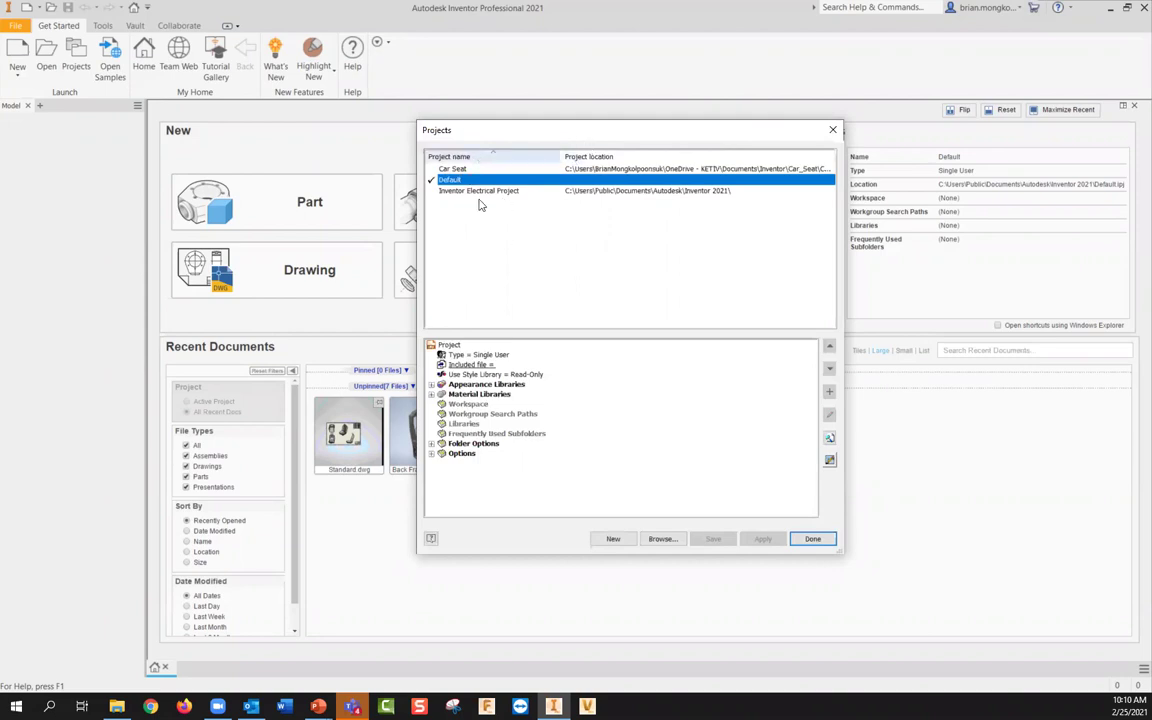
Step: Copy the Templates folder path from the Default project's folder options
left_click(432, 444)
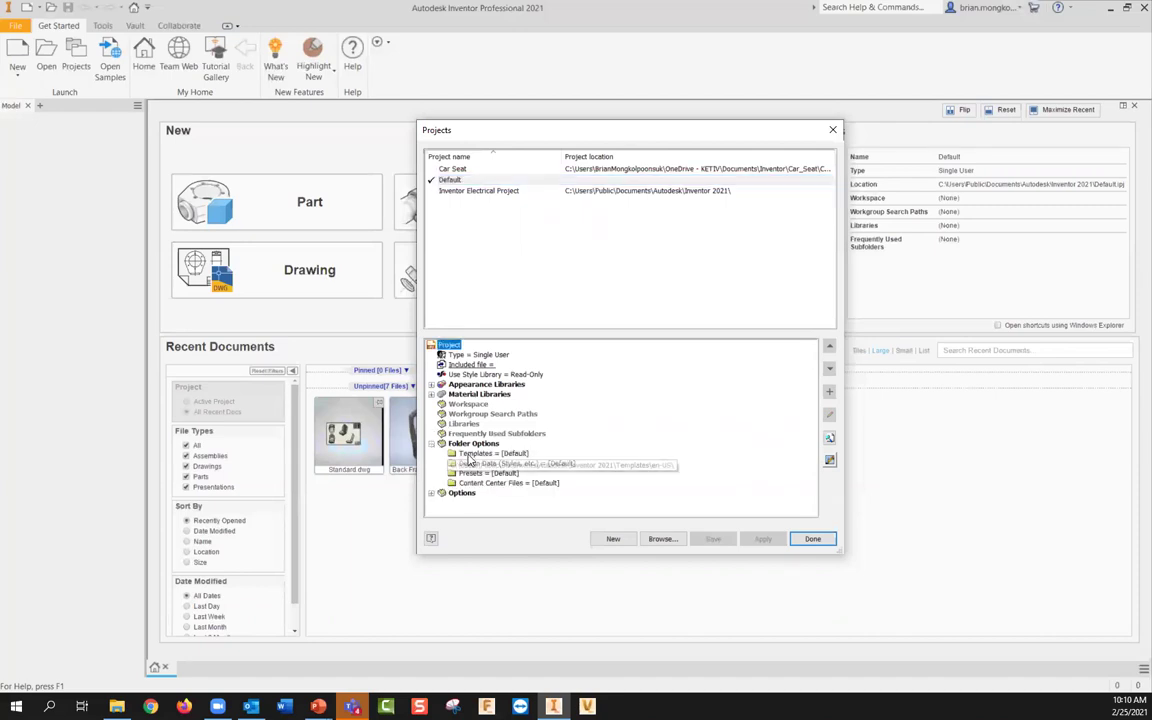
left_click(502, 453)
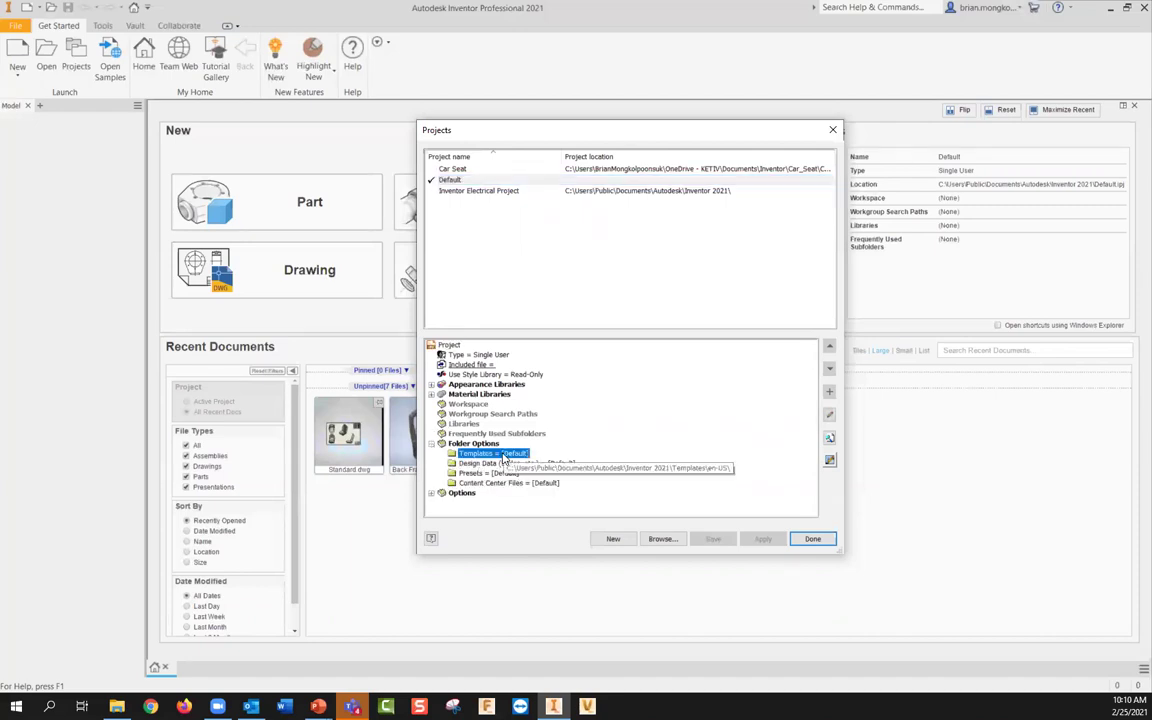
left_click(504, 452)
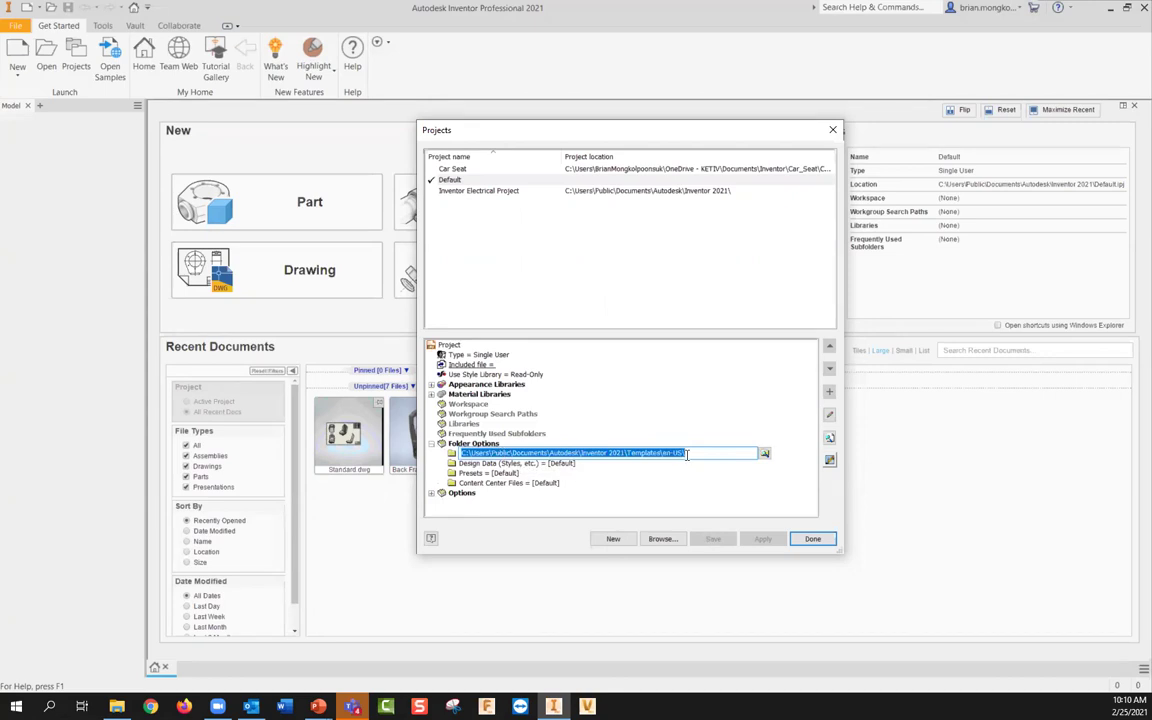
right_click(667, 459)
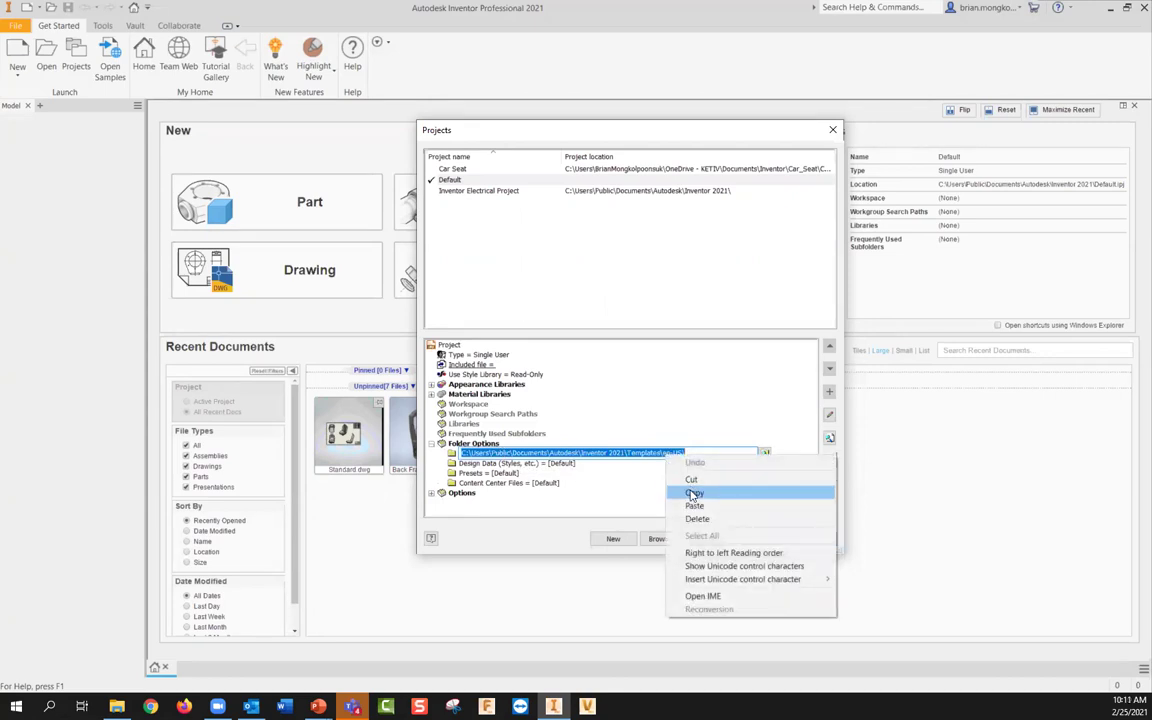
left_click(694, 493)
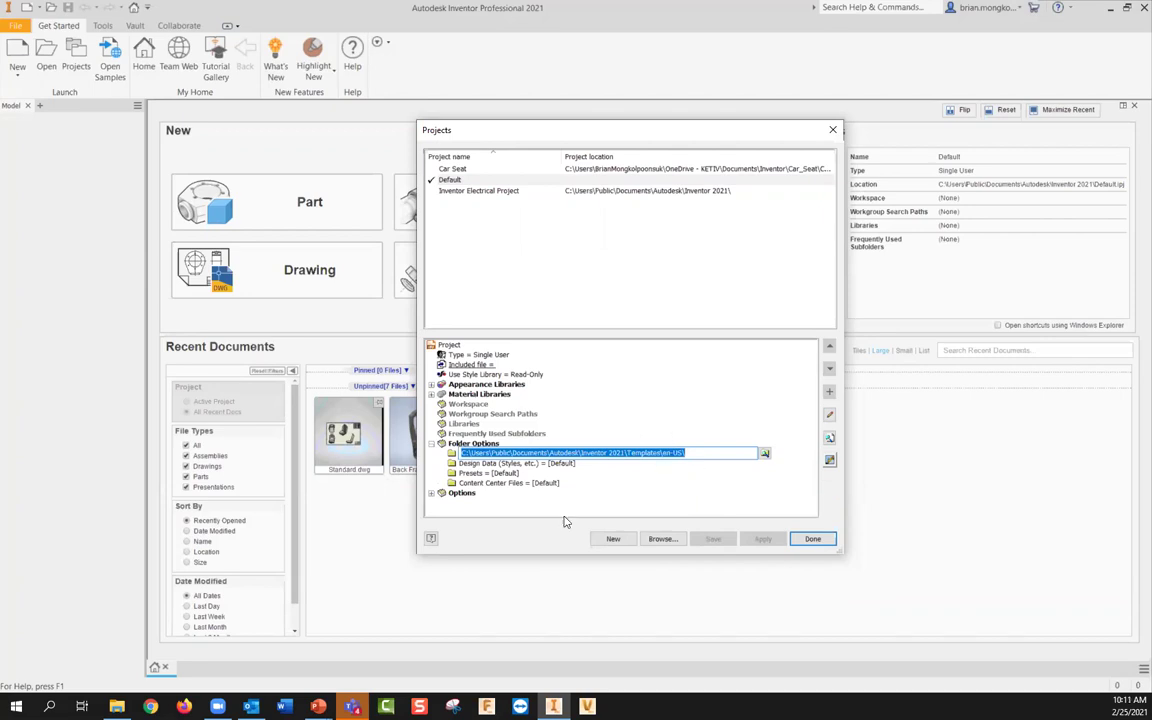
Step: Switch to File Explorer, go to the copied Templates\en-US path, and examine the template files in a maximized window
mouse_move(117, 706)
left_click(117, 706)
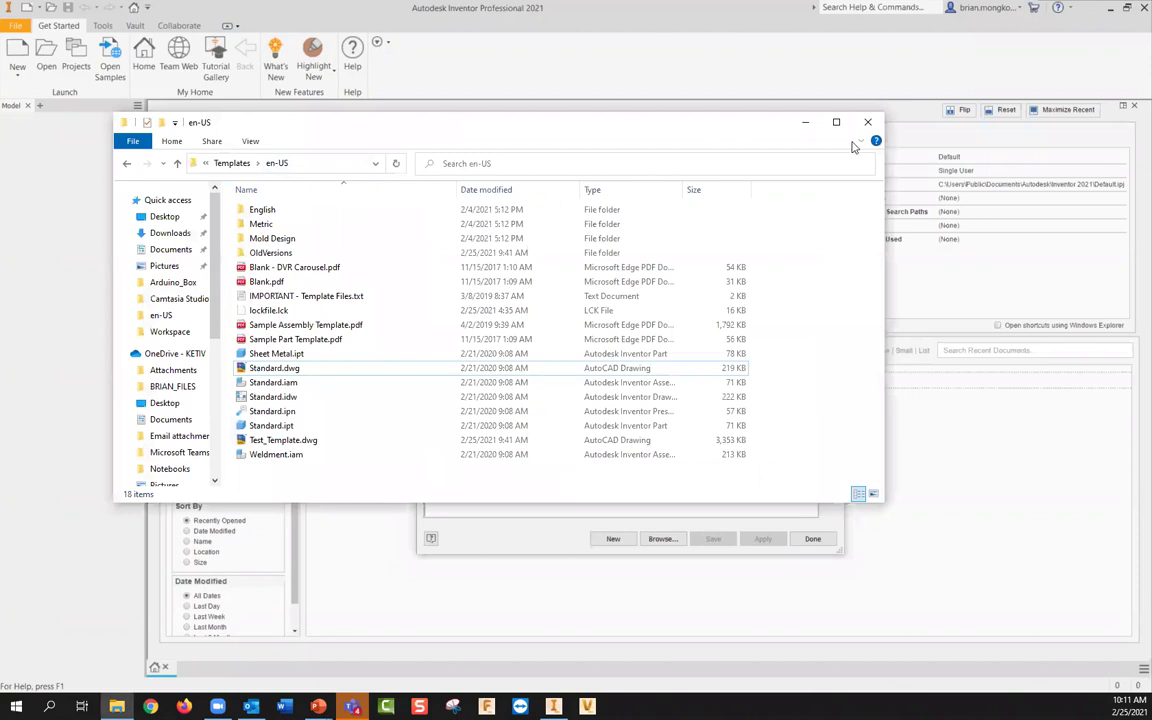
left_click(327, 164)
key("ctrl+v")
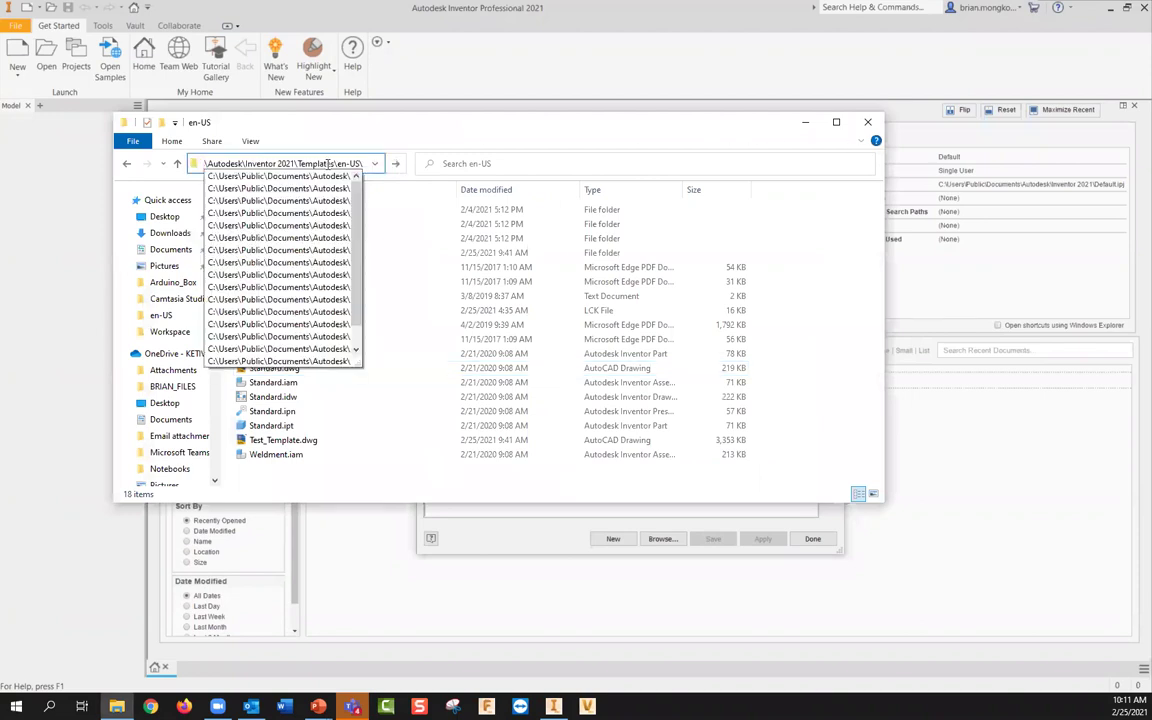
key("Return")
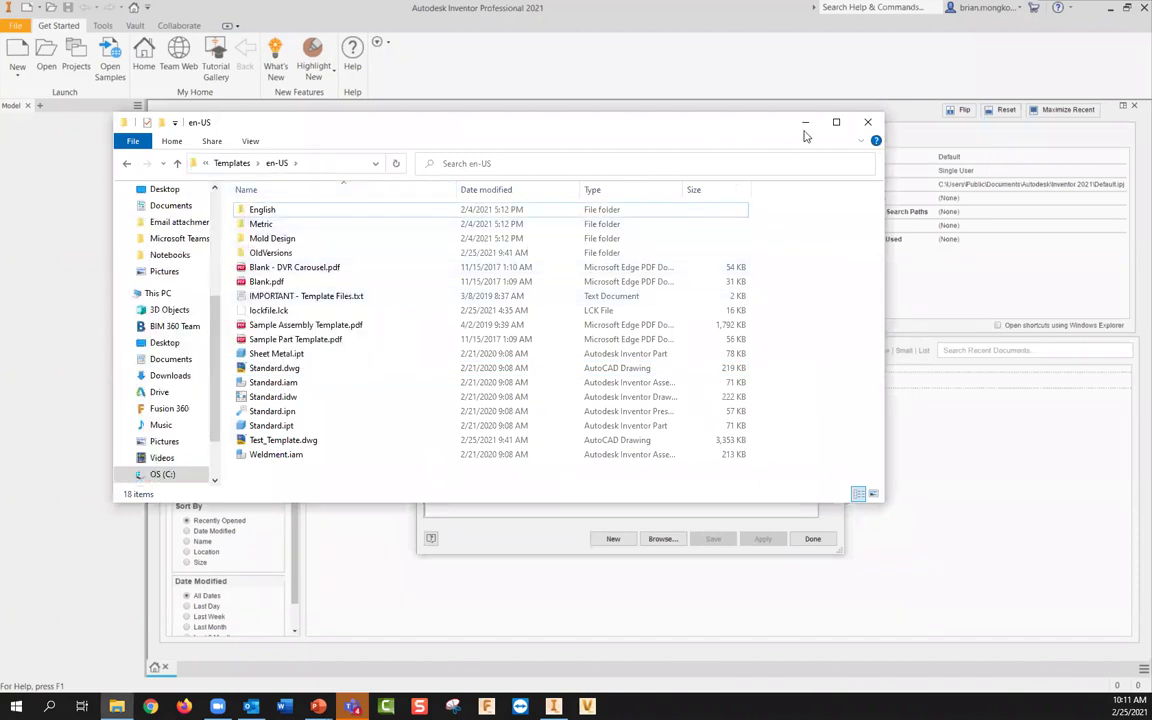
left_click(836, 122)
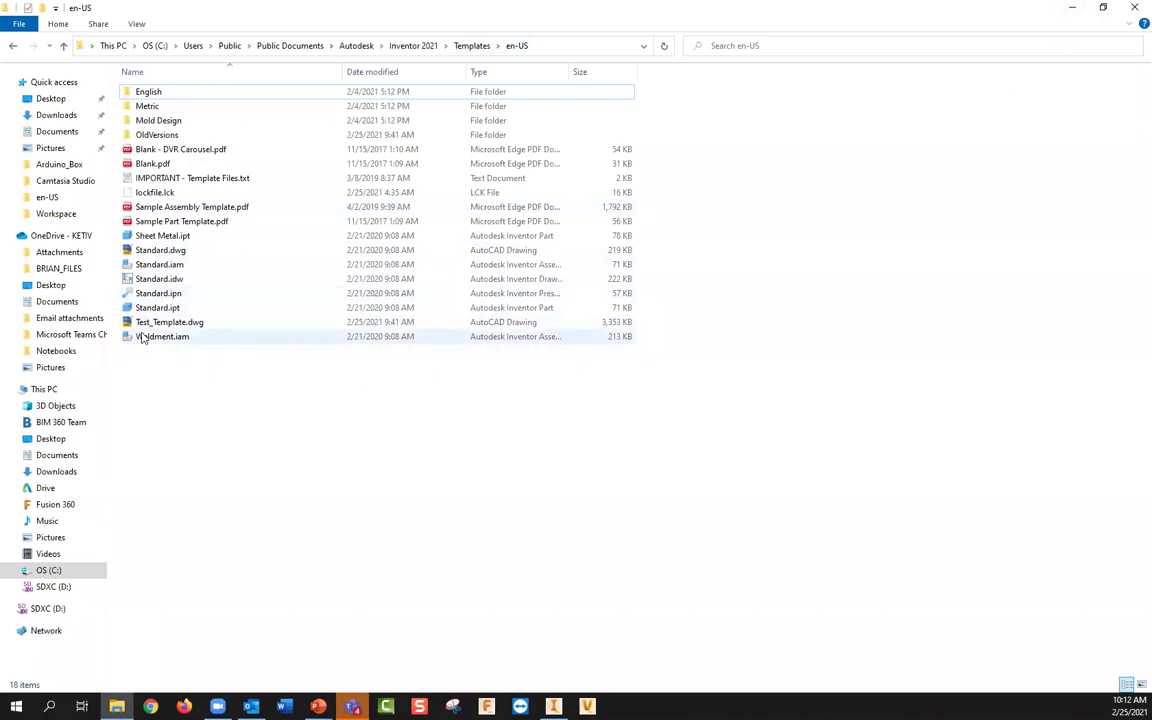
mouse_move(150, 329)
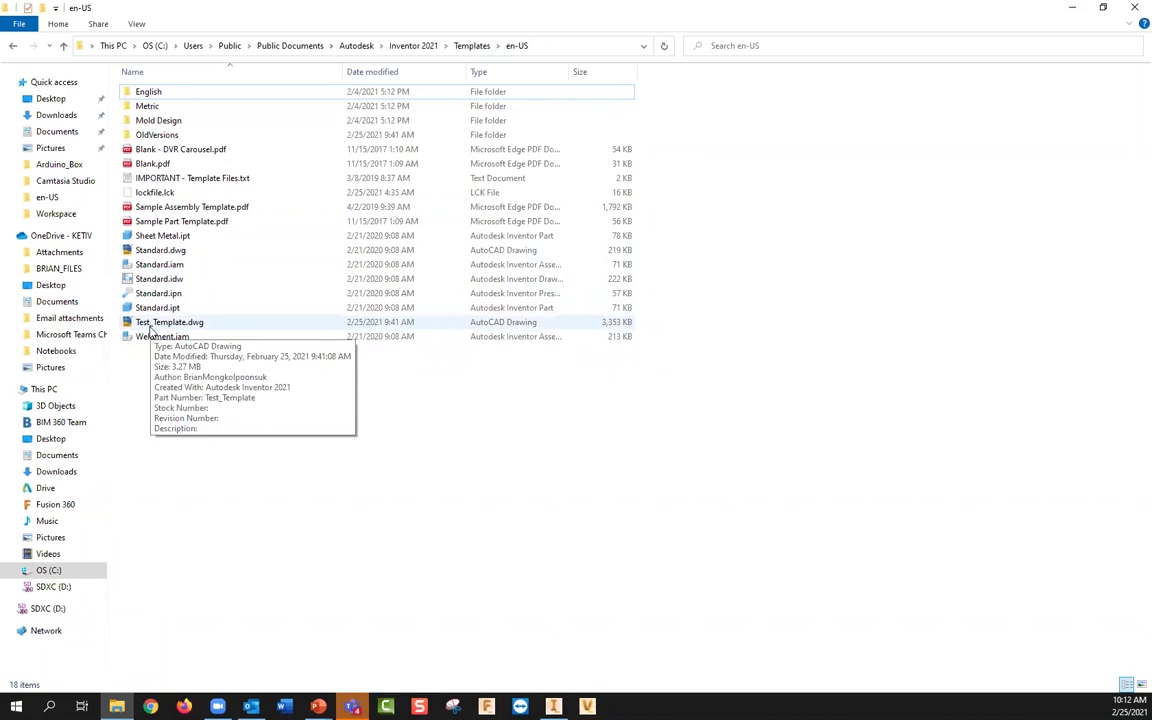
Step: Return to Inventor, close the Projects dialog, and review the templates offered for a new file
left_click(1072, 8)
left_click(832, 130)
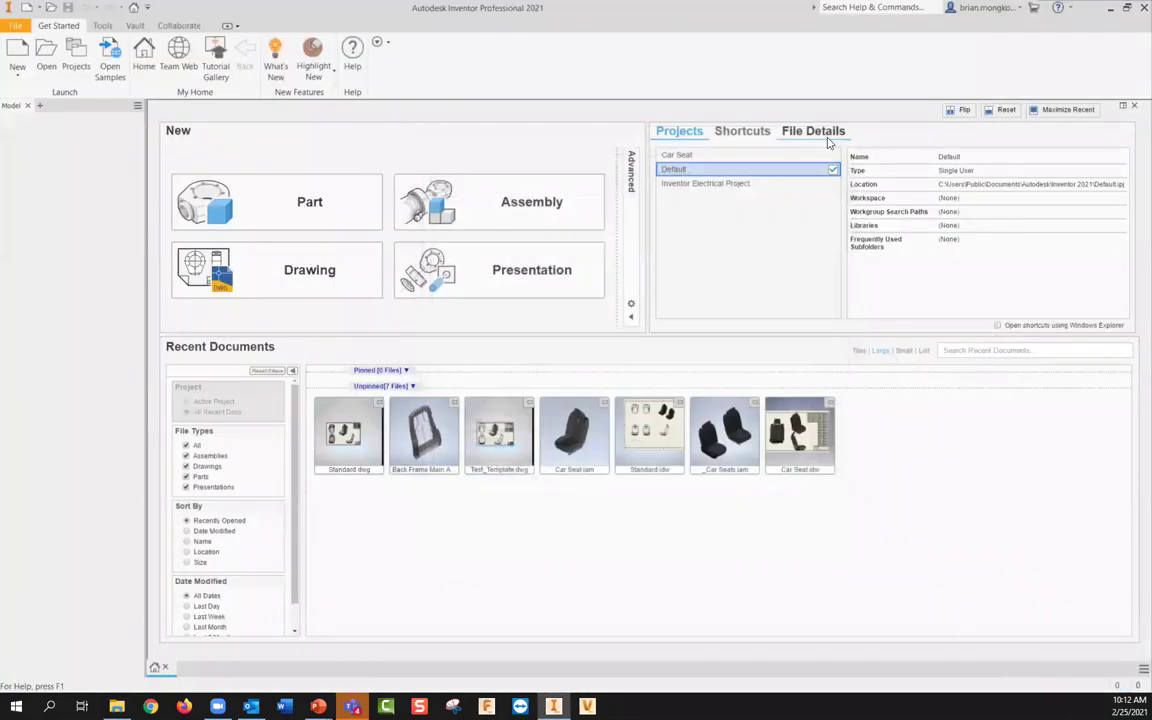
left_click(18, 60)
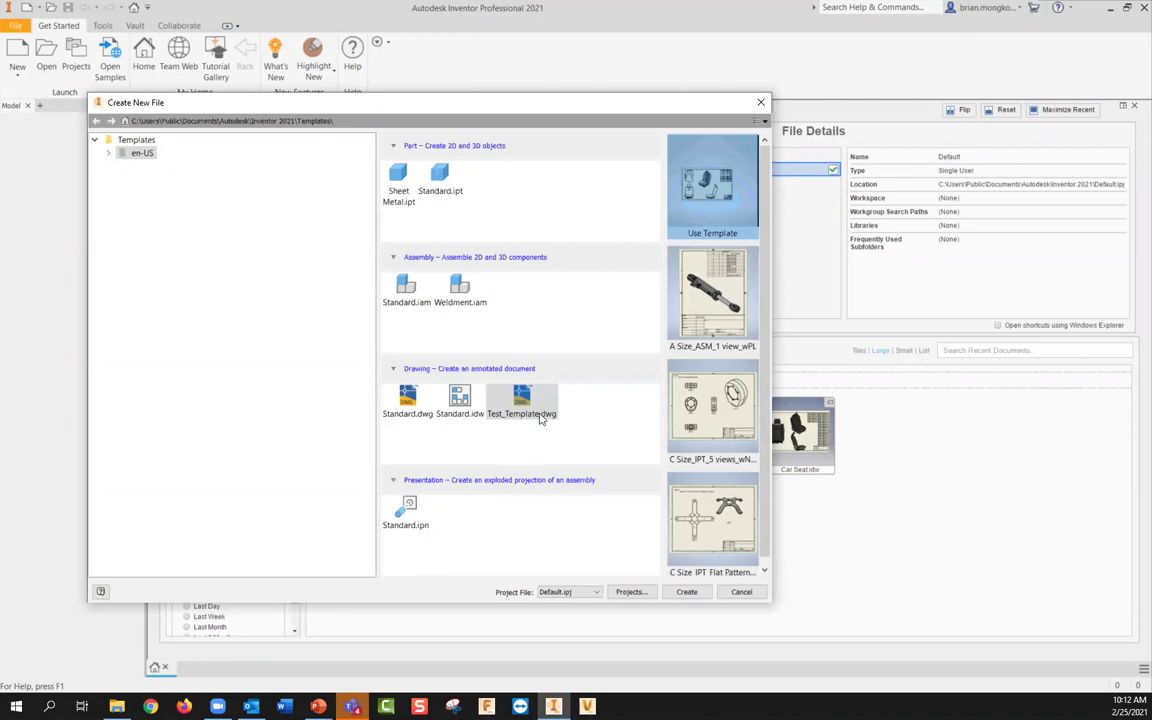
left_click(741, 592)
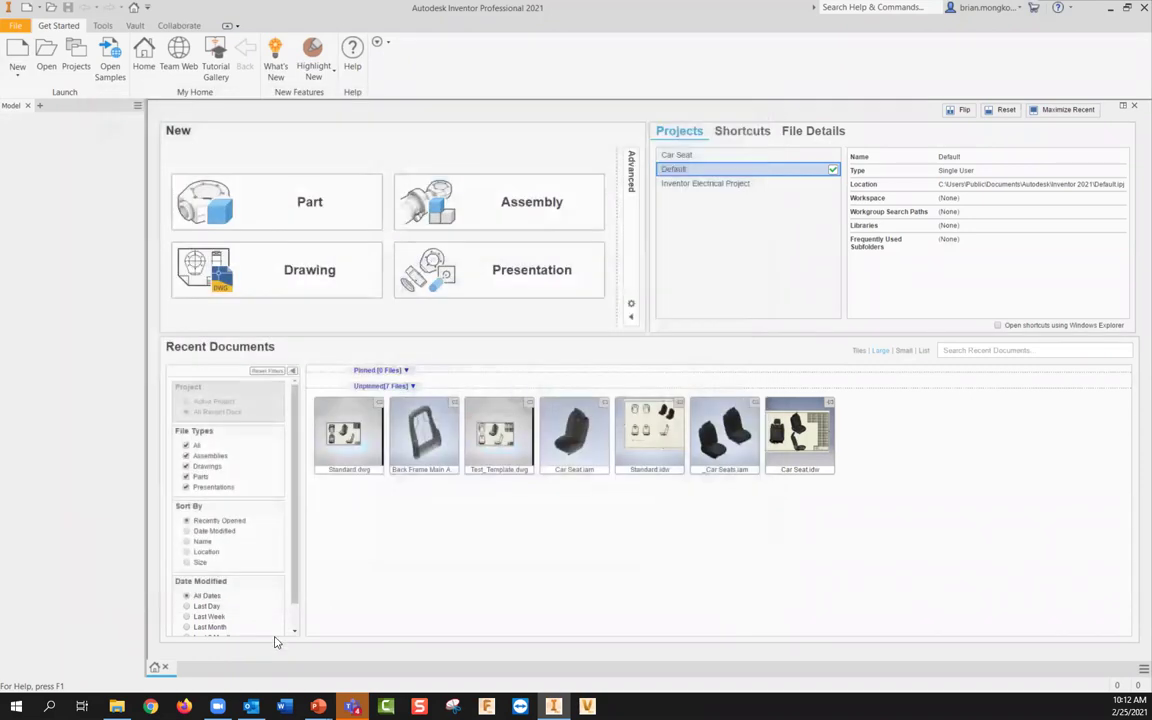
Step: Switch to File Explorer, go up to the Inventor 2021 folder, and look at the actions available for copying the Templates folder
left_click(117, 706)
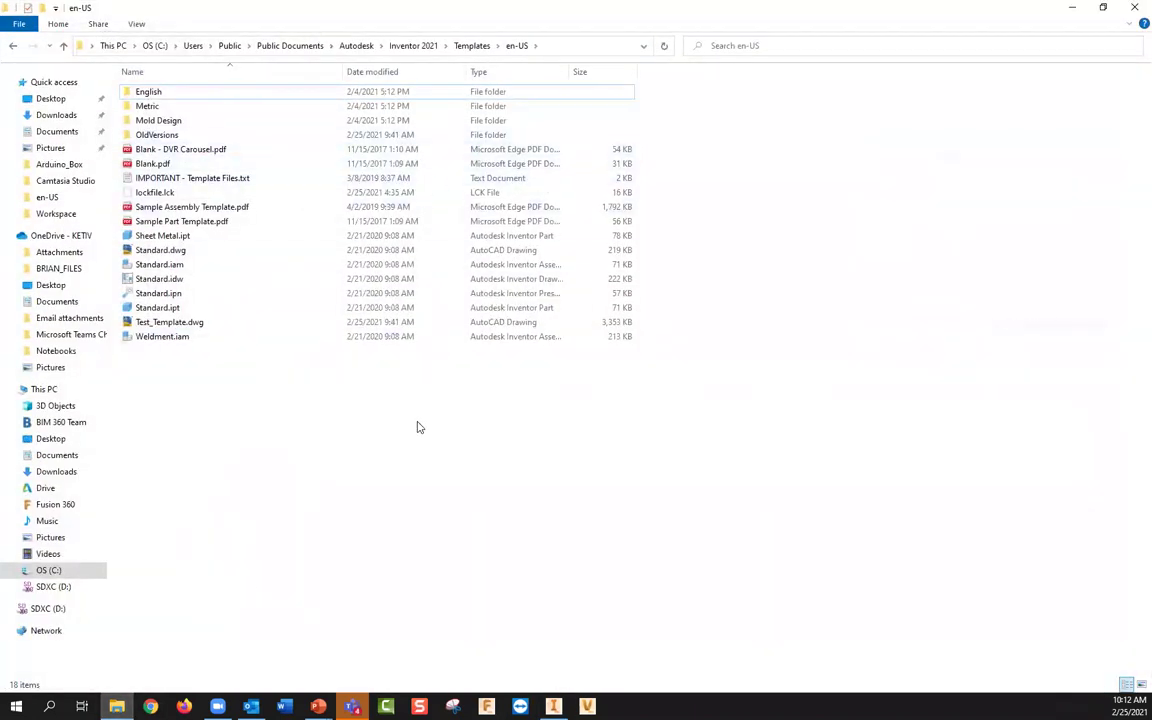
left_click(413, 45)
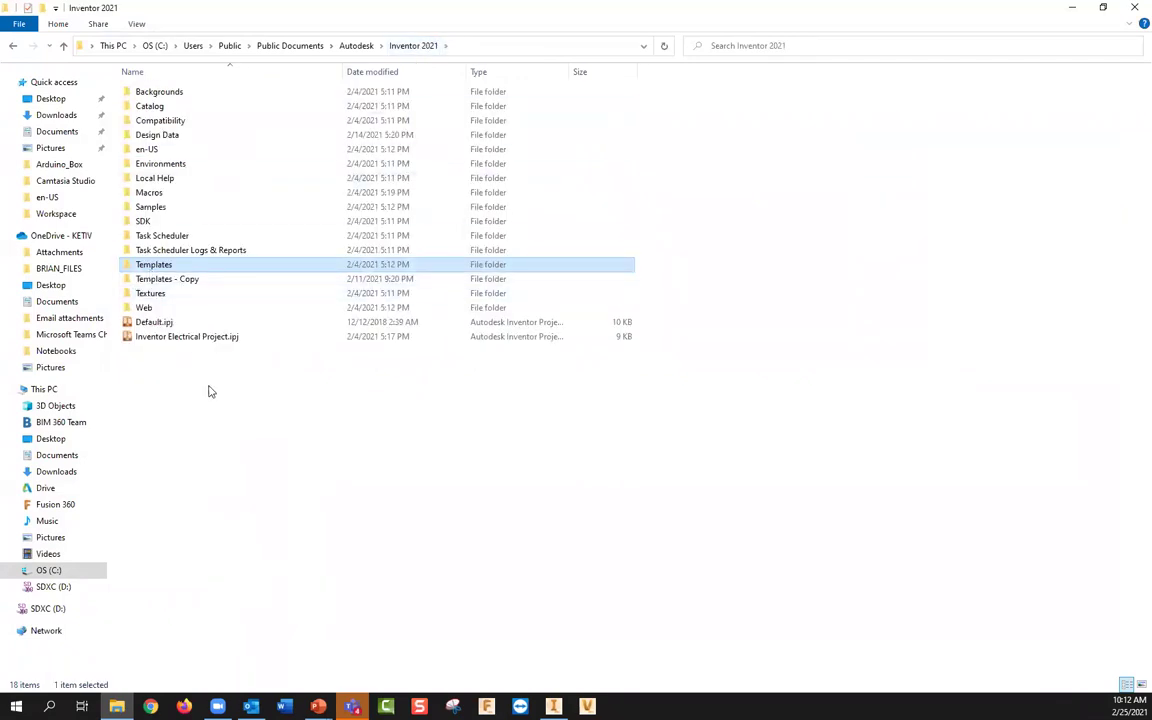
right_click(158, 270)
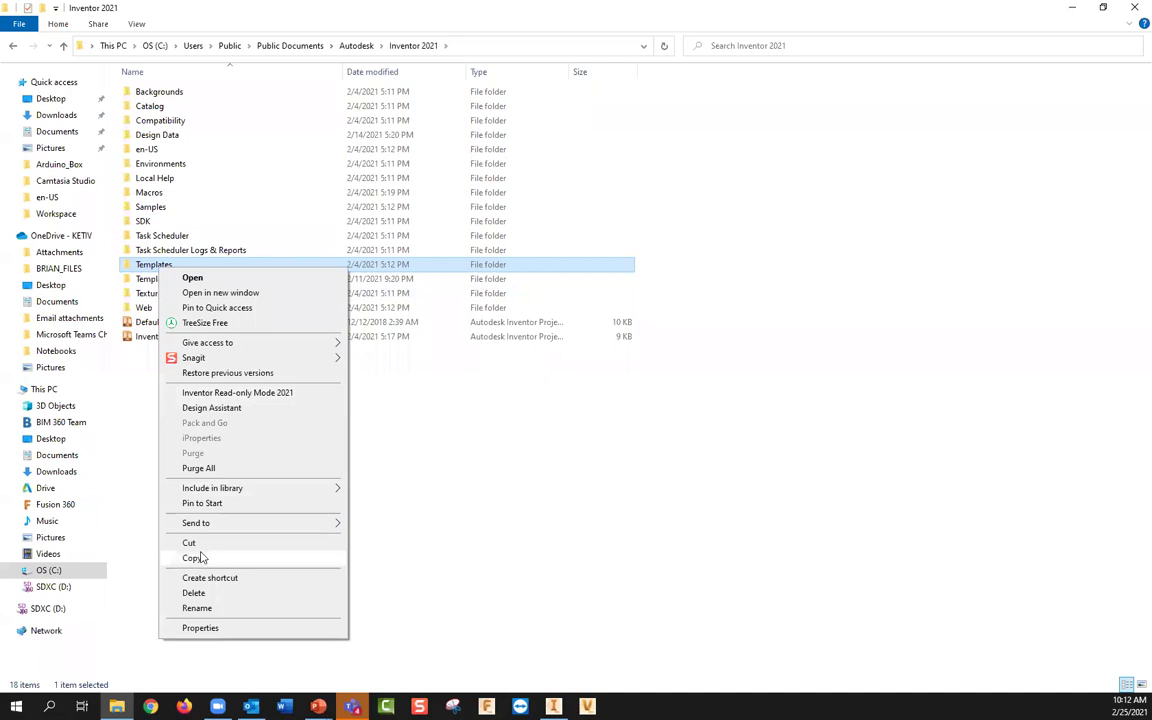
left_click(129, 476)
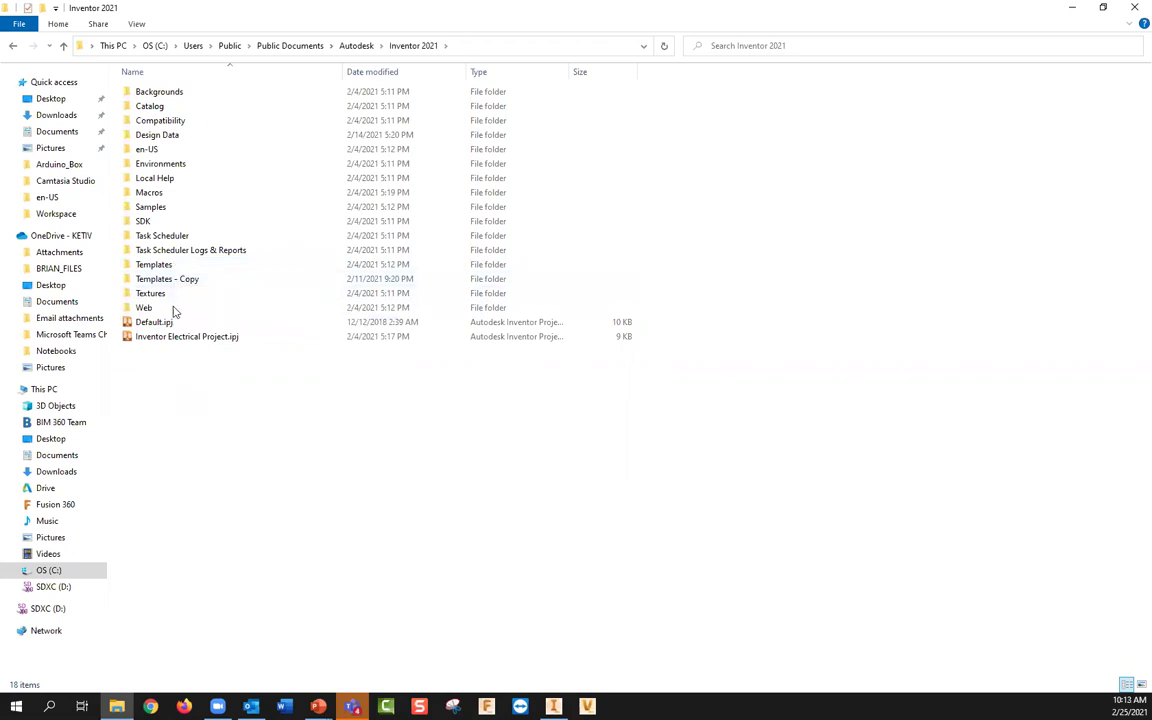
left_click(170, 280)
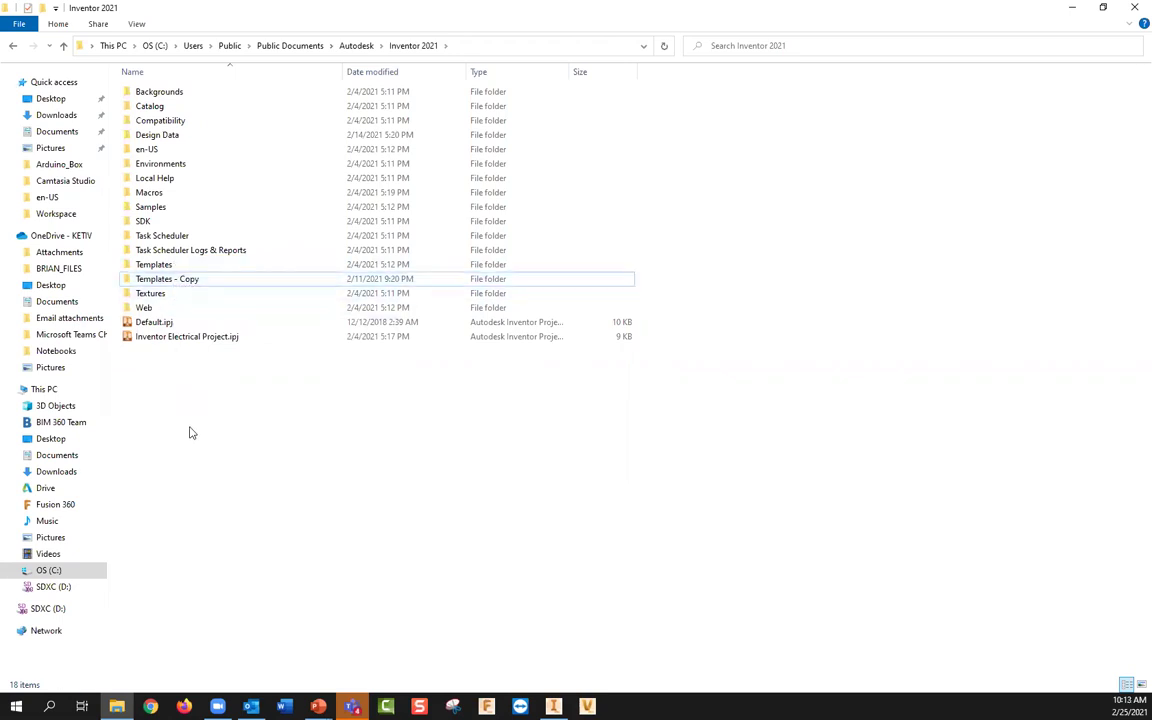
Step: Open the Standard.dwg template from the Templates\en-US folder in Inventor
double_click(154, 264)
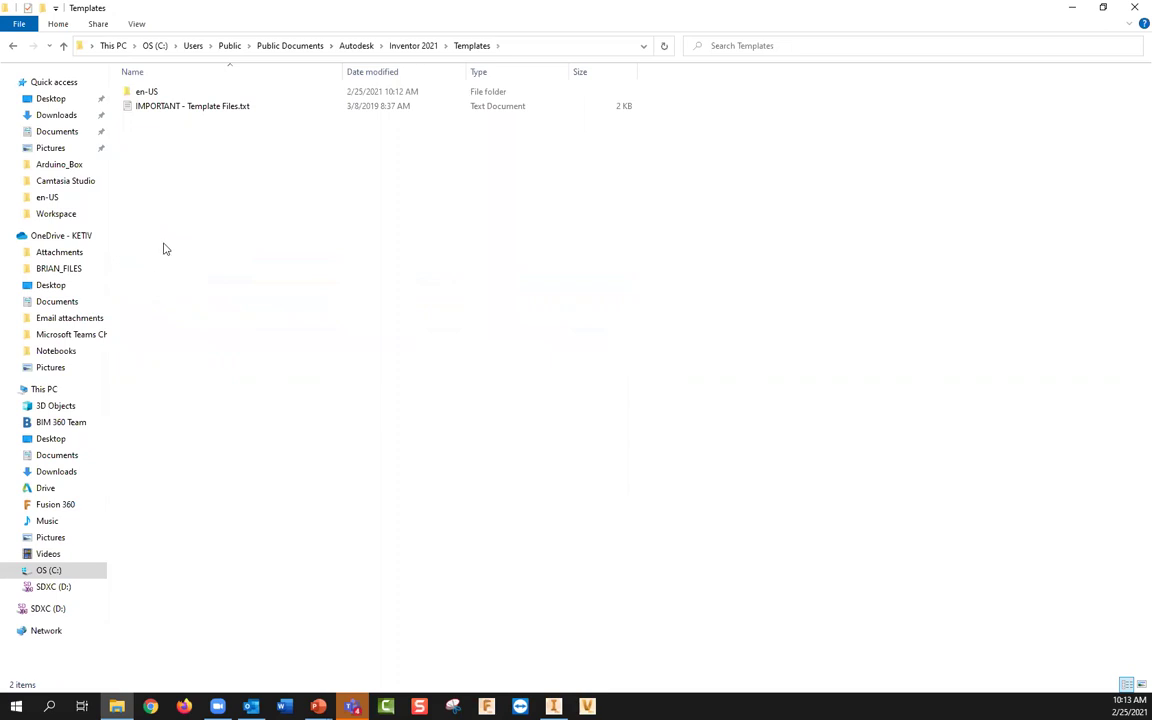
double_click(152, 92)
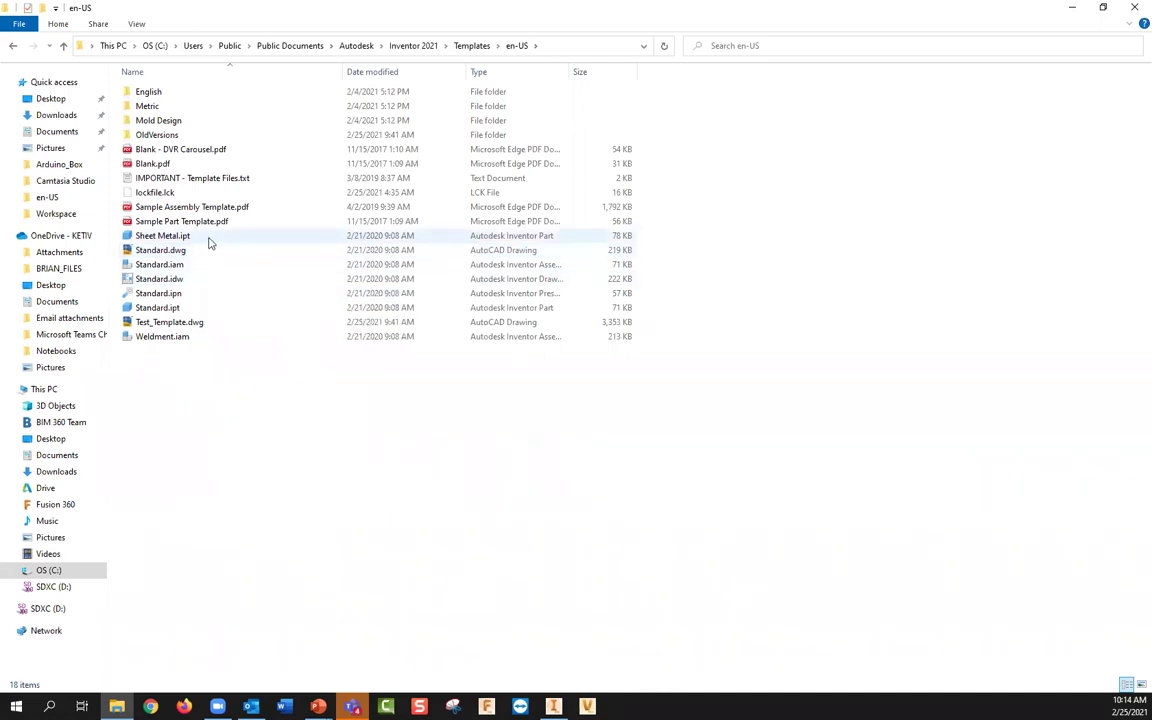
mouse_move(193, 258)
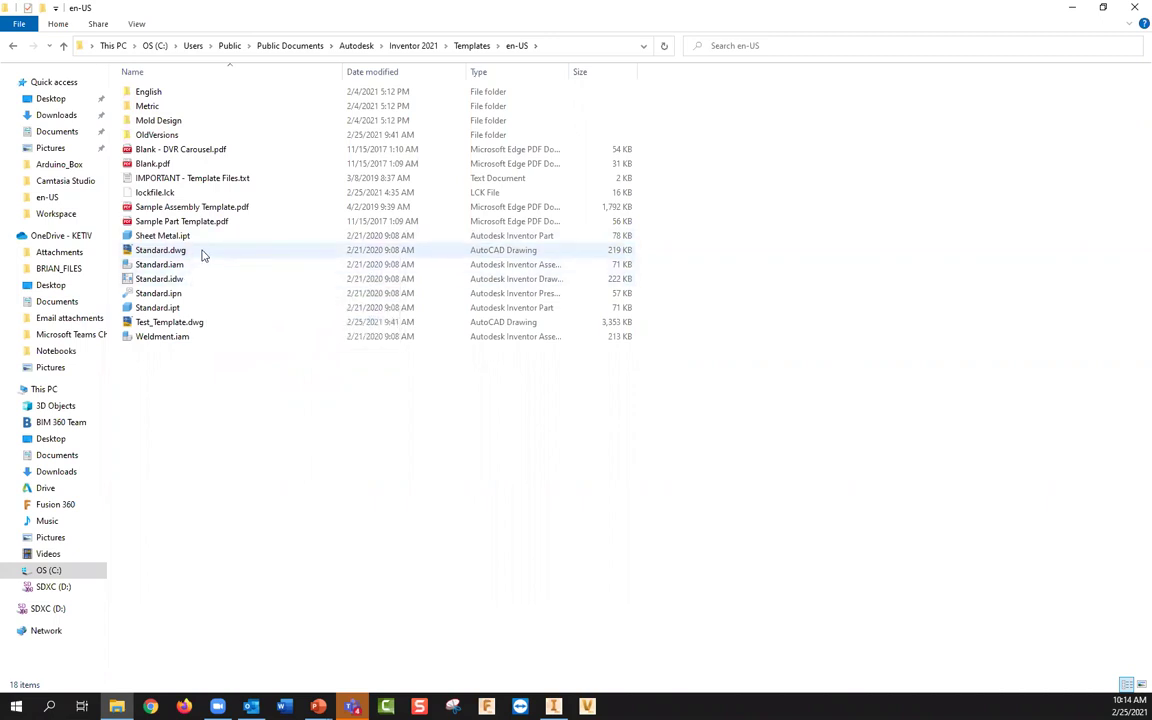
mouse_move(197, 281)
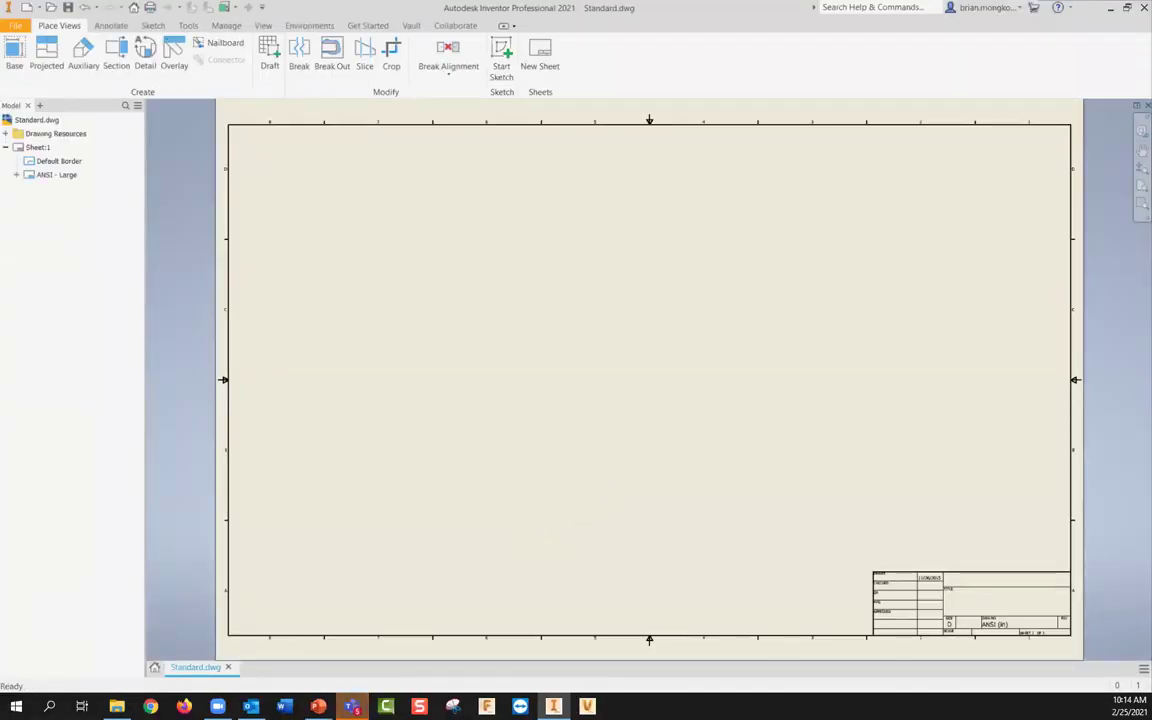
Step: Examine the title blocks, borders, and sheet formats stored in the template's drawing resources
left_click(6, 133)
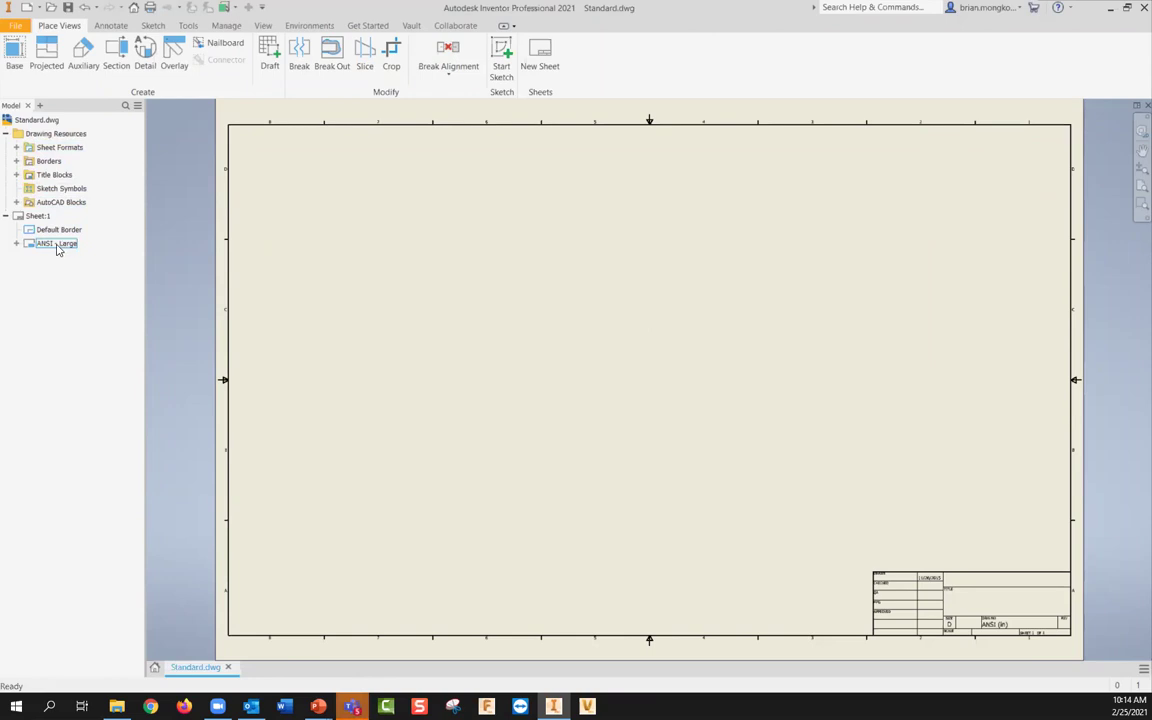
left_click(16, 175)
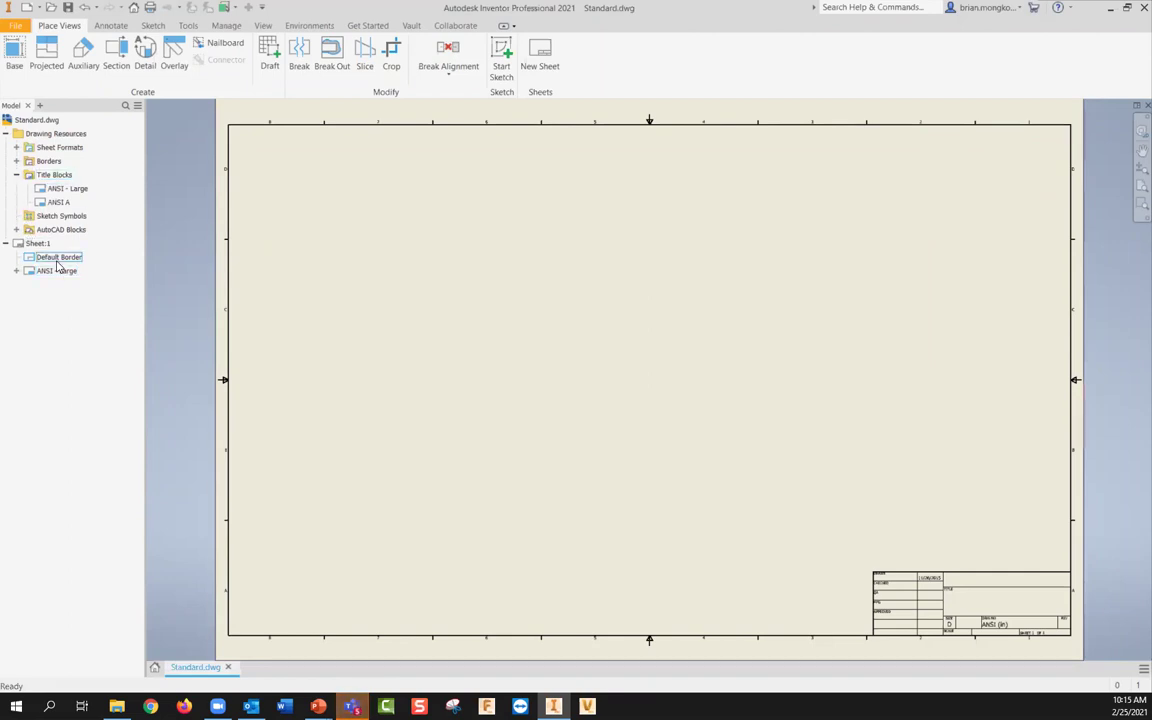
left_click(16, 161)
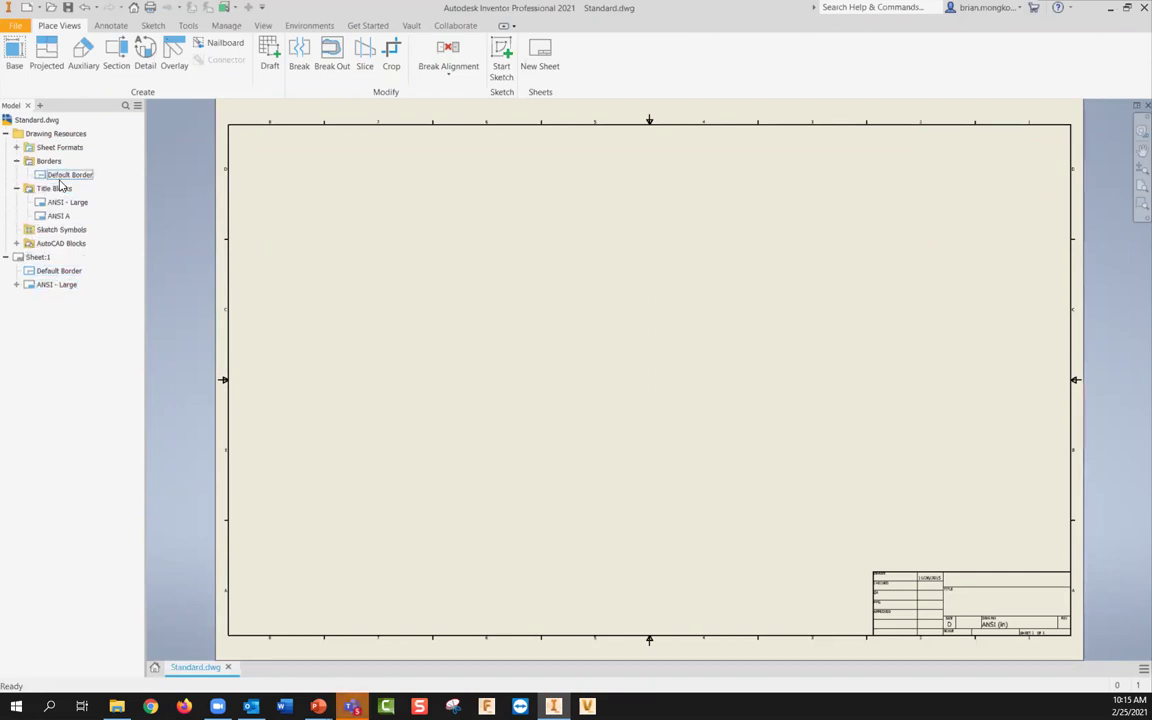
left_click(16, 148)
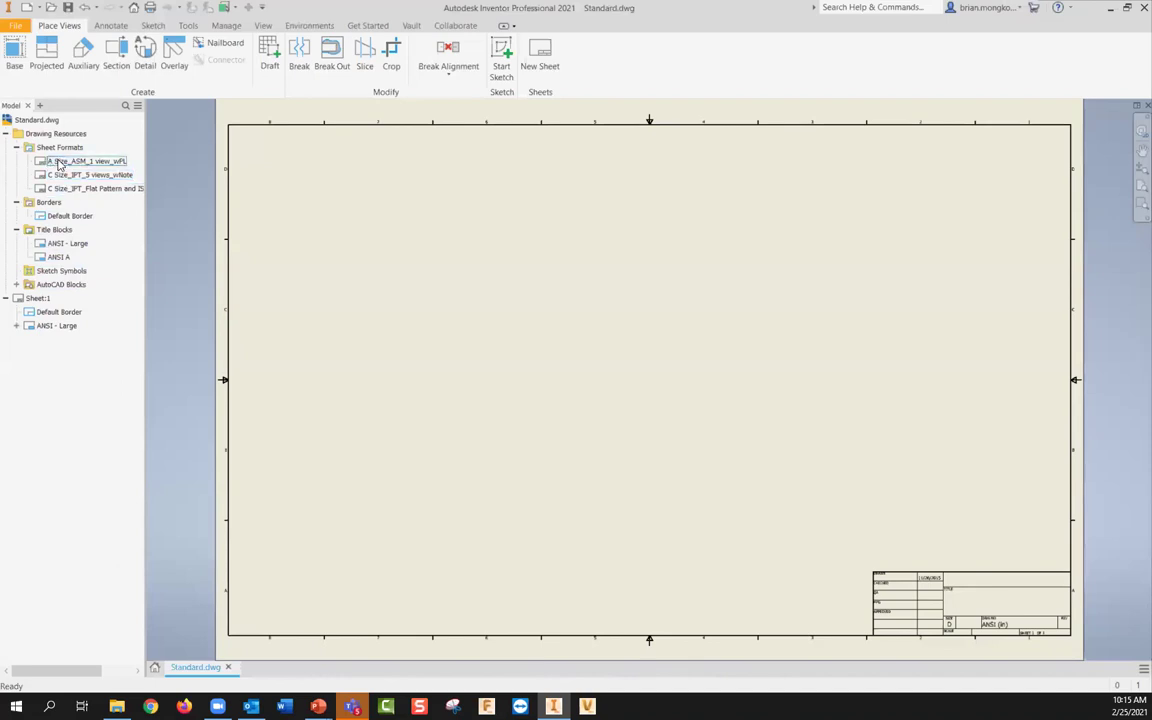
left_click(16, 147)
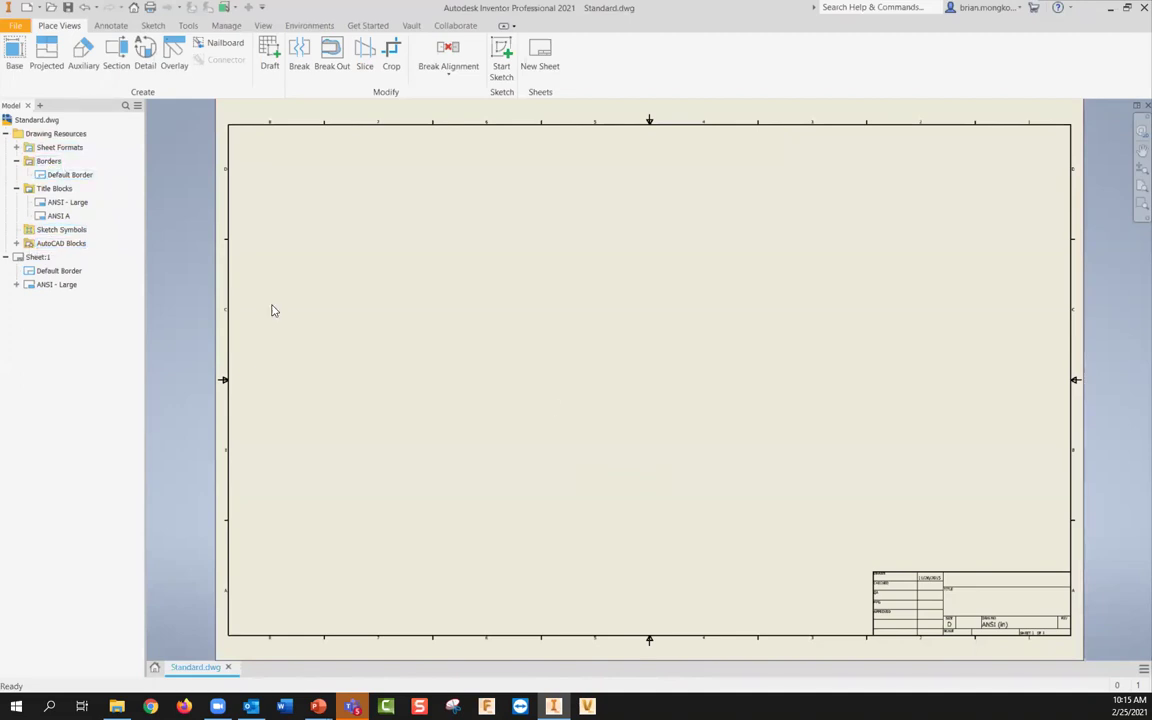
Step: Delete the default border from Sheet:1 and reinsert it from the drawing resources
left_click(62, 271)
key("Delete")
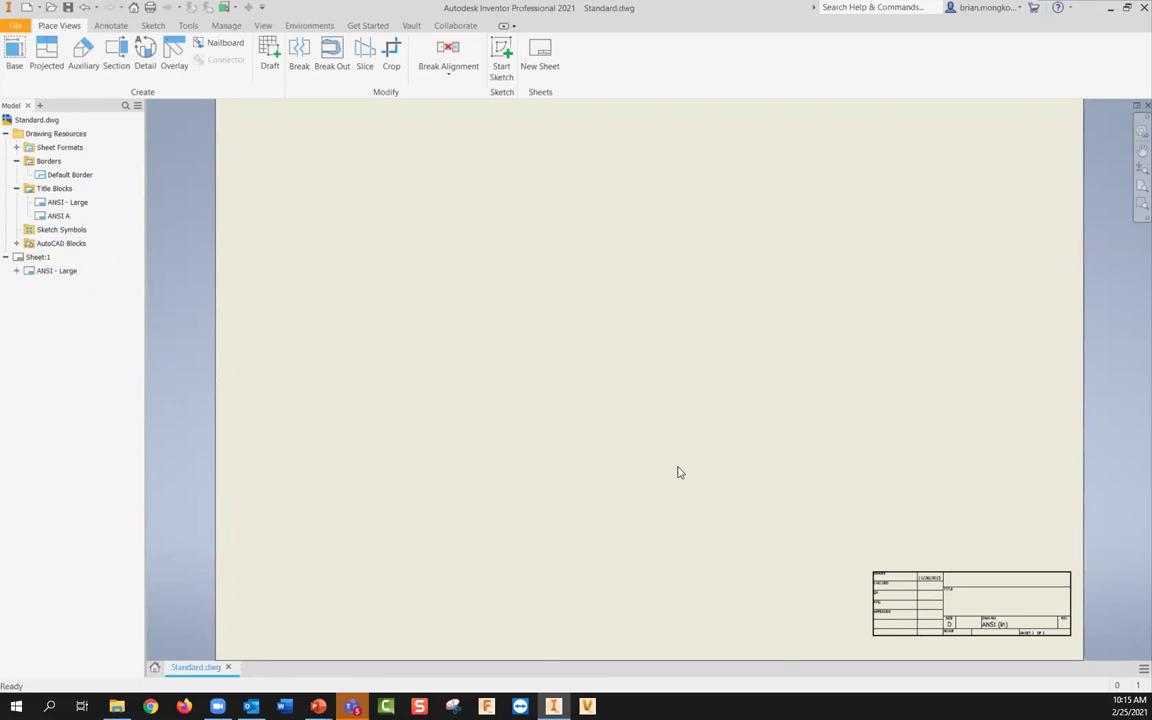
double_click(66, 174)
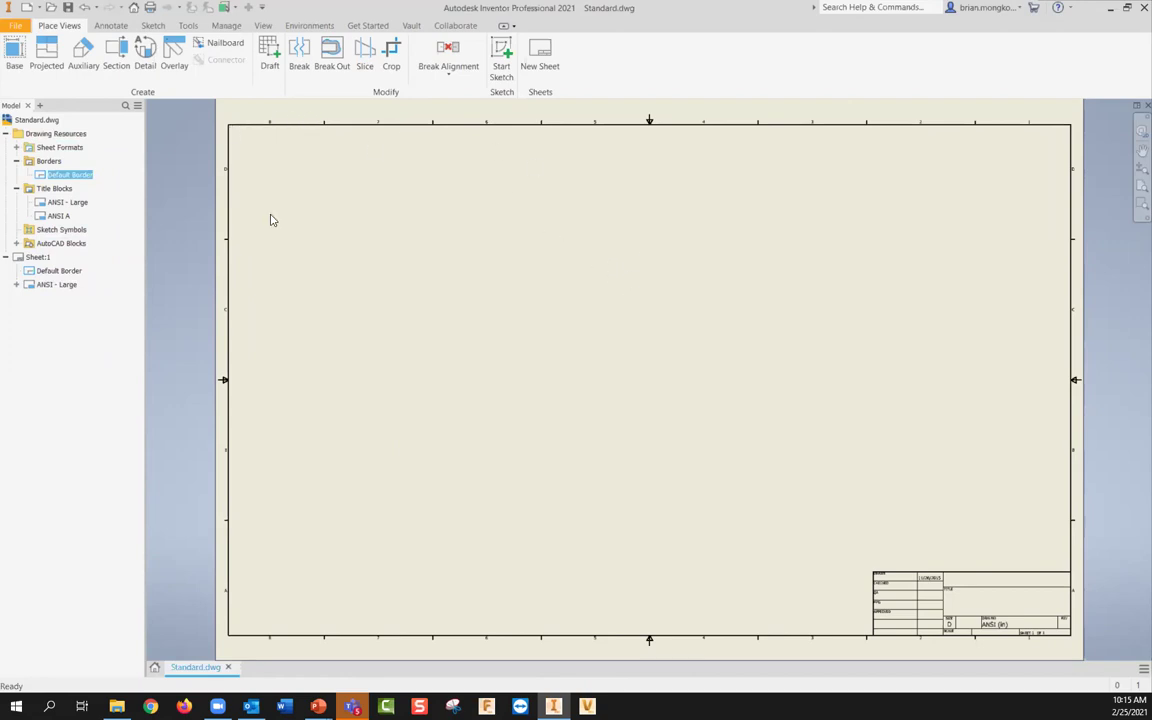
Step: Delete the default border from Sheet:1 and start defining a new border in the drawing resources
left_click(50, 271)
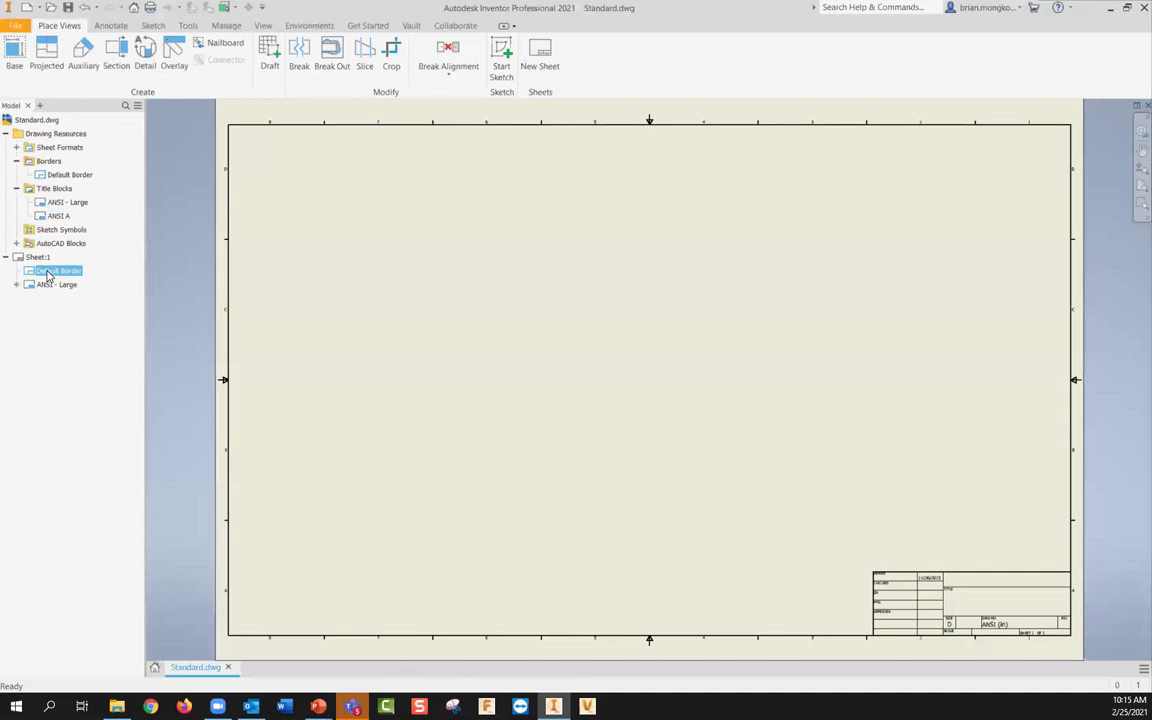
key("Delete")
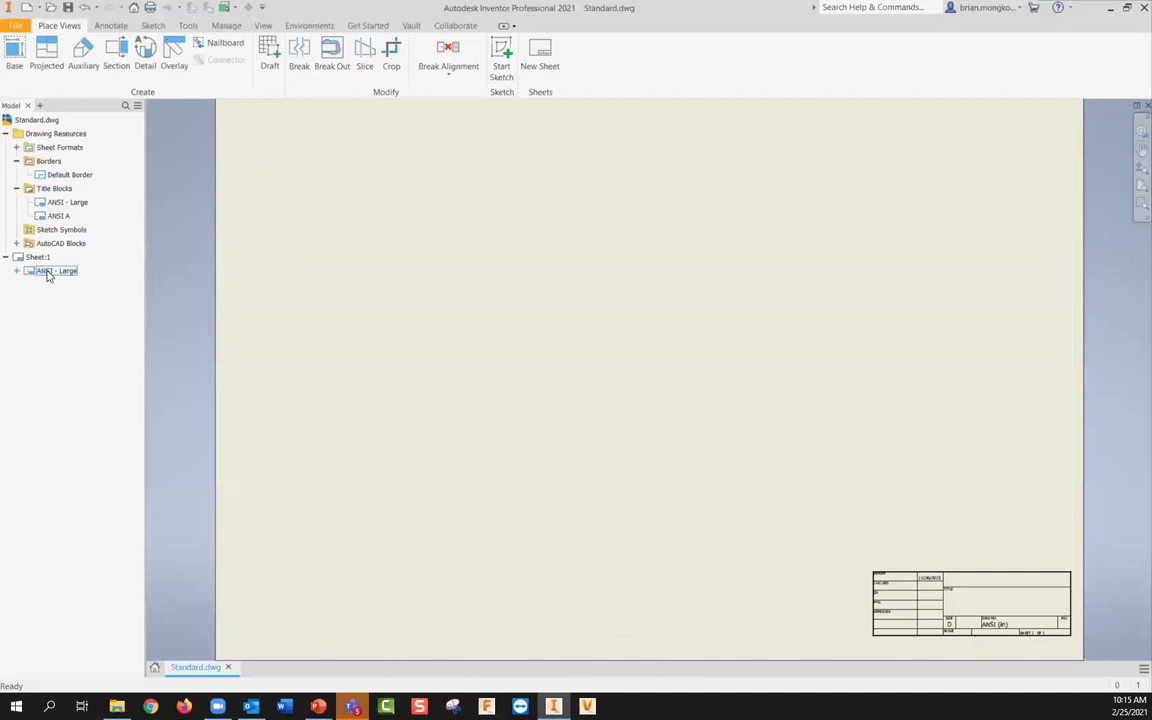
right_click(53, 166)
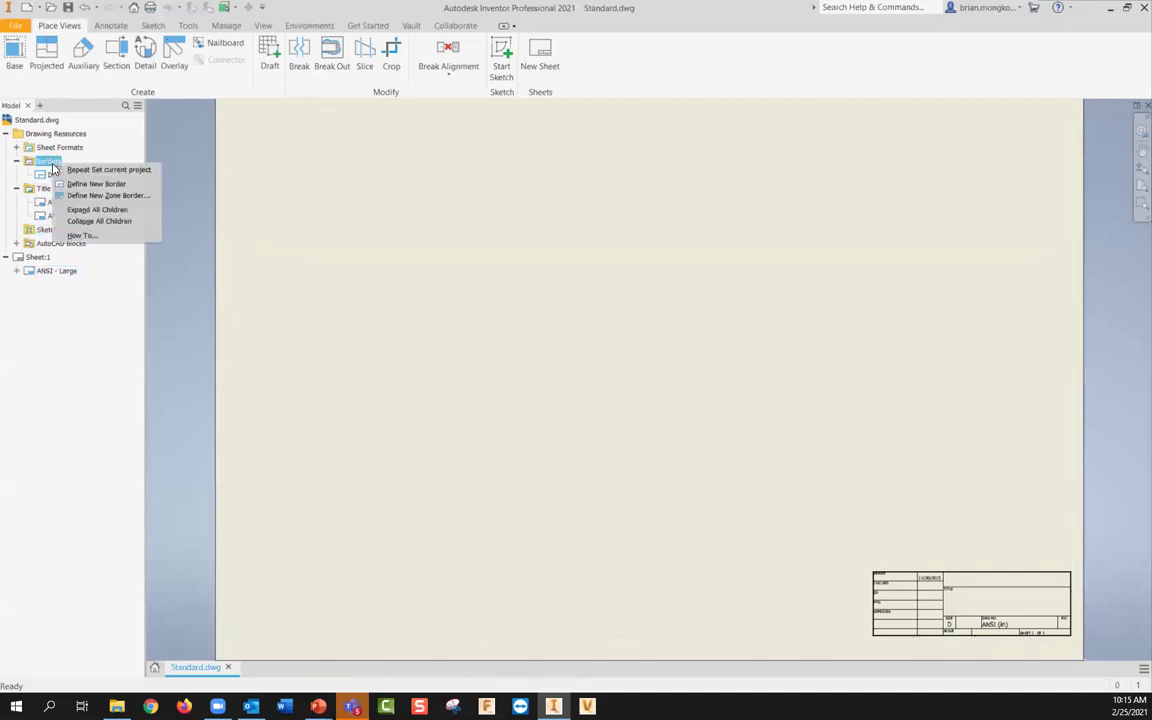
left_click(131, 188)
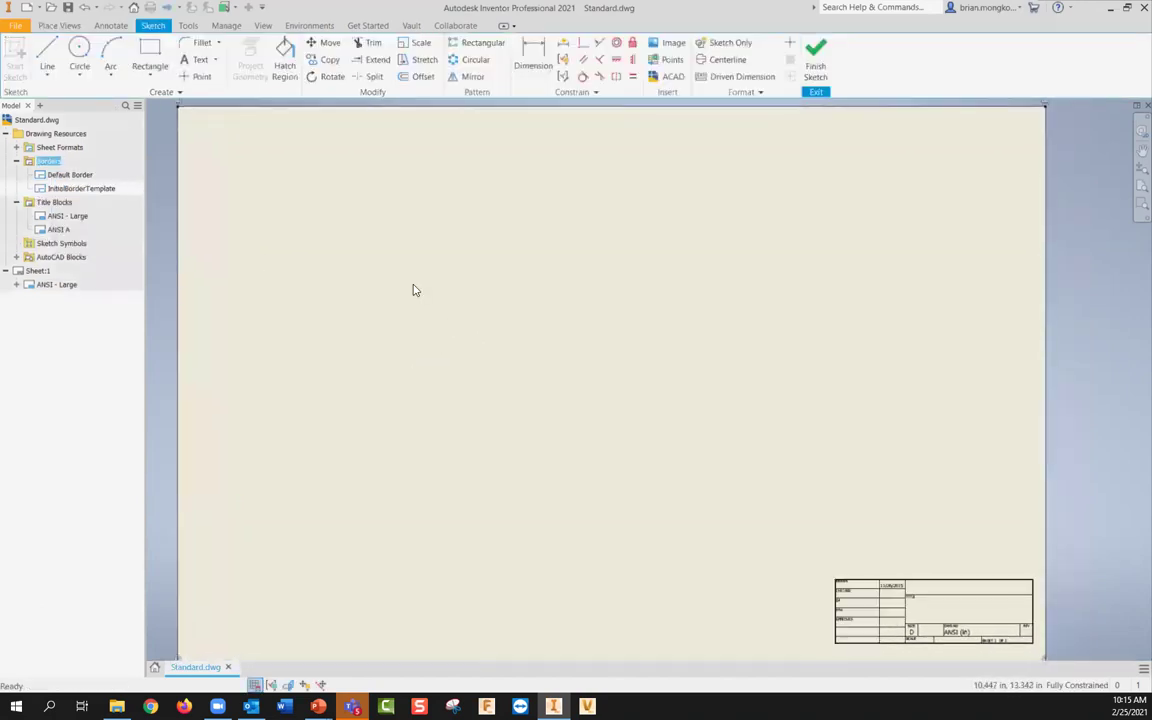
Step: Sketch a rectangle just inside the sheet edges, surrounding the title block, as the new border outline
left_click(150, 58)
left_click(197, 126)
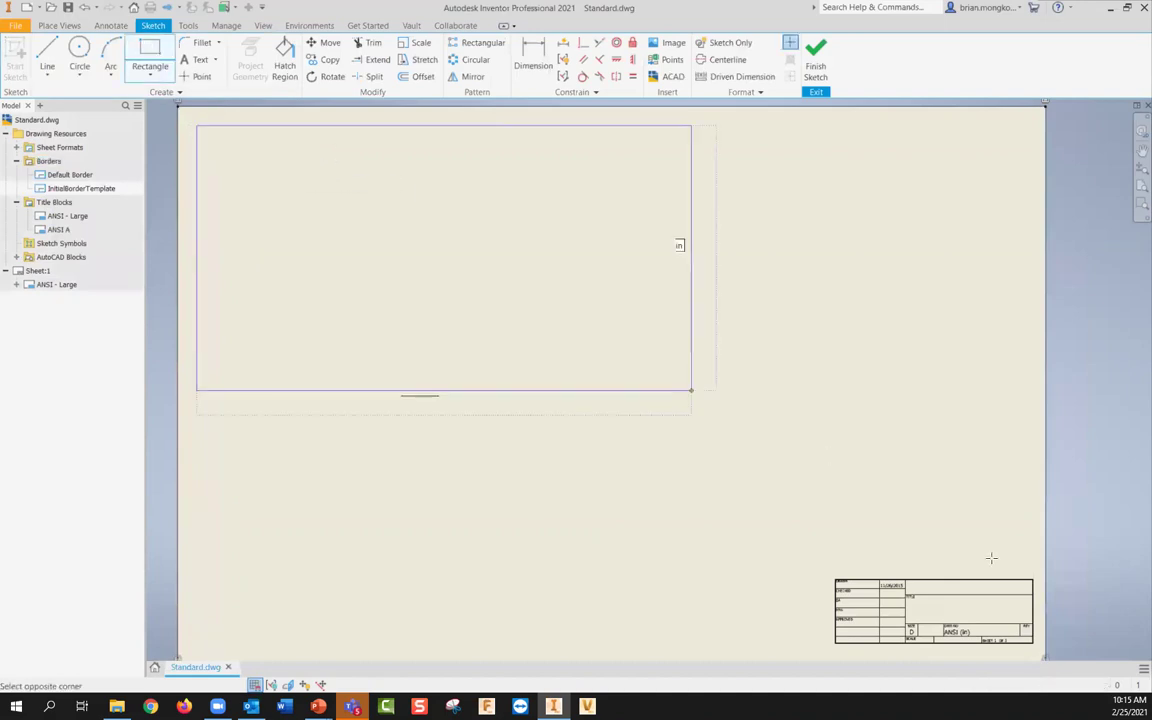
left_click(1042, 649)
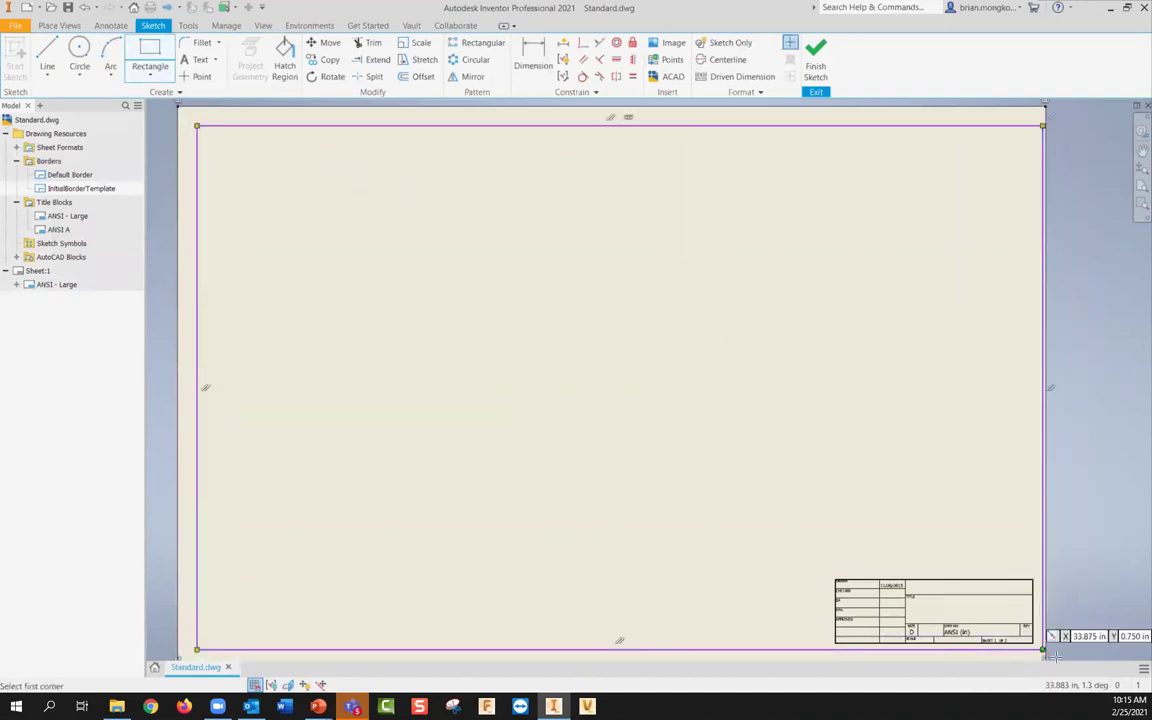
Step: Dimension the border rectangle's upper-left corner 0.5 in from both the left and top sheet edges
key("Escape")
key("d")
middle_click_drag(198, 131, 267, 183)
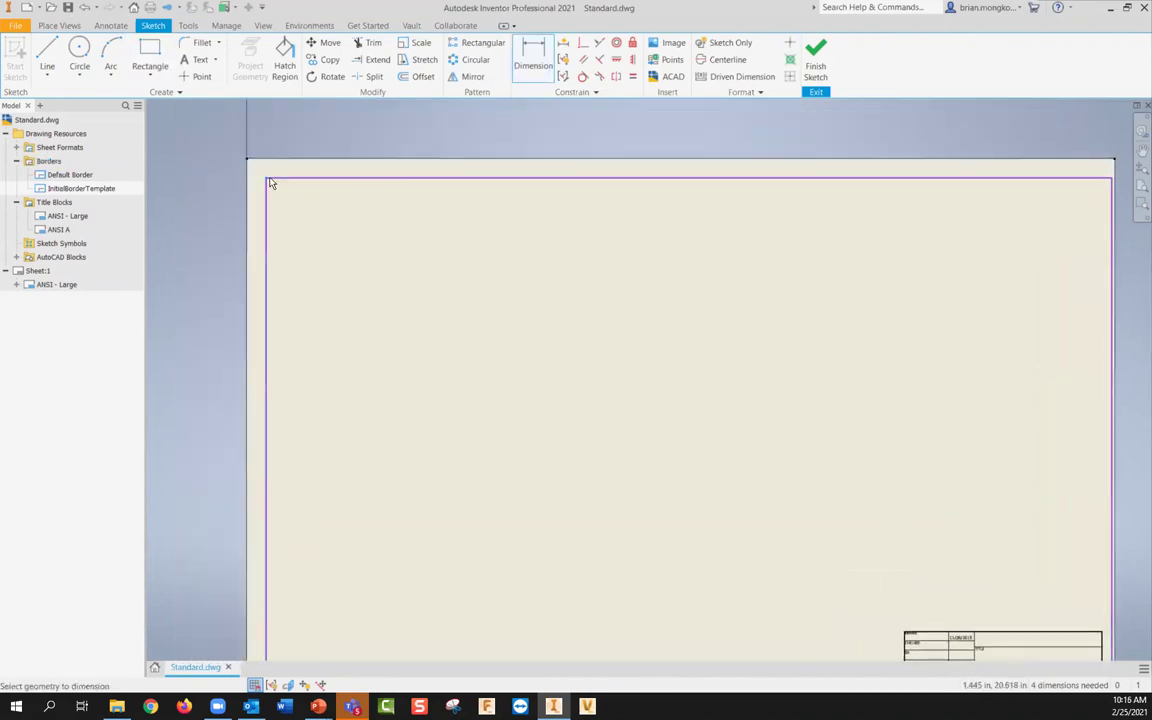
left_click(252, 143)
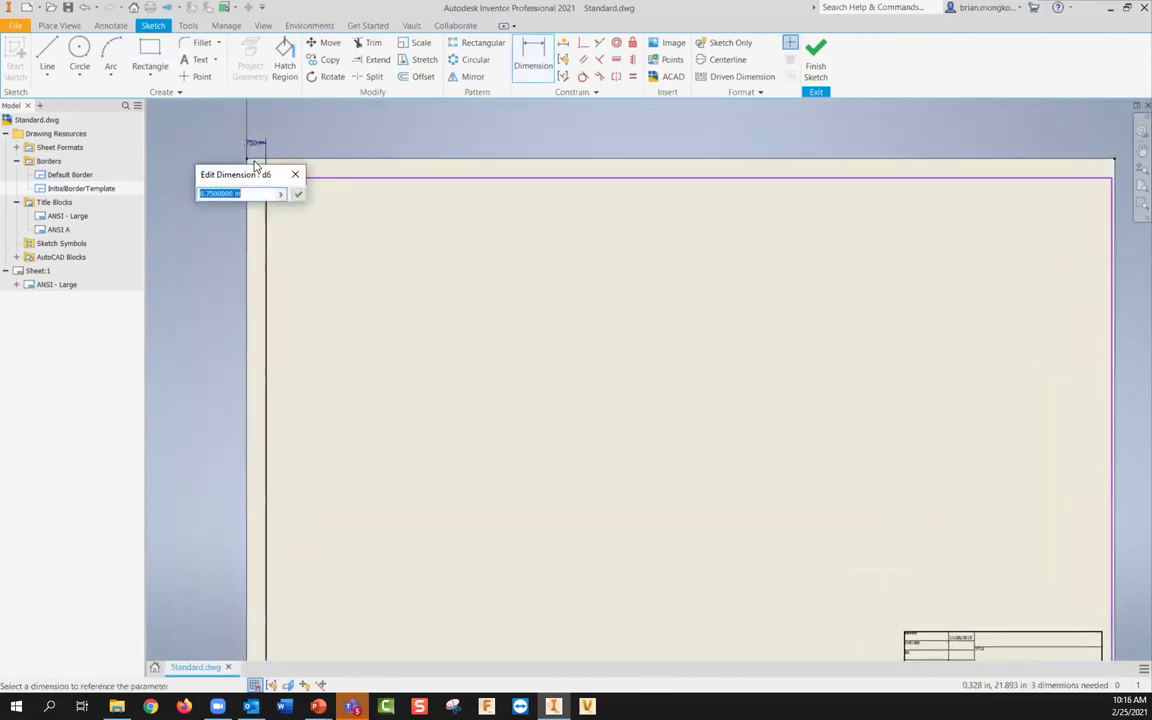
type(".5")
key("Return")
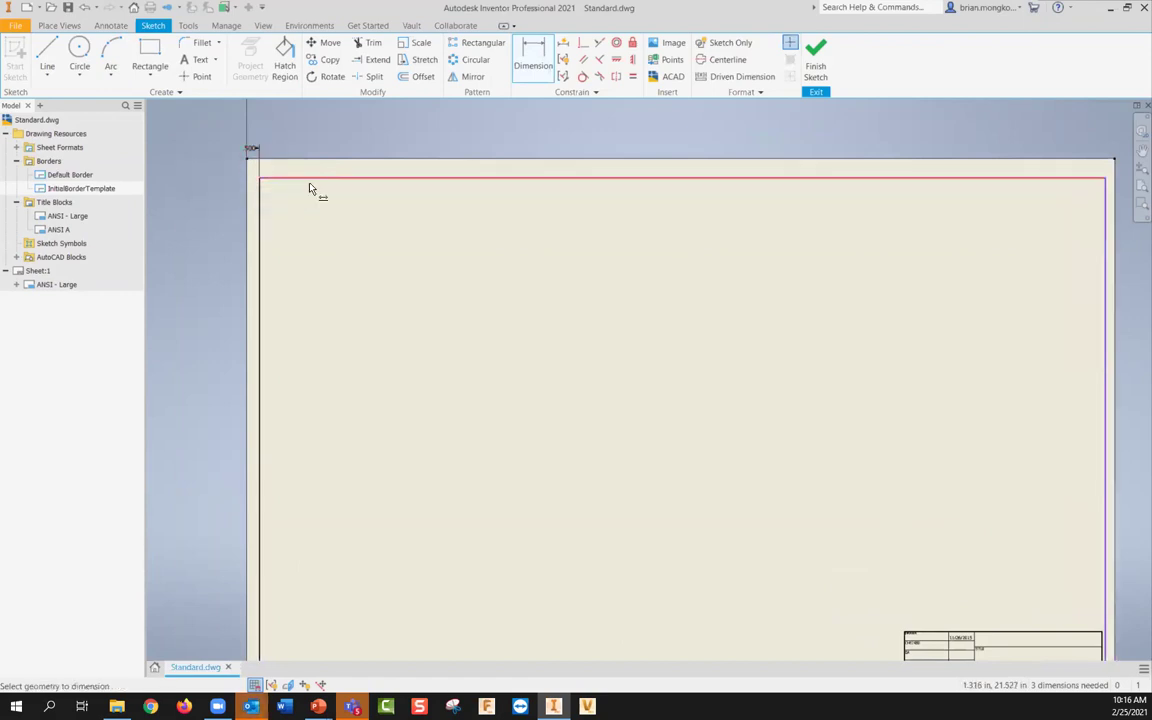
left_click(259, 179)
left_click(247, 159)
left_click(215, 177)
key("Return")
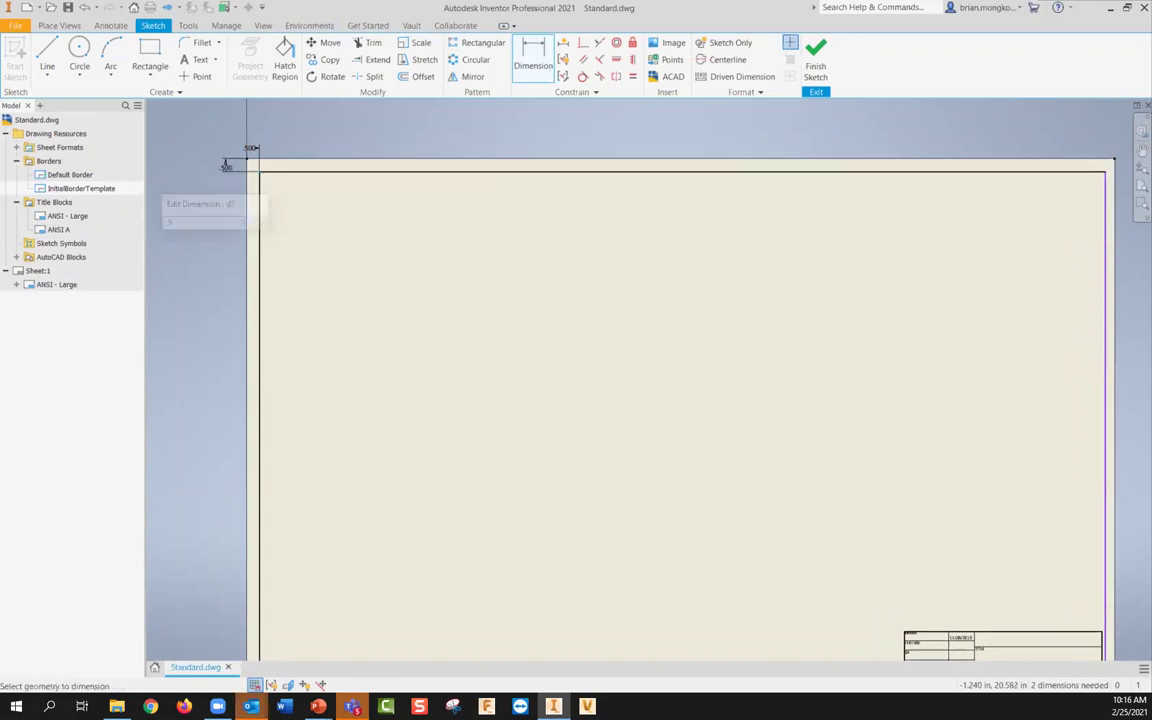
Step: Dimension the border rectangle's lower-right corner 0.5 in from both the right and bottom sheet edges
scroll(330, 230, "down", 3)
scroll(660, 365, "up", 4)
middle_click_drag(897, 502, 766, 409)
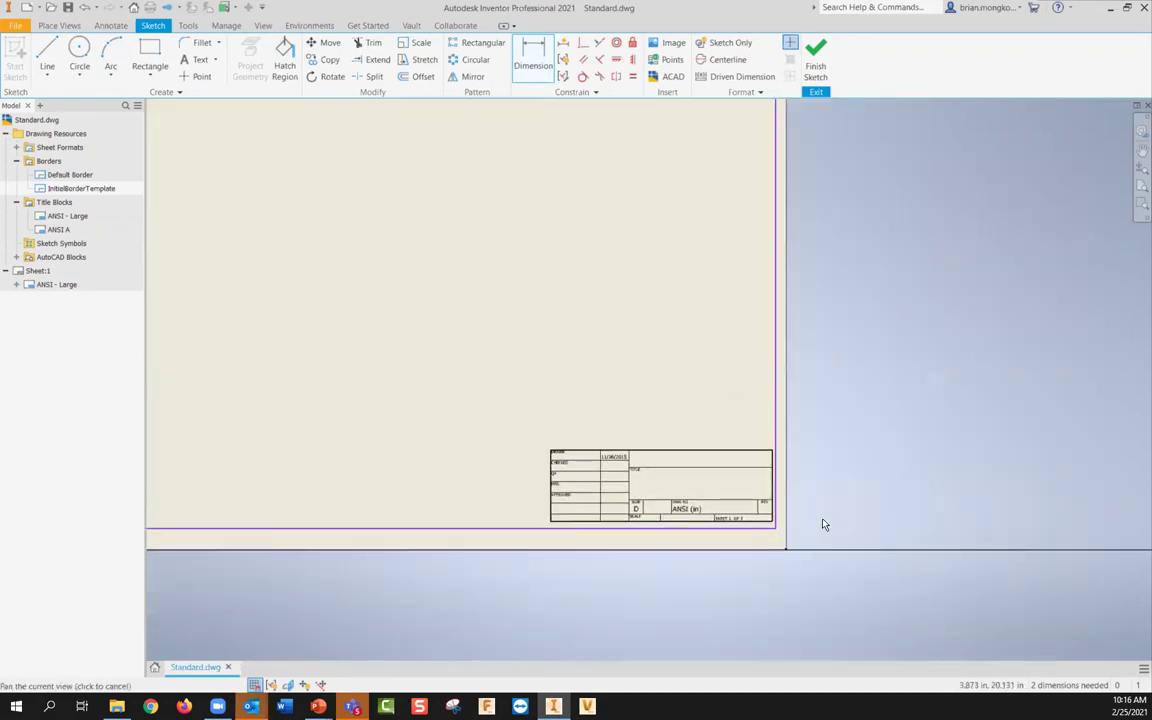
left_click(787, 549)
left_click(778, 575)
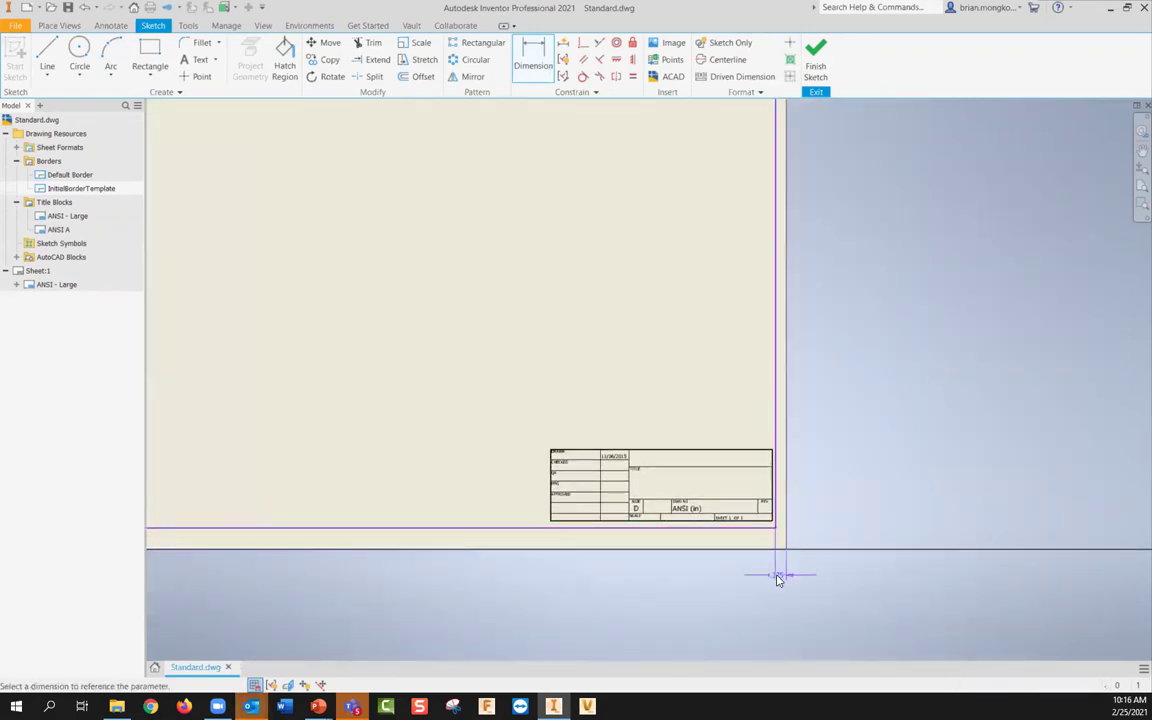
type(".5")
key("Return")
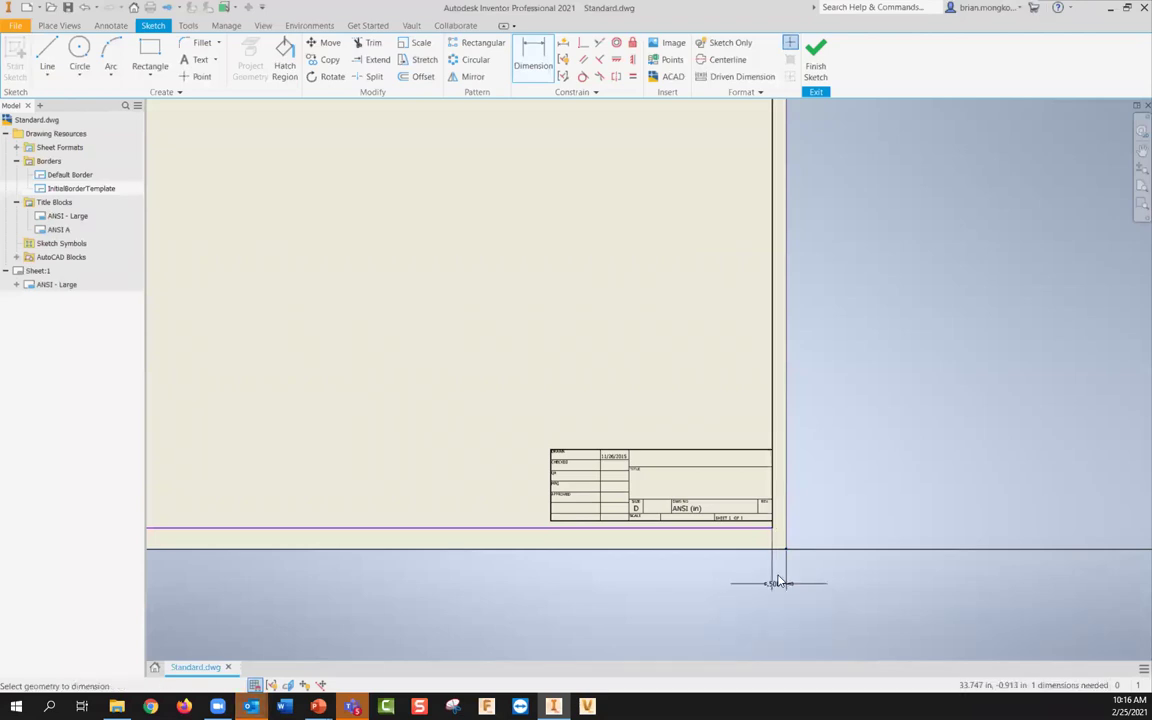
left_click(771, 530)
left_click(787, 549)
left_click(803, 527)
type(".5")
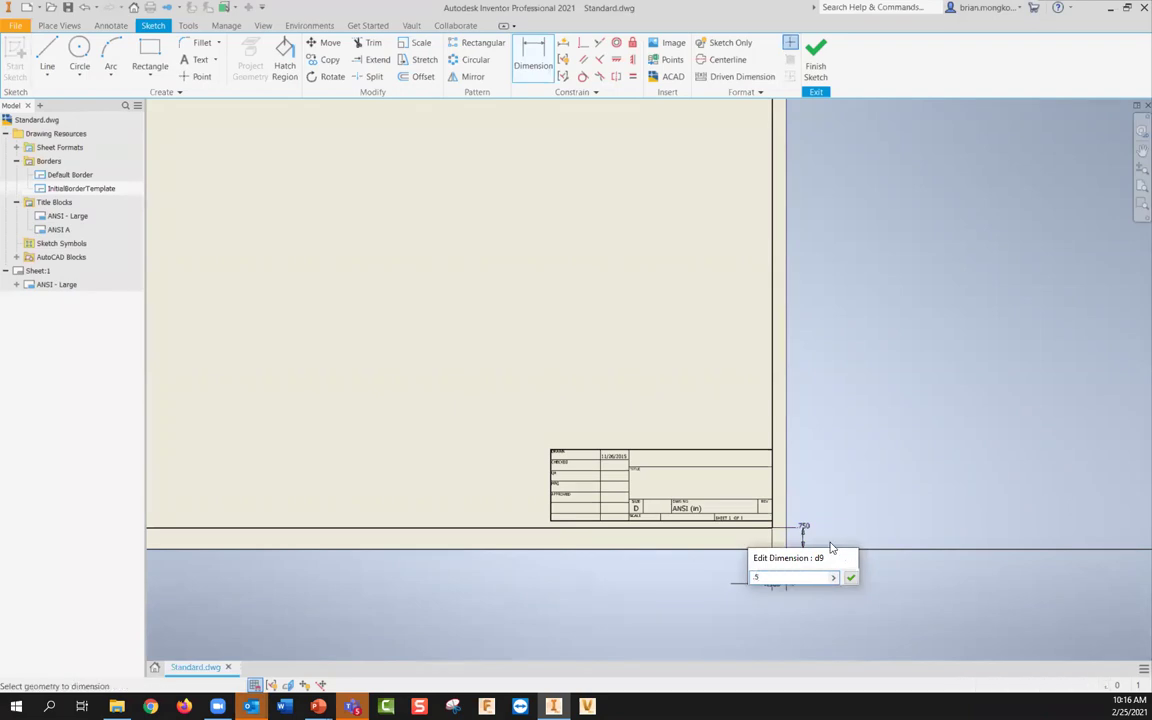
key("Return")
scroll(832, 500, "down", 5)
scroll(804, 453, "up", 6)
scroll(828, 460, "down", 3)
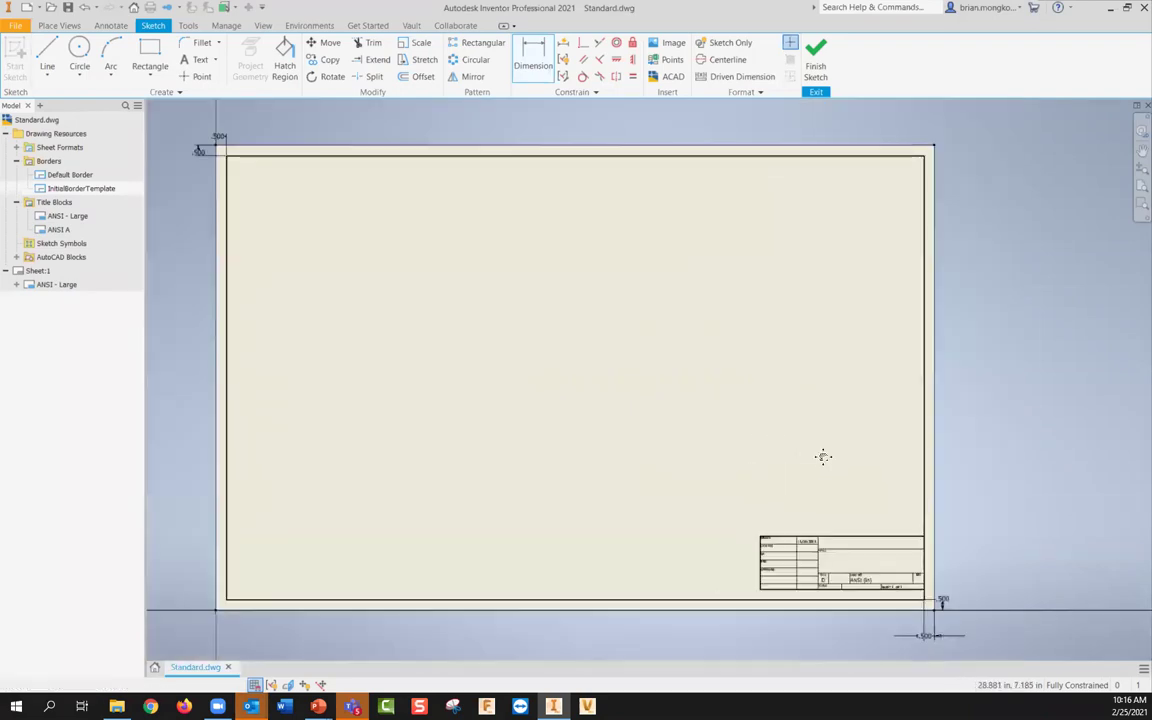
Step: Link the border's right margin dimension to the left margin dimension so both share one value
key("Escape")
double_click(931, 636)
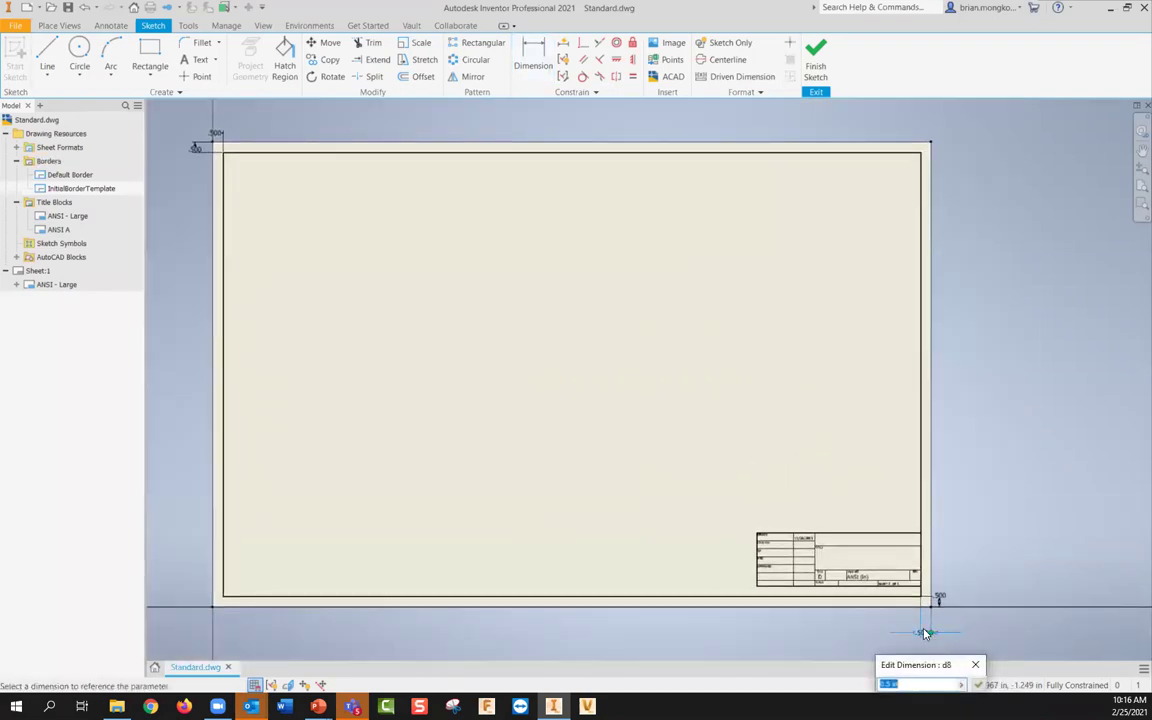
left_click(218, 134)
key("Return")
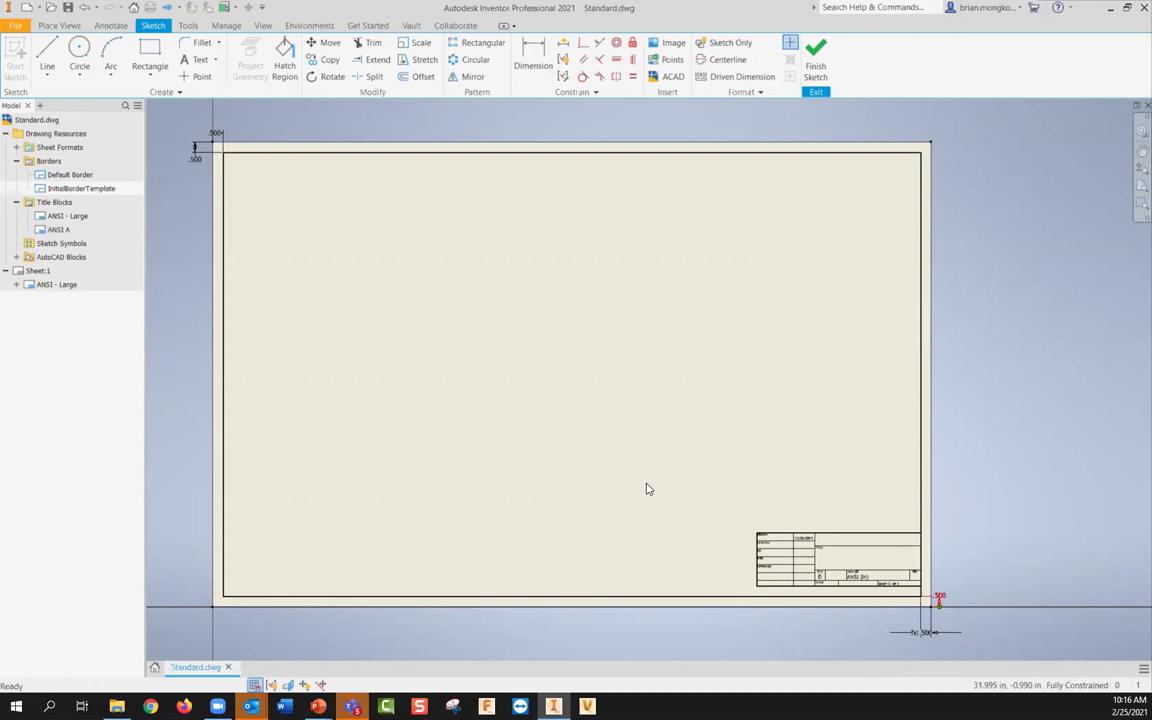
Step: Finish the border sketch and save the new border as 1/2" Margins
left_click(819, 68)
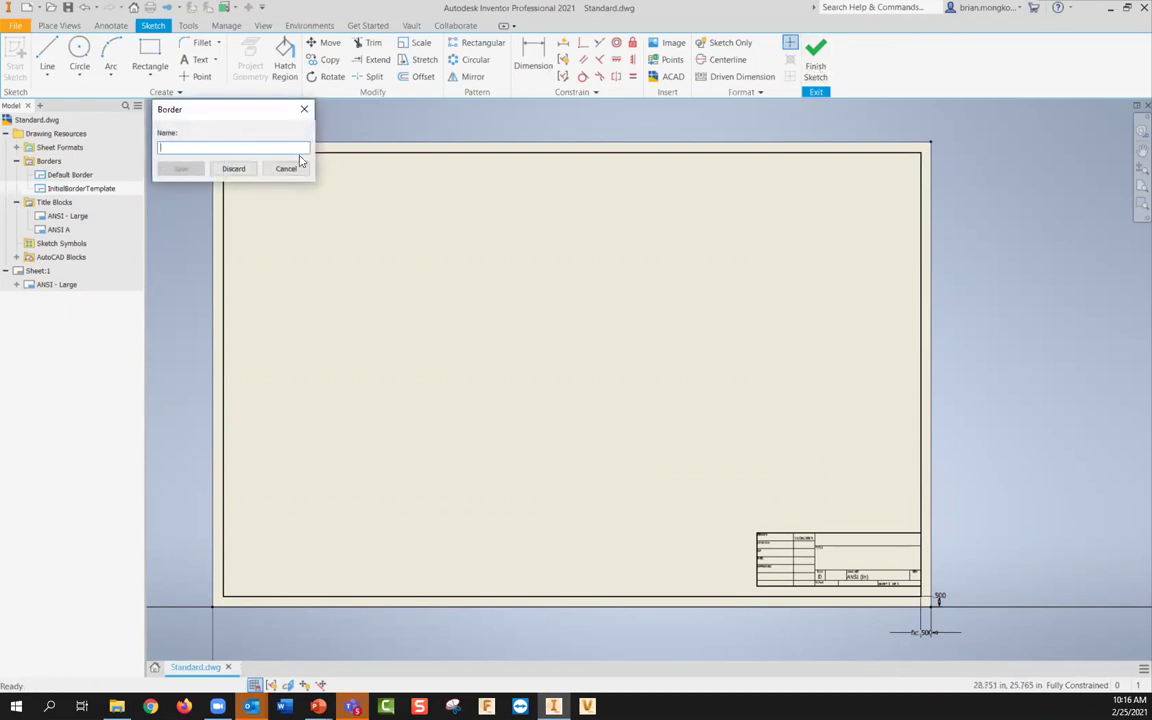
type("1/5")
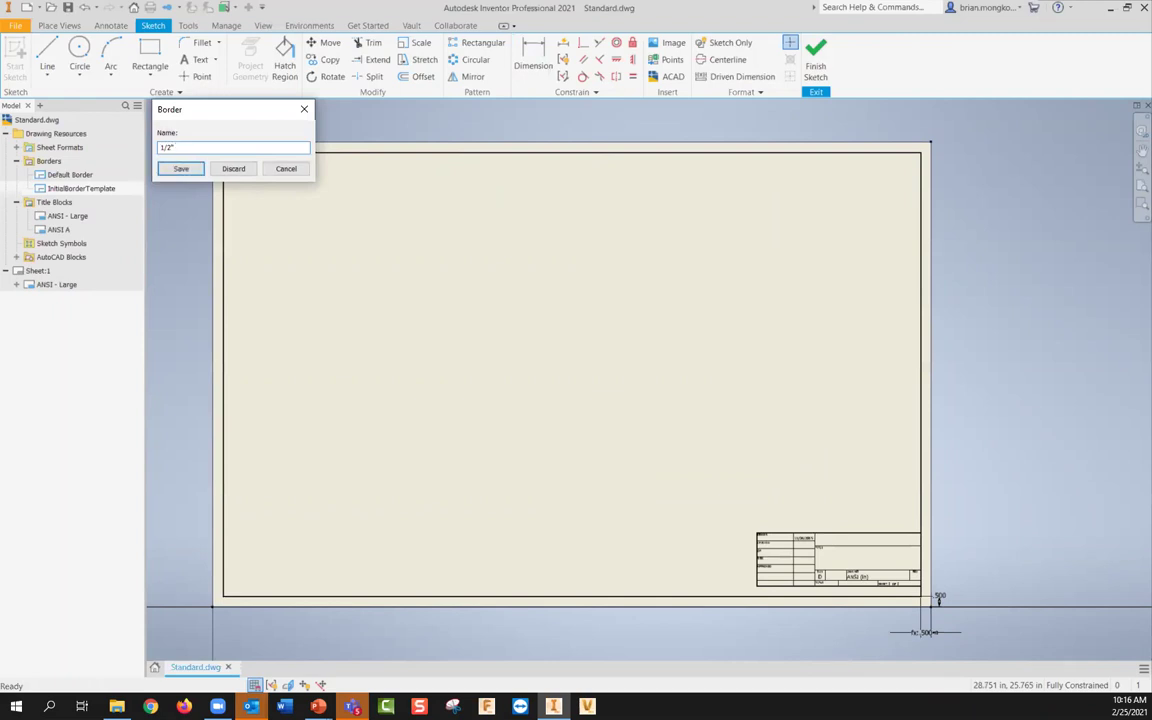
key("Return")
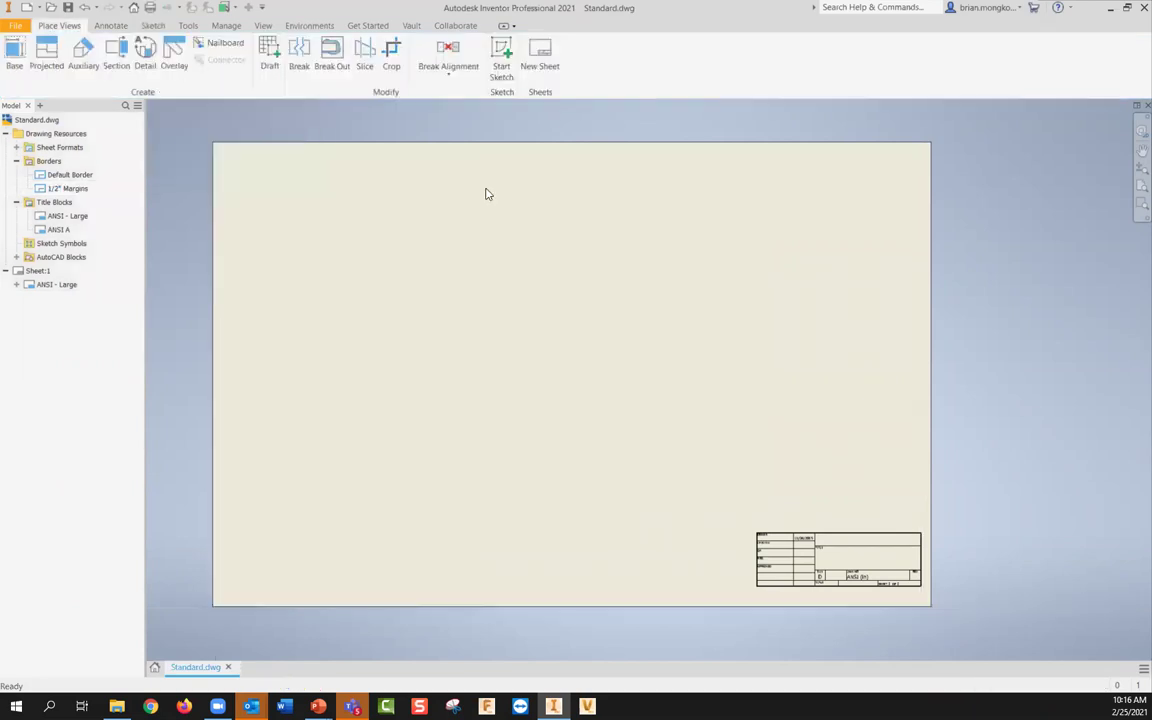
Step: Insert the 1/2" Margins border on Sheet:1, undoing the insertion once and placing it again
left_click(55, 191)
double_click(67, 188)
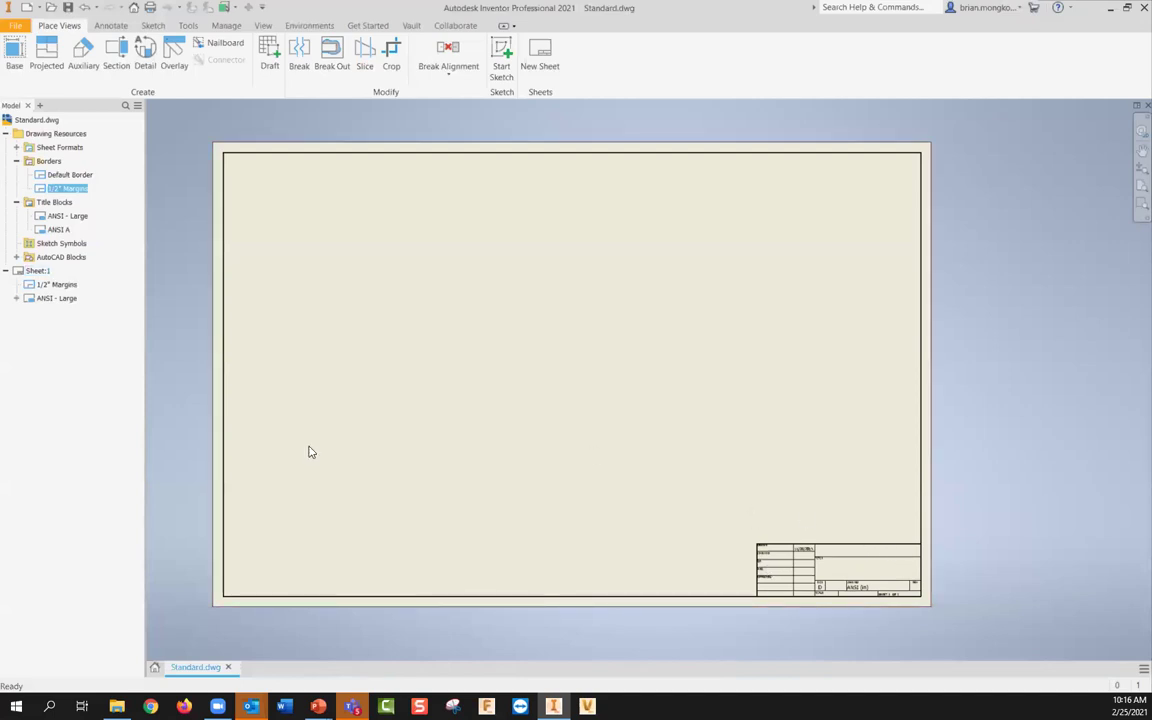
key("ctrl+z")
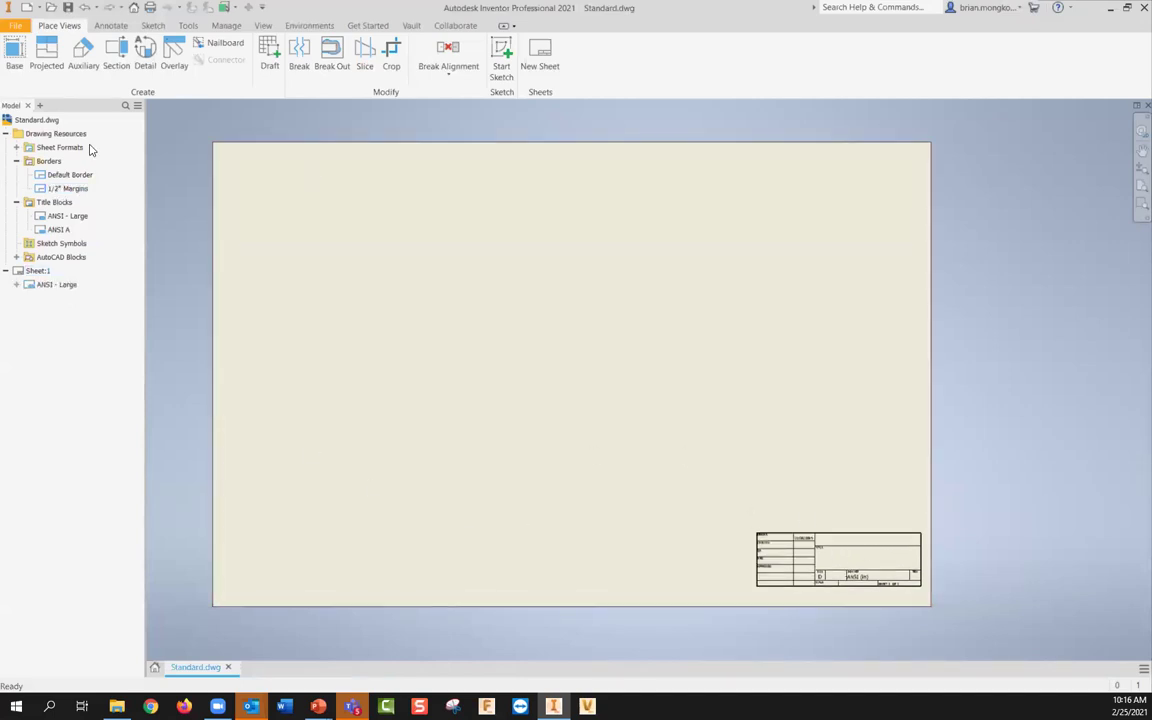
double_click(67, 188)
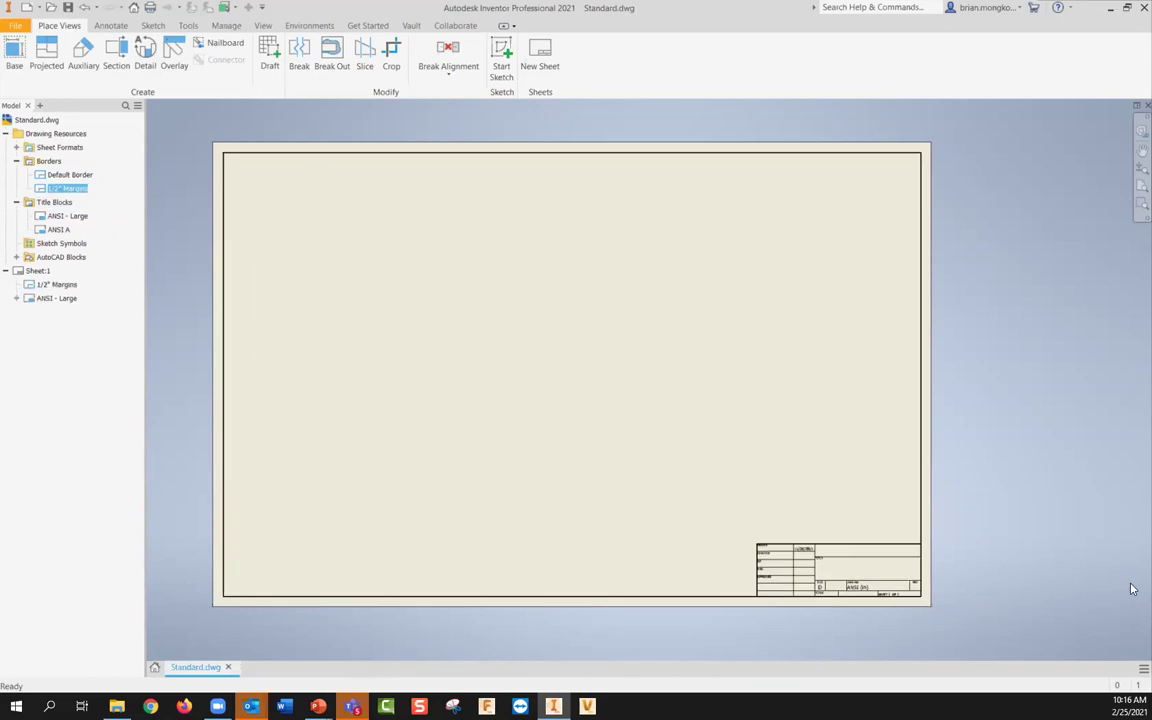
Step: Try placing Sheet:1's title block in the sheet's upper-left corner, and return it to the lower-right corner
right_click(37, 276)
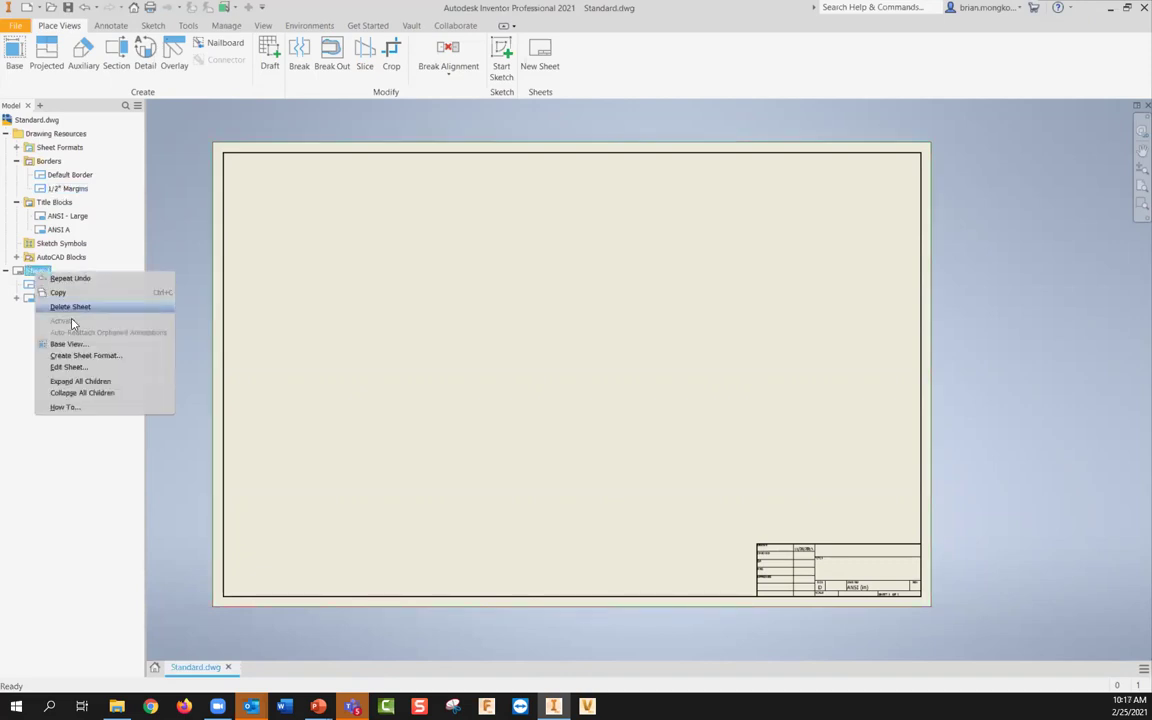
left_click(76, 369)
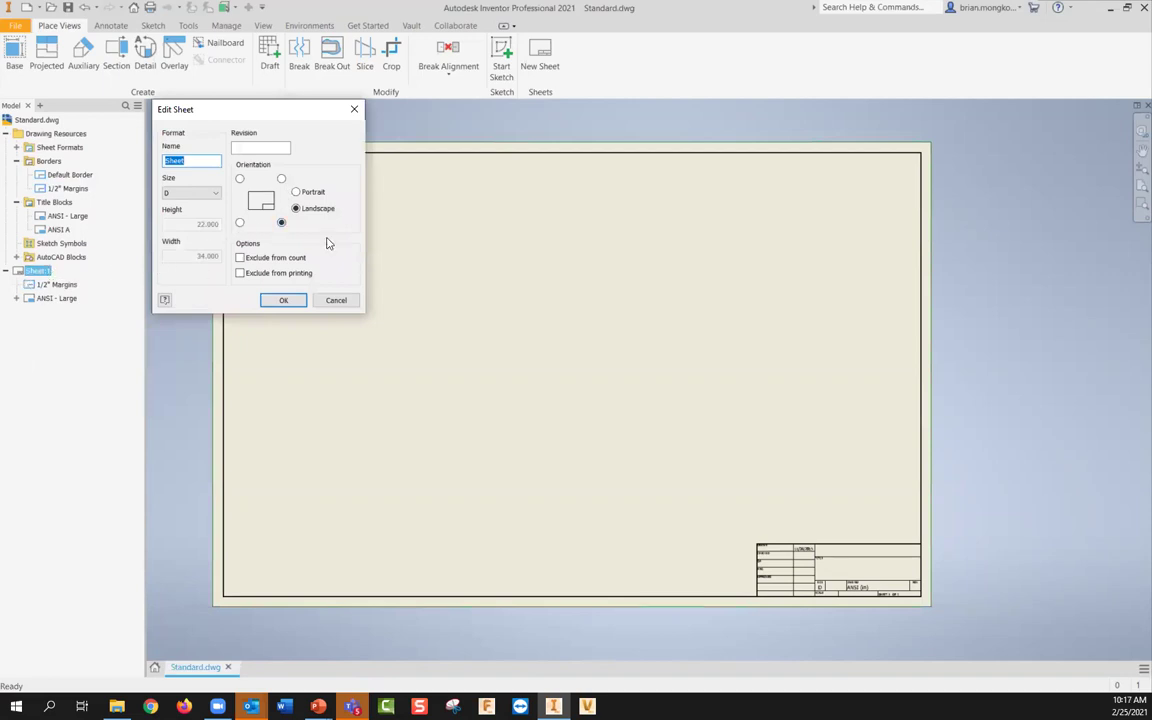
left_click(240, 179)
left_click(277, 300)
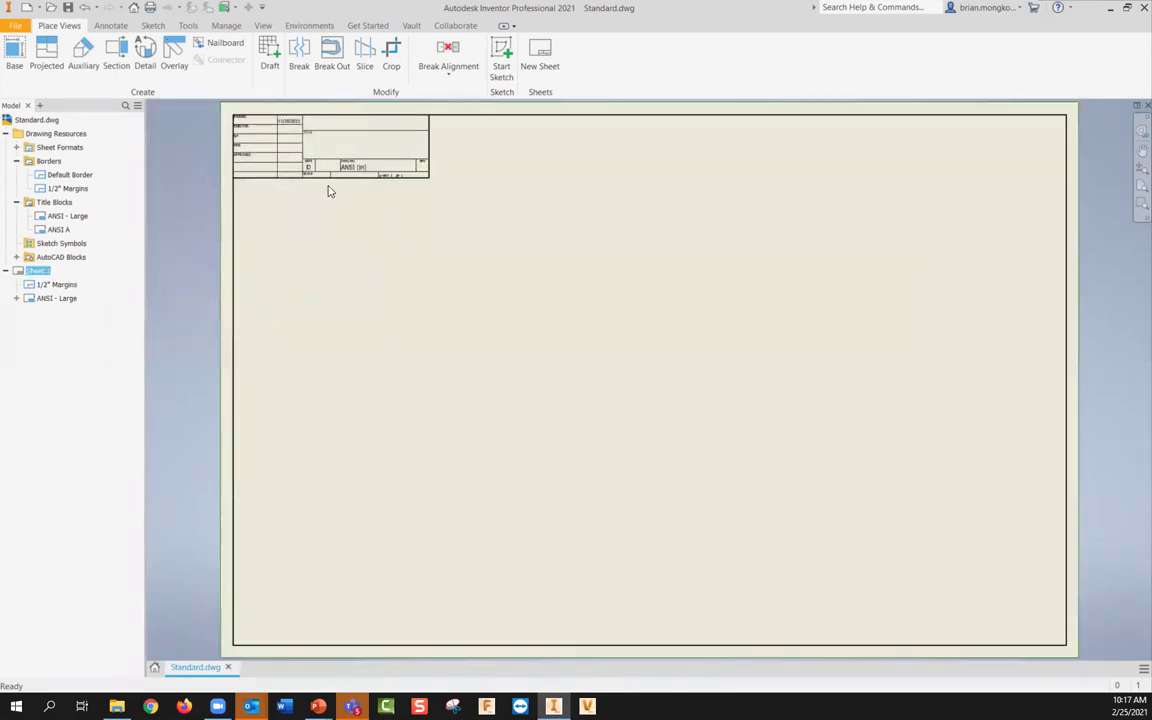
right_click(44, 271)
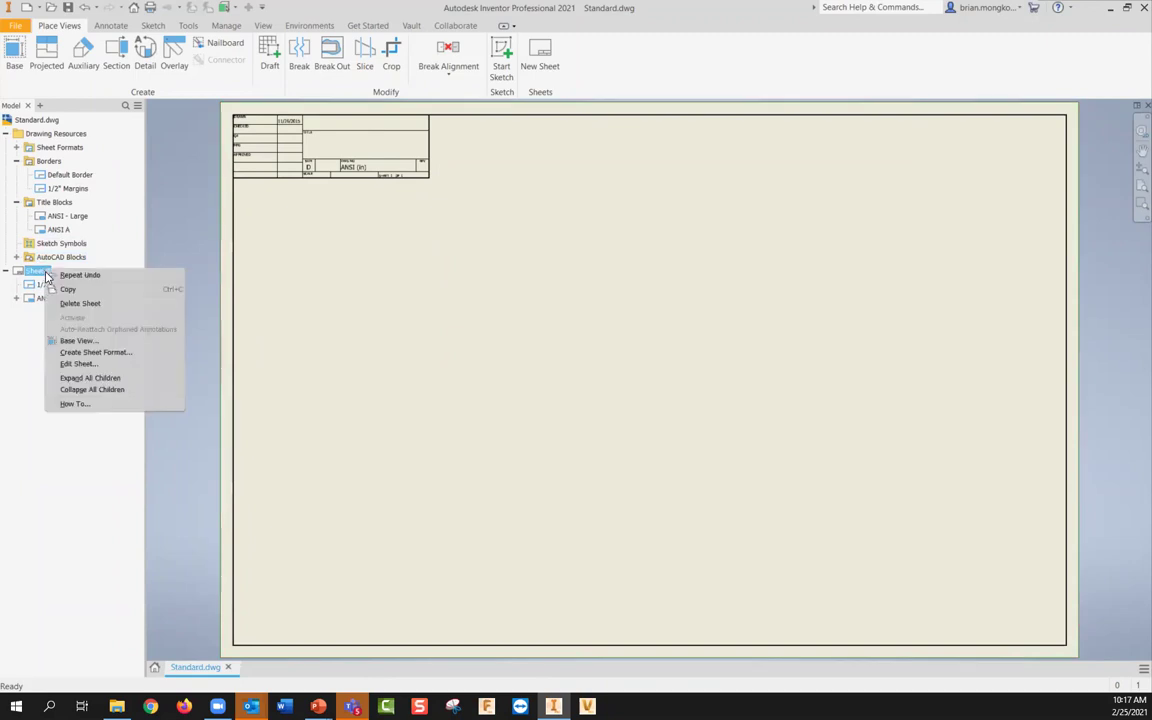
left_click(80, 366)
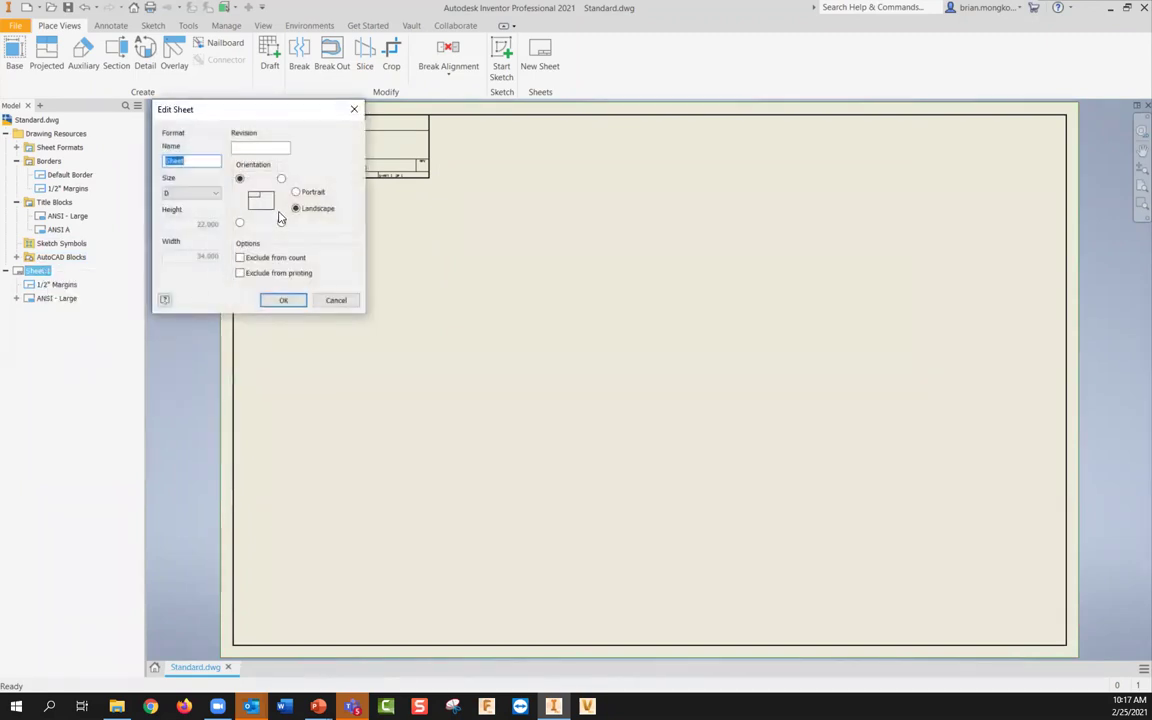
left_click(284, 298)
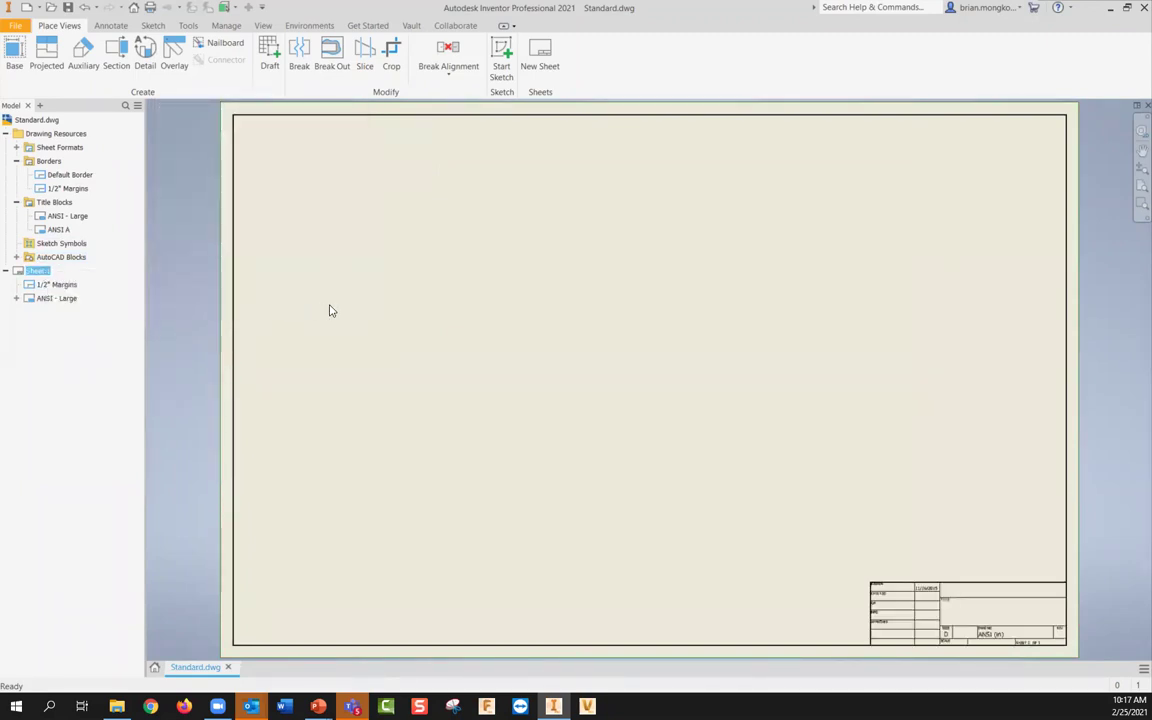
Step: Edit Sheet:1 to change its size to C, keeping the landscape orientation
scroll(340, 311, "down", 2)
scroll(376, 315, "up", 3)
scroll(376, 315, "down", 2)
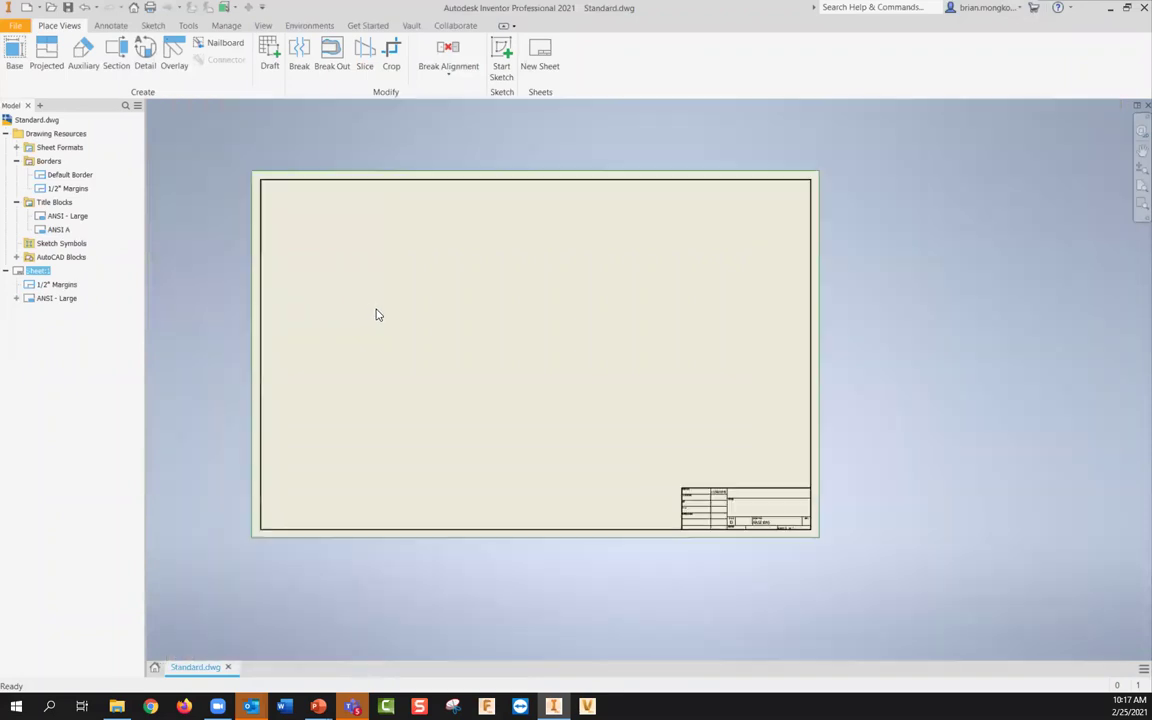
right_click(47, 271)
left_click(91, 368)
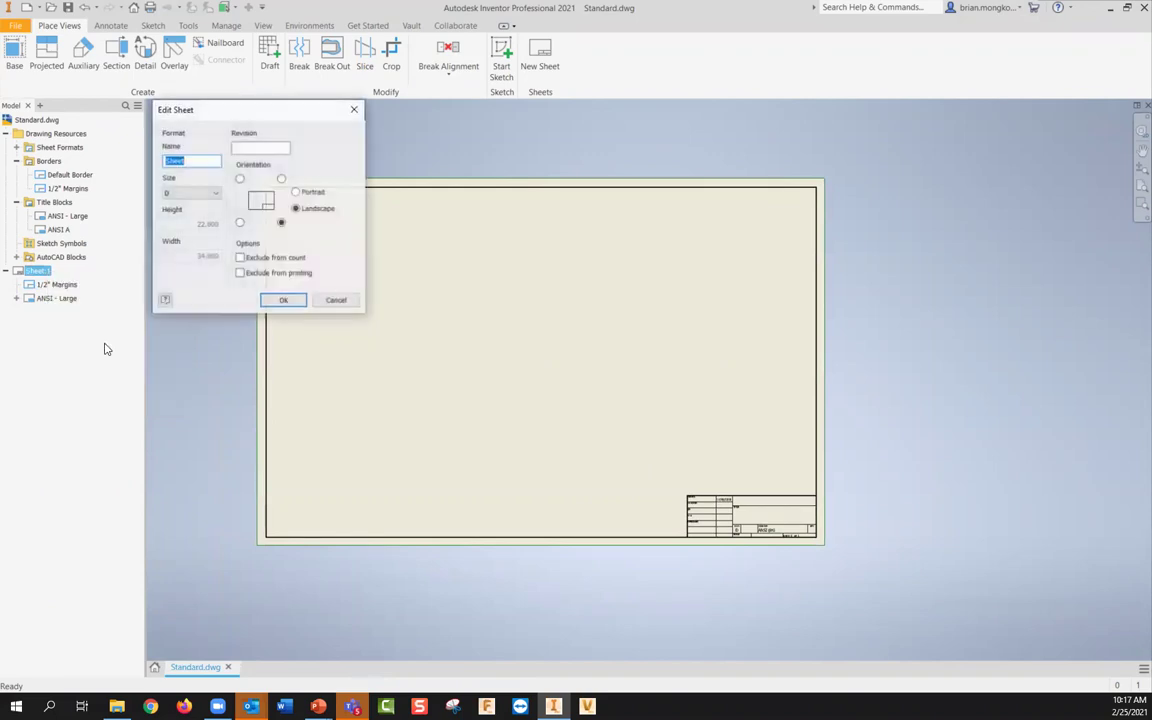
left_click(206, 193)
left_click(186, 221)
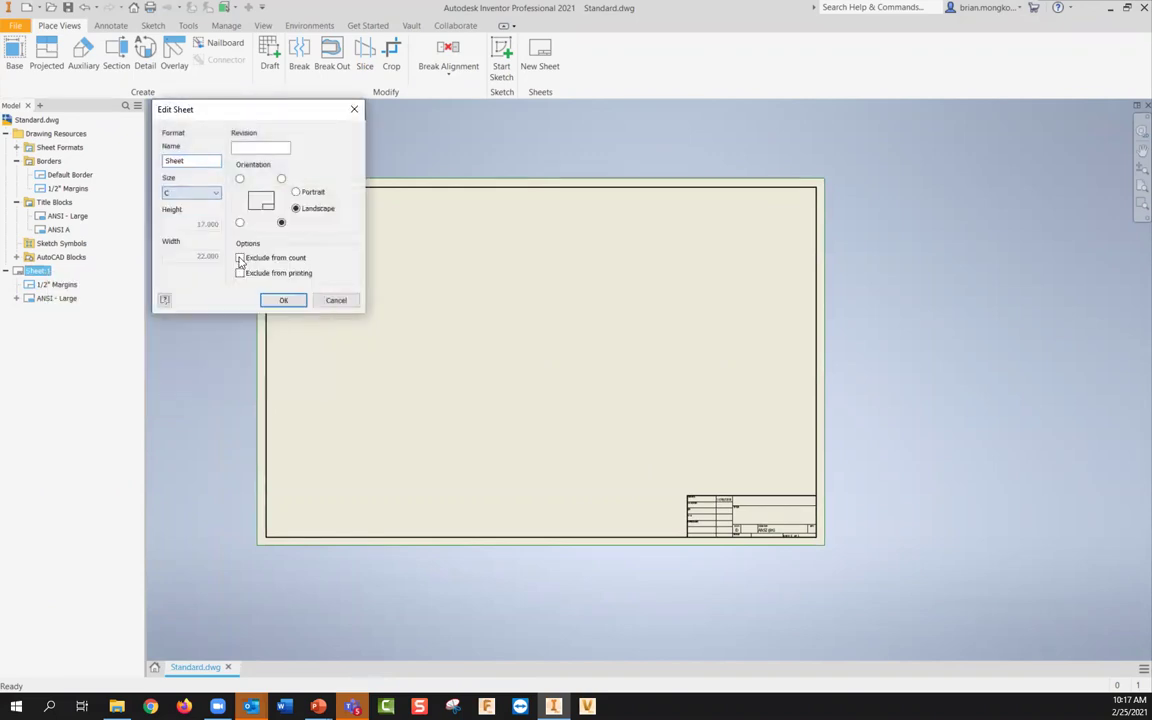
left_click(278, 300)
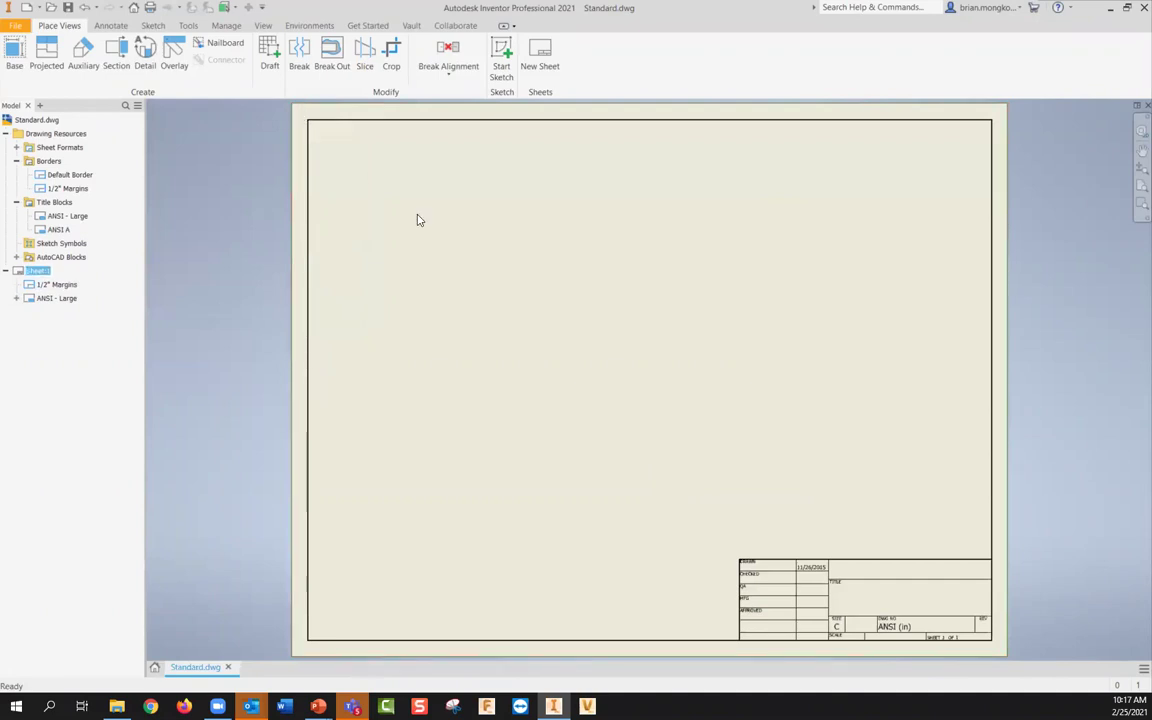
middle_click_drag(477, 301, 469, 299)
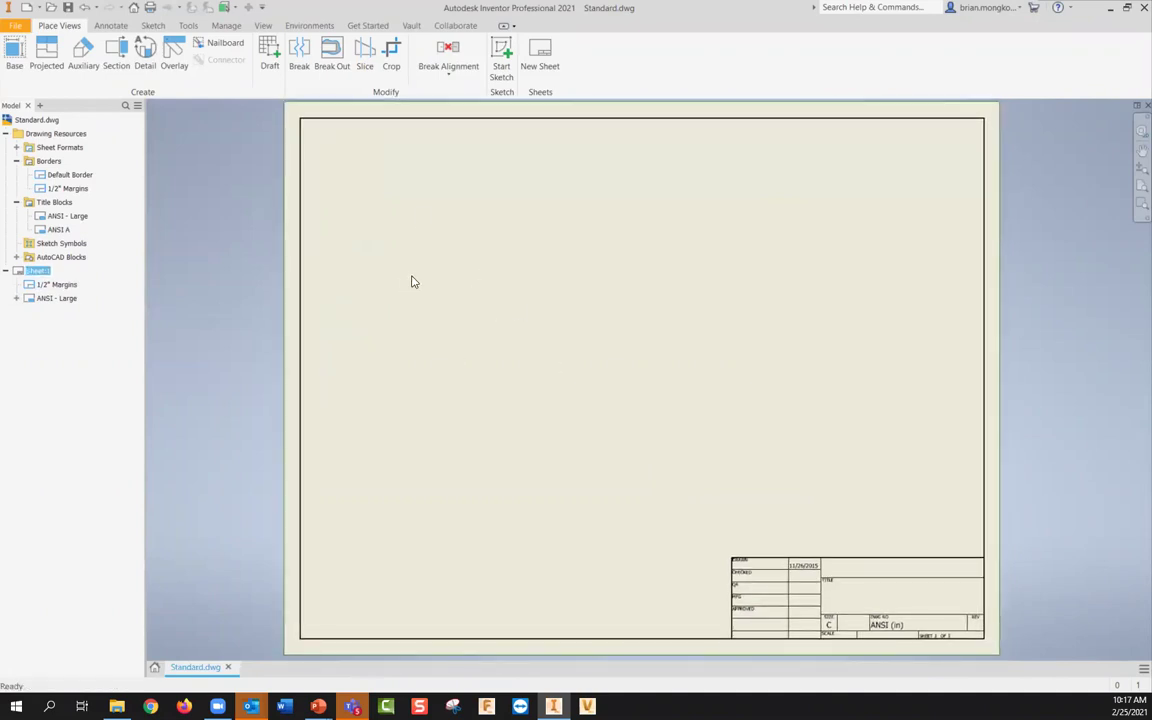
Step: Delete the 1/2" Margins border from Sheet:1
left_click(69, 286)
key("Delete")
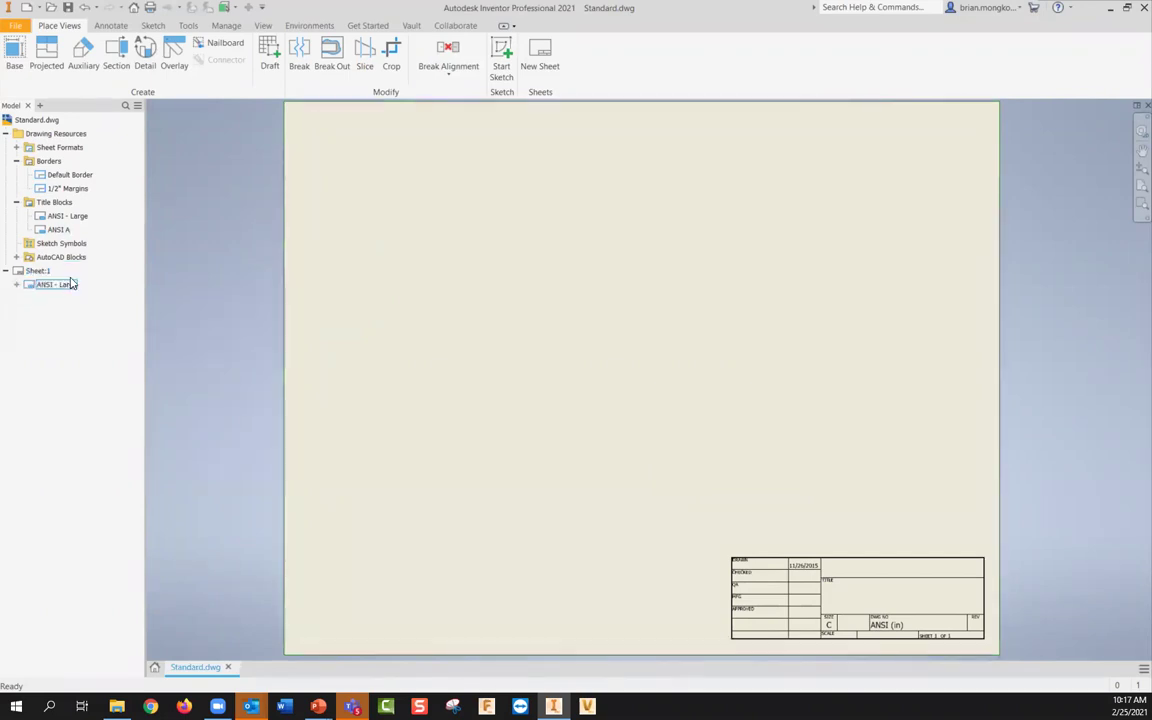
Step: Review the horizontal and vertical zone parameters for defining a new zone border, and cancel without creating one
right_click(47, 162)
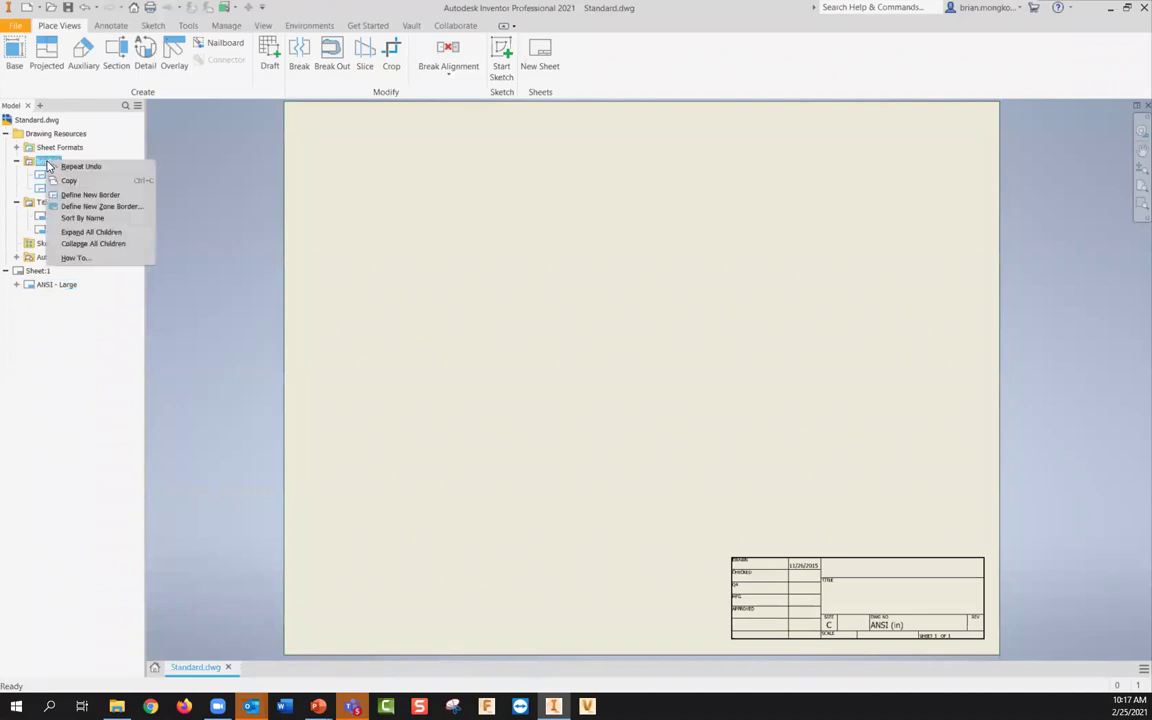
left_click(95, 207)
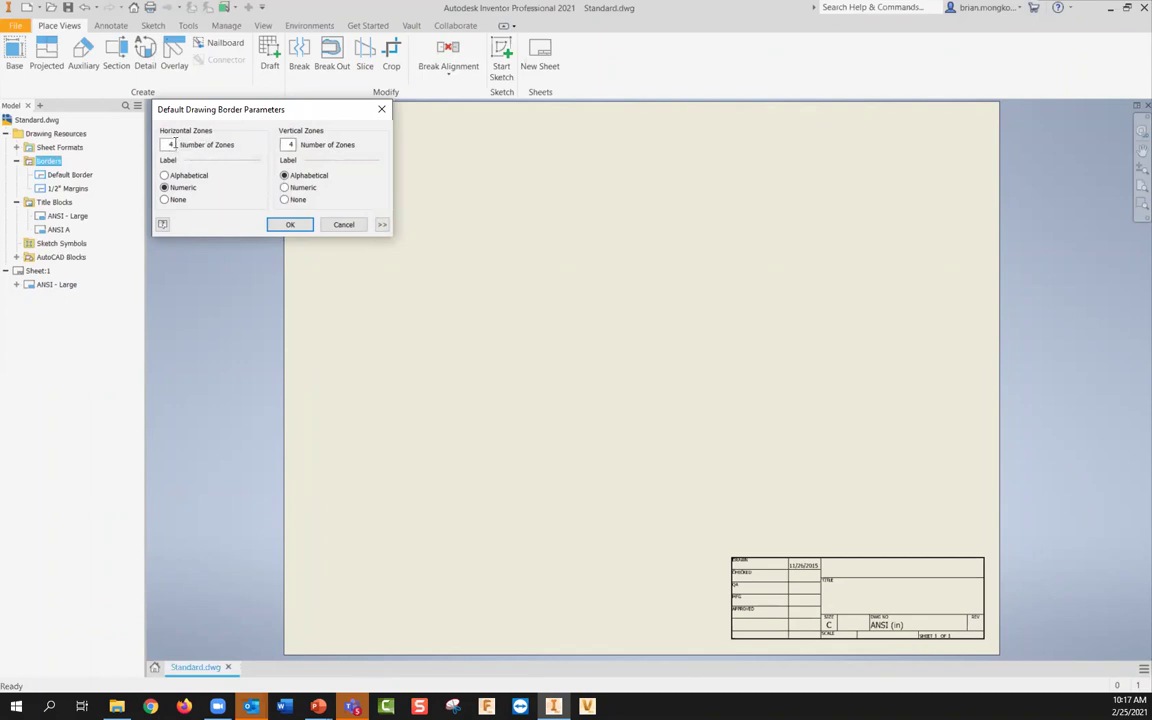
left_click(355, 227)
Step: Insert the default border on Sheet:1 and inspect its zone labels and centre marks along the edges
double_click(78, 177)
middle_click_drag(410, 188, 410, 277)
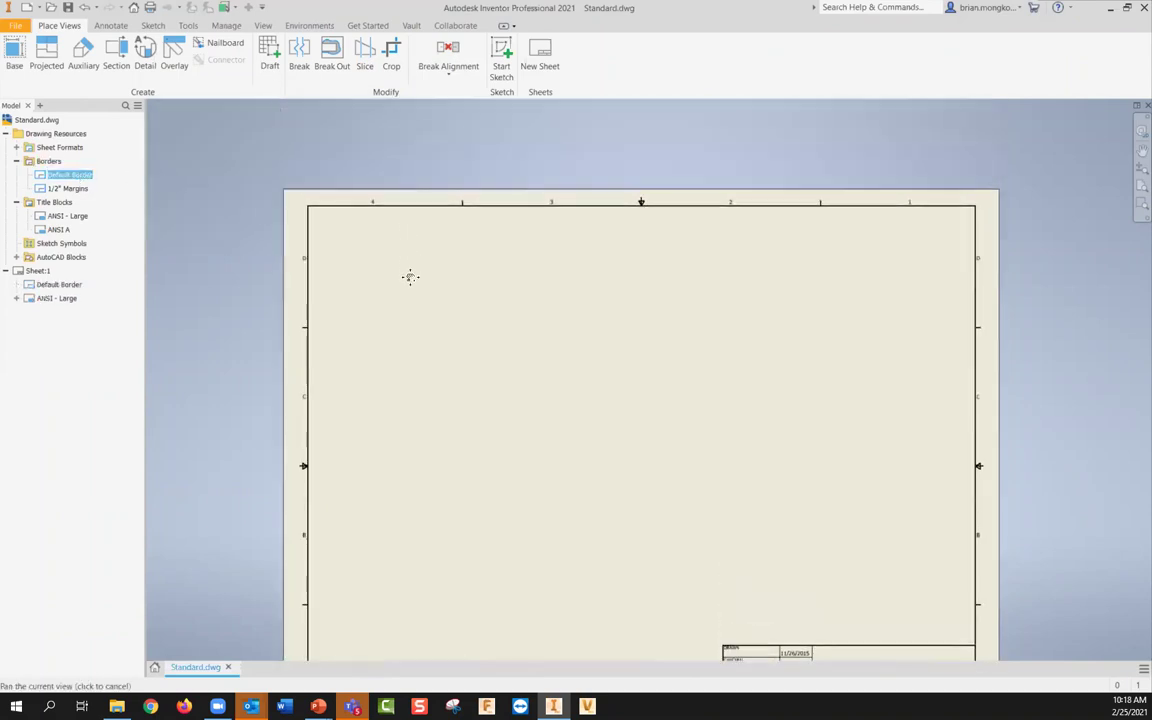
scroll(334, 244, "up", 3)
middle_click_drag(435, 320, 432, 304)
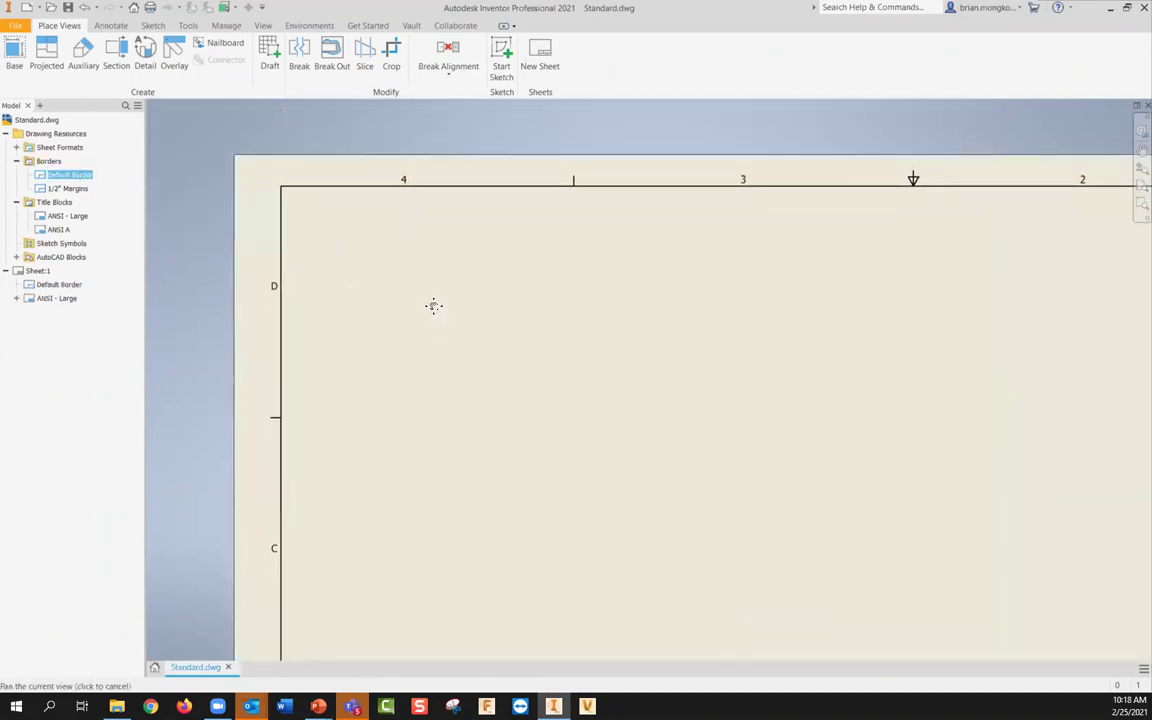
scroll(396, 386, "down", 3)
middle_click_drag(424, 424, 399, 387)
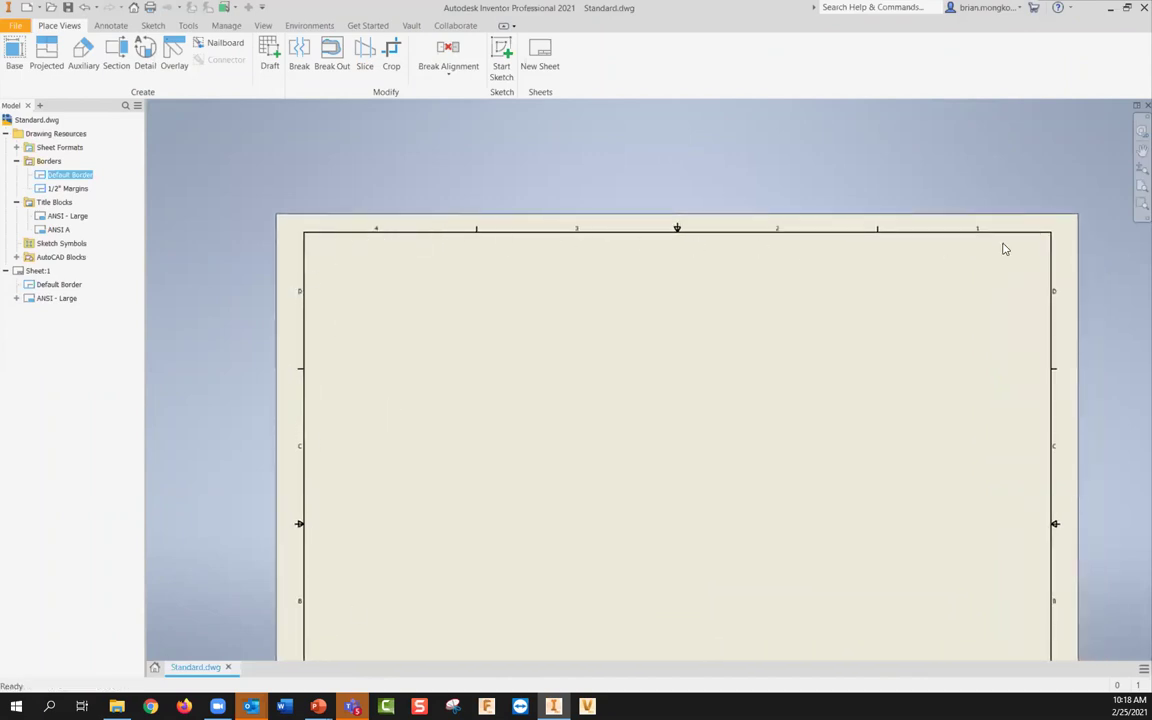
middle_click_drag(828, 442, 807, 375)
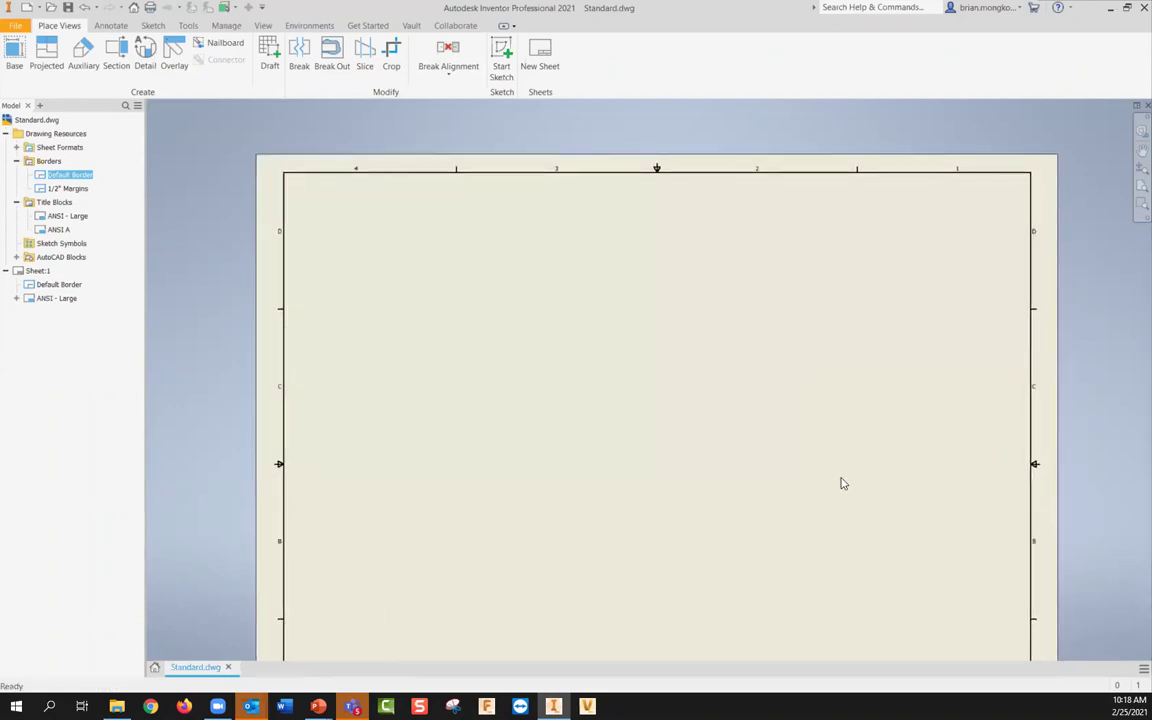
Step: Examine the default border's zone letters, edge marks and title block corner on Sheet:1
middle_click_drag(841, 481, 829, 410)
middle_click_drag(777, 497, 779, 473)
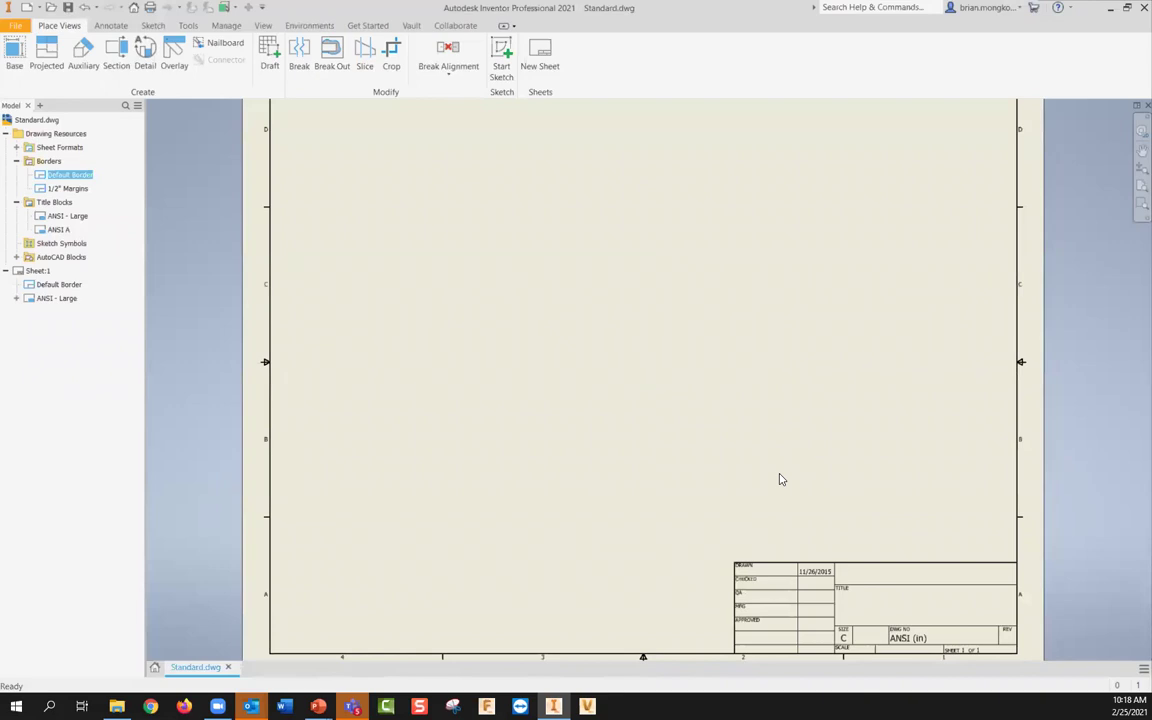
scroll(628, 508, "down", 3)
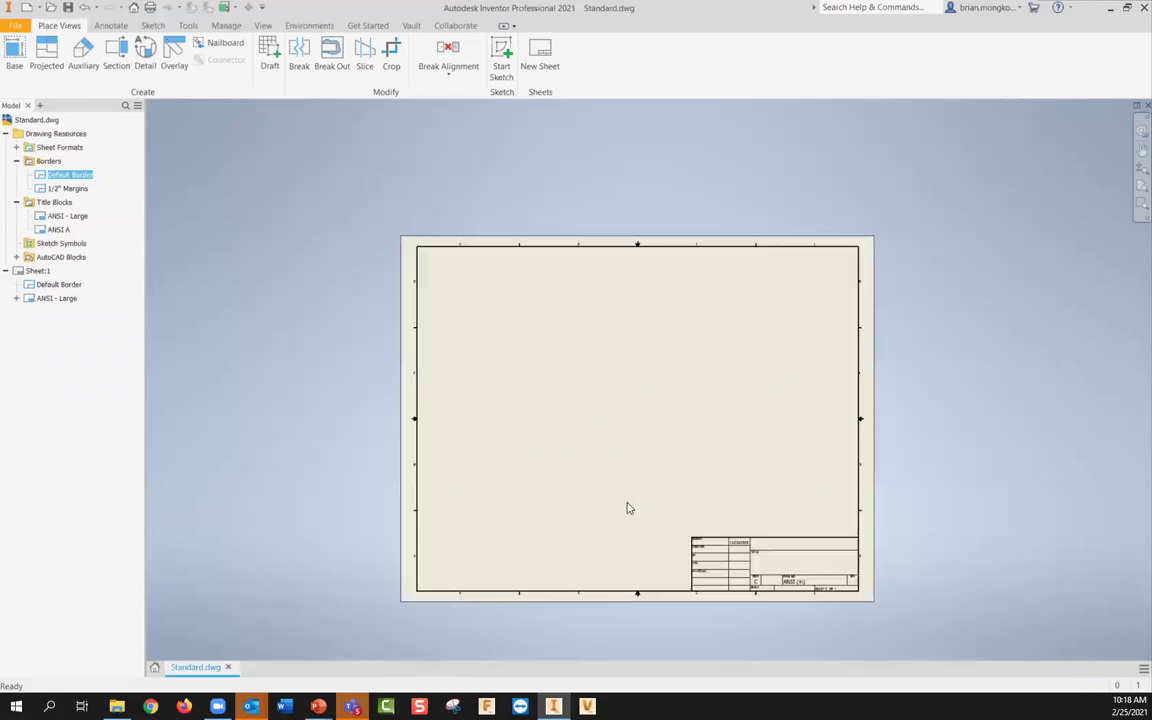
scroll(421, 470, "up", 4)
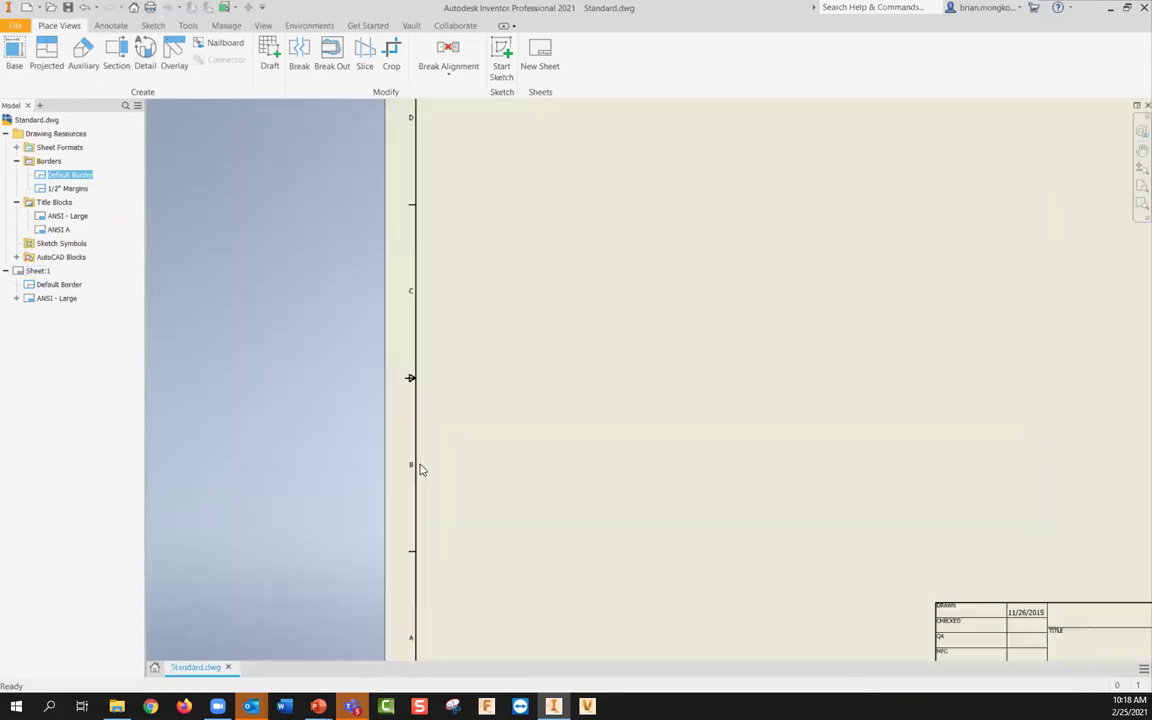
scroll(410, 468, "up", 2)
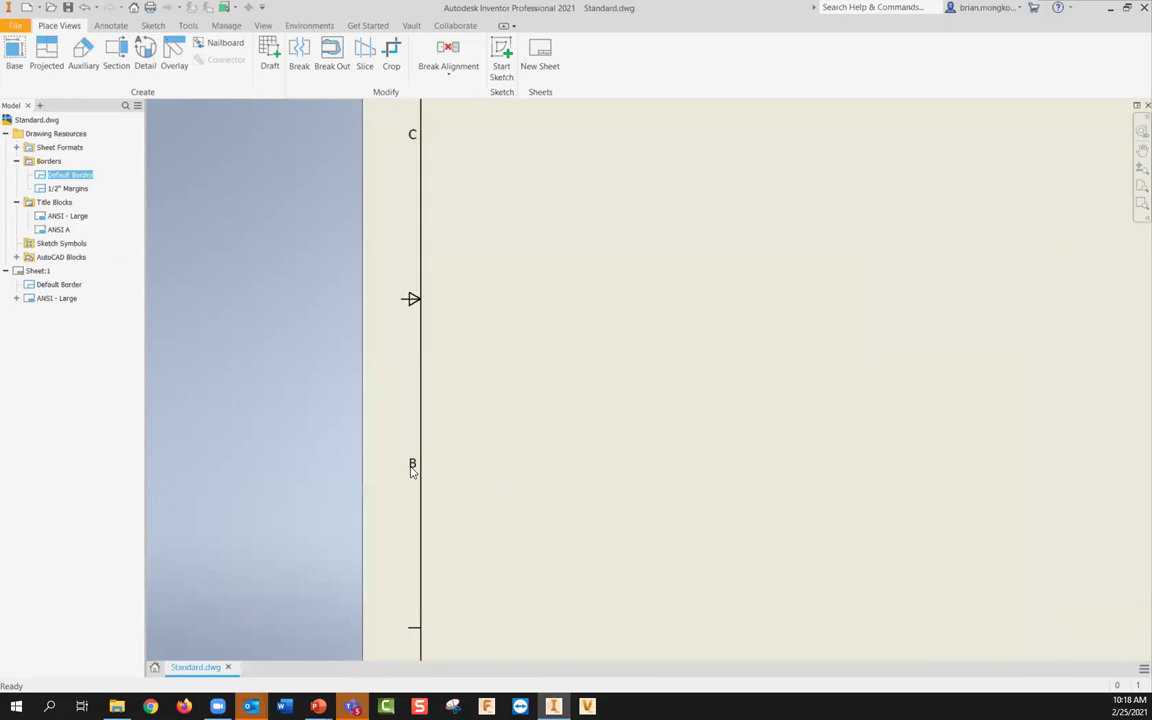
scroll(393, 444, "down", 2)
middle_click_drag(468, 457, 391, 453)
scroll(413, 457, "down", 2)
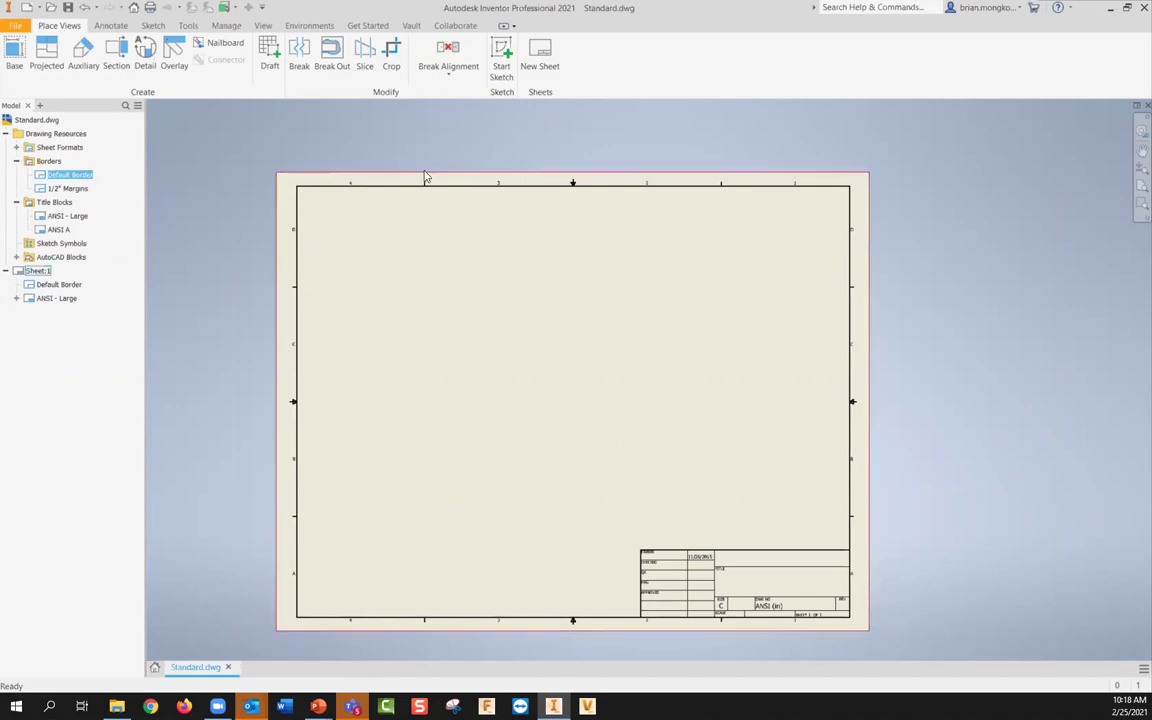
Step: Delete the default border from Sheet:1
left_click(55, 286)
key("Delete")
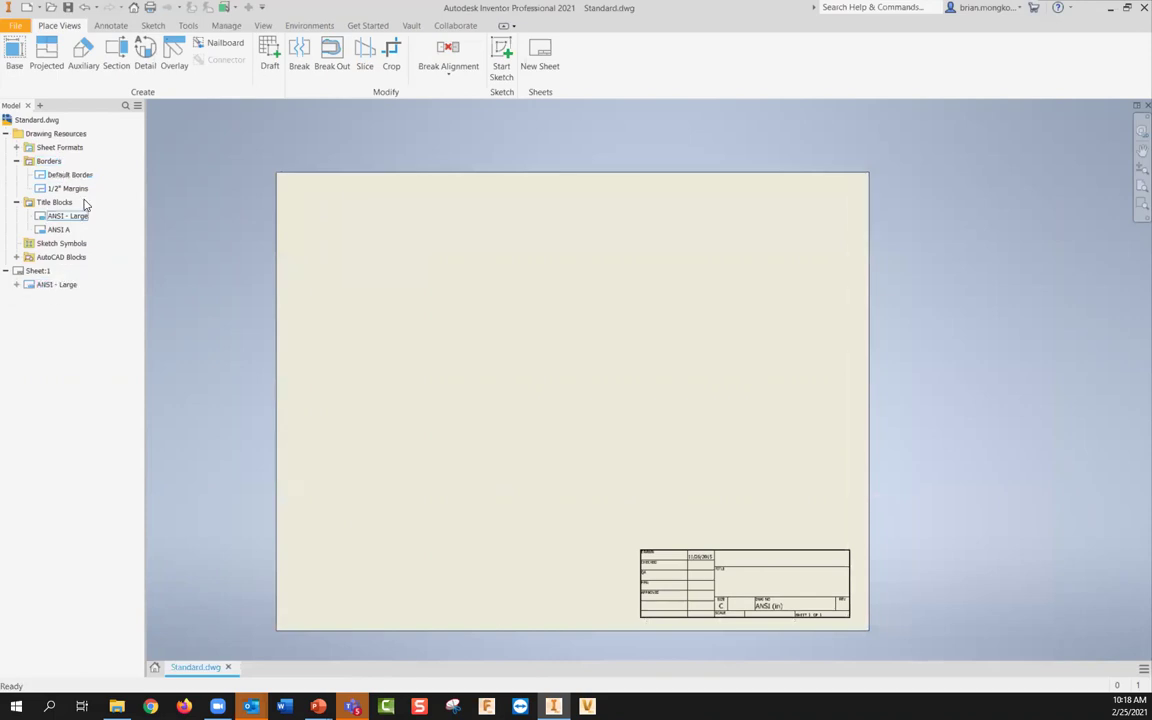
Step: Start defining a new zone border with zones delimited by arrowheads and labelled from the bottom/right
left_click(50, 162)
right_click(52, 166)
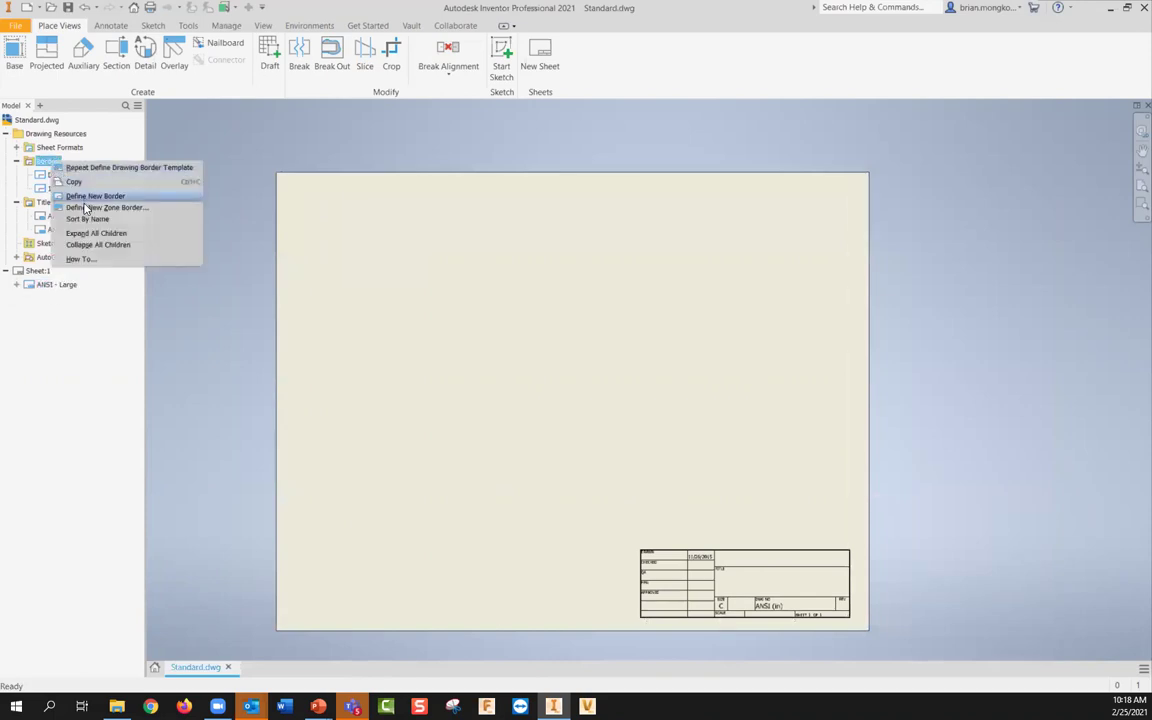
left_click(158, 208)
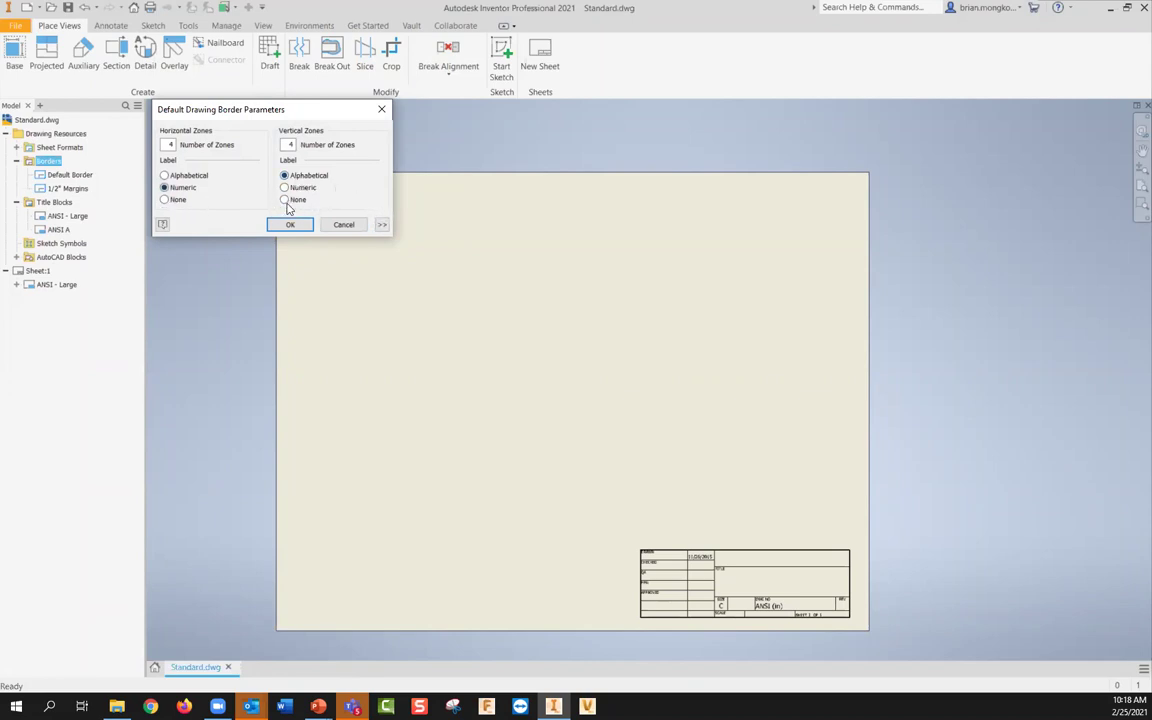
left_click(382, 225)
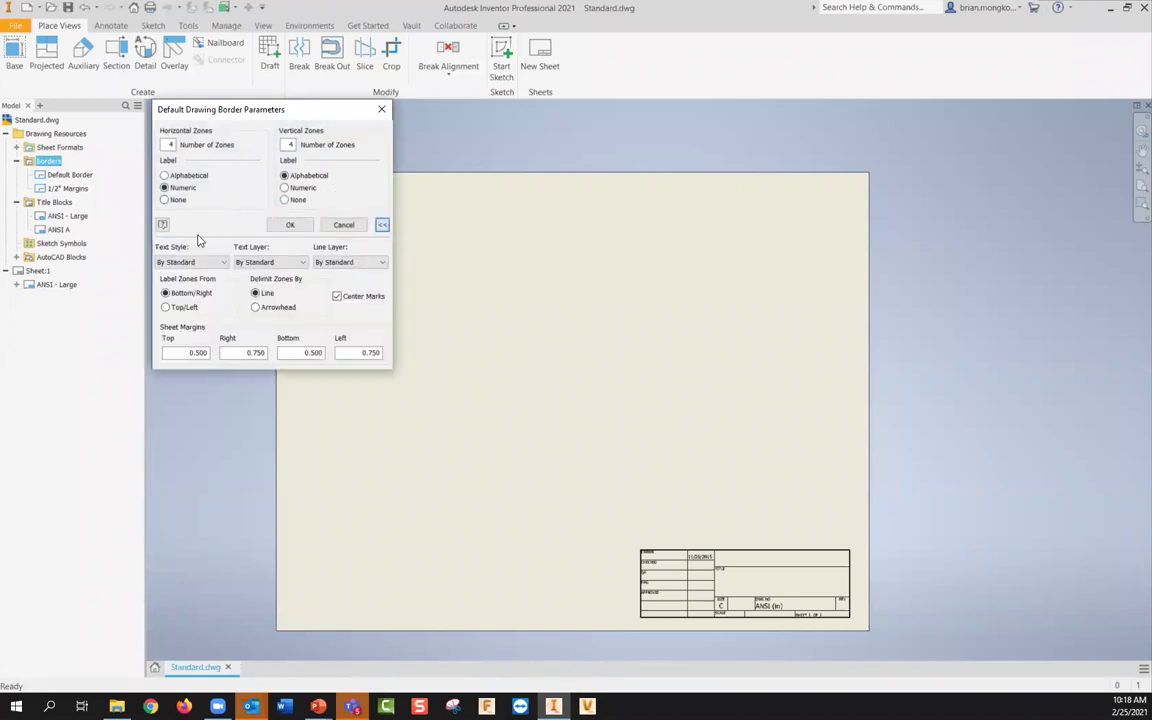
left_click(256, 307)
left_click(165, 292)
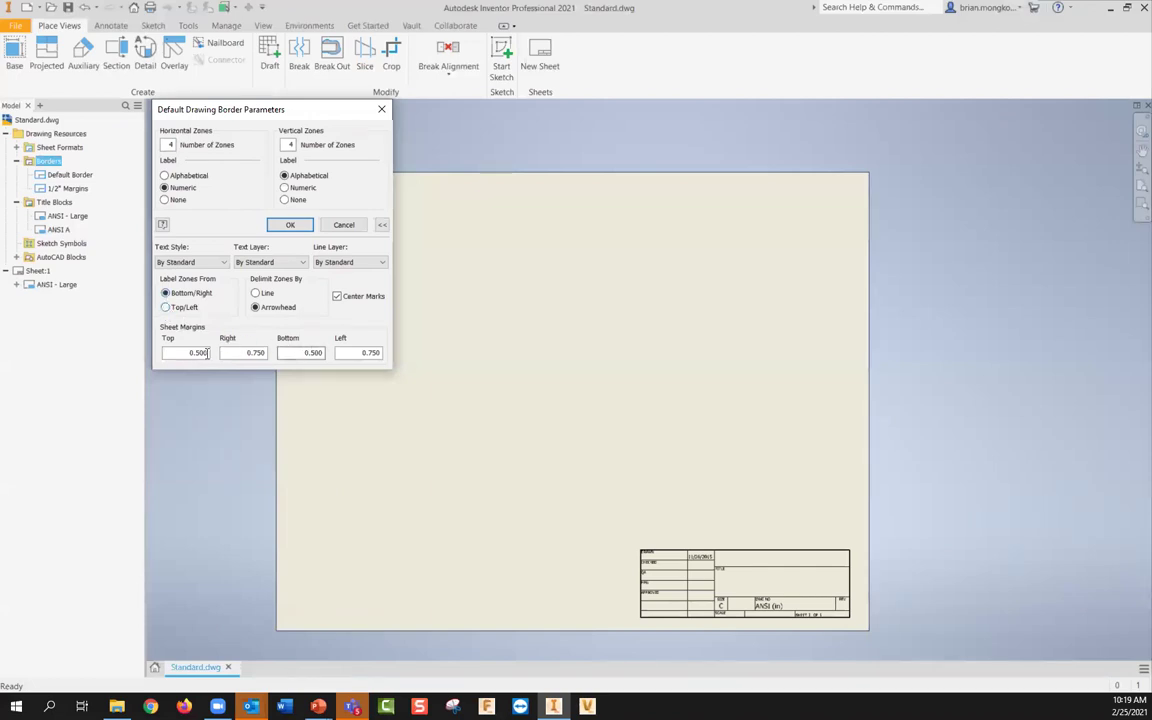
Step: Set the right and left sheet margins to .5 and generate the zone border sketch
left_click_drag(249, 353, 271, 359)
type(".5")
left_click_drag(363, 353, 404, 354)
type(".5")
left_click(292, 225)
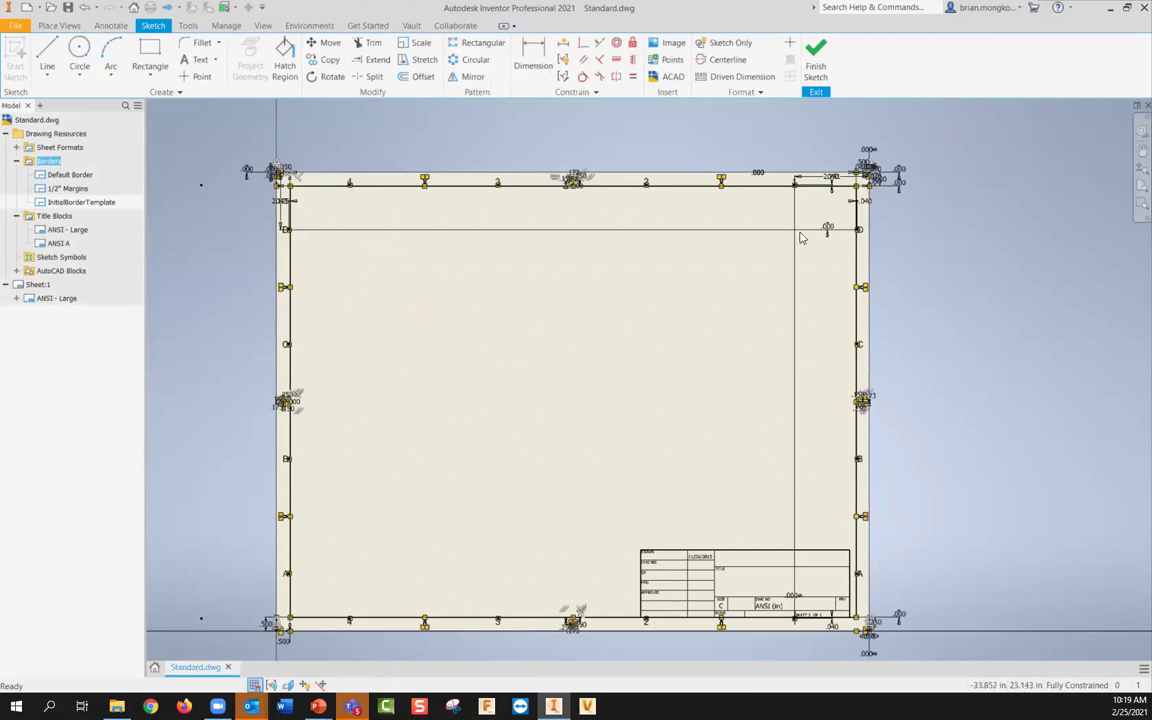
Step: Examine the generated border sketch, including its corner margin dimensions, arrowhead geometry and zone labels
scroll(800, 237, "down", 2)
scroll(820, 200, "up", 5)
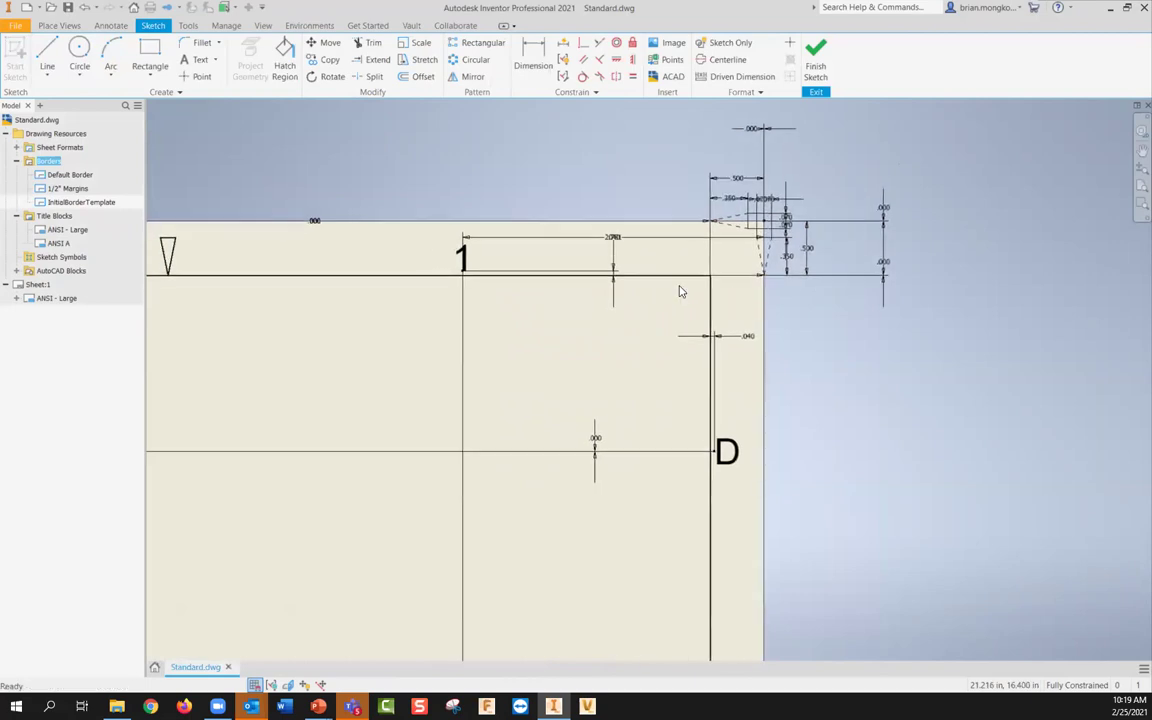
scroll(758, 290, "up", 4)
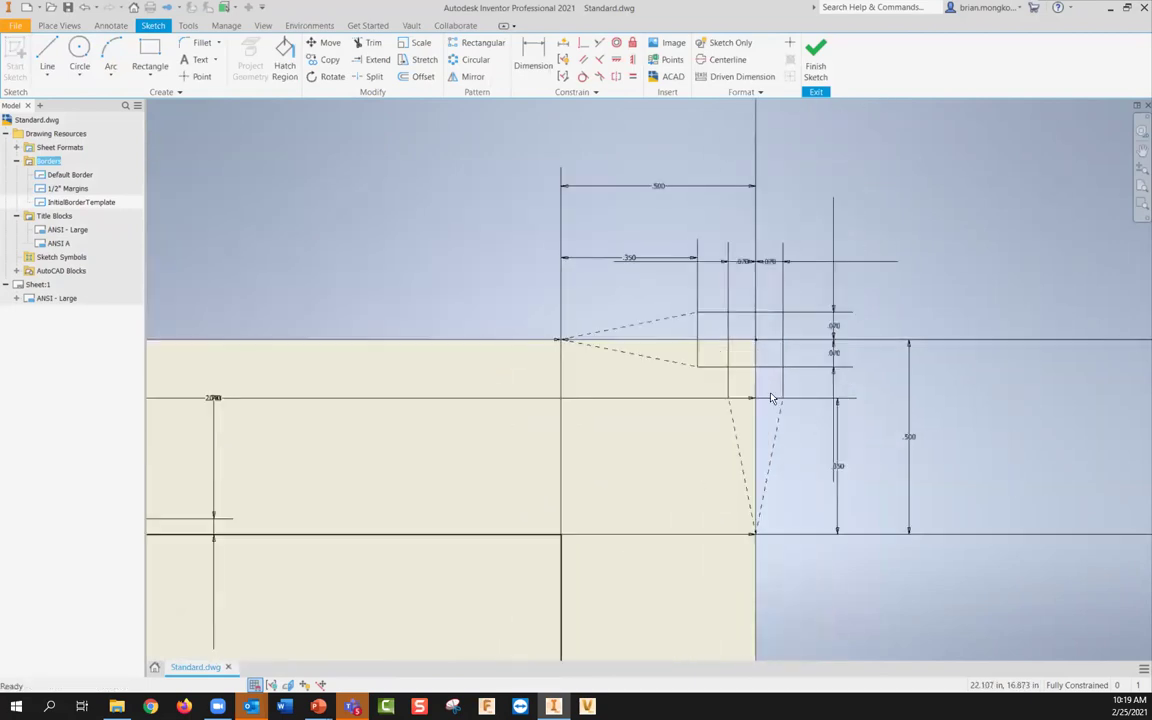
scroll(650, 385, "down", 4)
scroll(600, 387, "up", 2)
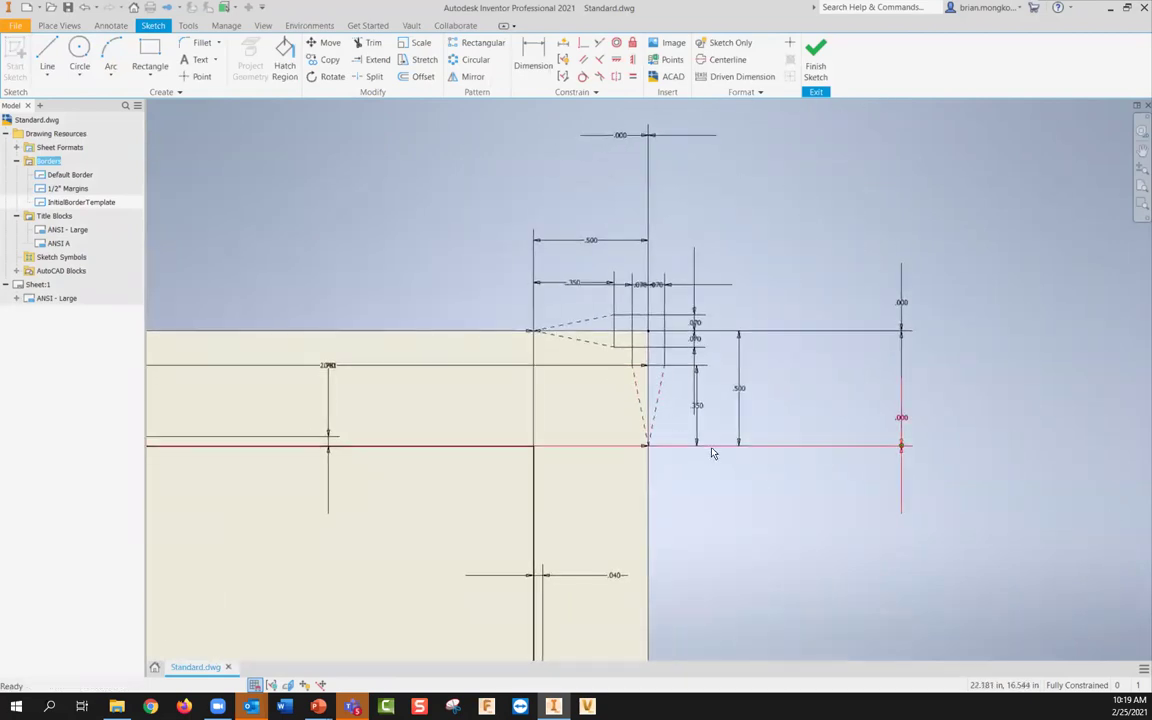
scroll(755, 430, "down", 5)
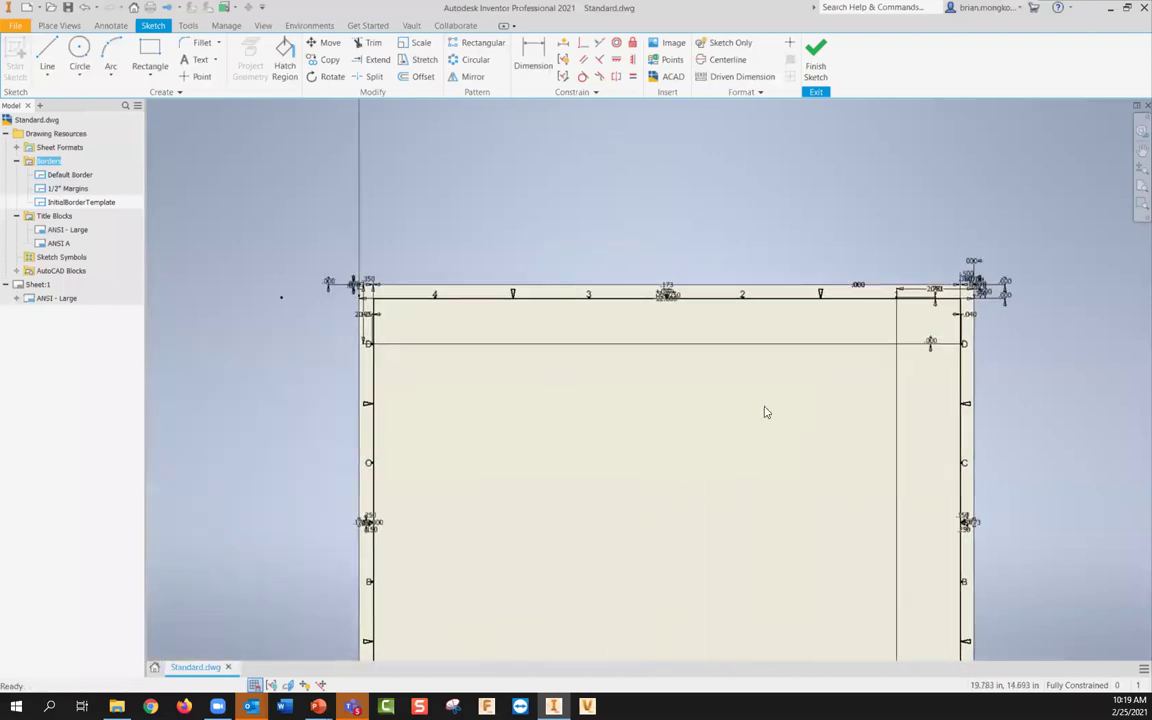
scroll(280, 250, "up", 4)
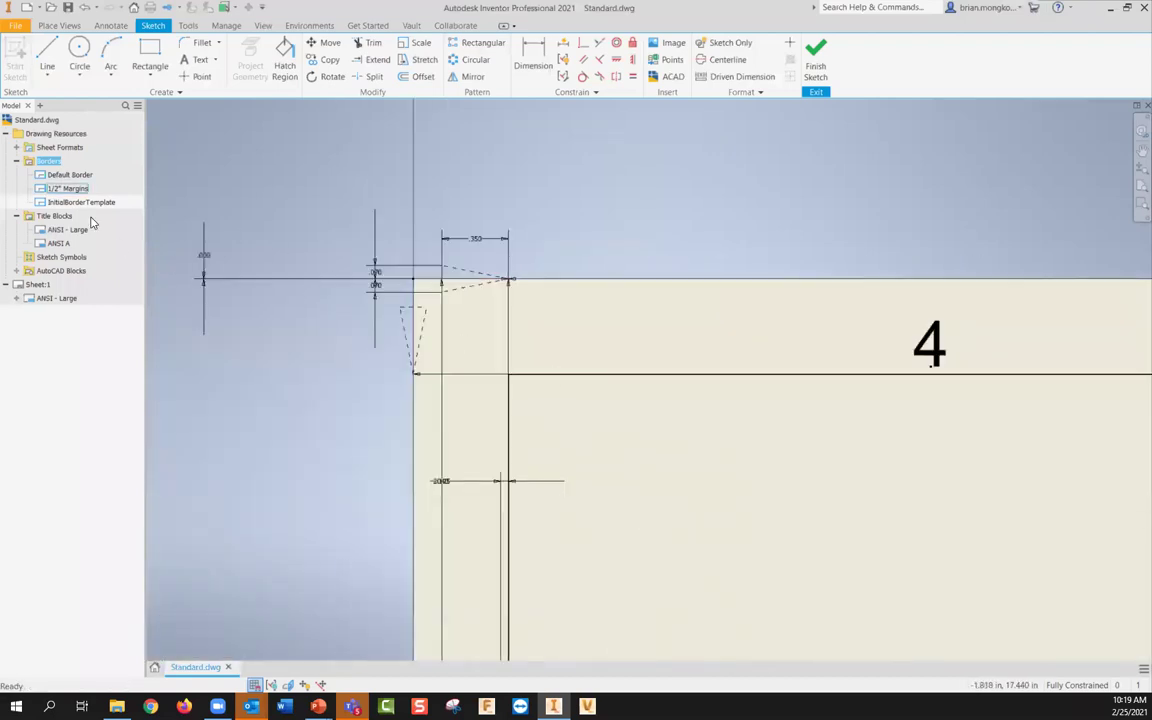
scroll(525, 355, "down", 5)
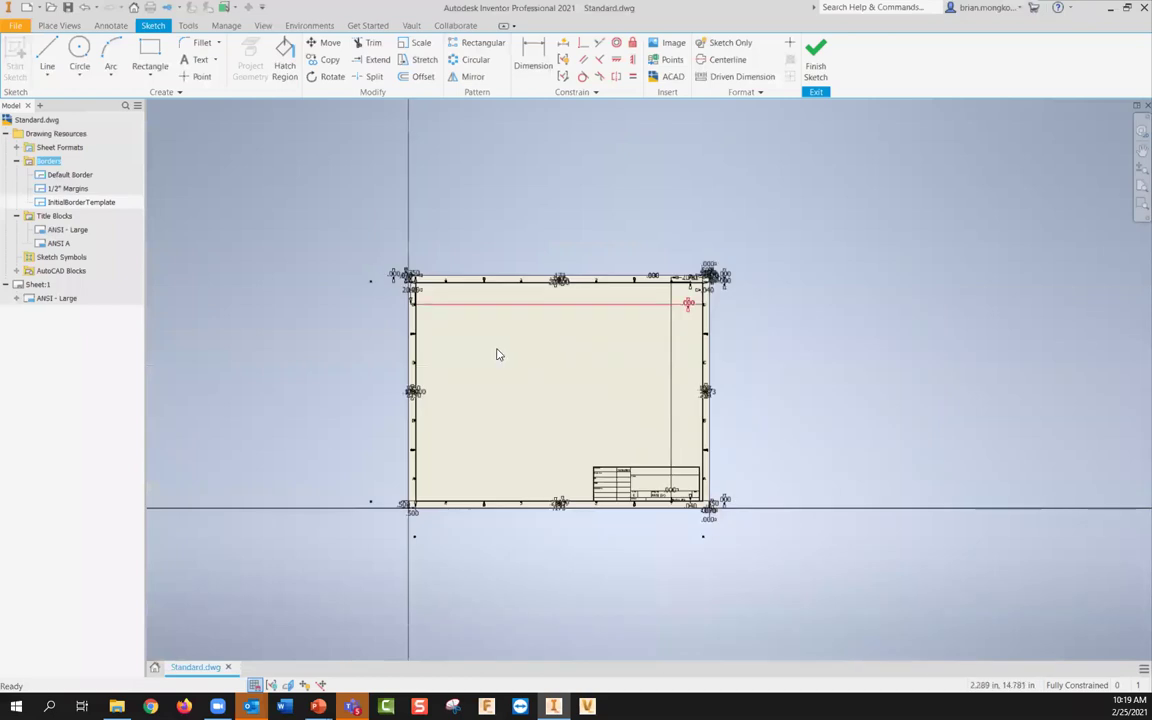
middle_click_drag(509, 360, 540, 334)
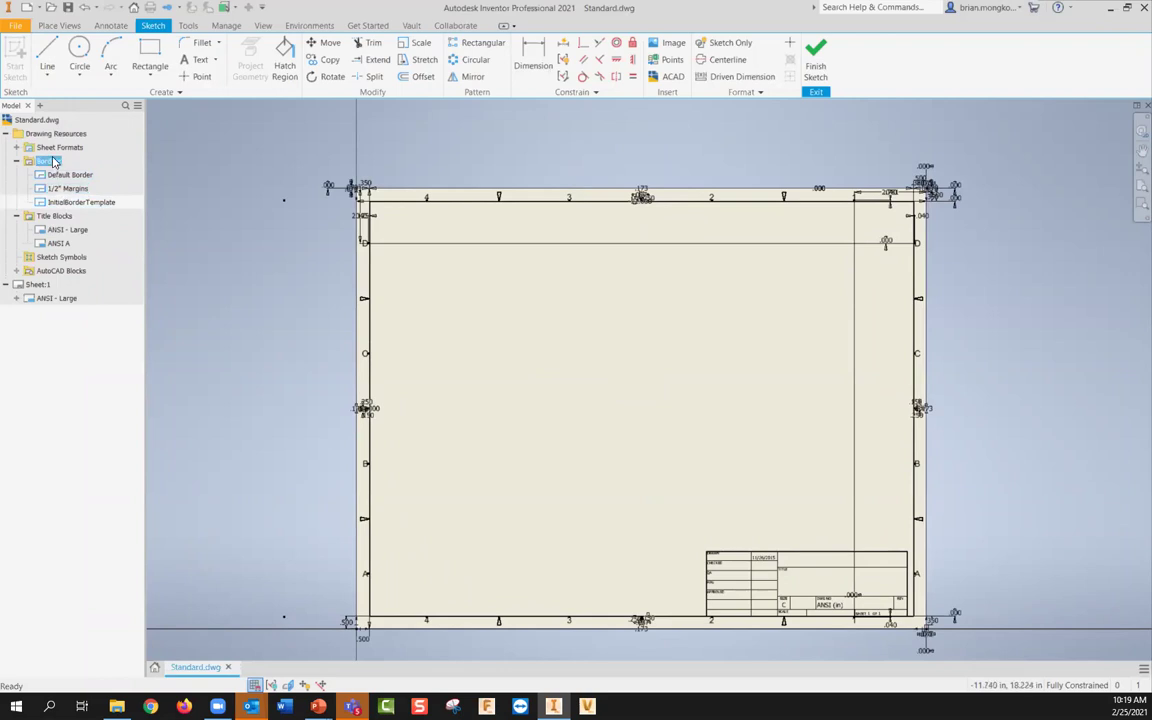
middle_click_drag(450, 368, 478, 365)
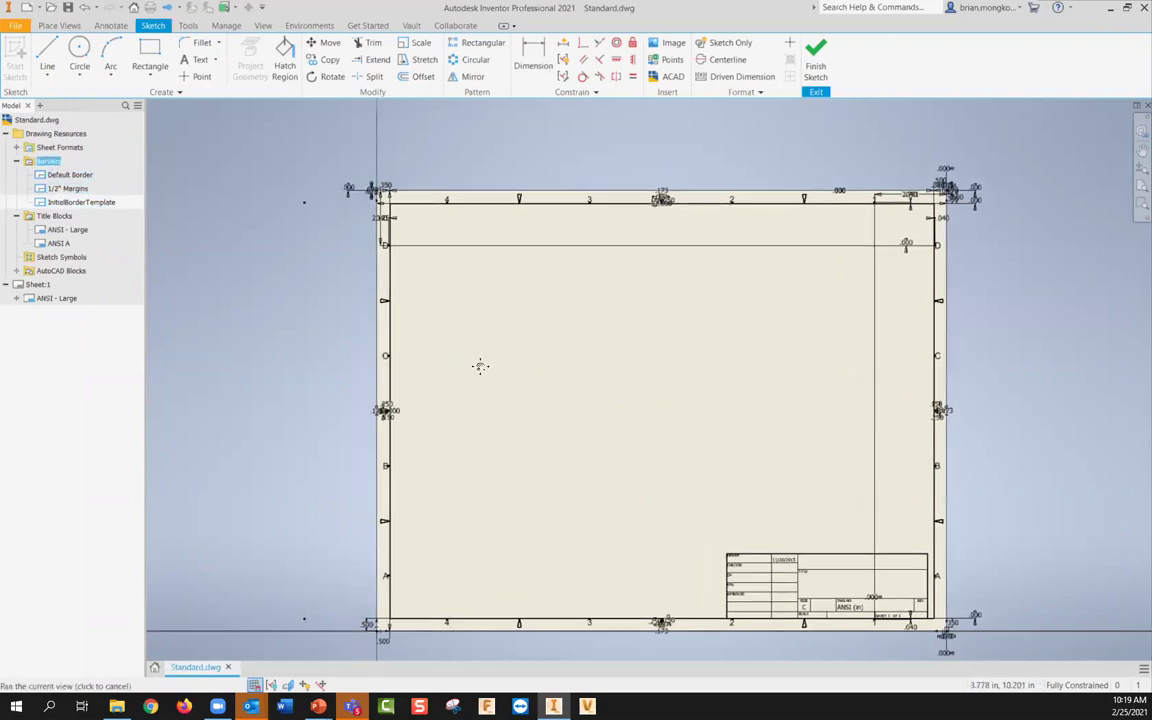
Step: Finish the border sketch, save it as KETIV_Border, and insert that border on Sheet:1
left_click(820, 62)
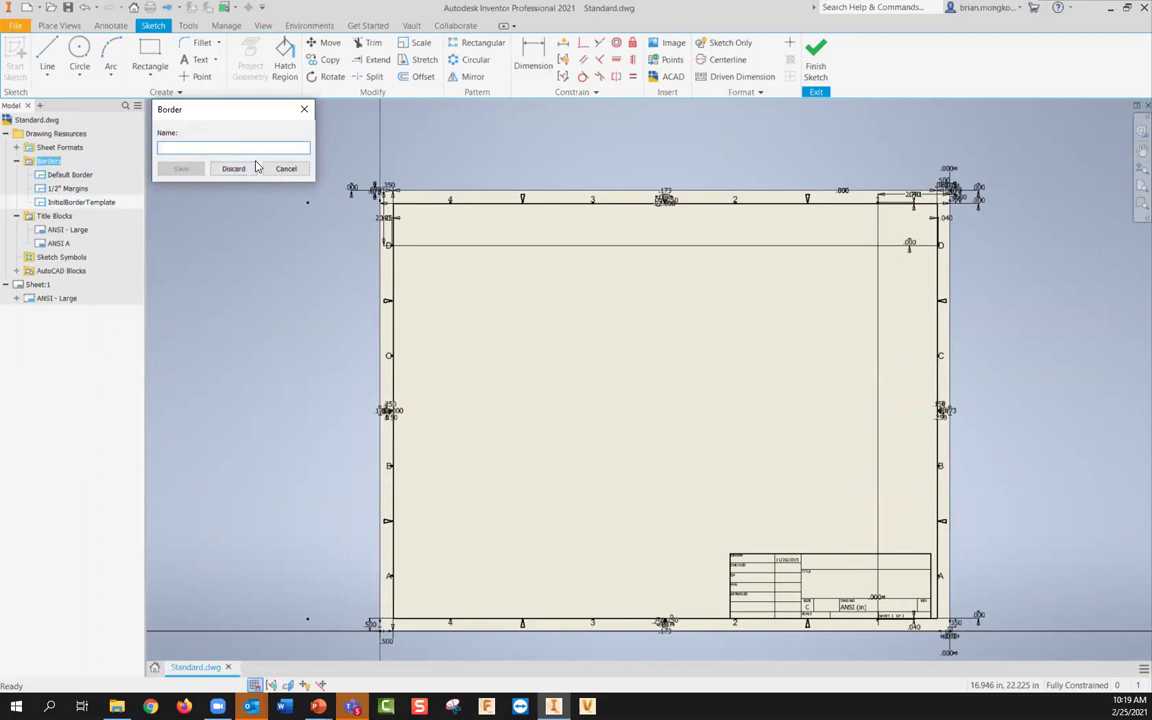
type("KETIV_")
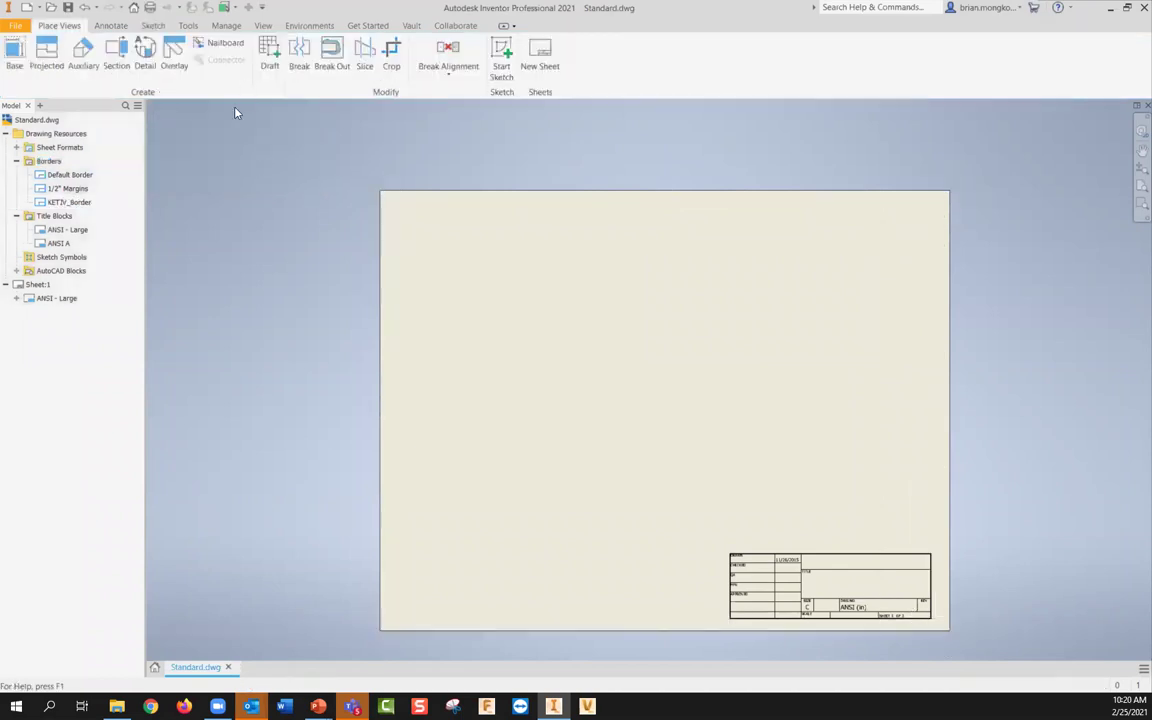
double_click(62, 202)
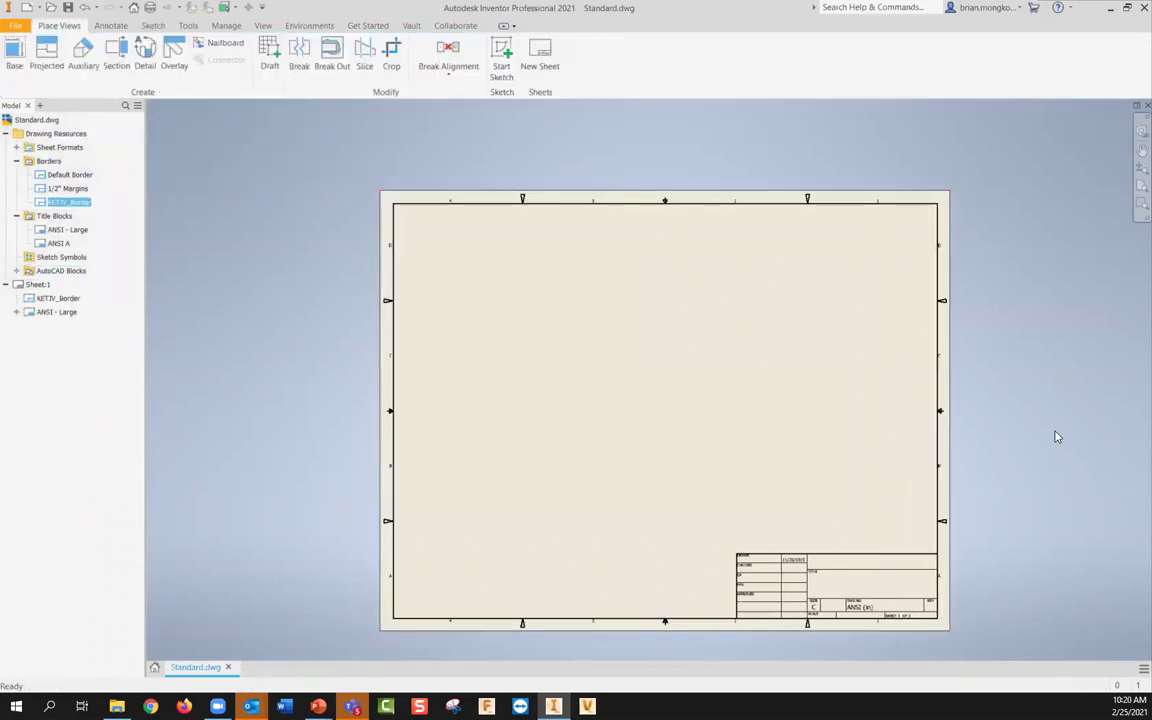
middle_click_drag(999, 408, 963, 400)
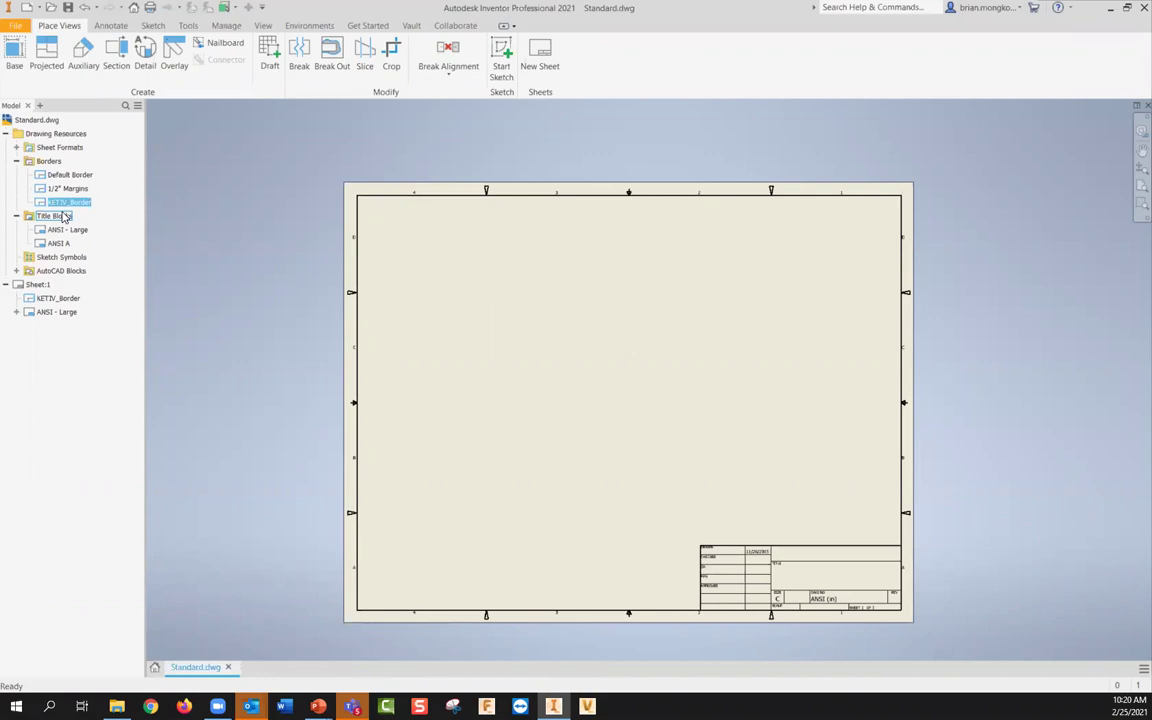
middle_click_drag(632, 386, 614, 384)
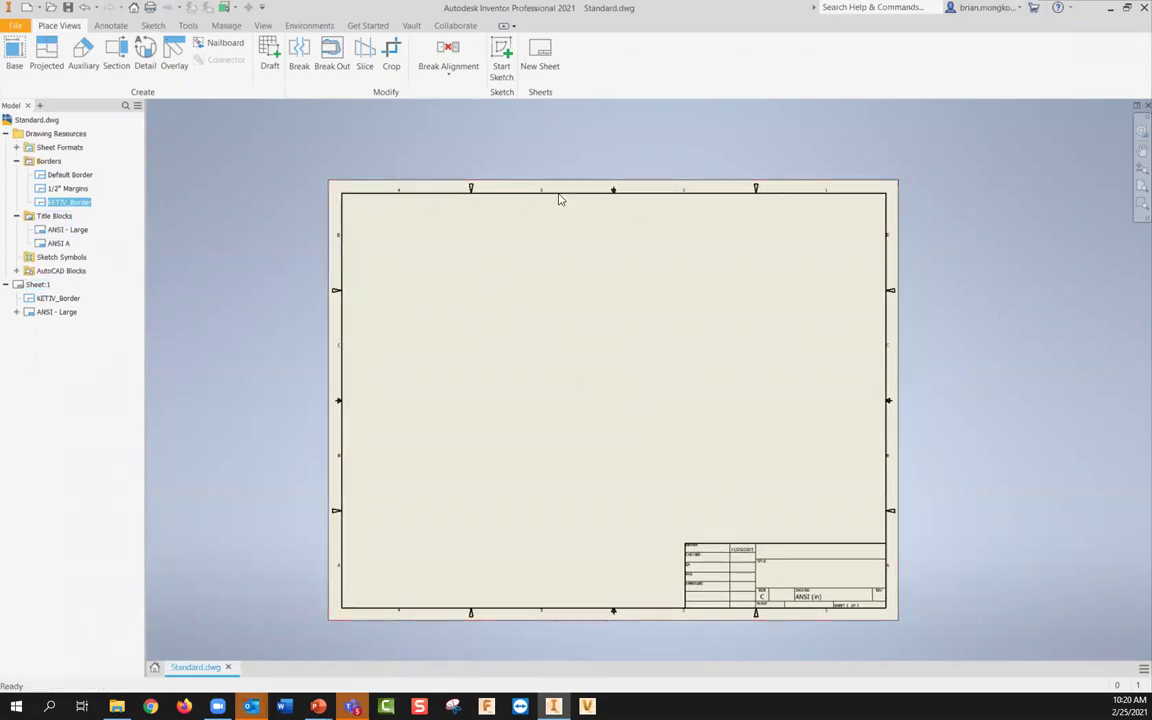
Step: Delete the ANSI - Large title block from Sheet:1 and insert it again
right_click(52, 161)
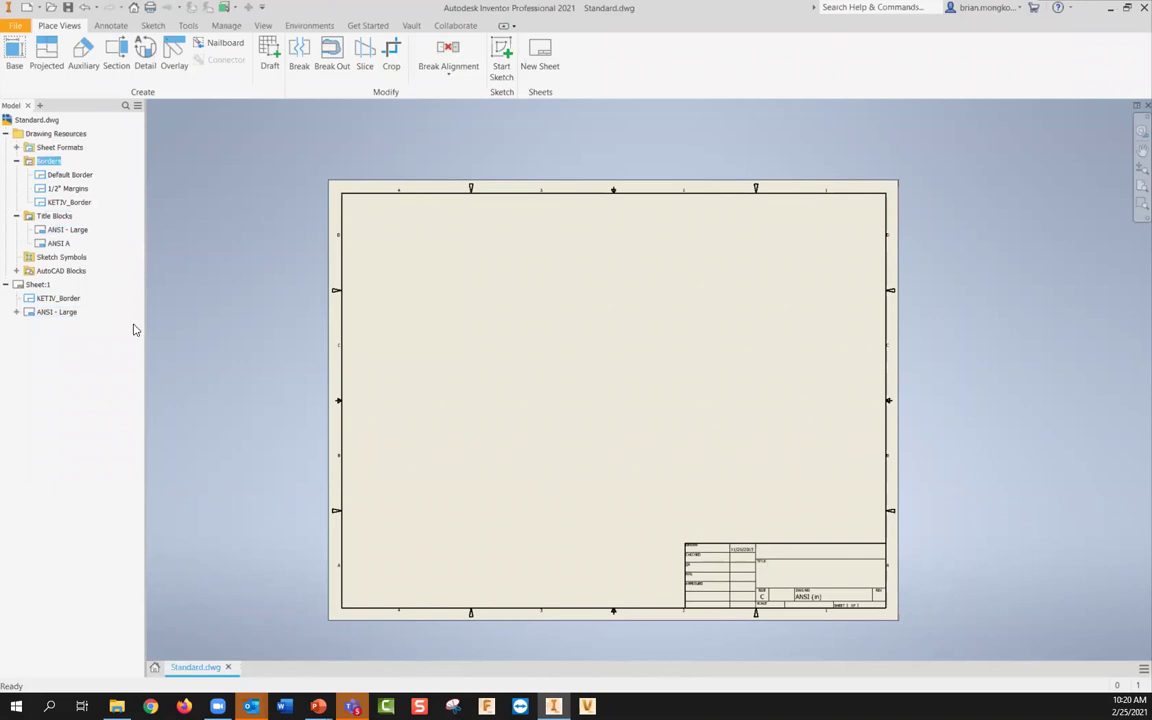
left_click(53, 313)
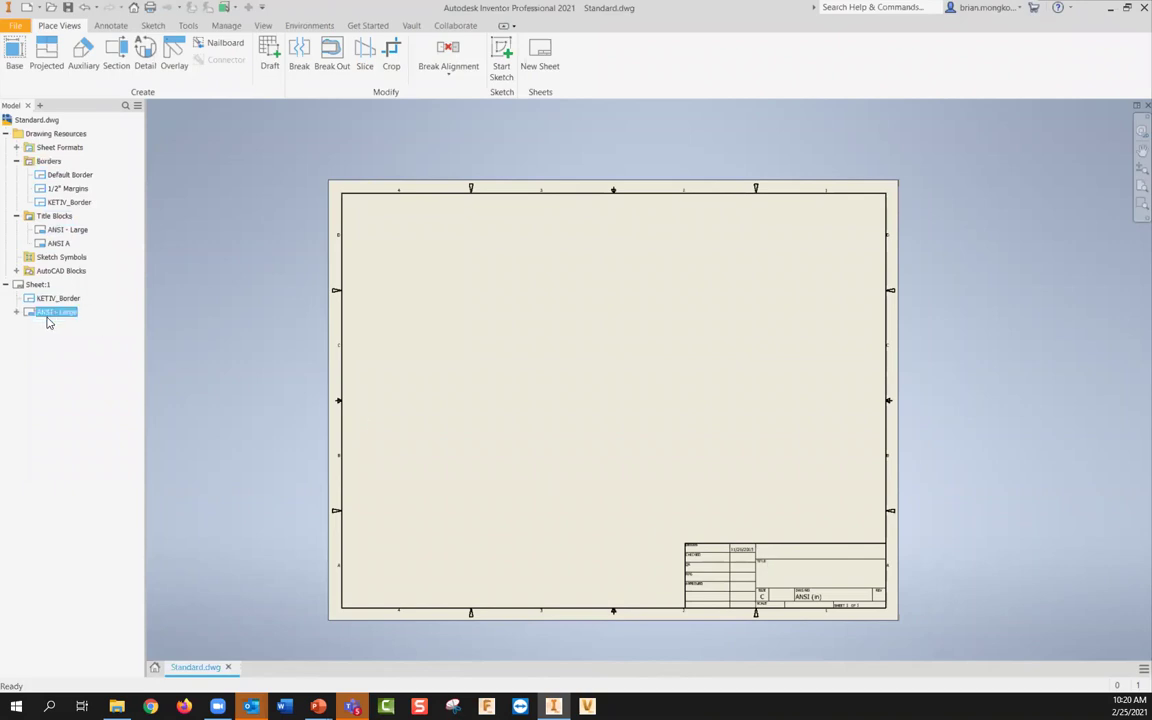
key("Delete")
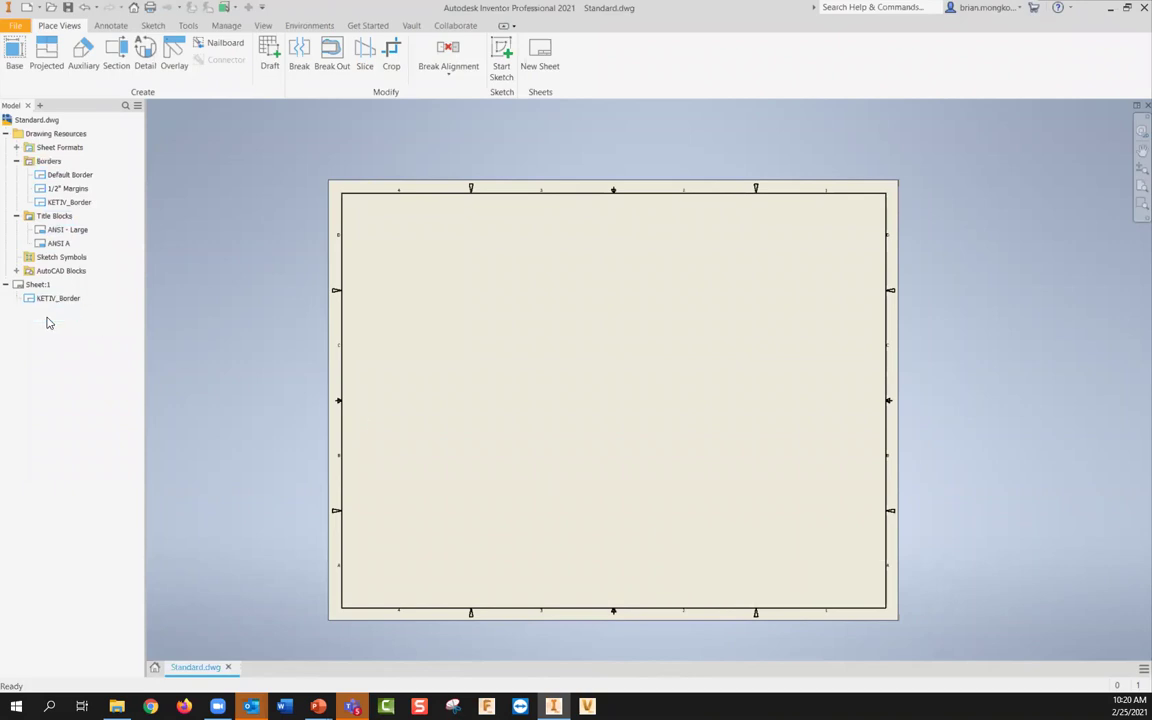
double_click(57, 242)
Step: Open the definition of Sheet:1's ANSI - Large title block for editing
left_click(57, 312)
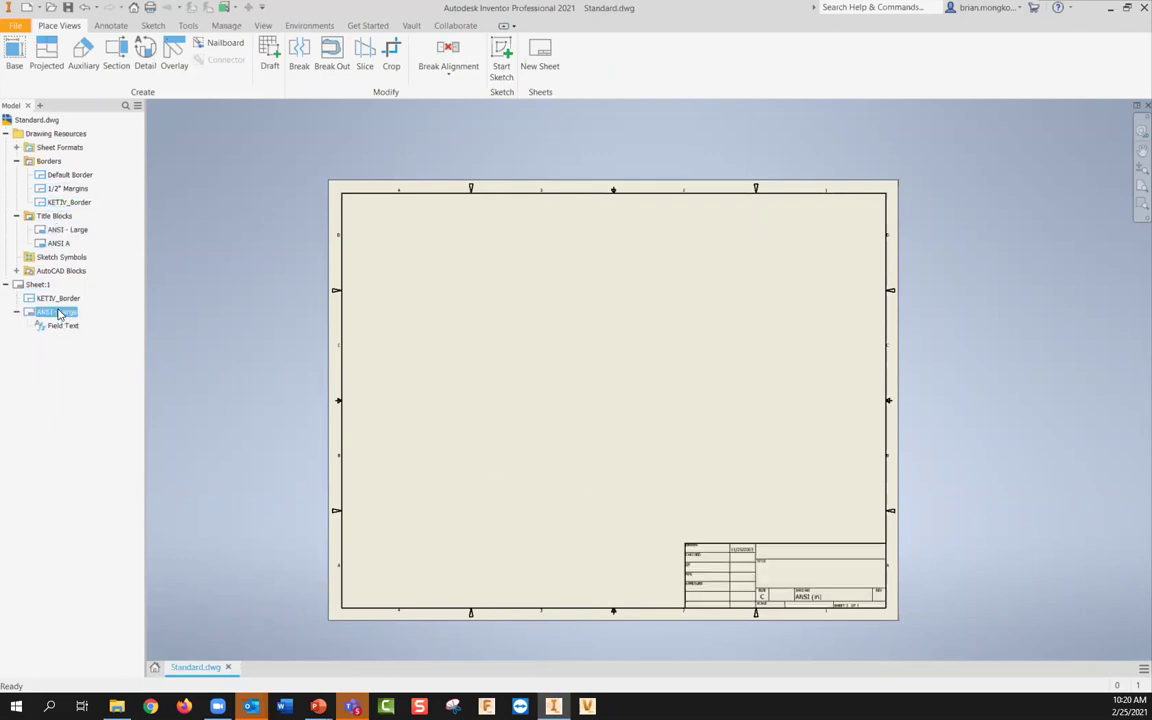
right_click(53, 314)
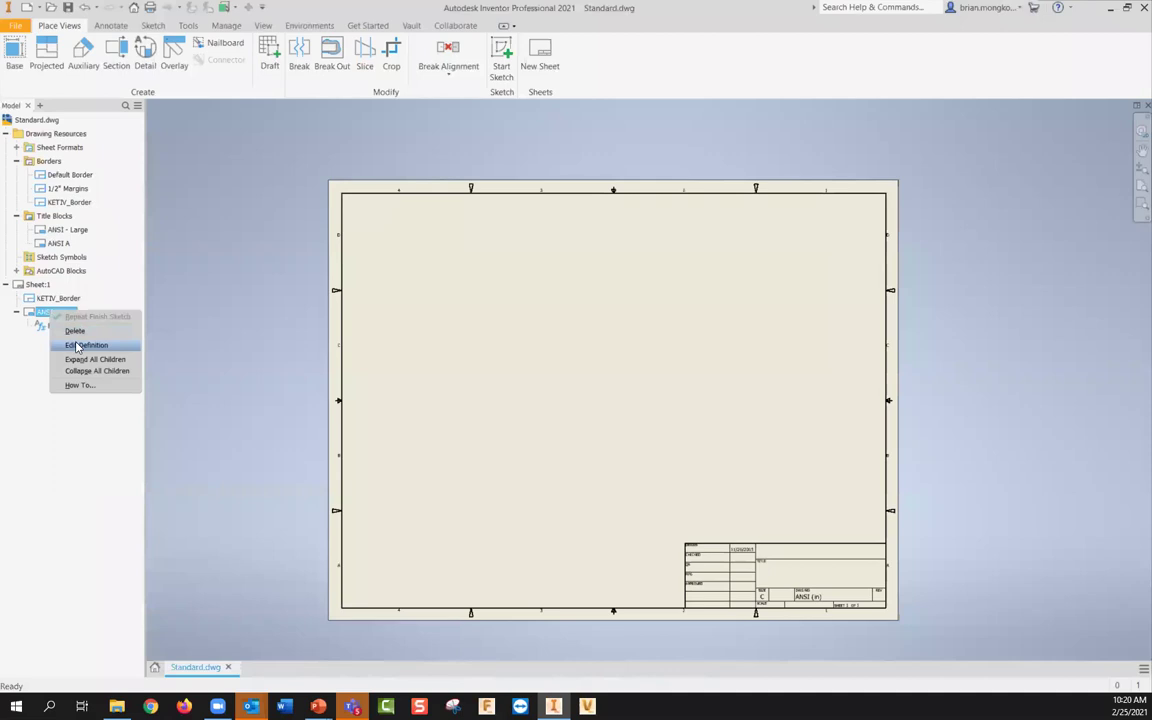
left_click(76, 347)
Step: Examine the title block sketch's text fields, lines and dimensions, including the author, title, part number and sheet fields
scroll(649, 505, "up", 5)
scroll(649, 505, "down", 5)
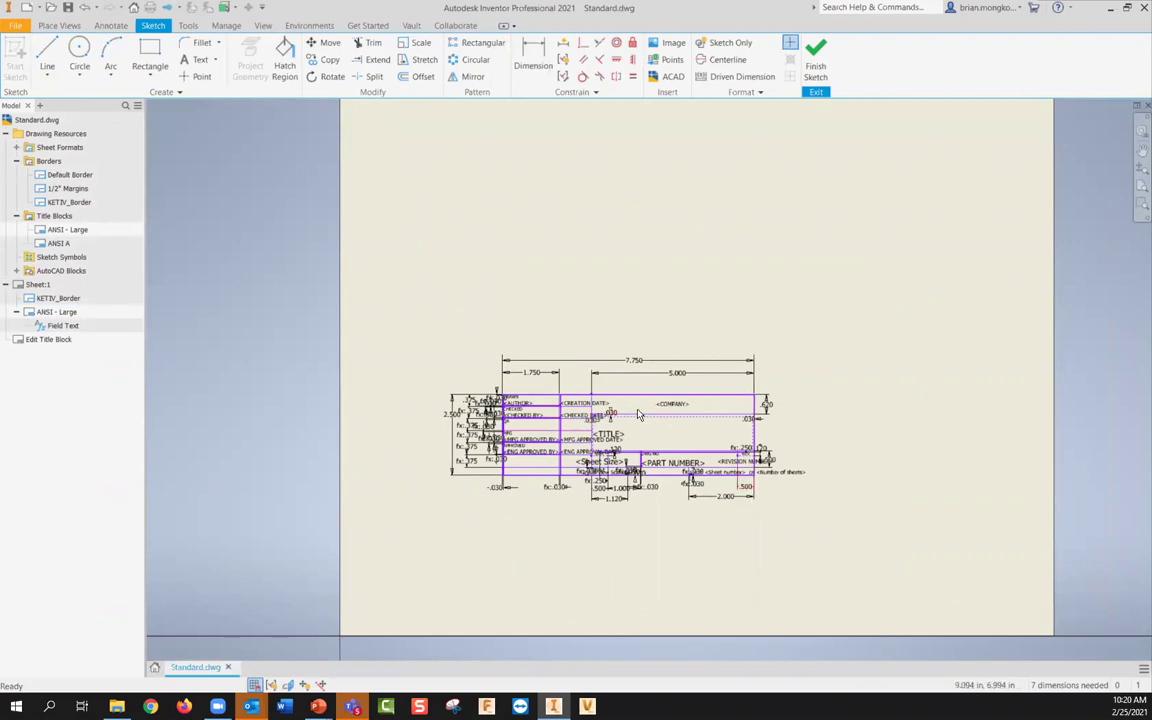
scroll(566, 416, "up", 2)
scroll(540, 428, "up", 1)
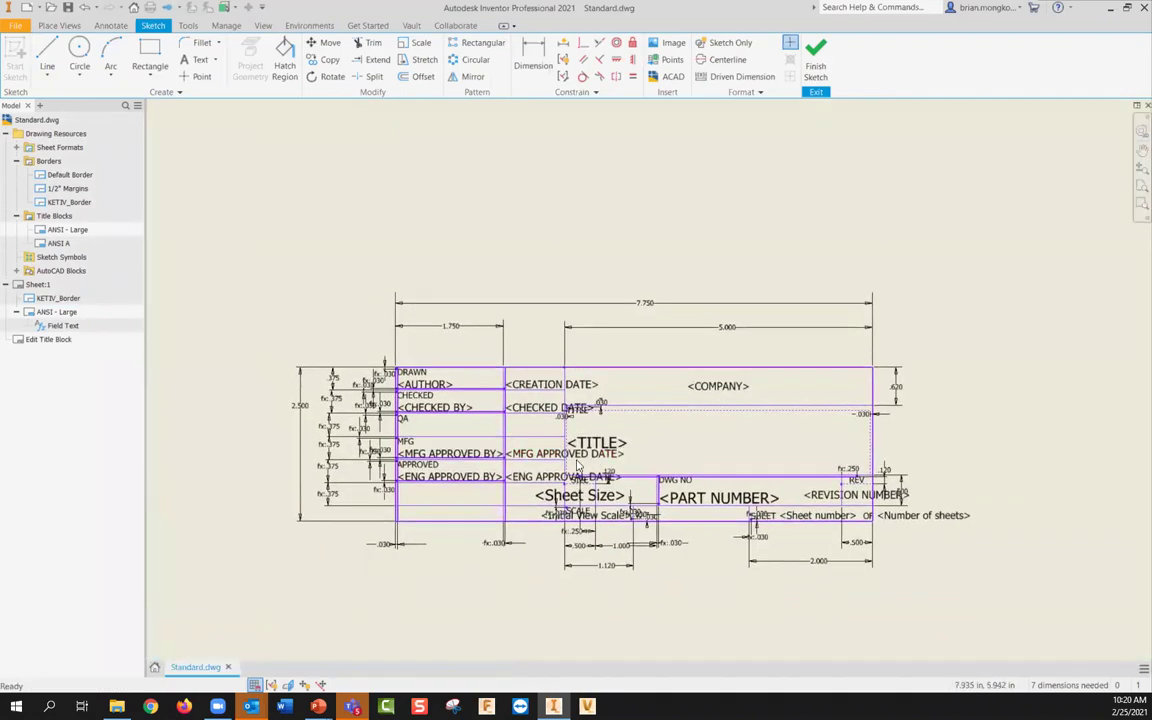
scroll(577, 466, "up", 1)
middle_click_drag(620, 548, 589, 552)
middle_click_drag(800, 560, 760, 550)
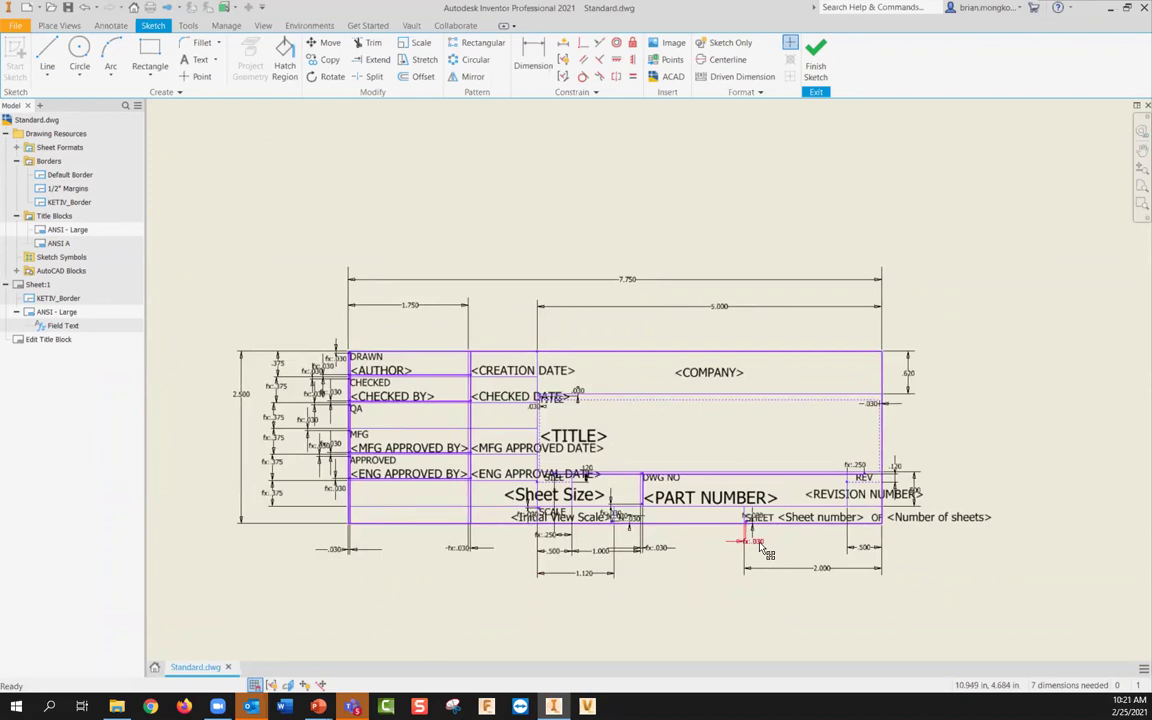
scroll(766, 553, "up", 3)
middle_click_drag(683, 526, 738, 538)
scroll(738, 538, "down", 3)
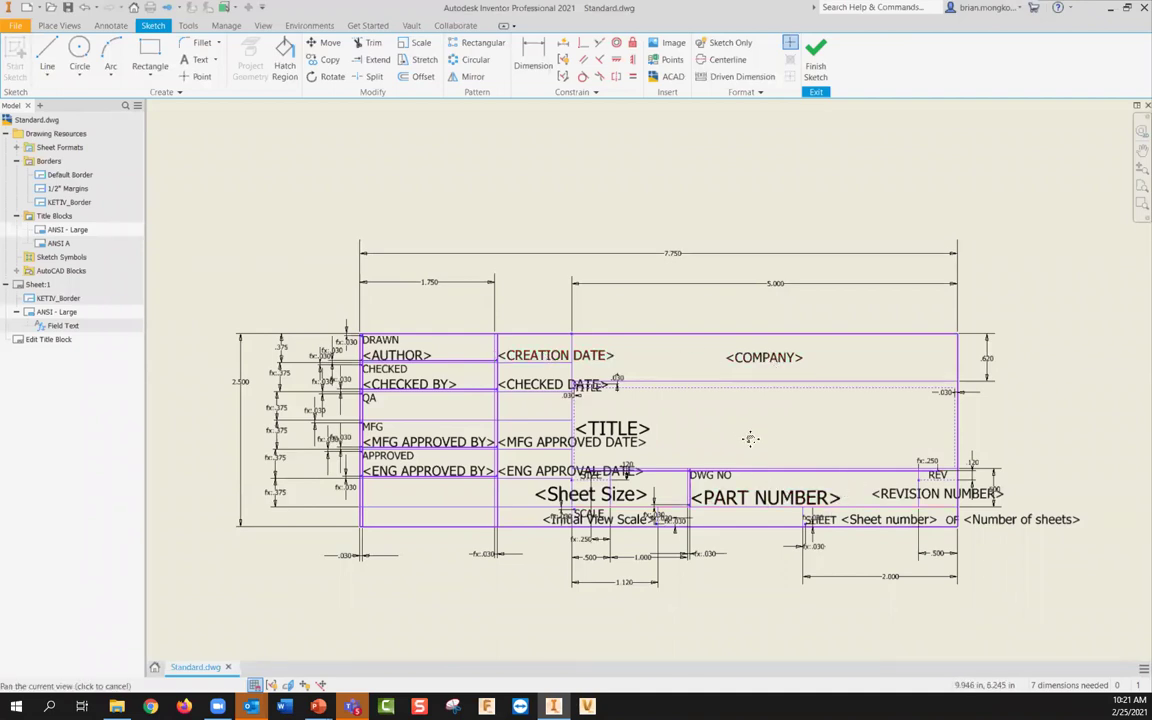
middle_click_drag(749, 437, 758, 447)
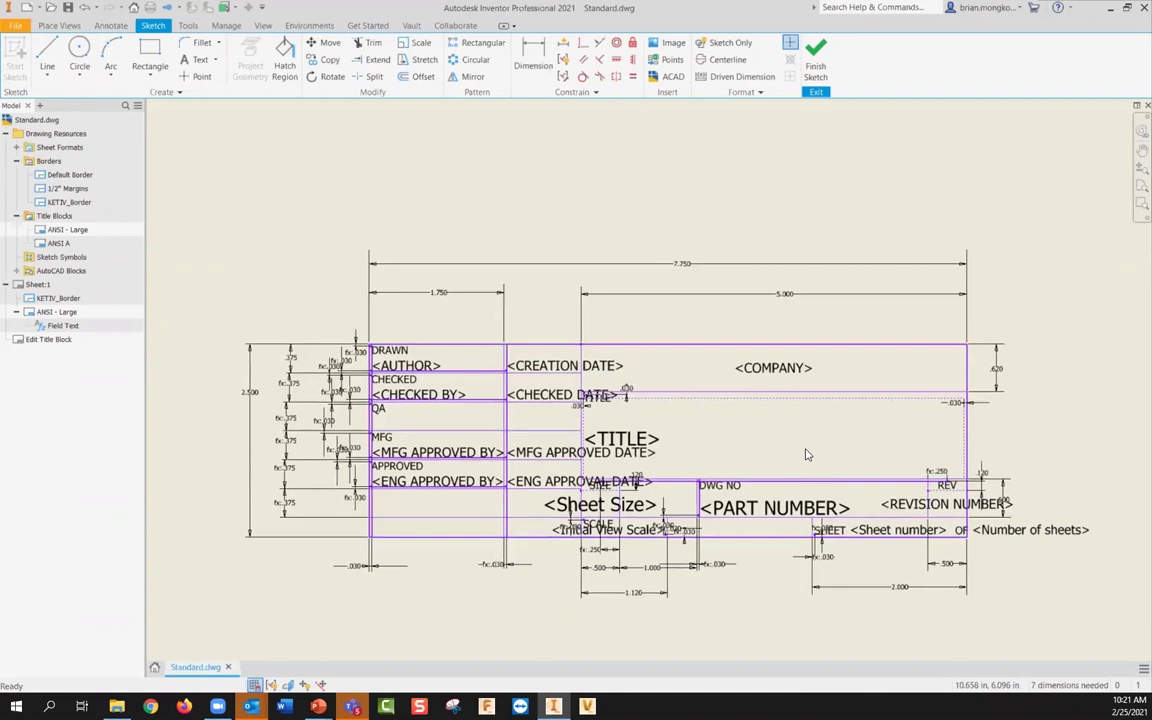
scroll(638, 458, "down", 2)
middle_click_drag(655, 453, 655, 445)
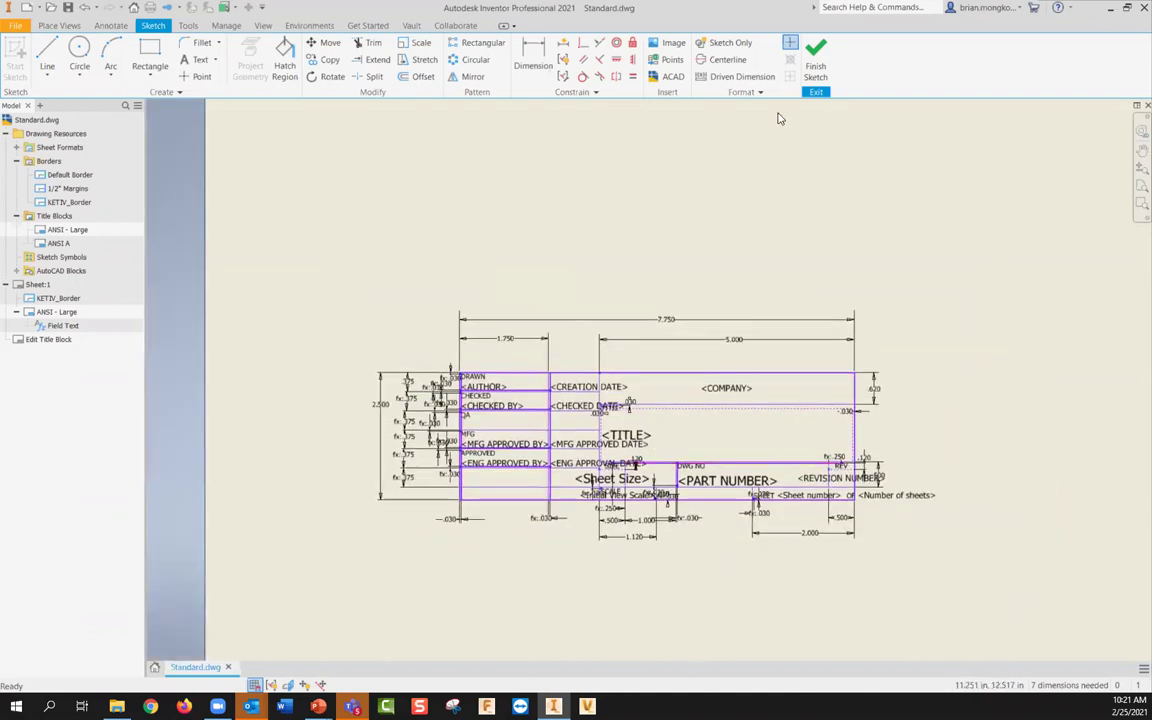
Step: Finish editing the title block definition and delete the ANSI - Large title block from Sheet:1
left_click(816, 58)
left_click(564, 370)
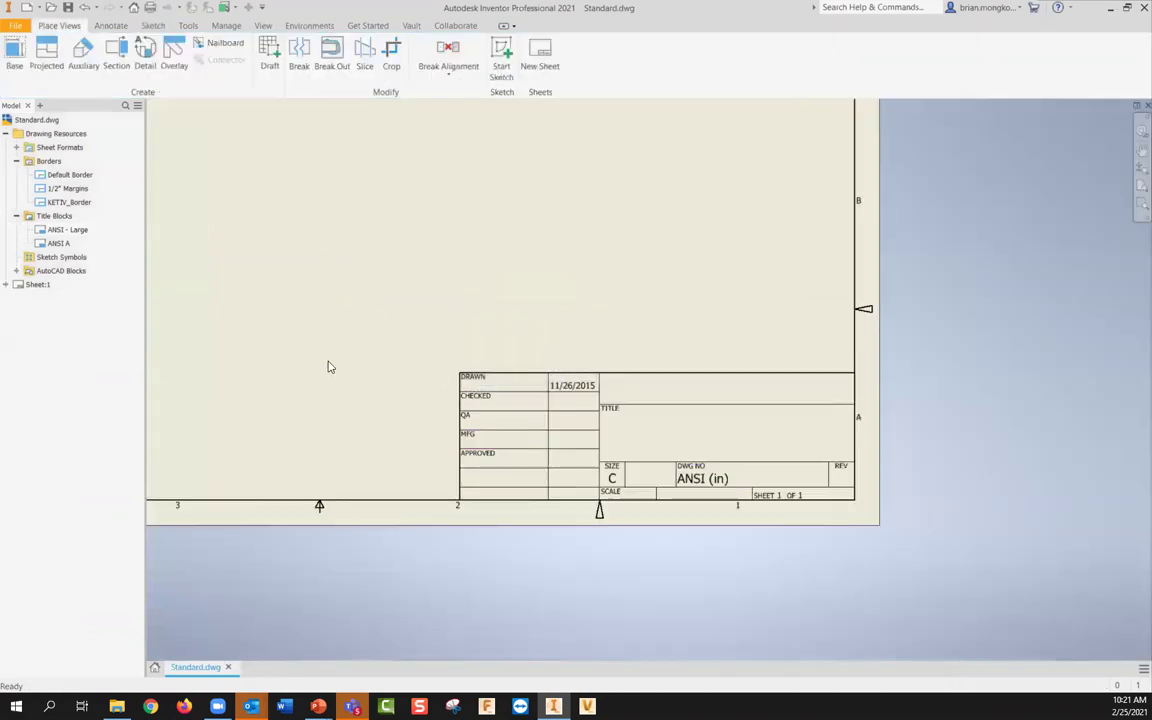
left_click(6, 285)
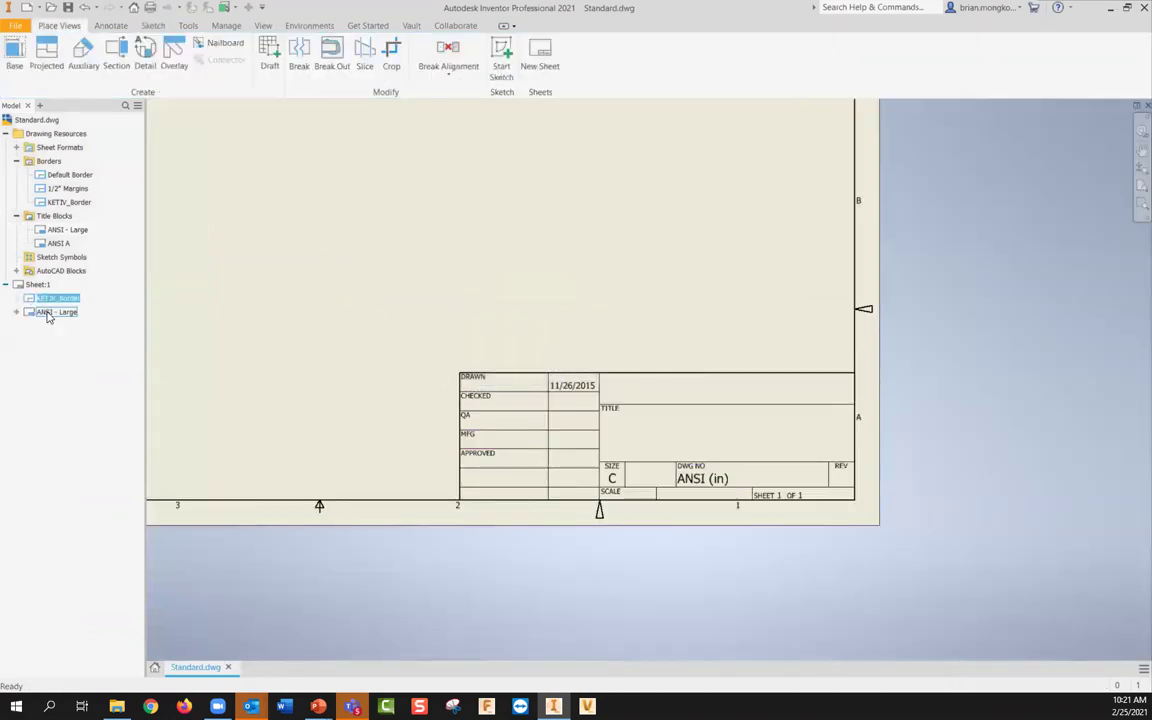
key("Delete")
middle_click_drag(255, 306, 455, 443)
scroll(371, 379, "down", 3)
Step: Start defining a new title block and sketch a rectangle 5 in wide by 3 in high
right_click(53, 218)
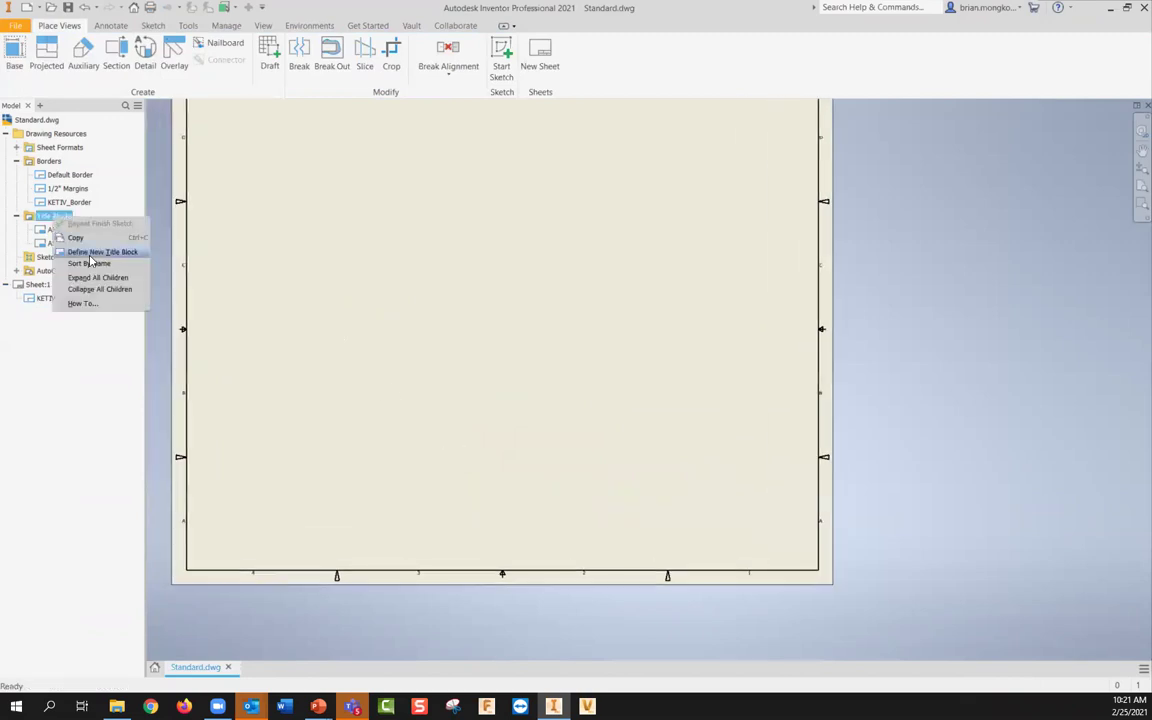
left_click(91, 254)
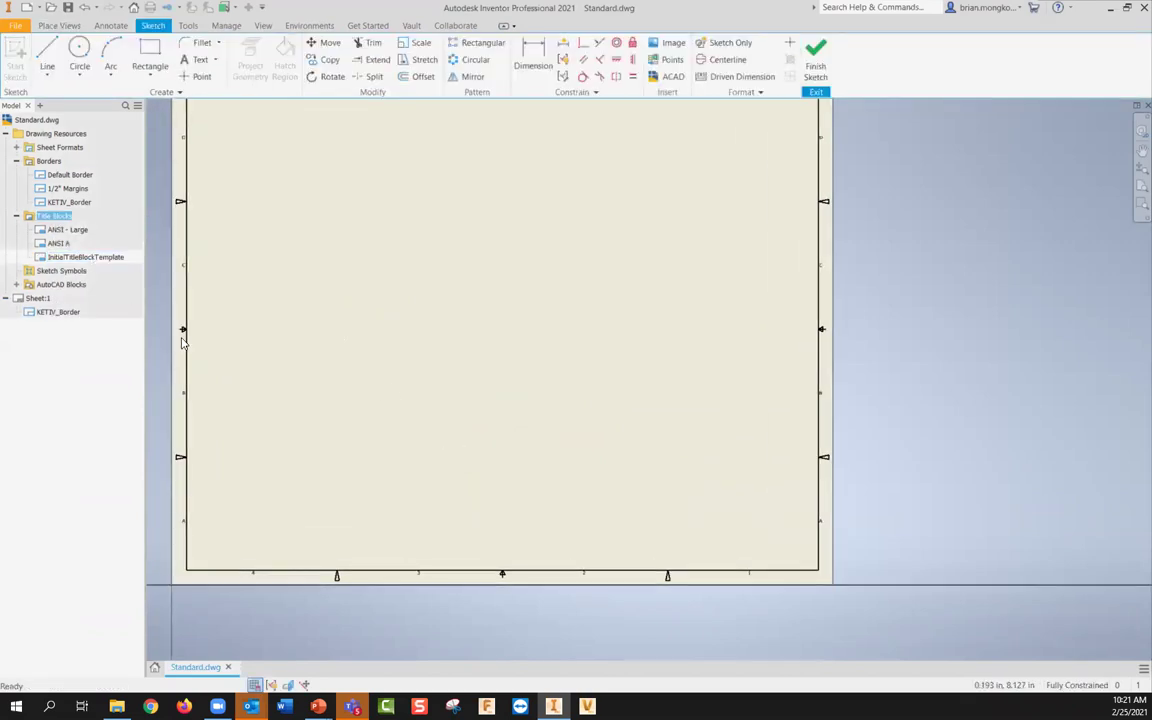
left_click(152, 55)
left_click(397, 344)
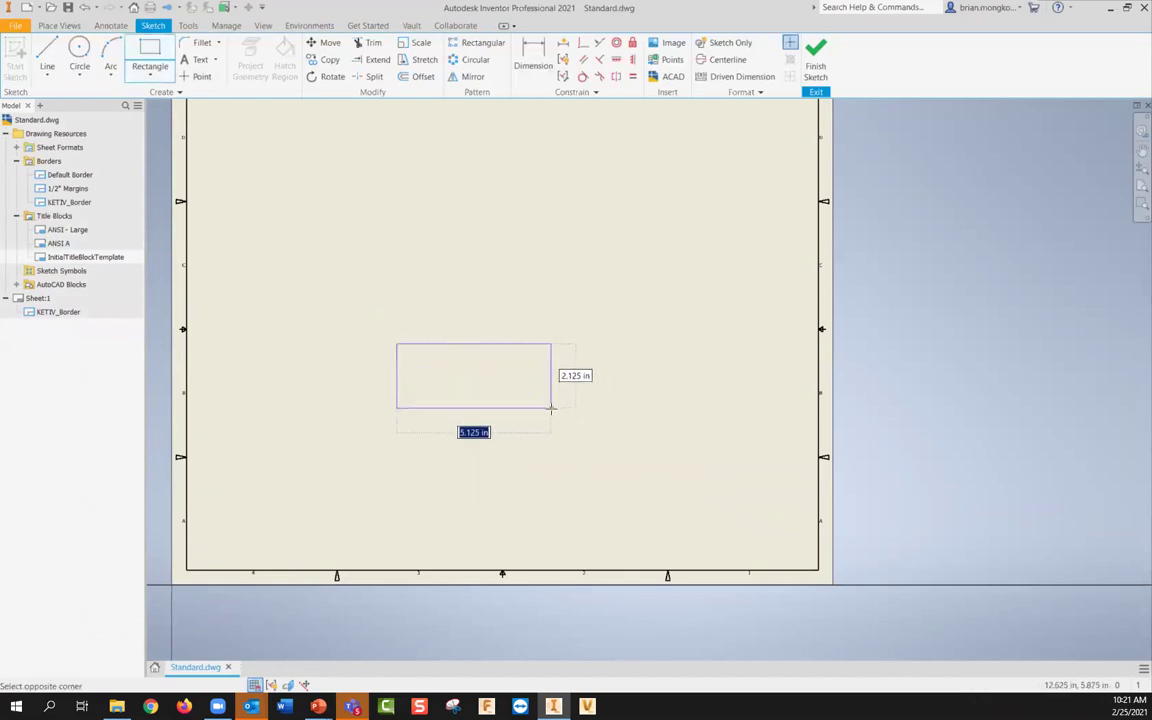
type("5")
key("Tab")
type("3")
key("Return")
scroll(488, 438, "up", 3)
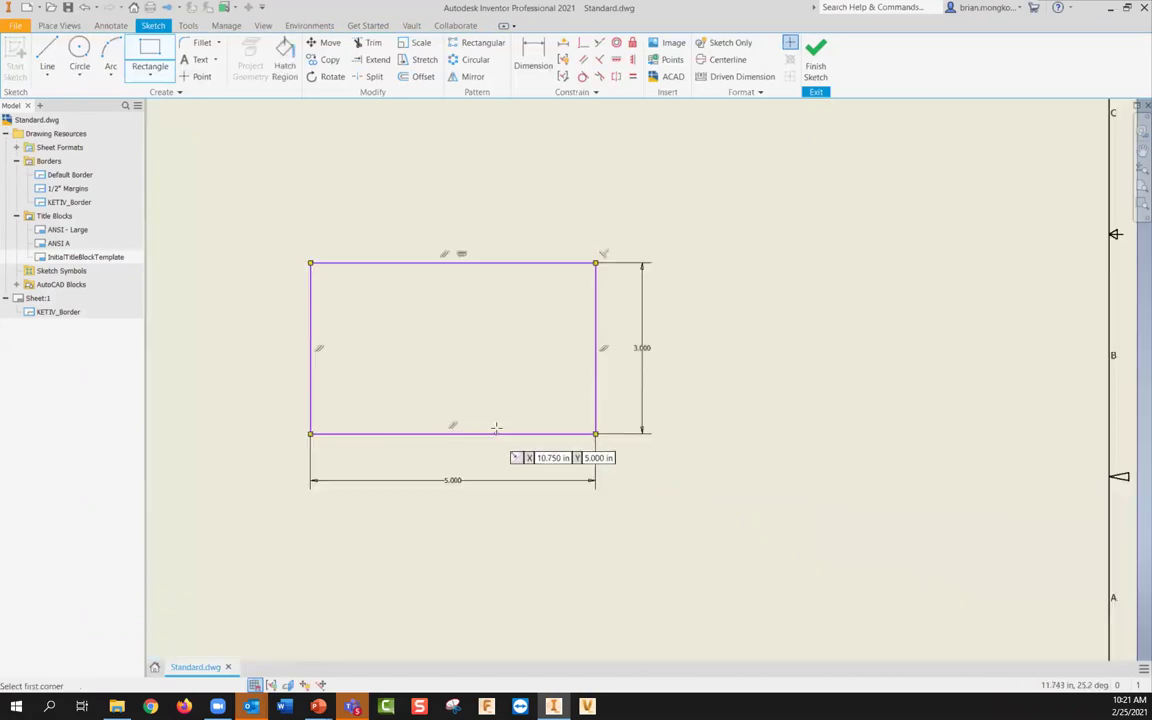
middle_click_drag(524, 432, 539, 437)
Step: Divide the rectangle into four equal quadrants with vertical and horizontal lines between its edge midpoints
left_click(47, 52)
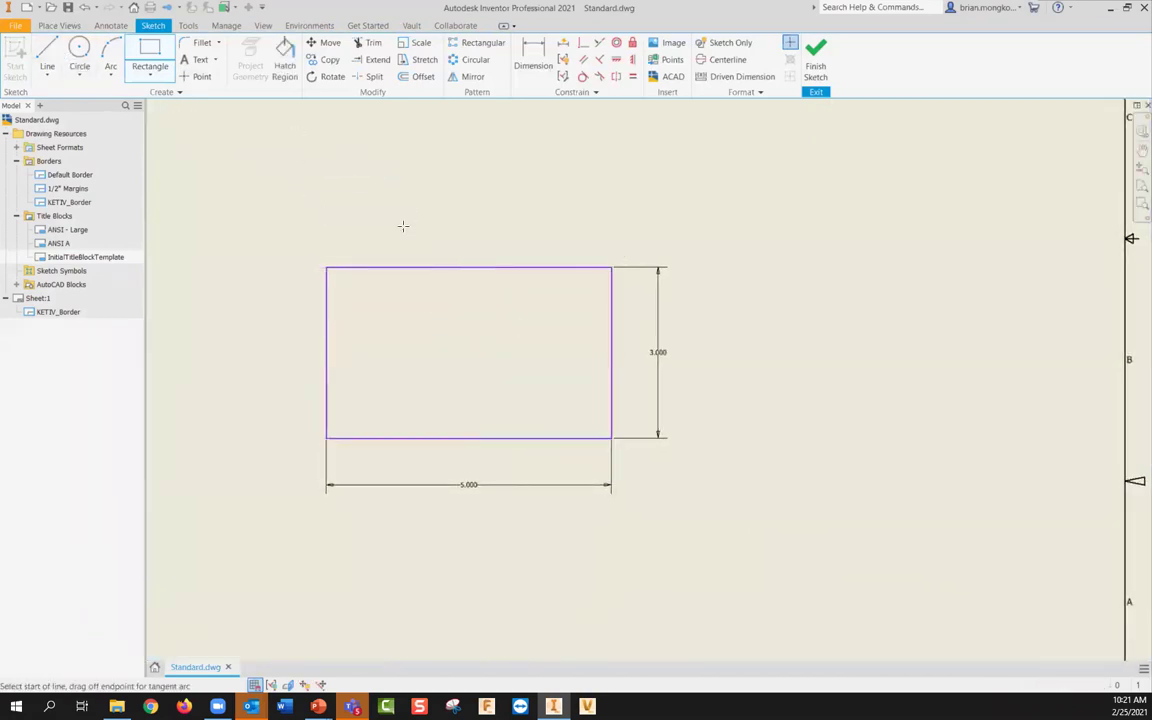
left_click(469, 267)
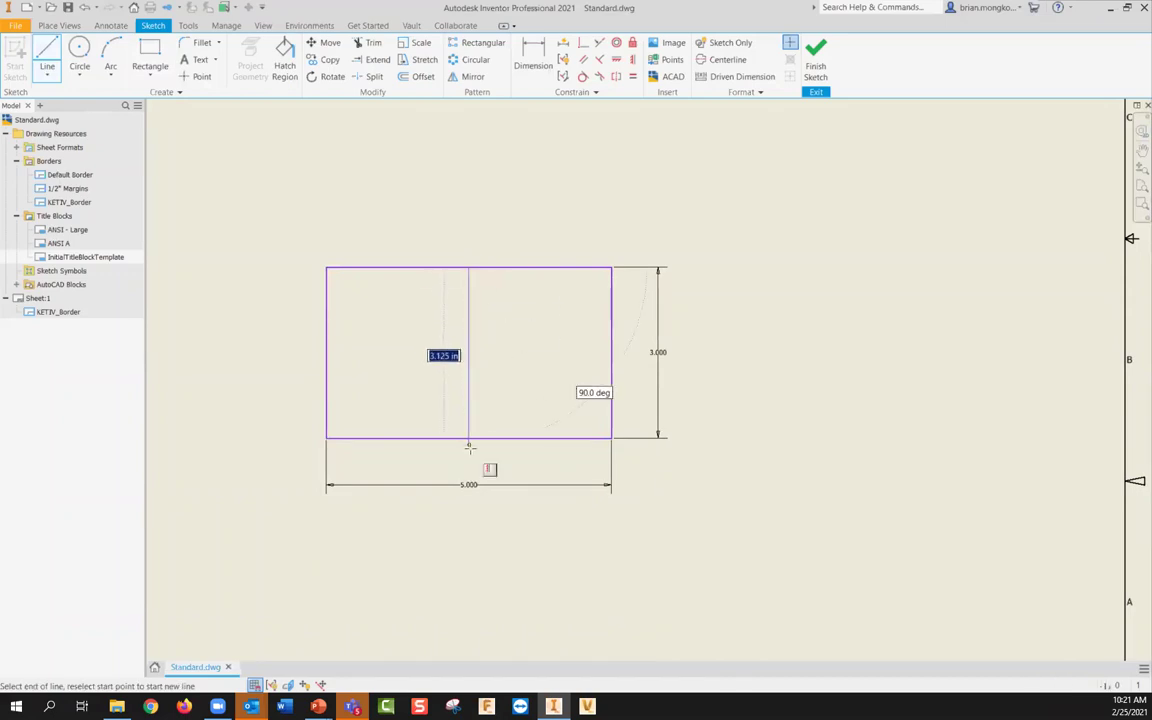
double_click(469, 437)
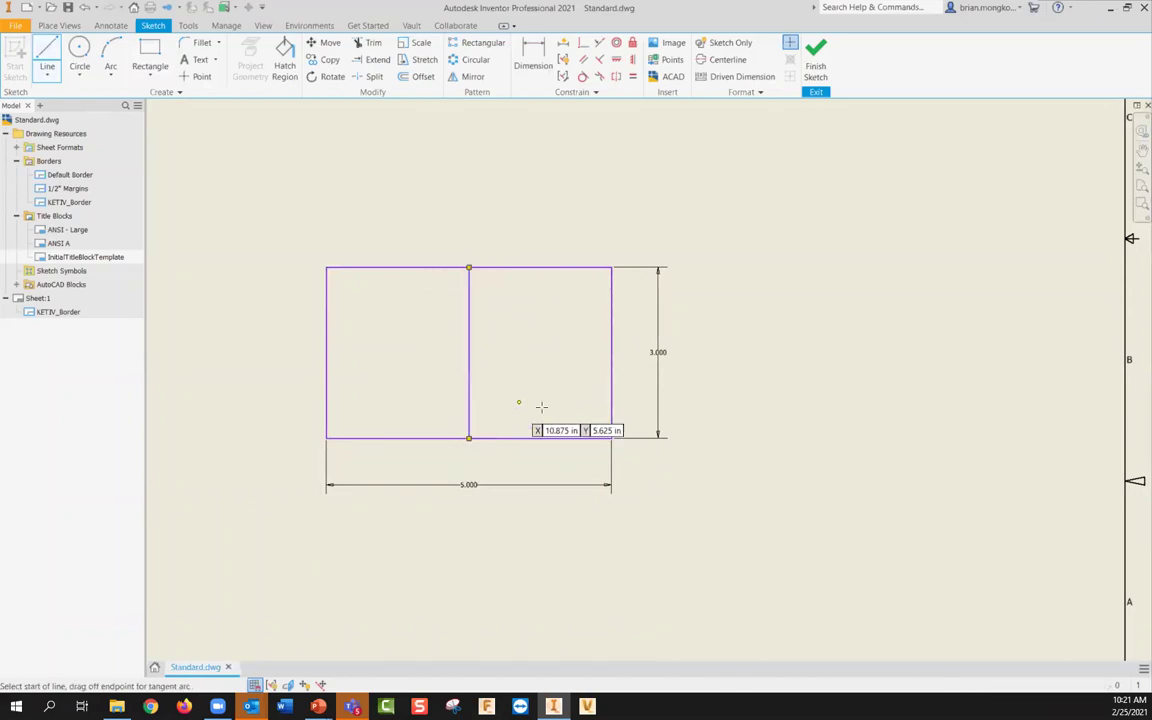
left_click(326, 352)
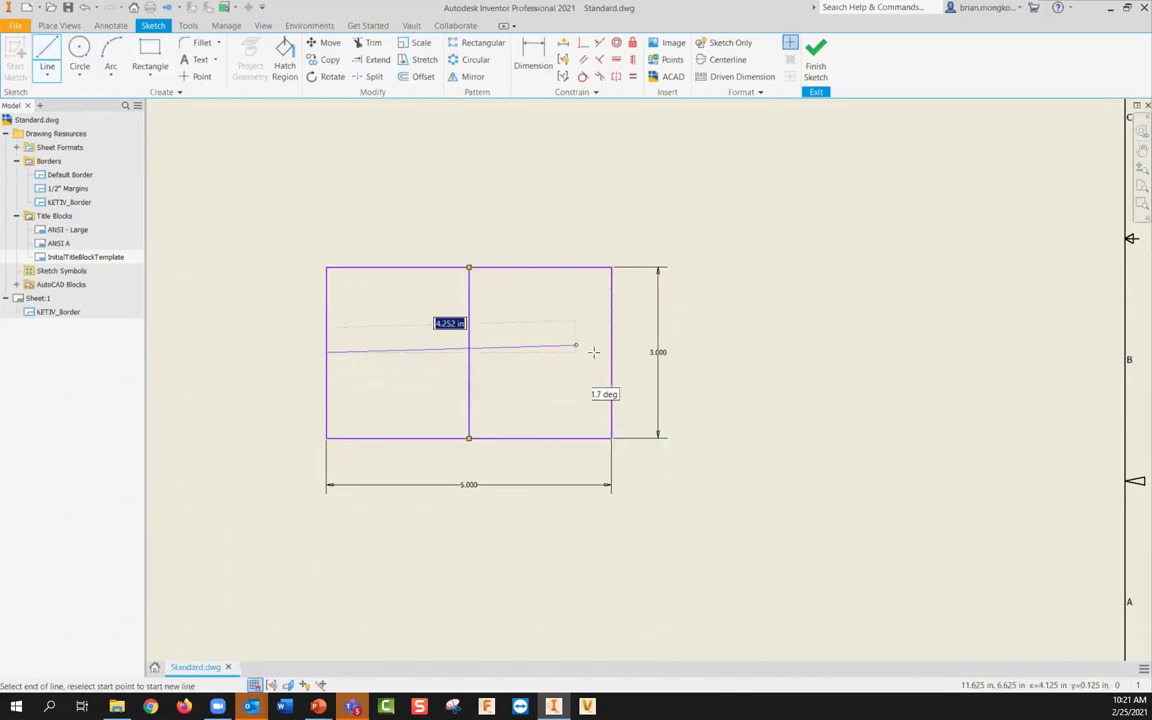
double_click(611, 352)
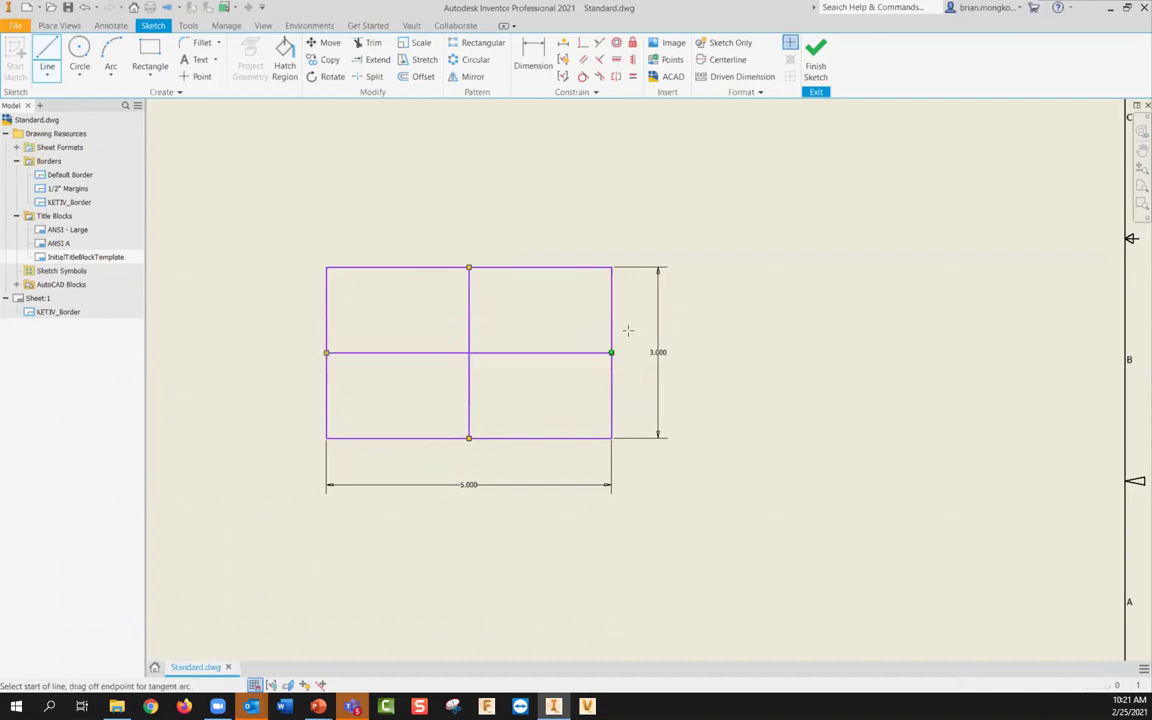
Step: Draw a horizontal line across the upper-right quadrant and dimension it 0.5 in below the rectangle's top edge
left_click(469, 293)
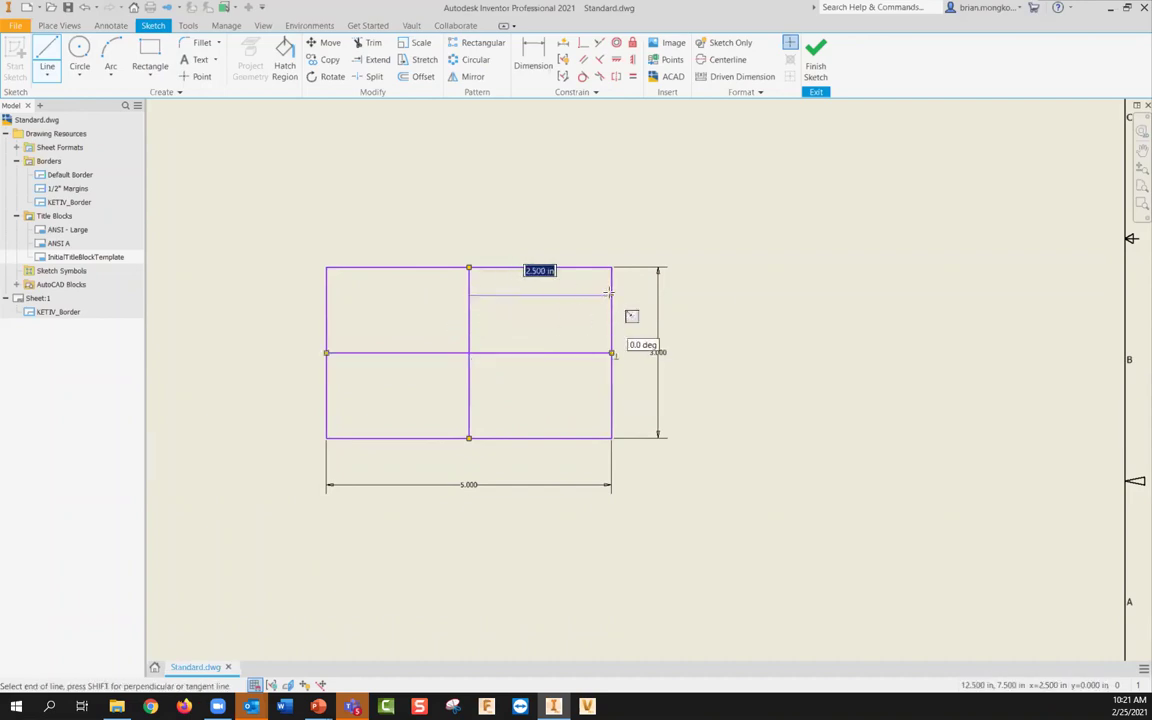
left_click(610, 294)
key("d")
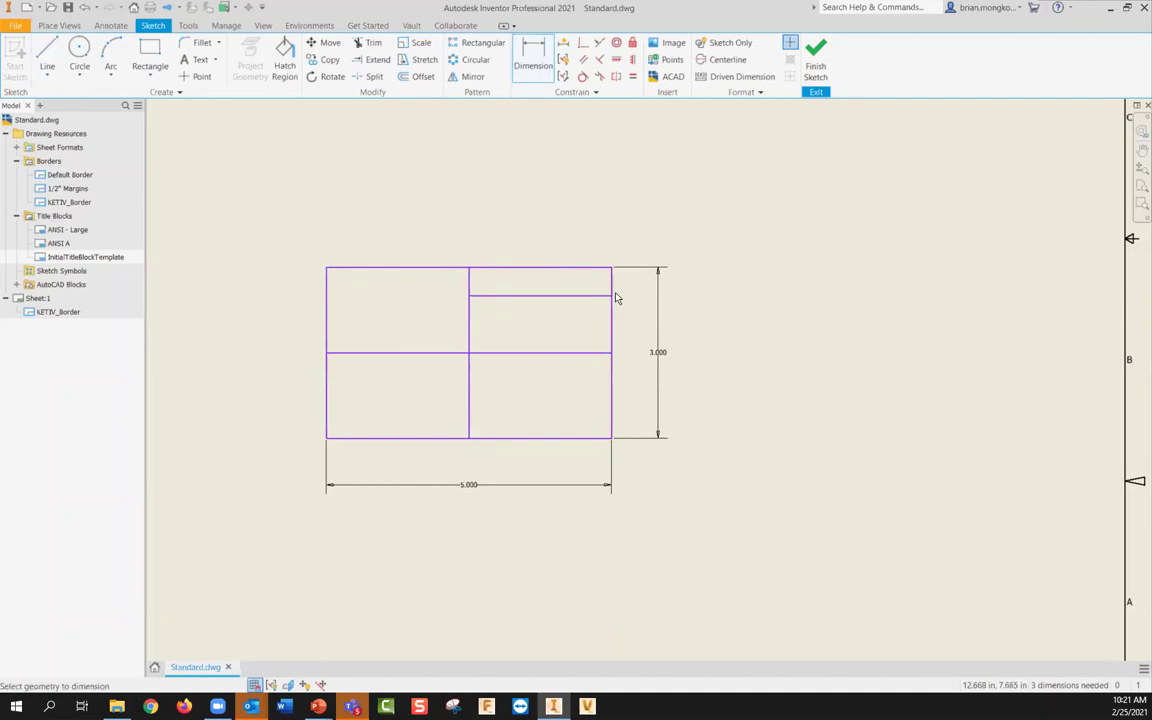
left_click(617, 290)
left_click(627, 290)
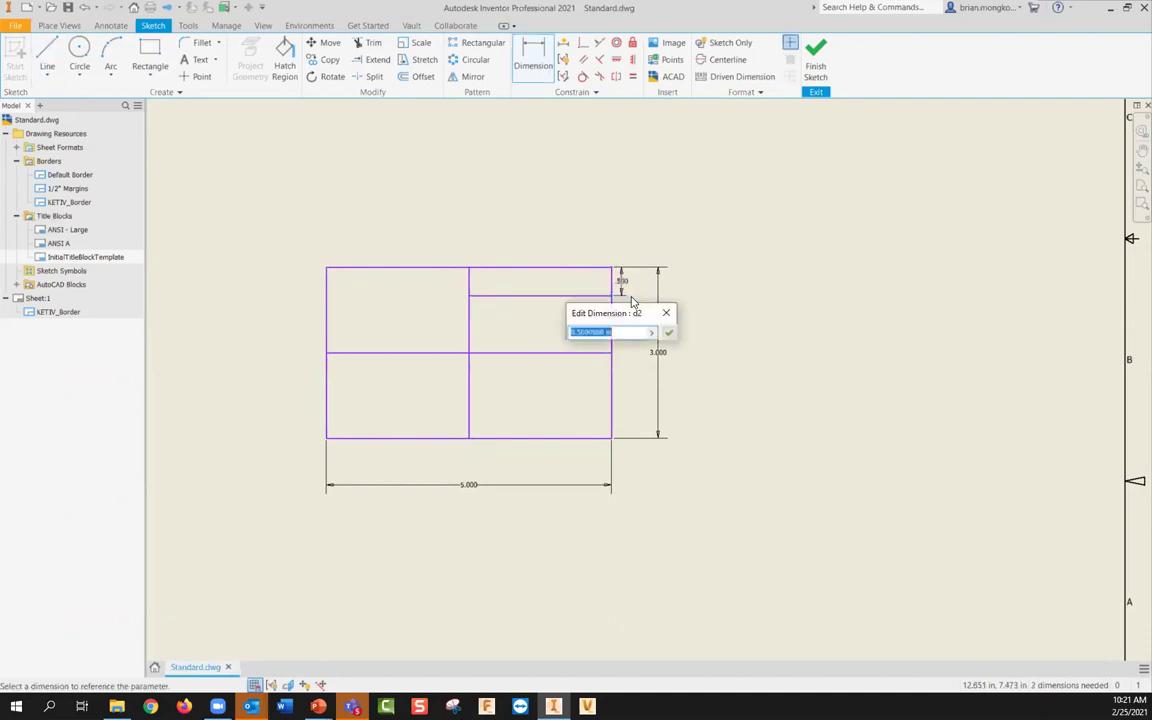
key("Return")
Step: Add a second horizontal line across the upper-right quadrant, dimensioned 0.5 in below the first
key("l")
left_click(469, 324)
left_click(611, 324)
key("Escape")
key("d")
left_click(610, 297)
left_click(628, 314)
key("Return")
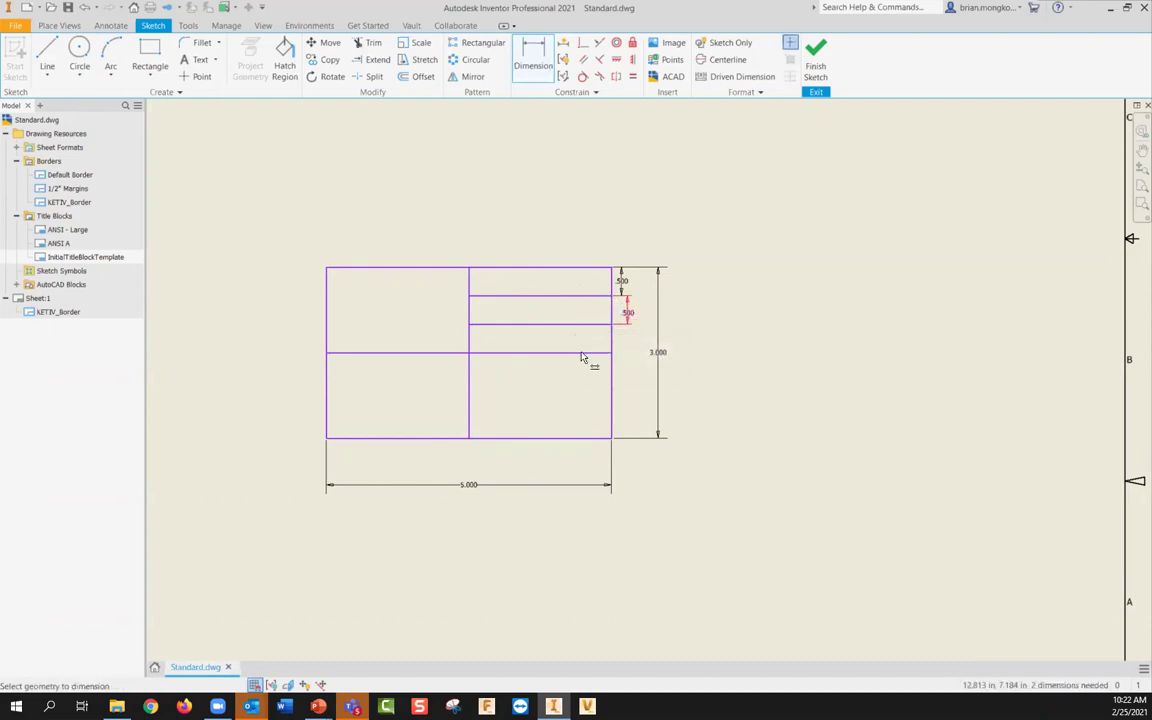
Step: Draw a horizontal line across the lower-right quadrant and trim the end that overshoots the rectangle's right edge
left_click(47, 55)
left_click(469, 376)
left_click(614, 375)
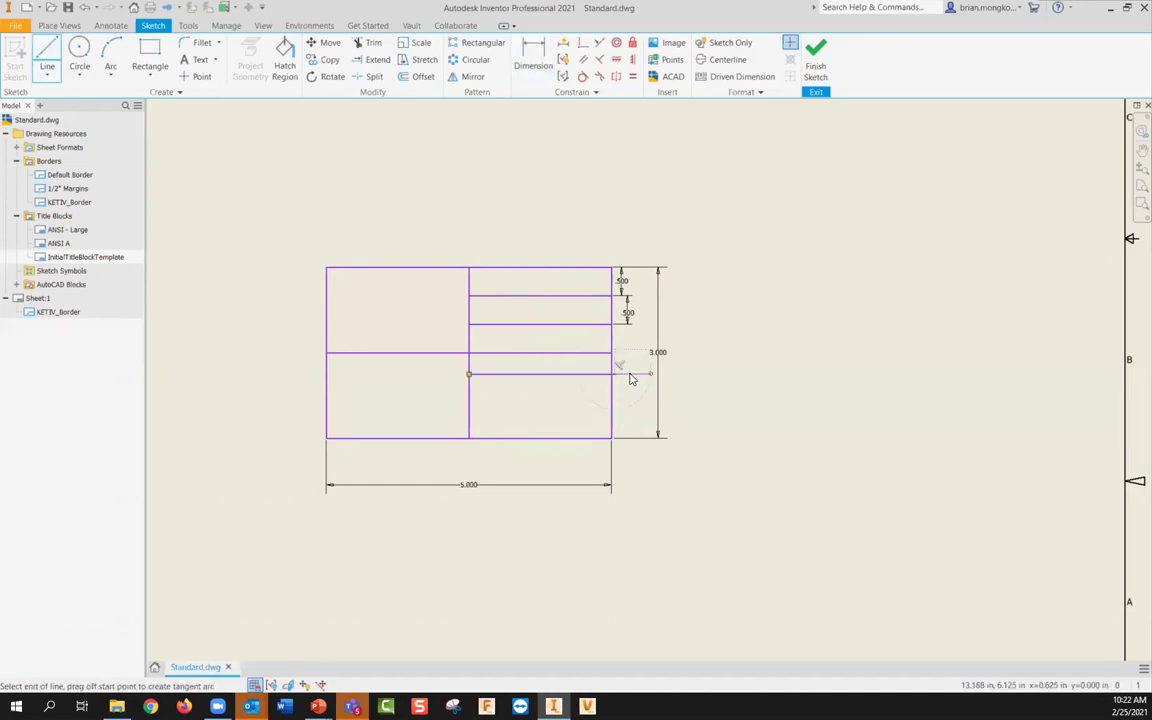
key("Escape")
scroll(612, 376, "up", 4)
left_click(366, 45)
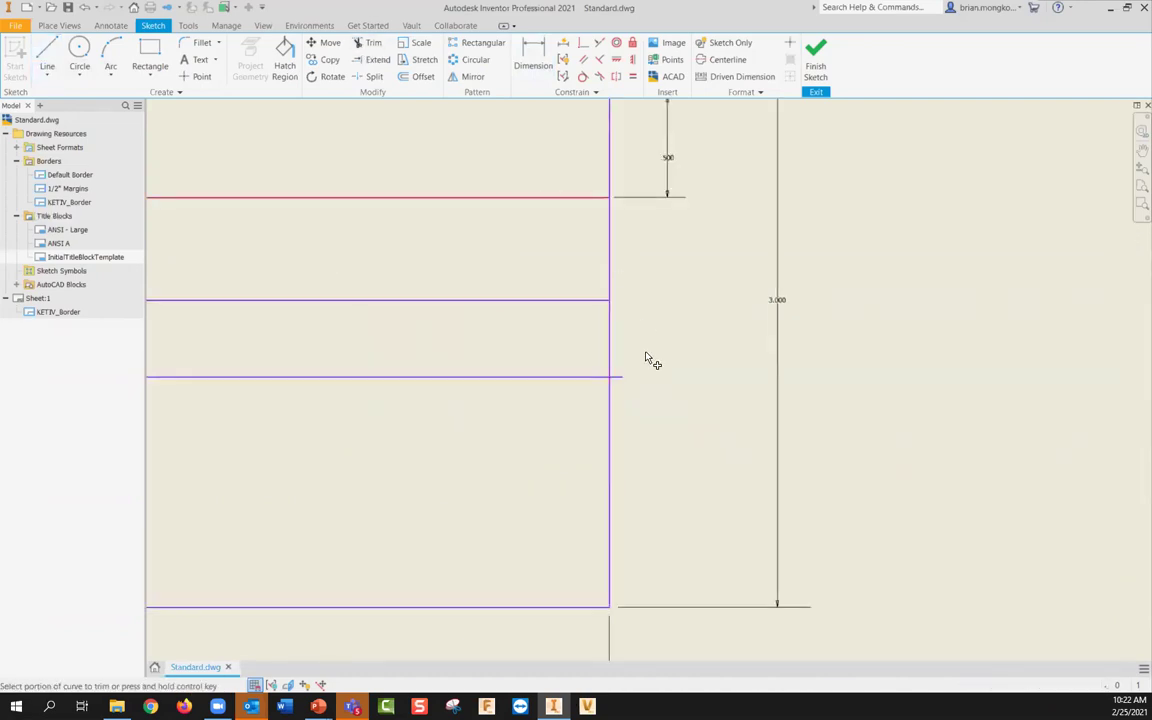
left_click_drag(629, 388, 642, 386)
scroll(710, 362, "down", 3)
Step: Dimension the lower-right quadrant's line 0.5 in below the horizontal midline
key("d")
left_click(649, 334)
left_click(676, 353)
type(".5")
key("Return")
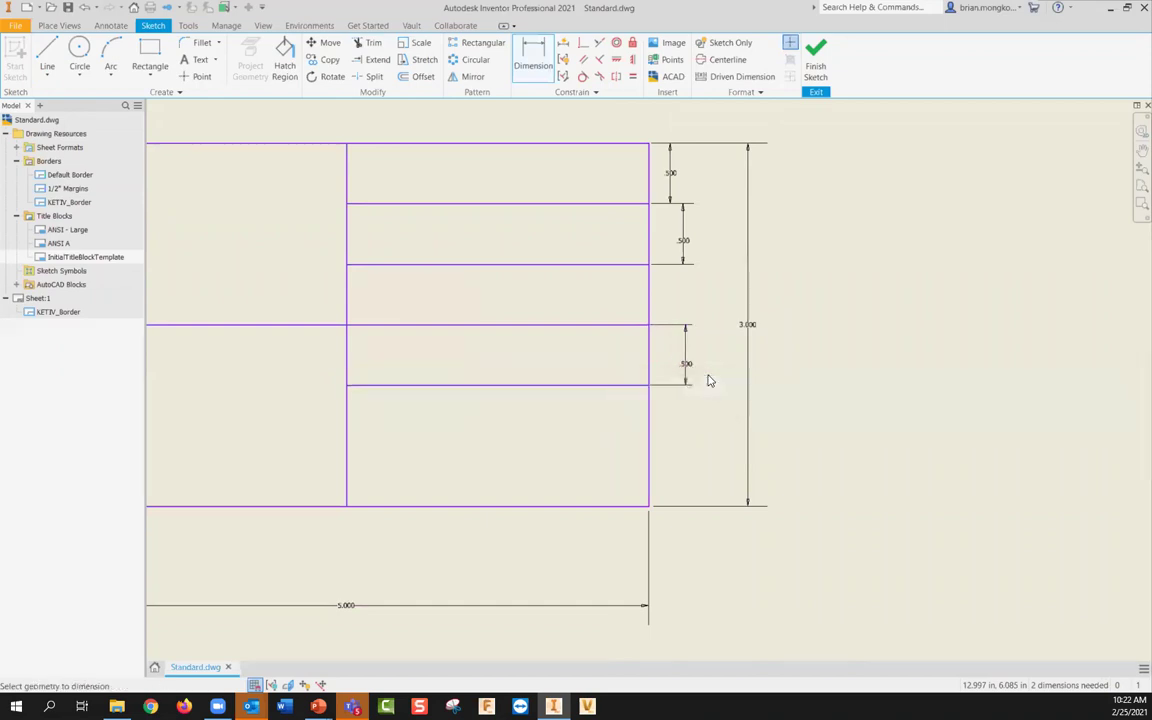
Step: Add another horizontal line across the lower-right quadrant, dimensioned 0.5 in below the previous one
left_click(47, 52)
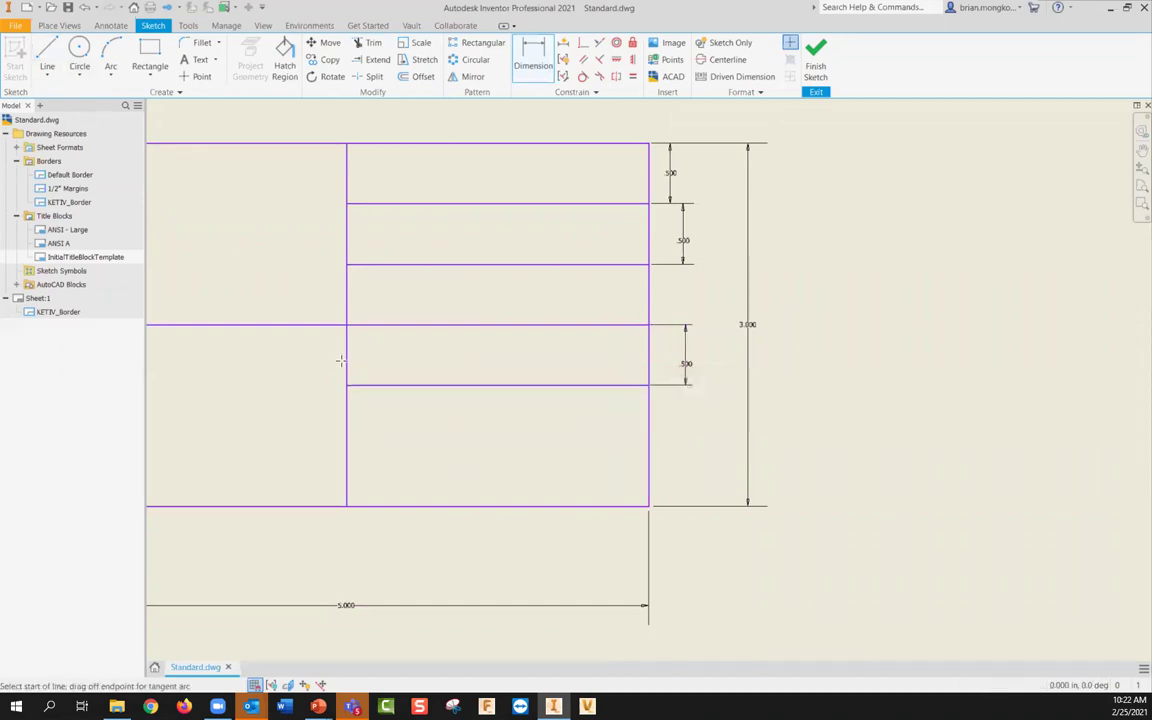
left_click(347, 430)
left_click(648, 430)
key("Escape")
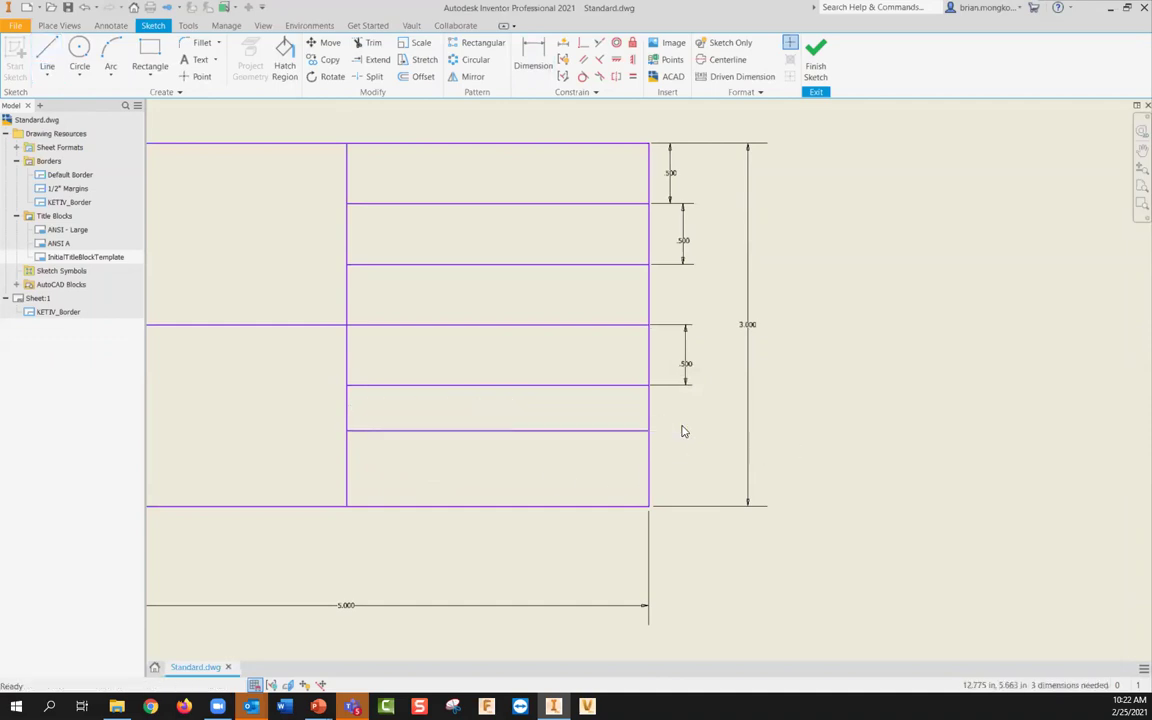
key("d")
left_click(648, 430)
left_click(649, 386)
left_click(680, 419)
type(".5")
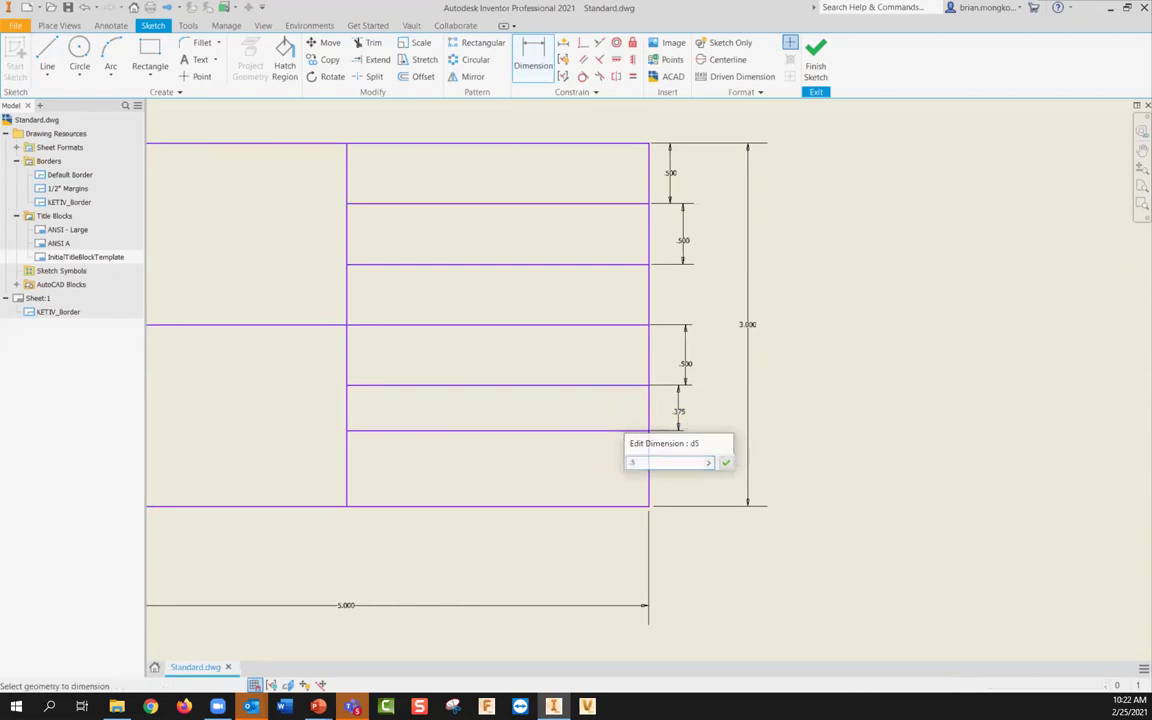
key("Return")
Step: Draw a vertical line from the rectangle's top edge to its bottom edge, about 0.75 in from the right edge
scroll(755, 399, "down", 5)
scroll(680, 361, "up", 6)
scroll(675, 386, "down", 5)
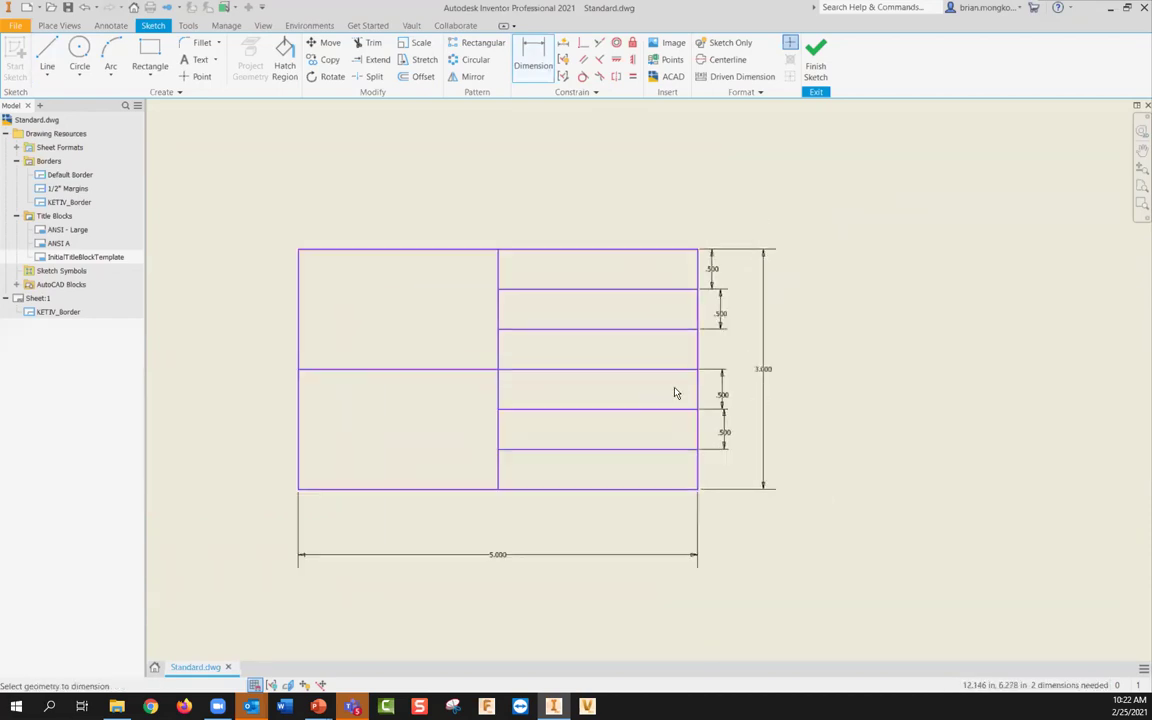
middle_click_drag(686, 390, 722, 398)
left_click(47, 52)
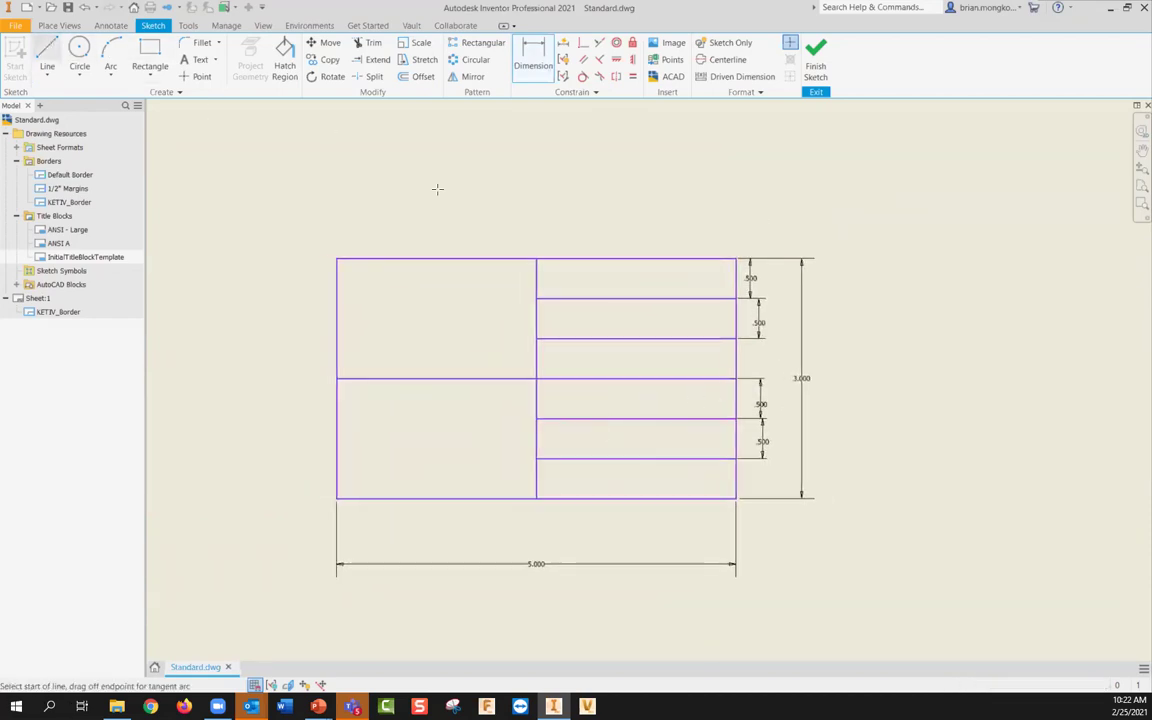
left_click(677, 259)
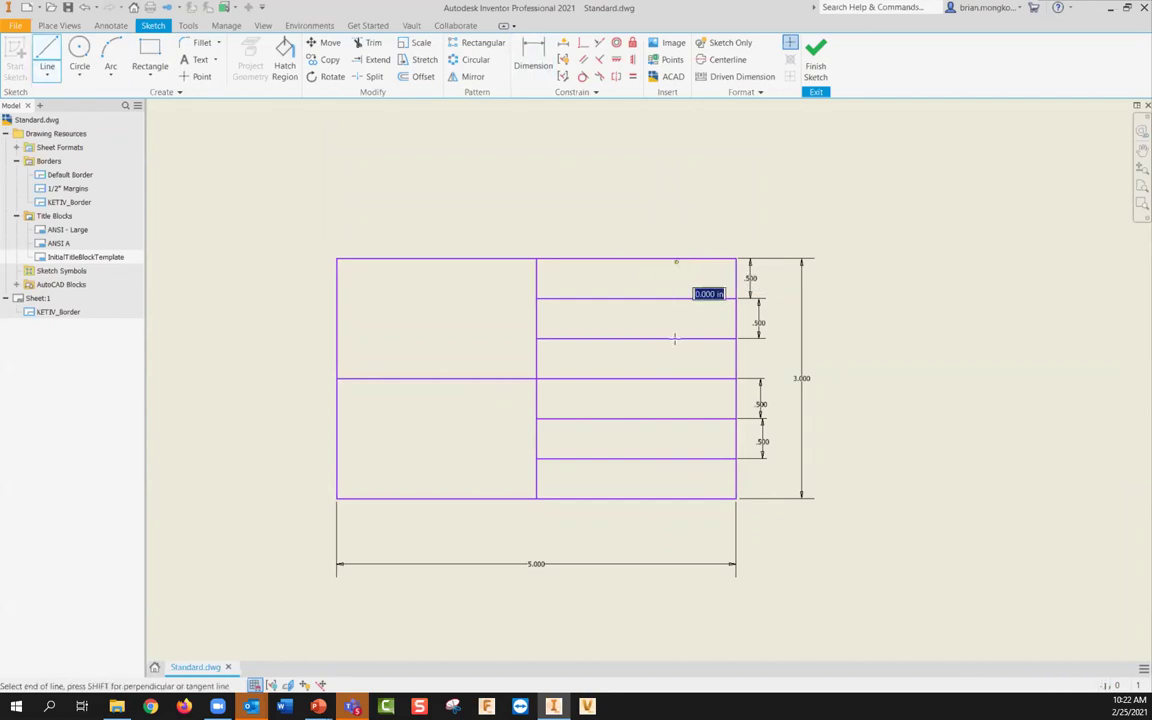
double_click(678, 498)
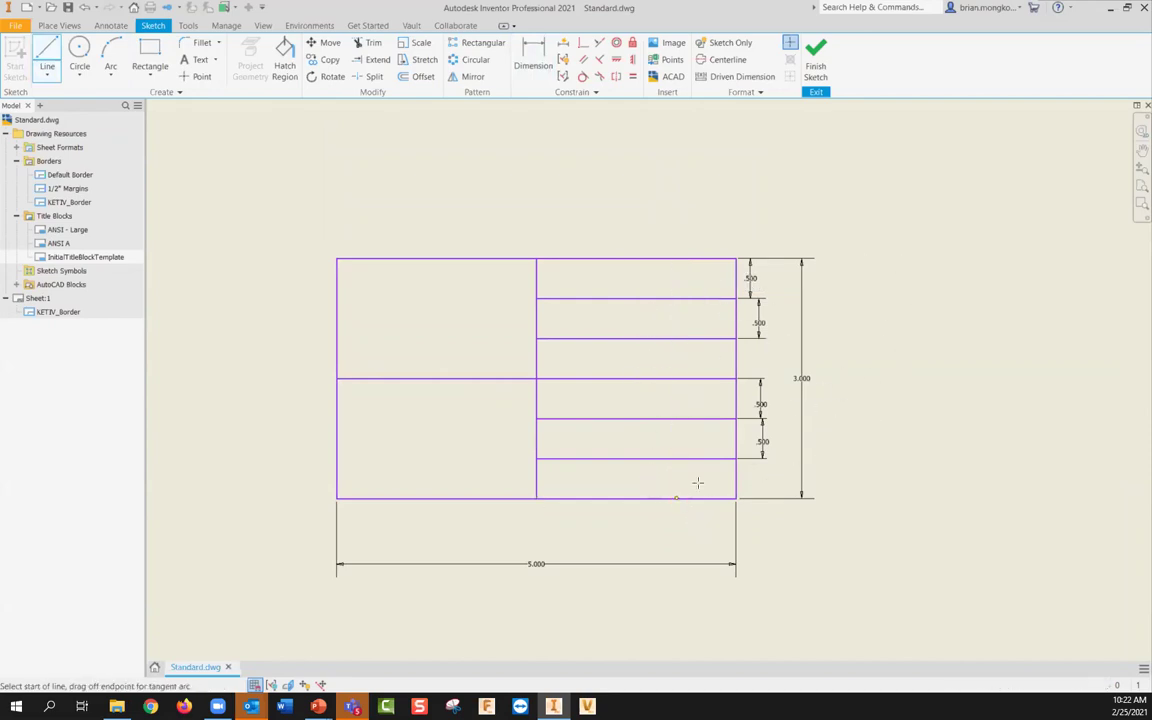
key("Escape")
key("d")
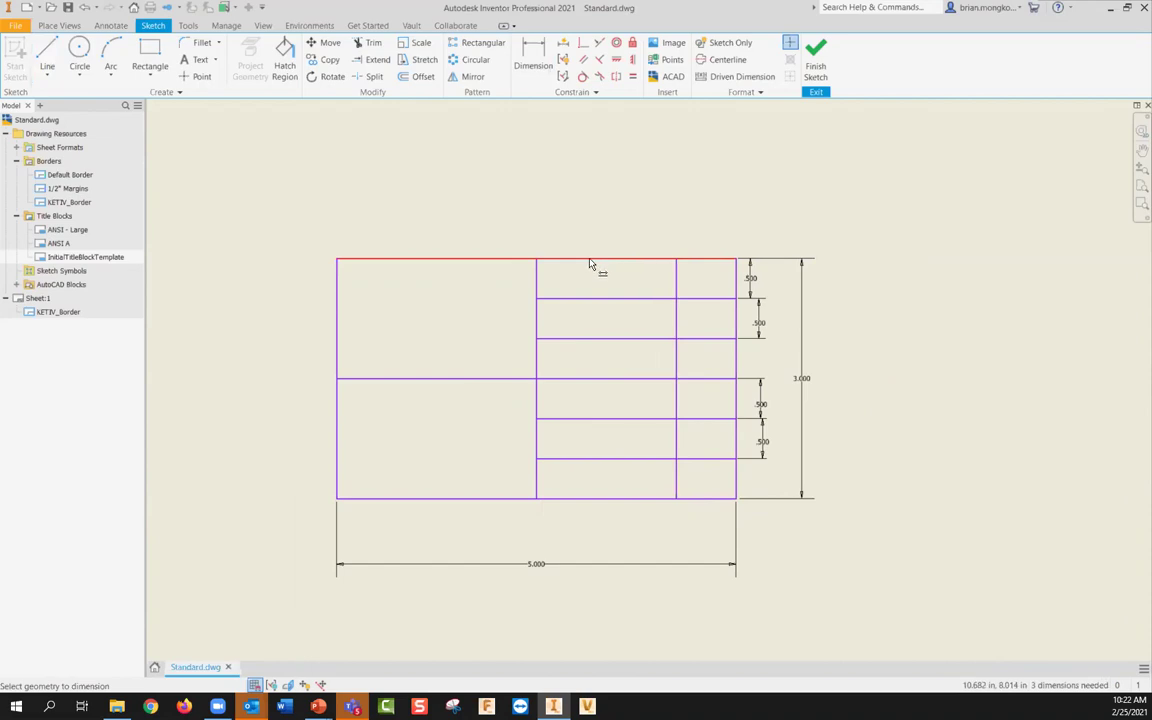
Step: Draw a second full-height vertical line in the right half, about 0.75 in from the vertical center line
left_click(48, 50)
left_click(596, 259)
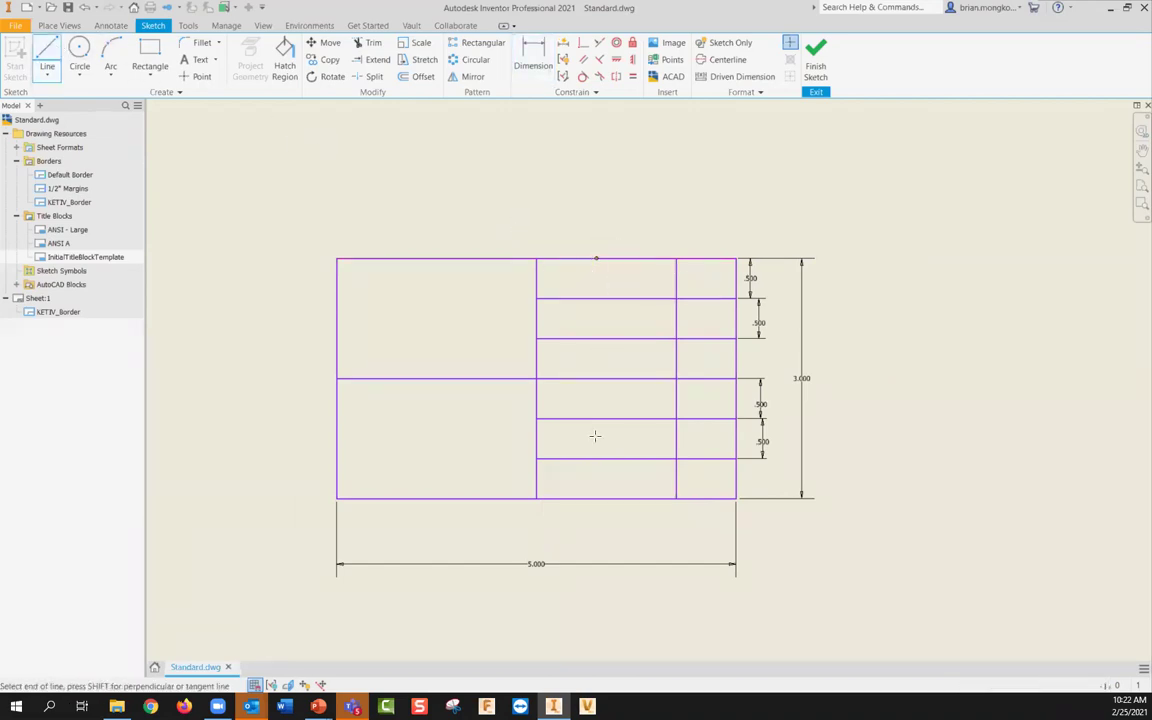
left_click(597, 497)
key("Escape")
key("Escape")
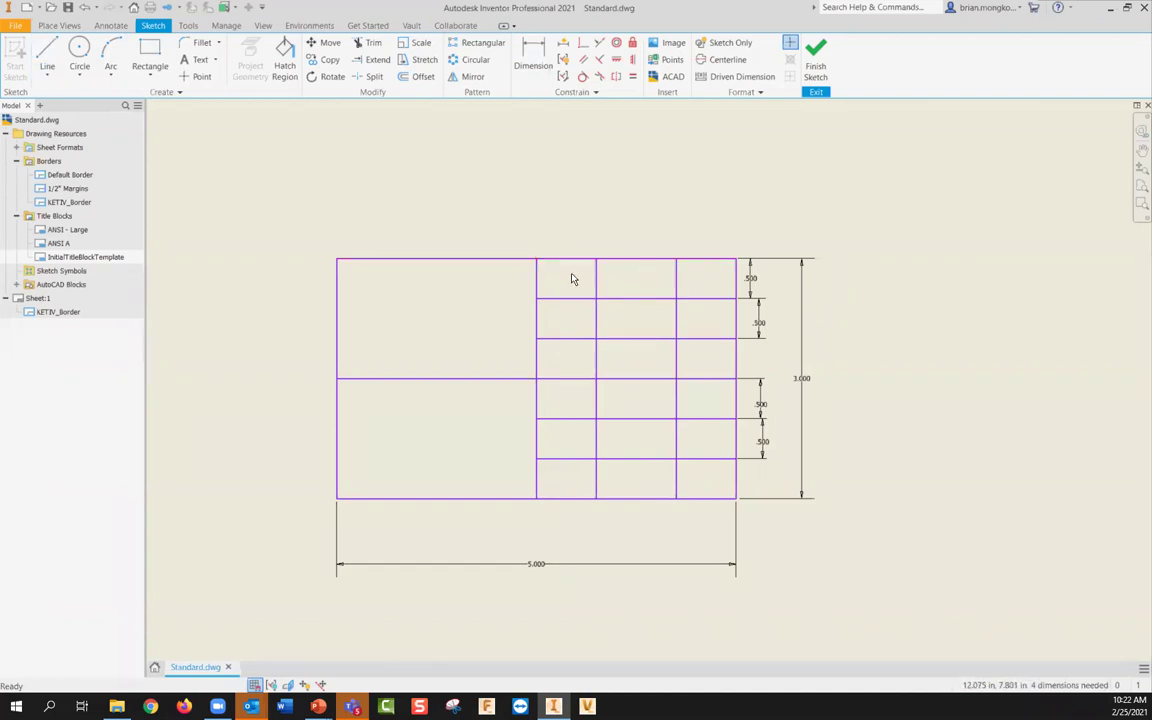
Step: Dimension the rightmost column's width along the top edge as 2.5/3 in
left_click_drag(695, 279, 659, 306)
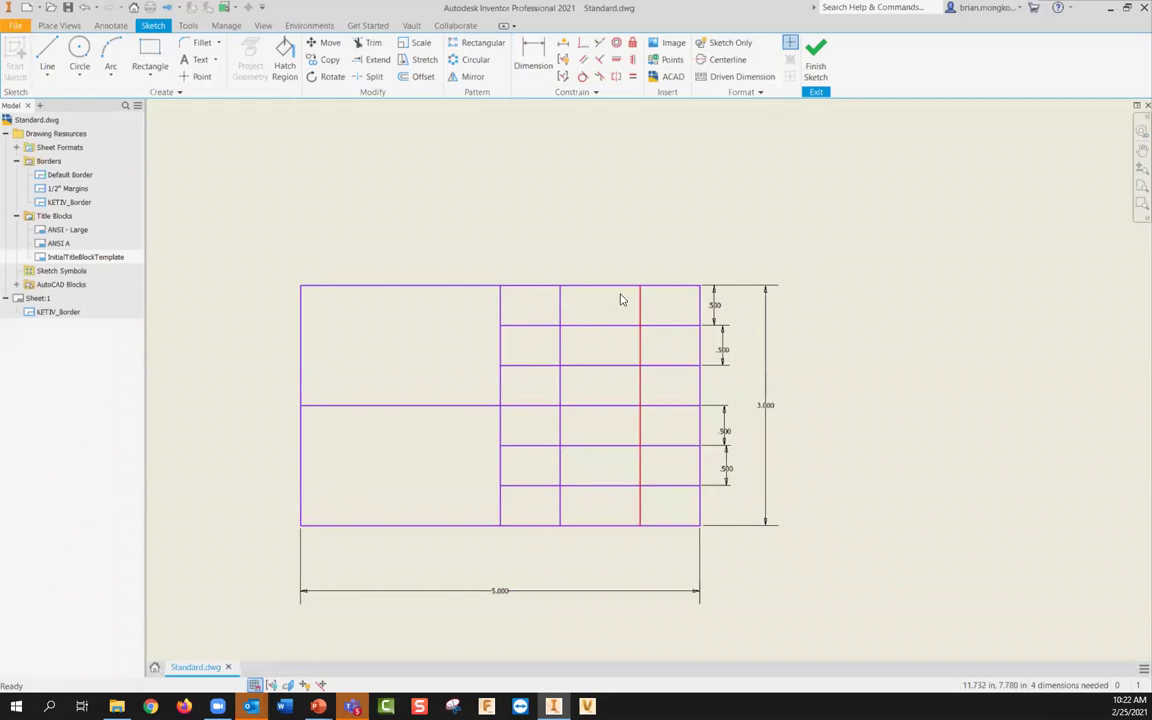
key("d")
left_click(697, 287)
left_click(672, 252)
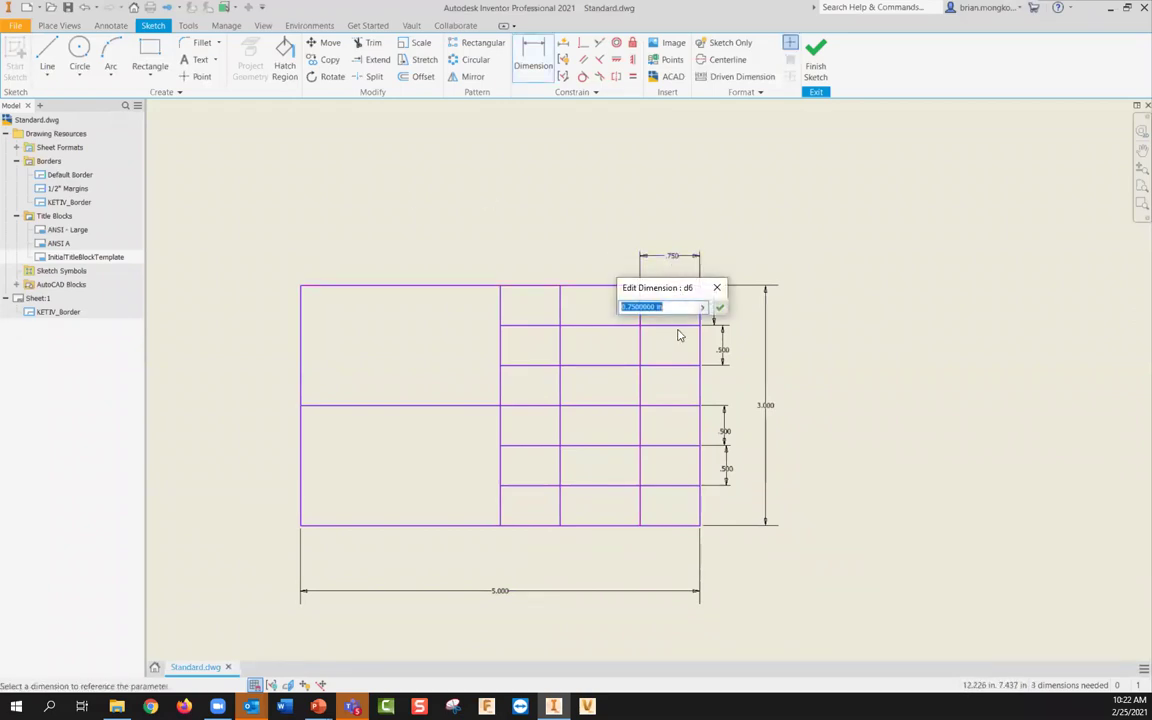
type("2.5/3")
key("Return")
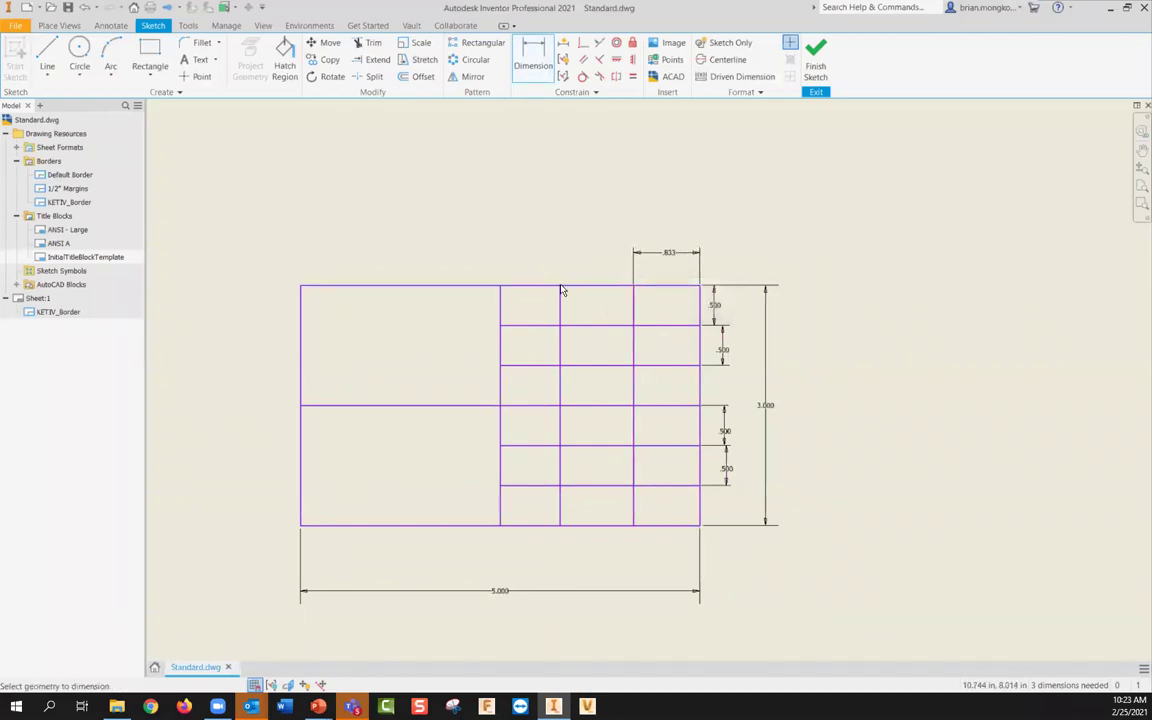
Step: Dimension the column beside the vertical center line to a width of 2.5/3 in
left_click(506, 287)
left_click(537, 258)
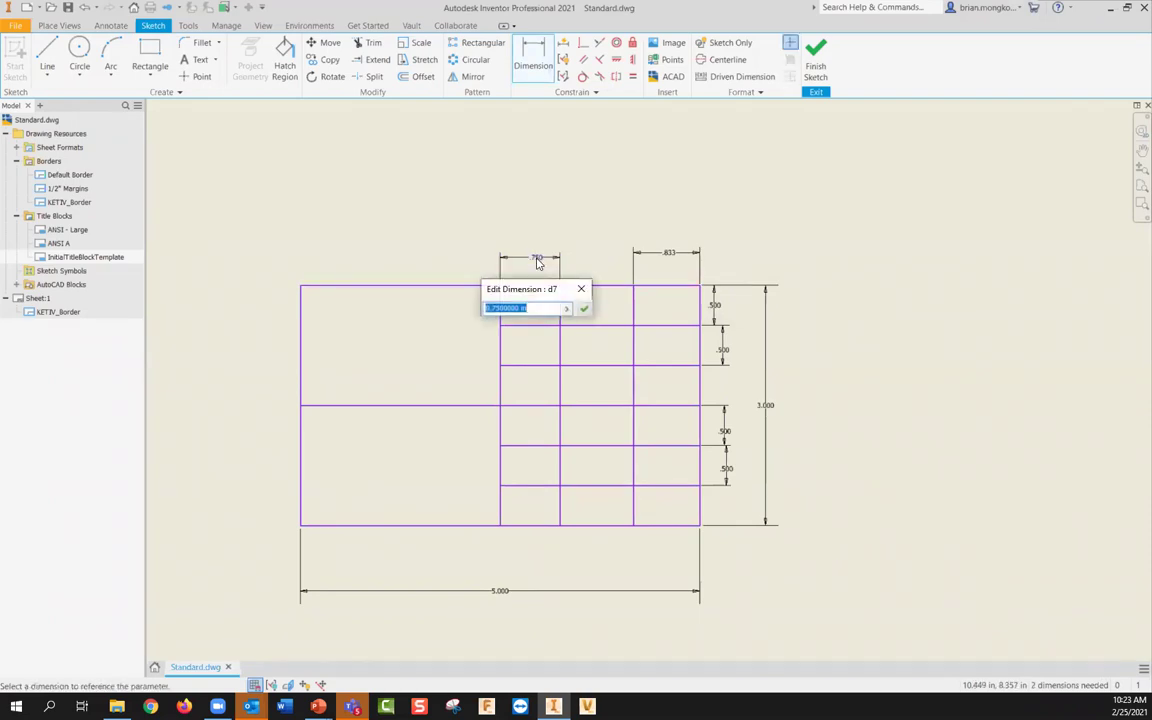
type("2.5/3")
key("Return")
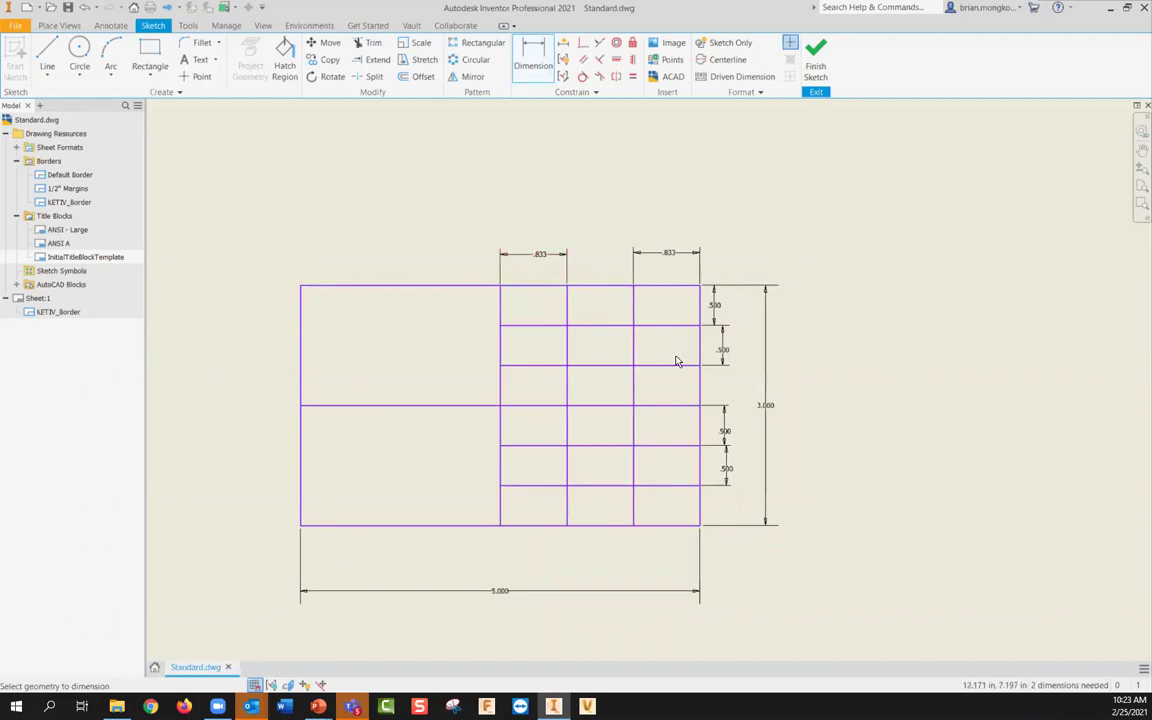
Step: Trim the two column lines out of the bottom row in the right half of the title block
middle_click_drag(676, 361, 706, 375)
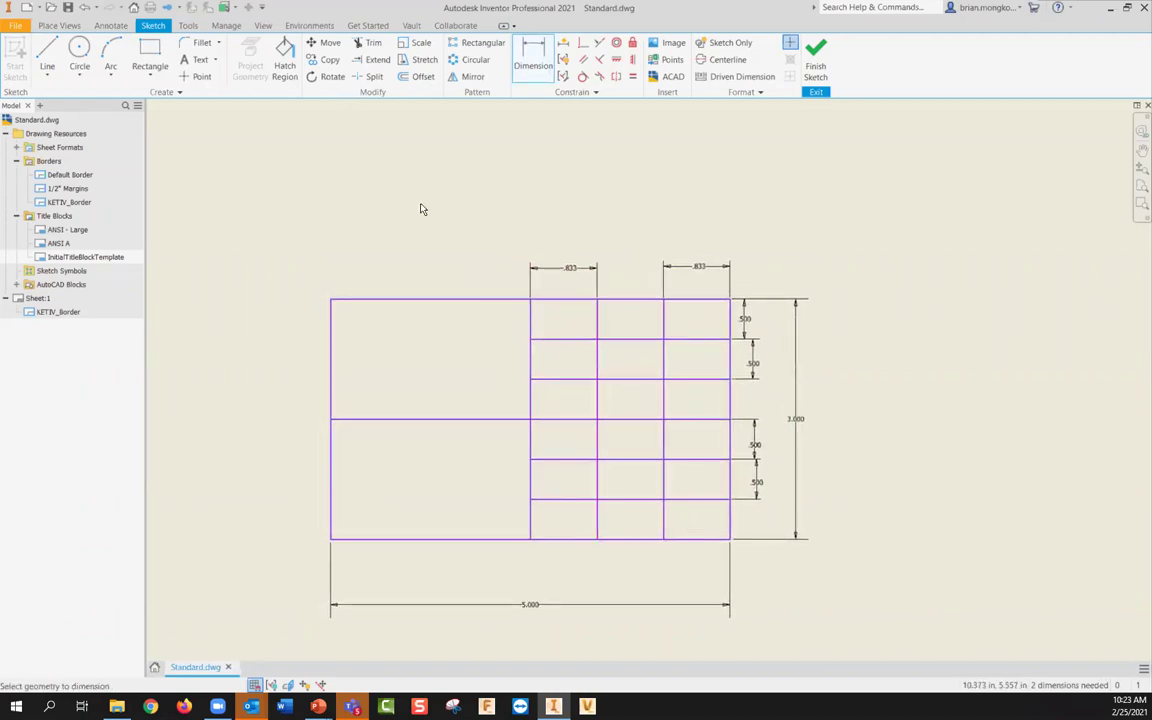
left_click(370, 44)
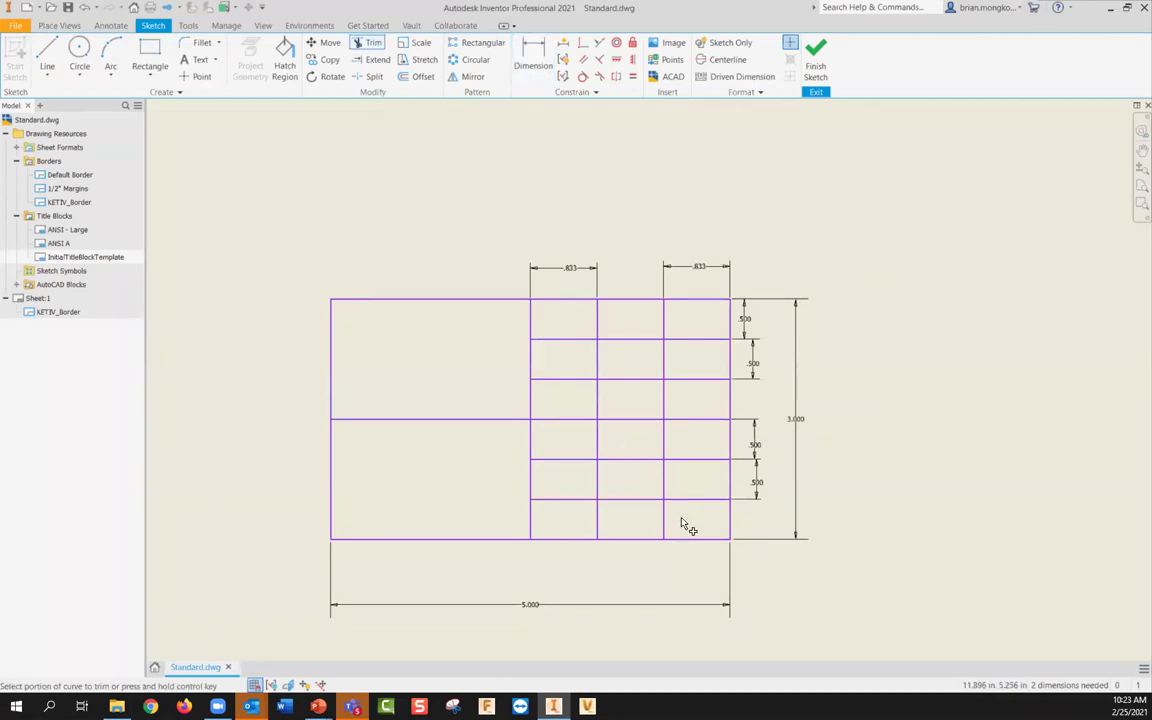
left_click_drag(682, 518, 584, 516)
key("Escape")
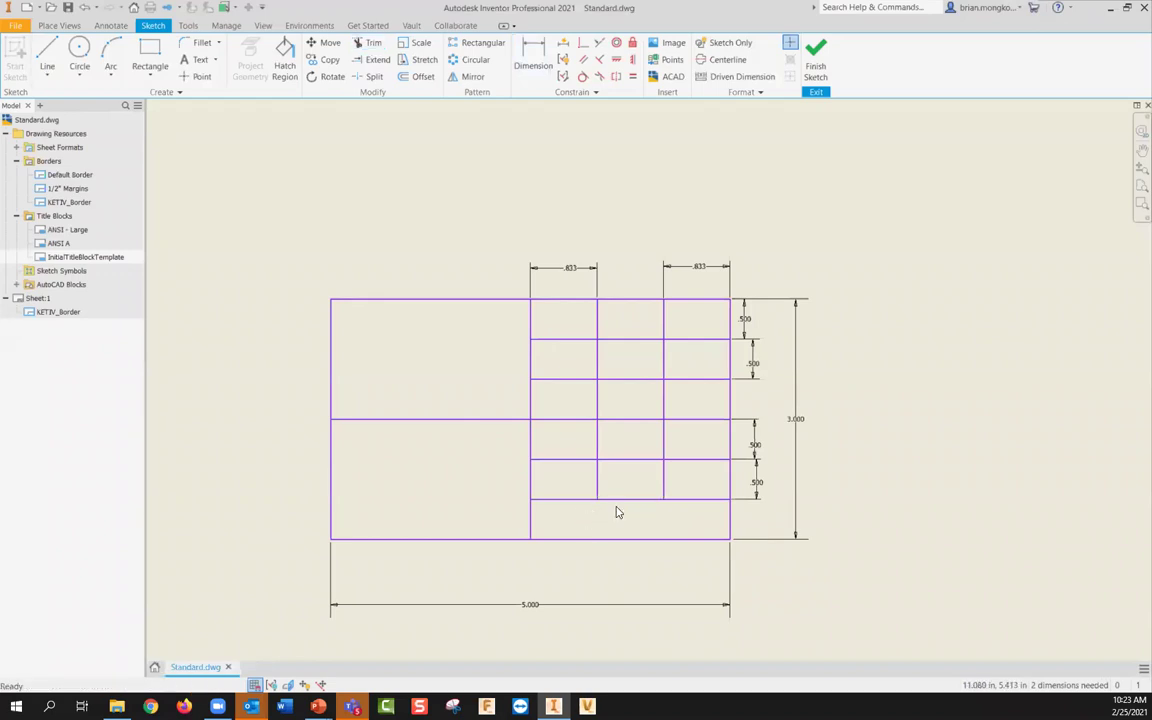
Step: Draw a 2.5 in horizontal line across the left half, level with the first row line below the middle
middle_click_drag(614, 511, 648, 483)
left_click(50, 52)
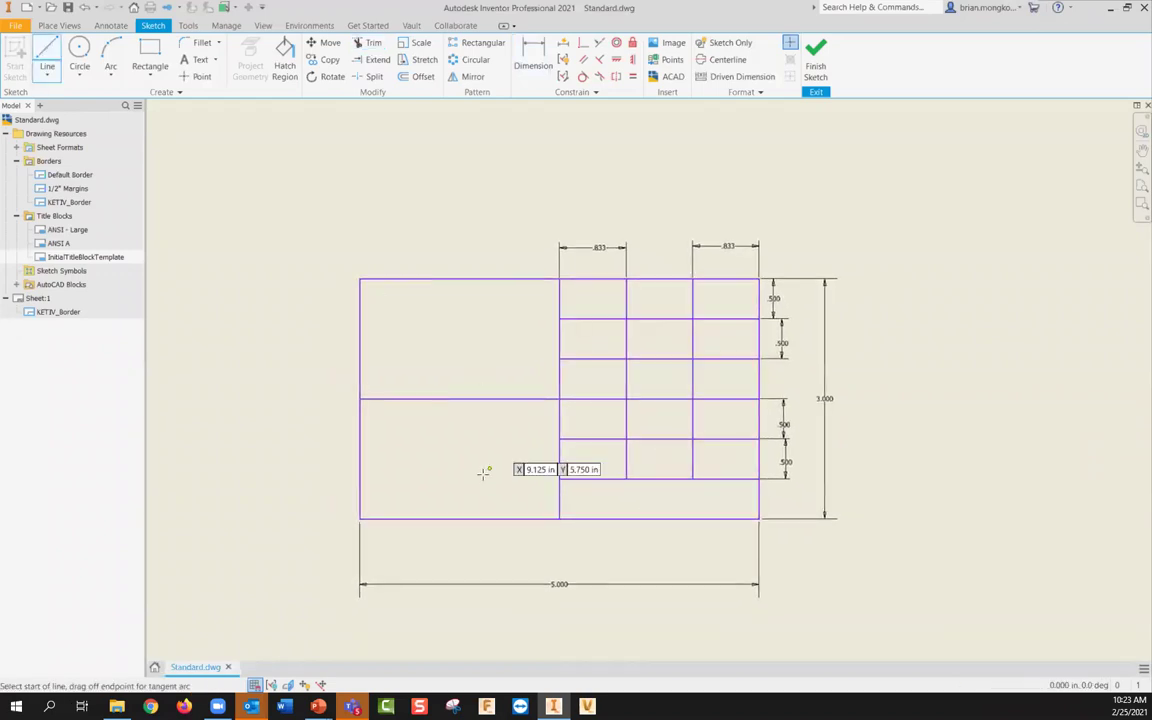
left_click(560, 438)
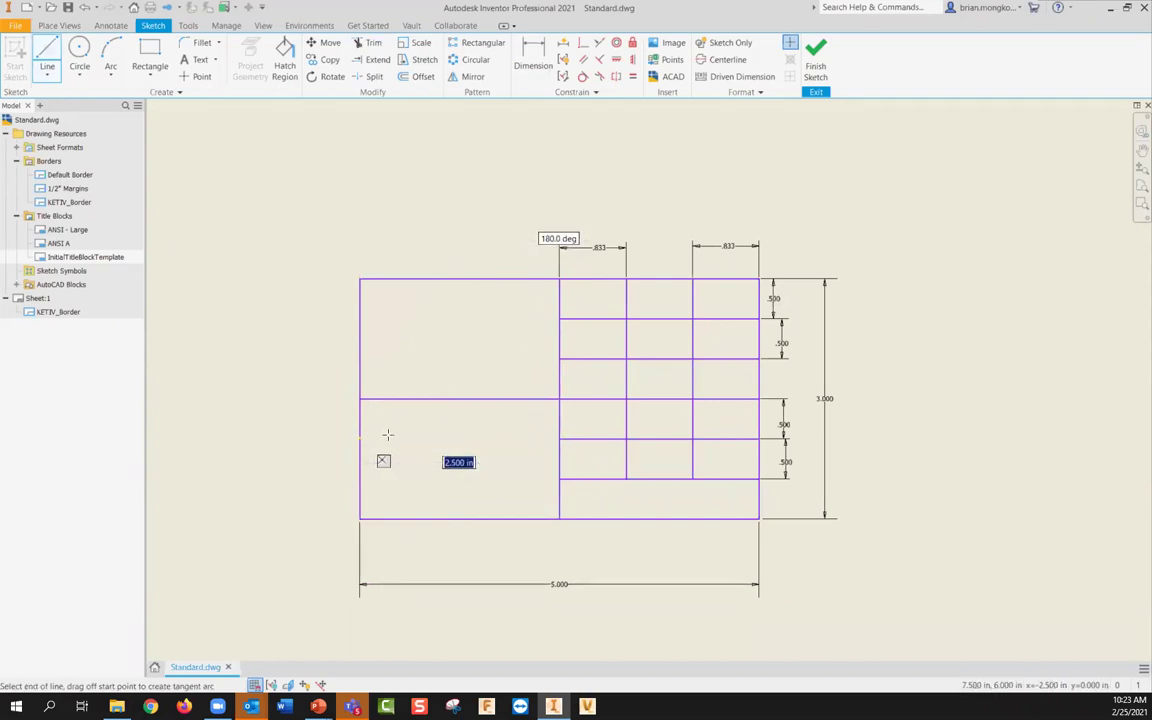
left_click(358, 437)
key("Escape")
Step: Draw a second horizontal line across the left half at the bottom row's height, and split the cell below with a 0.5 in vertical line
left_click(52, 50)
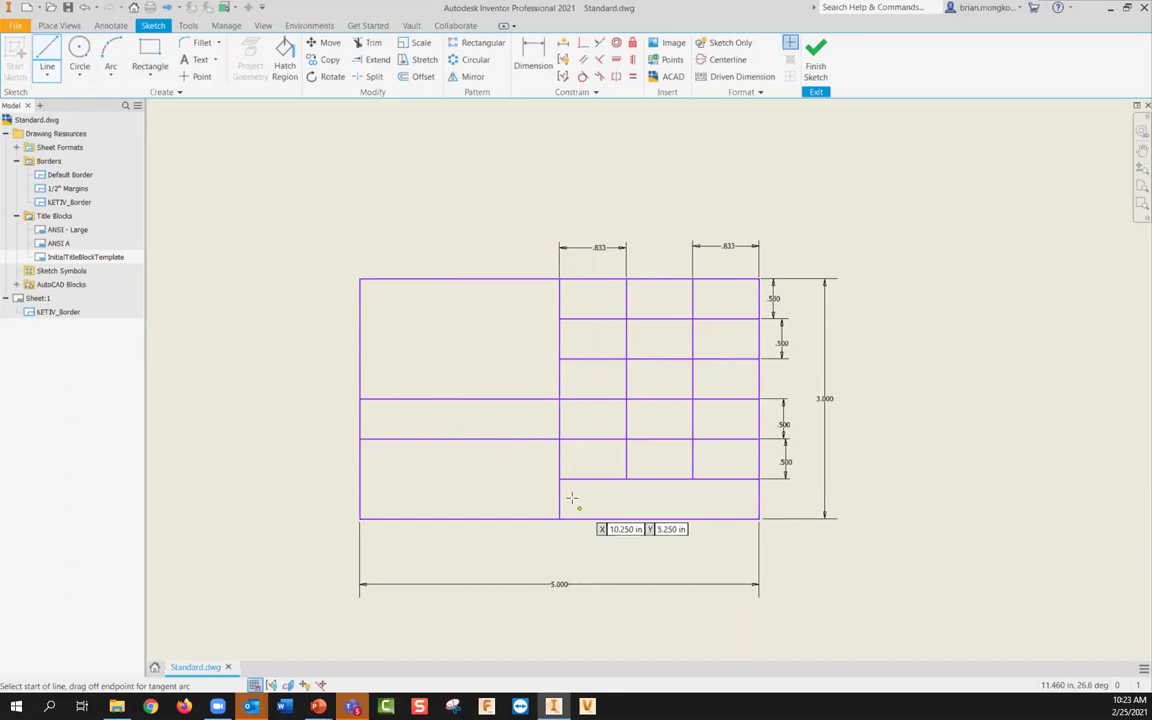
left_click(560, 478)
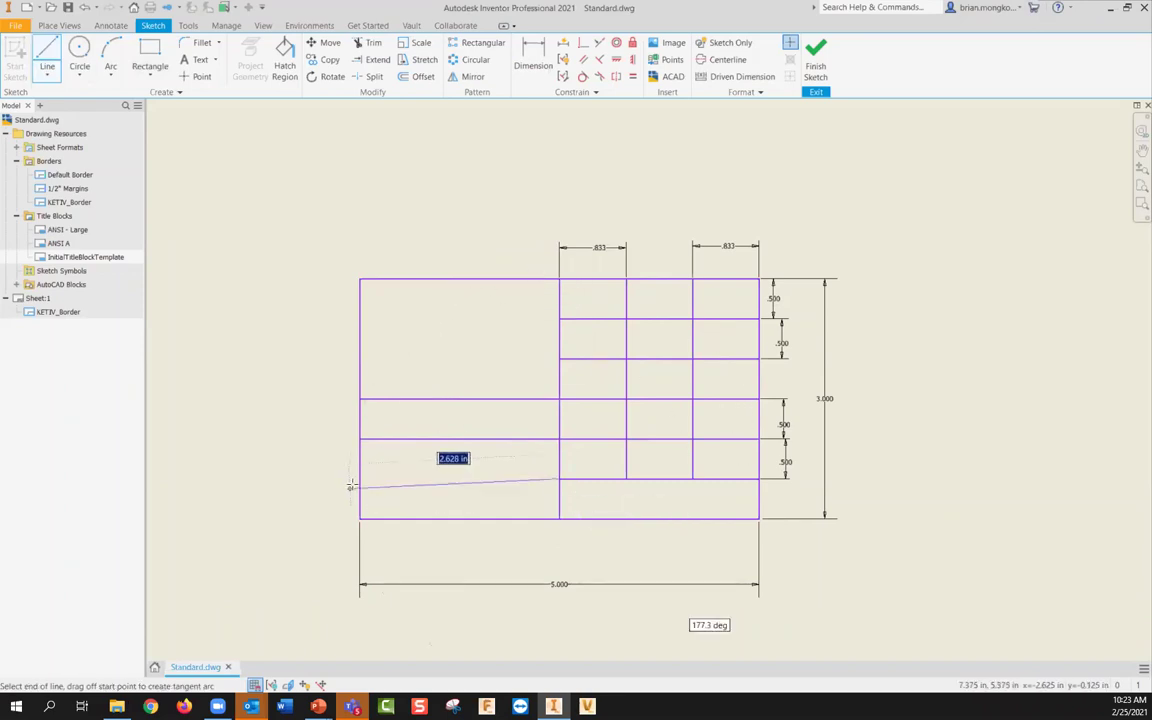
double_click(360, 478)
left_click(459, 478)
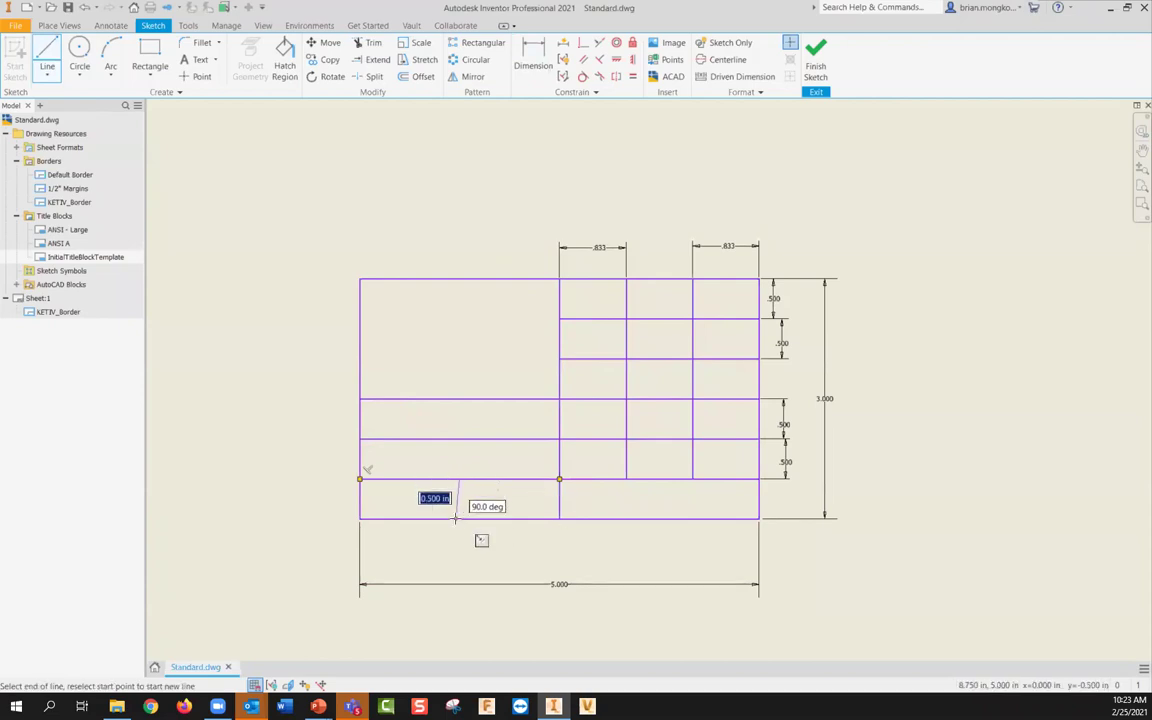
left_click(459, 518)
key("Escape")
Step: Add the text NAME in the top row's middle cell of the right half, using the Note Text (ANSI) style at 0.120 in
mouse_move(741, 439)
middle_mouse_down()
mouse_move(728, 458)
mouse_move(740, 457)
middle_mouse_up()
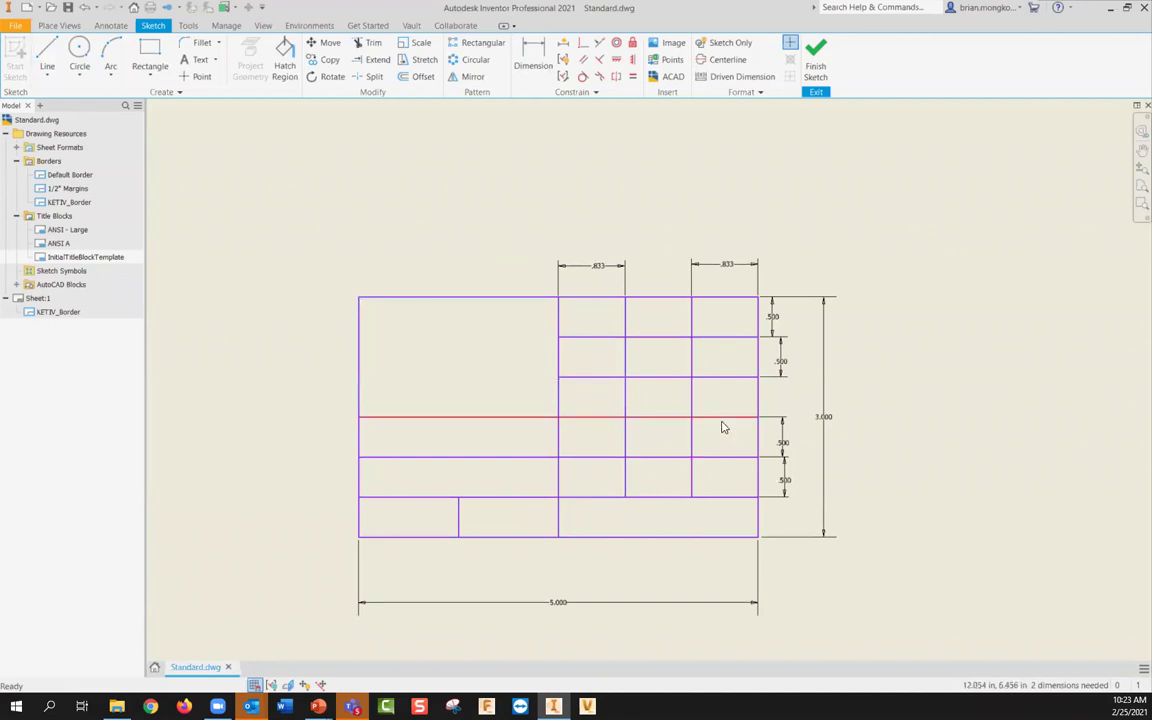
middle_click_drag(637, 352, 611, 350)
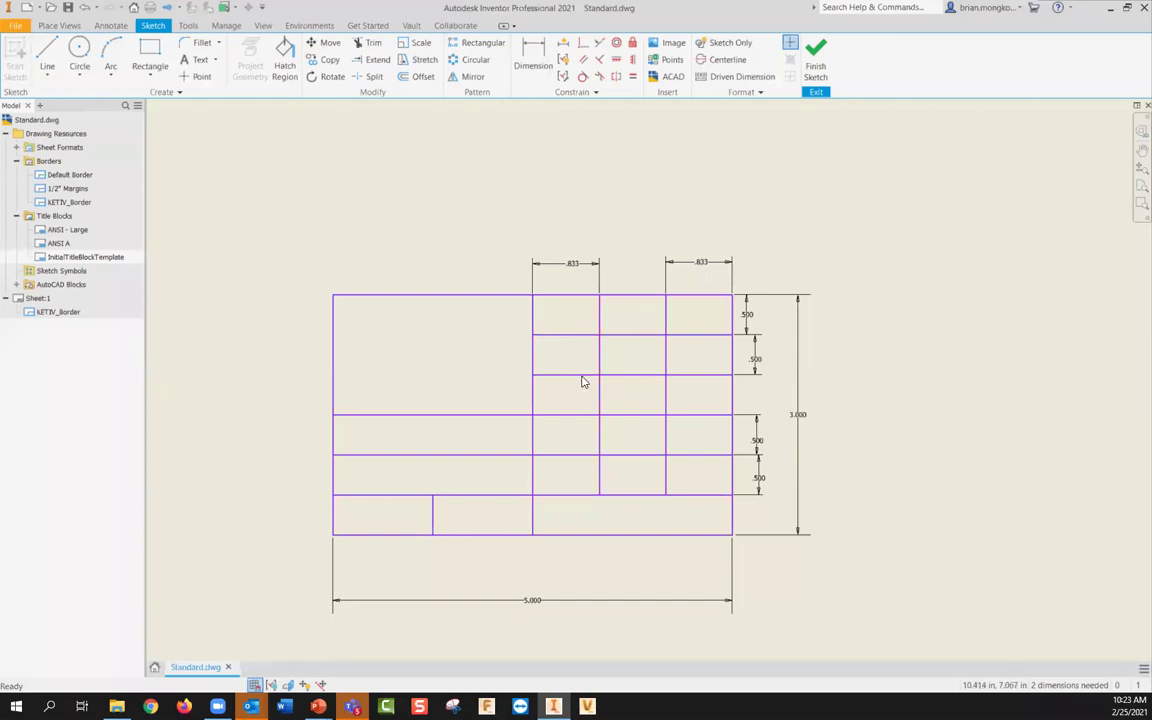
left_click(191, 61)
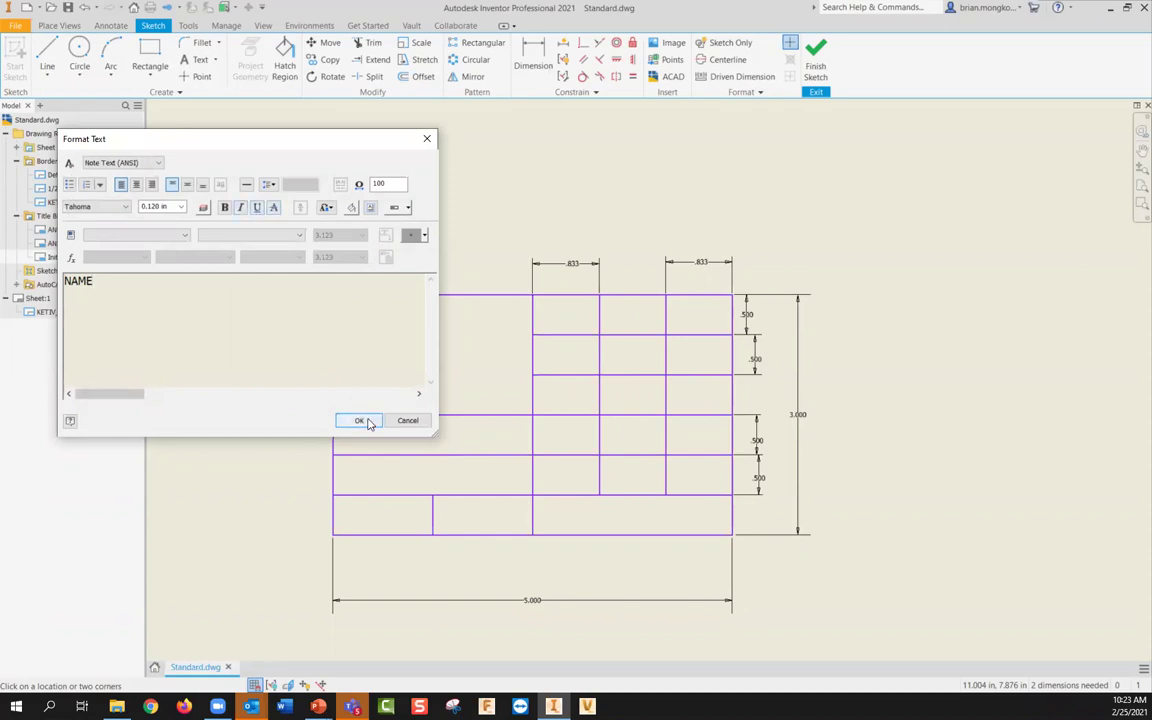
left_click(360, 420)
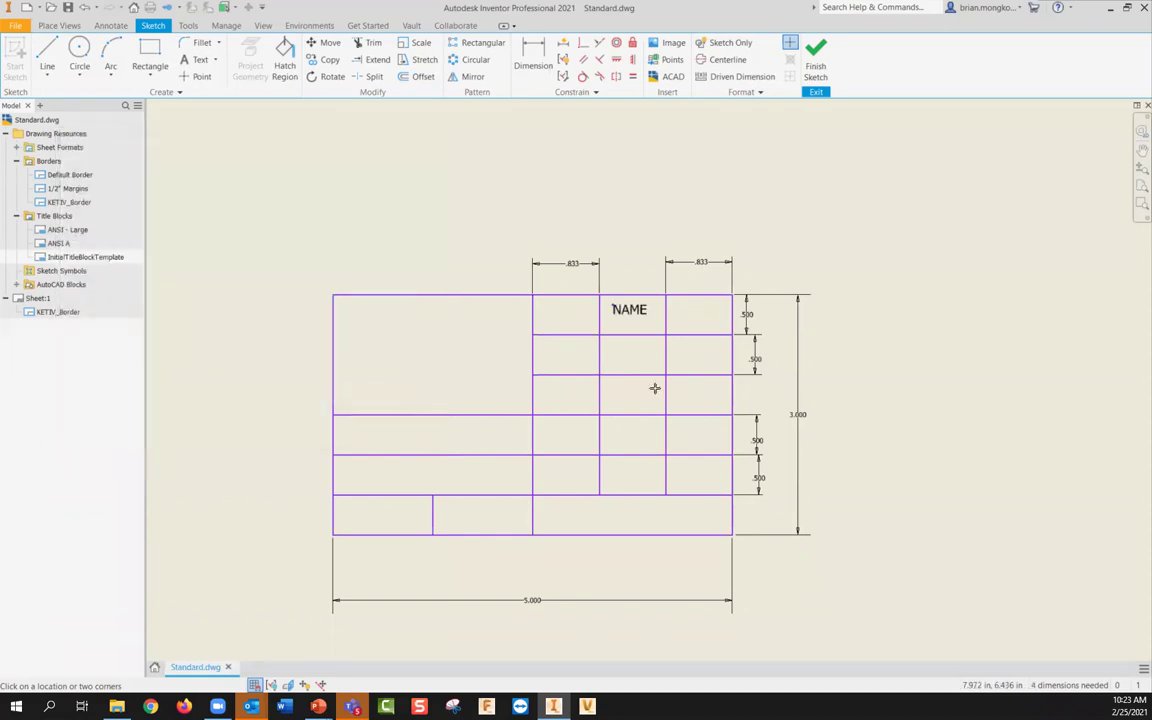
Step: Try to dimension the NAME text's anchor point 0.1 in below the title block's top edge
scroll(648, 314, "up", 2)
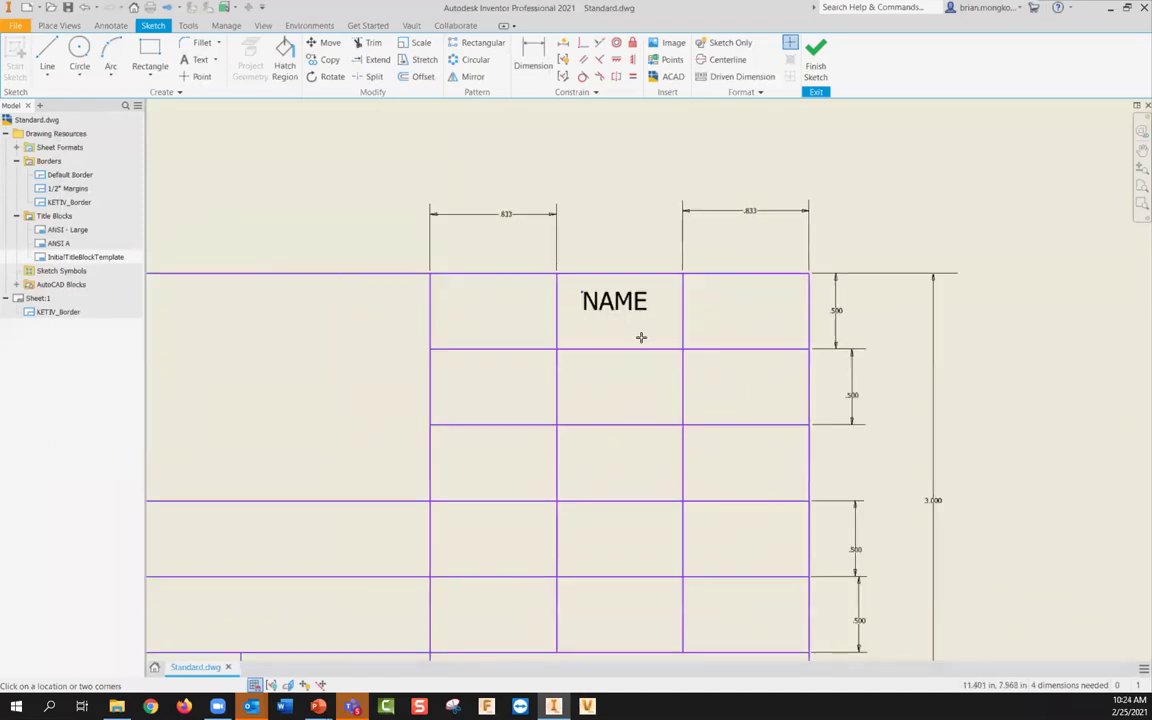
scroll(606, 267, "up", 2)
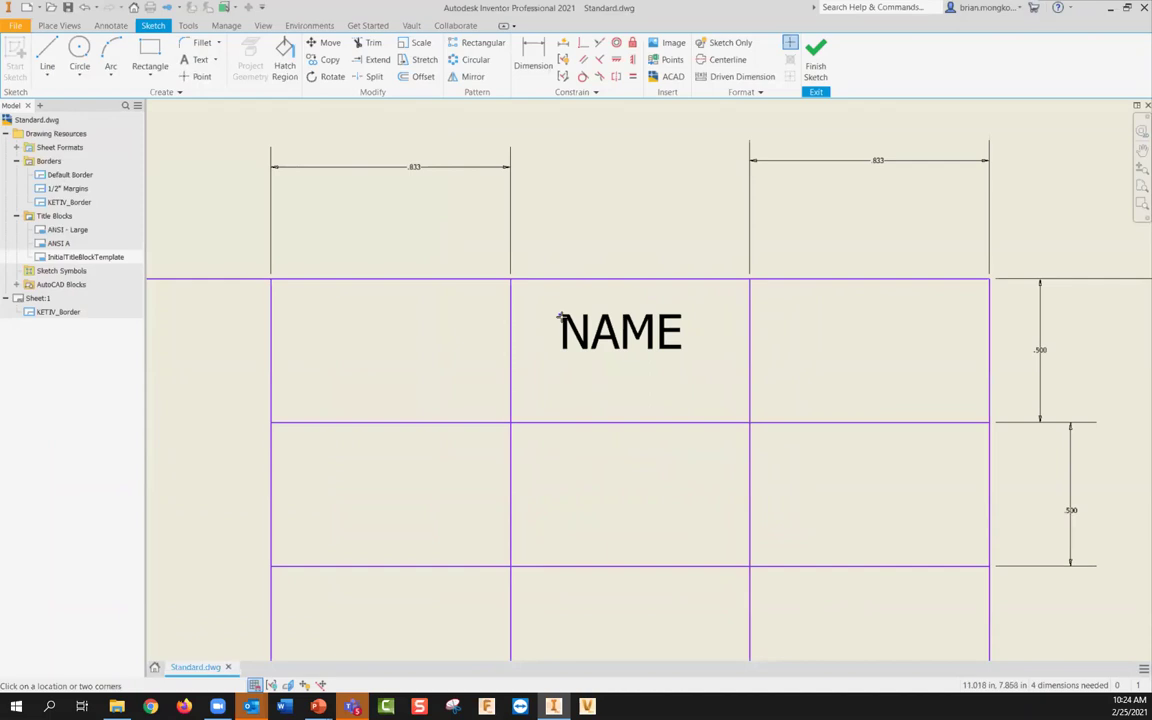
key("d")
left_click(560, 315)
left_click(551, 279)
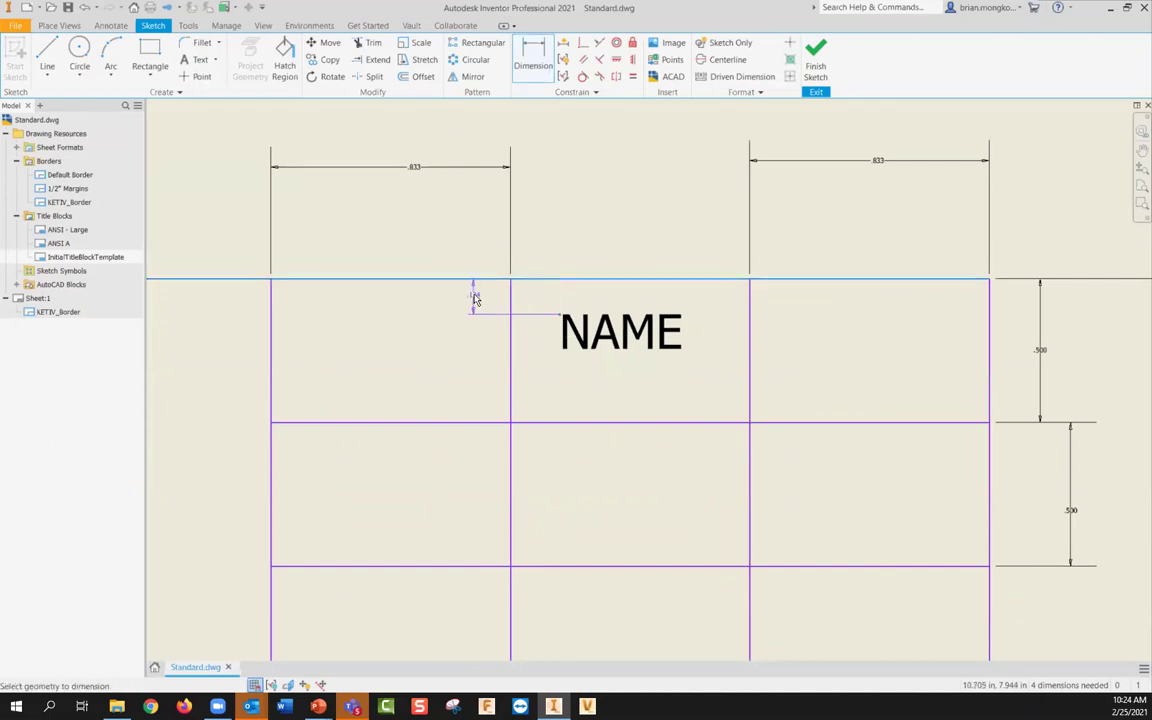
left_click(464, 300)
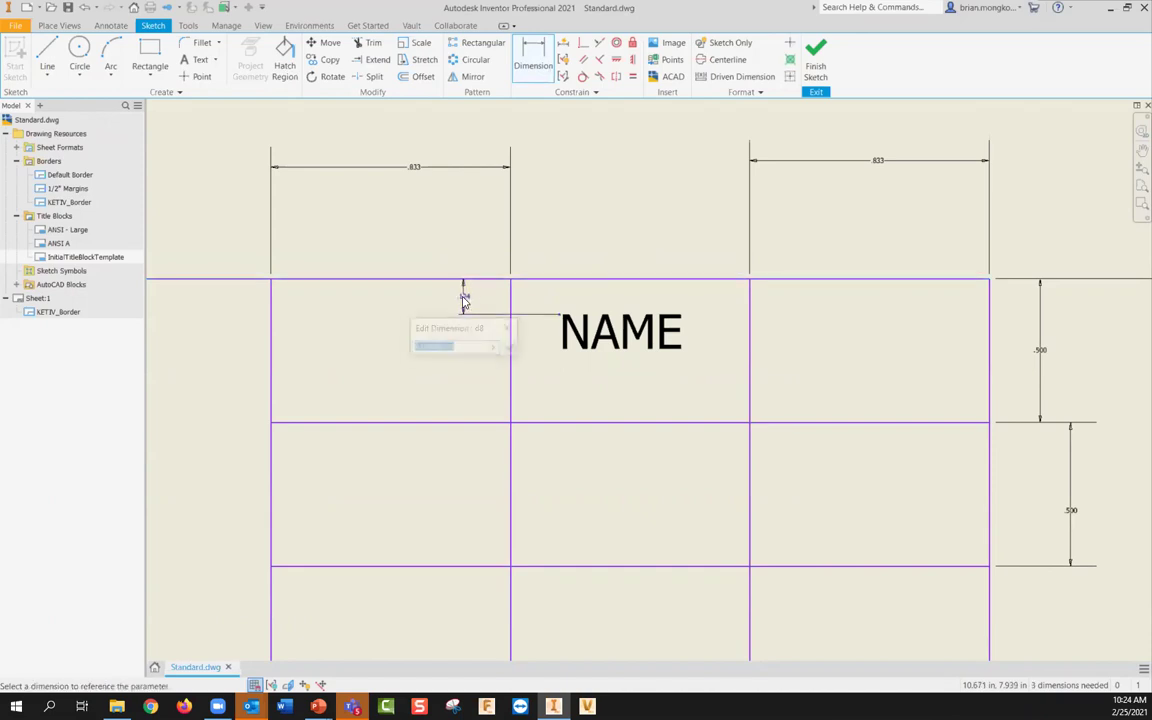
type(".1")
key("Return")
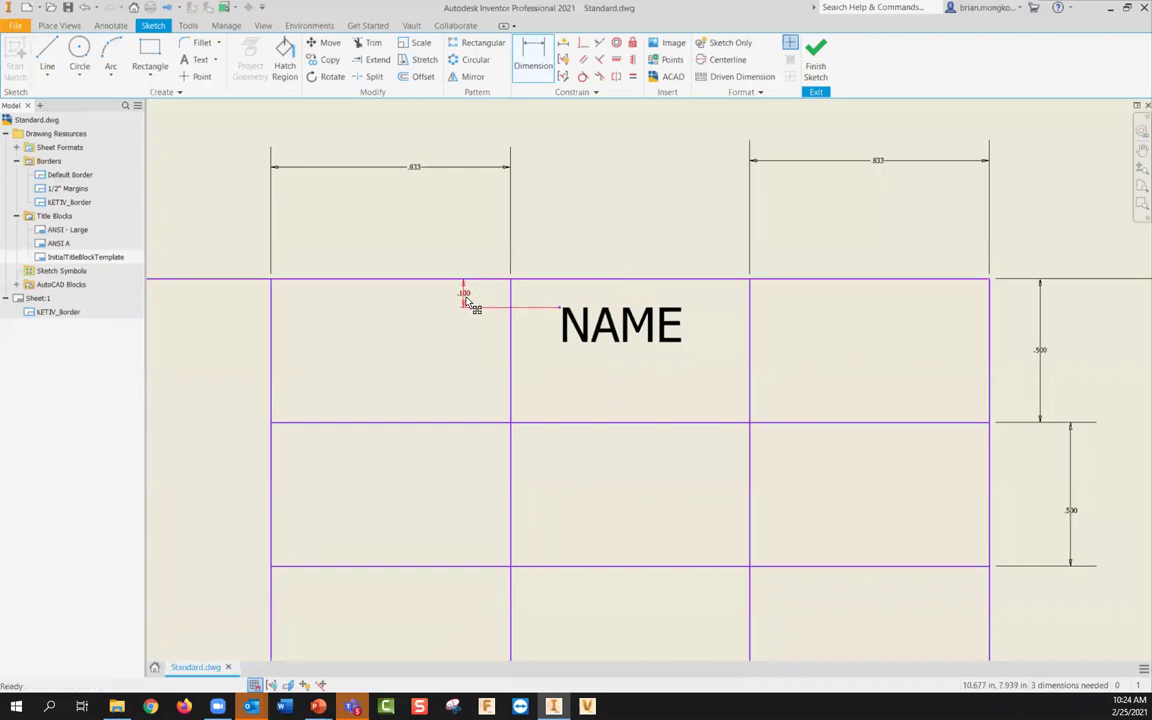
Step: Change the NAME text to center justification
double_click(567, 323)
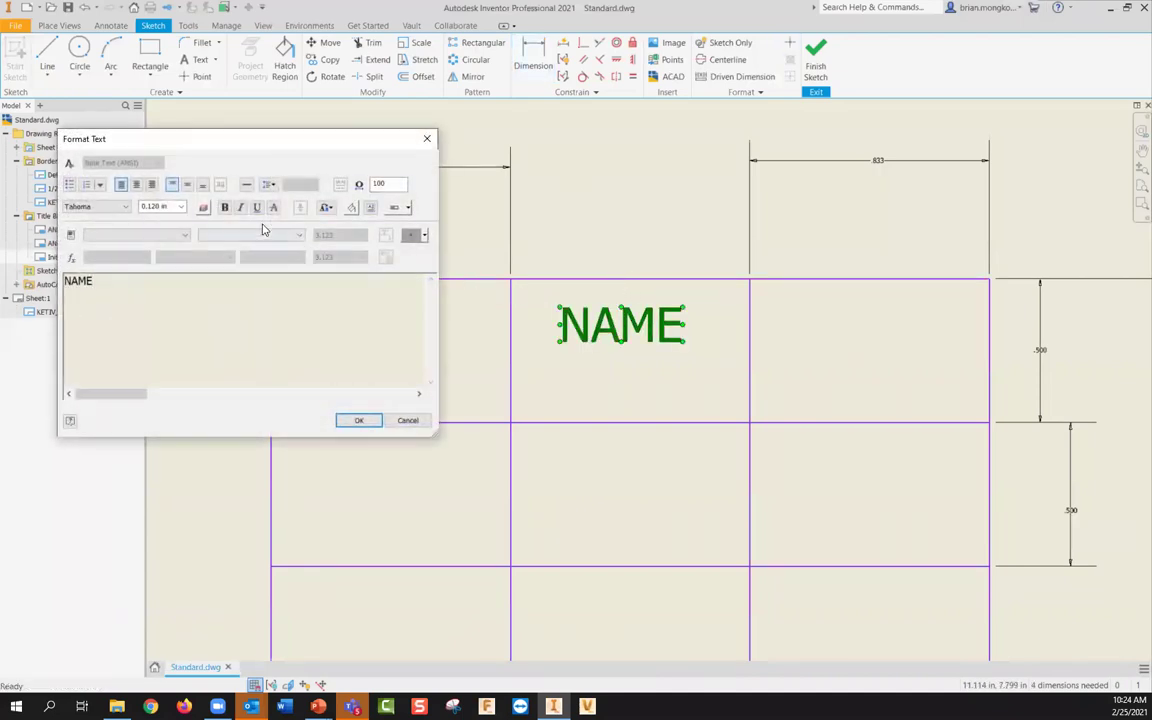
left_click(137, 186)
left_click(362, 421)
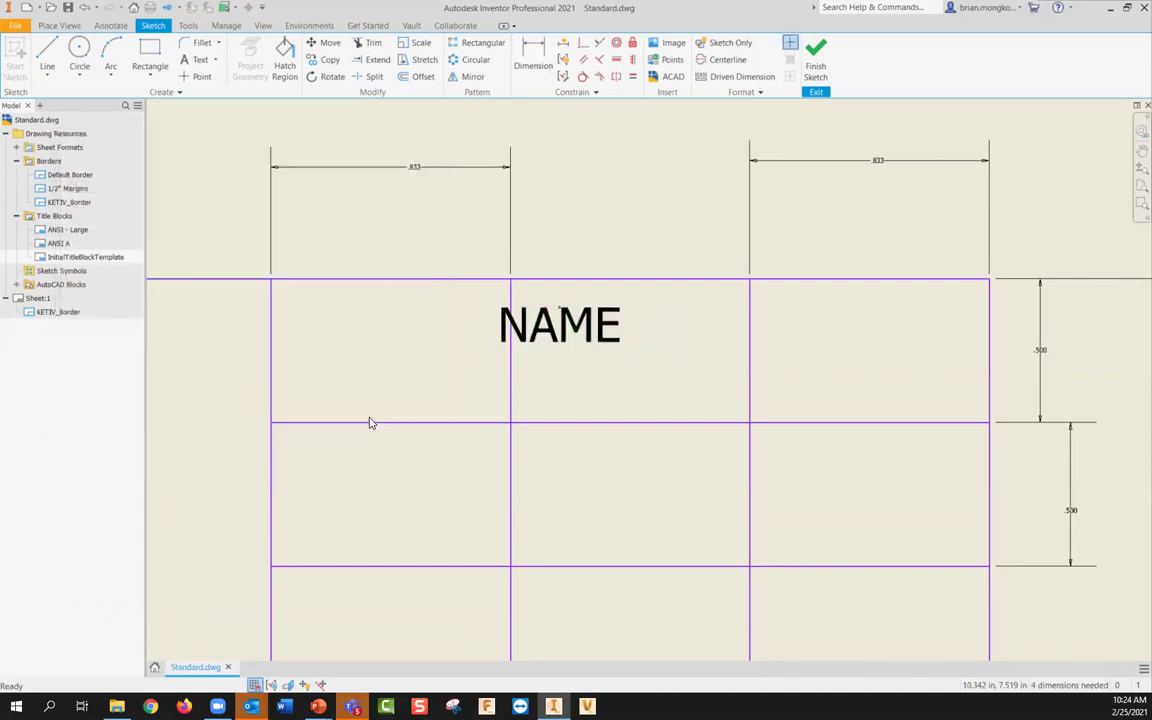
Step: Move the NAME text back inside its cell, roughly centered between the column lines
scroll(579, 296, "up", 5)
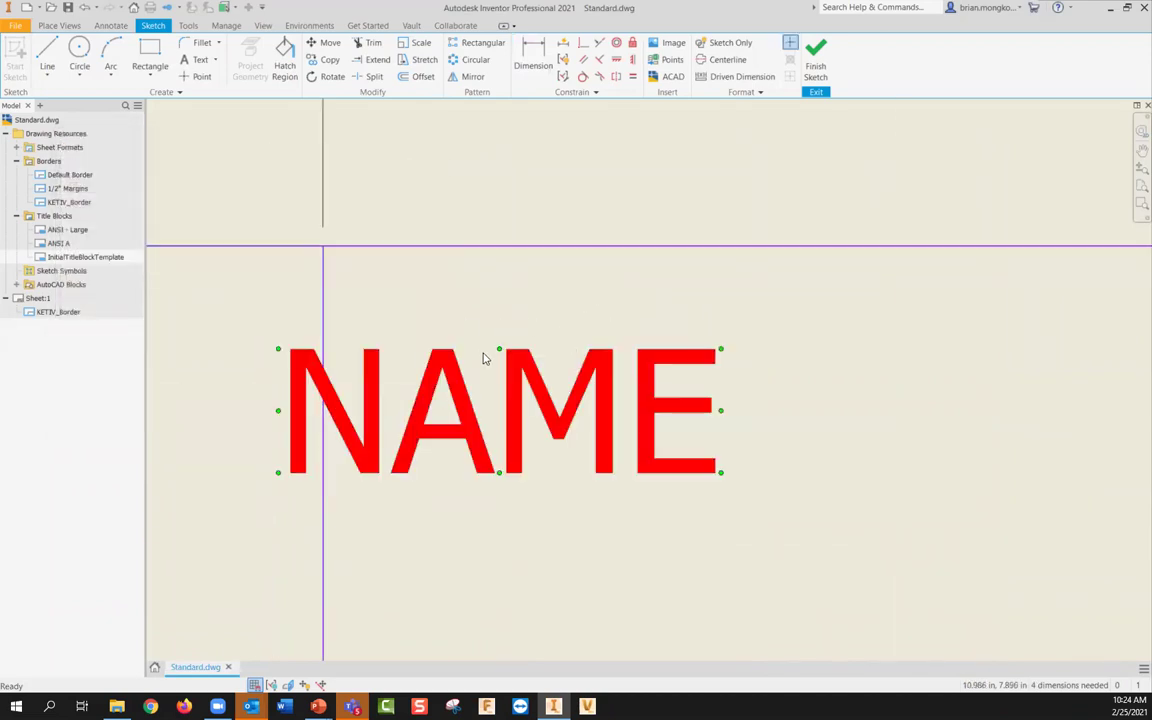
scroll(613, 279, "down", 5)
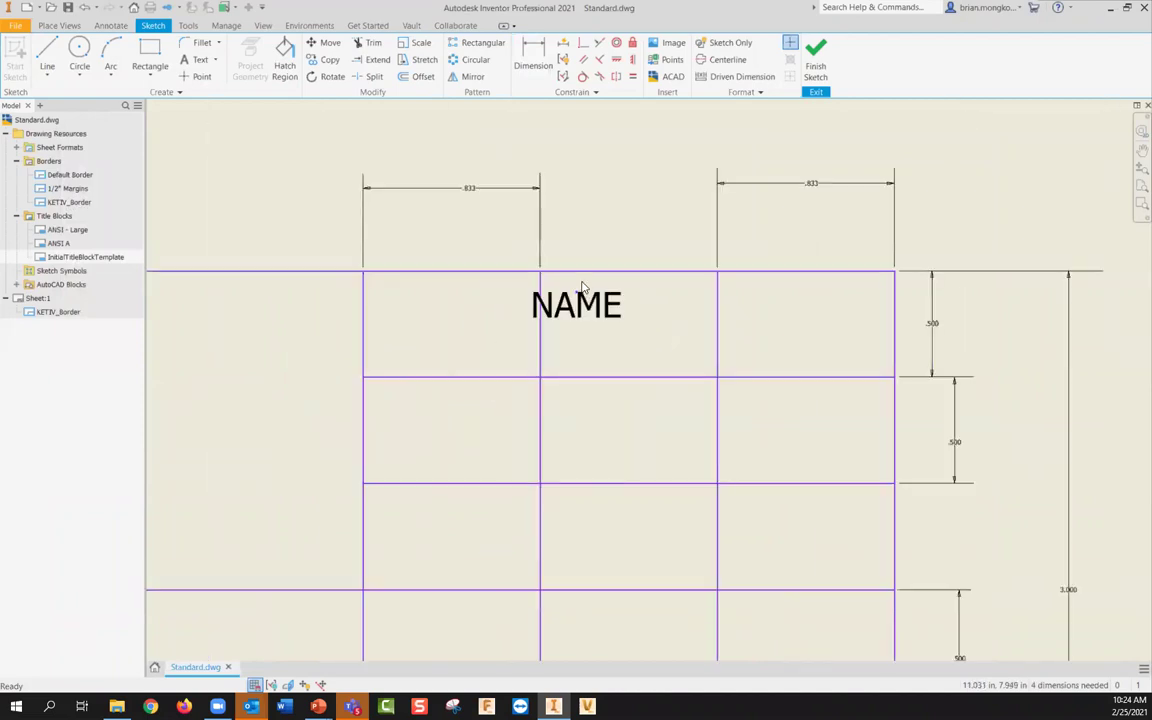
left_click_drag(577, 308, 644, 323)
left_click(638, 438)
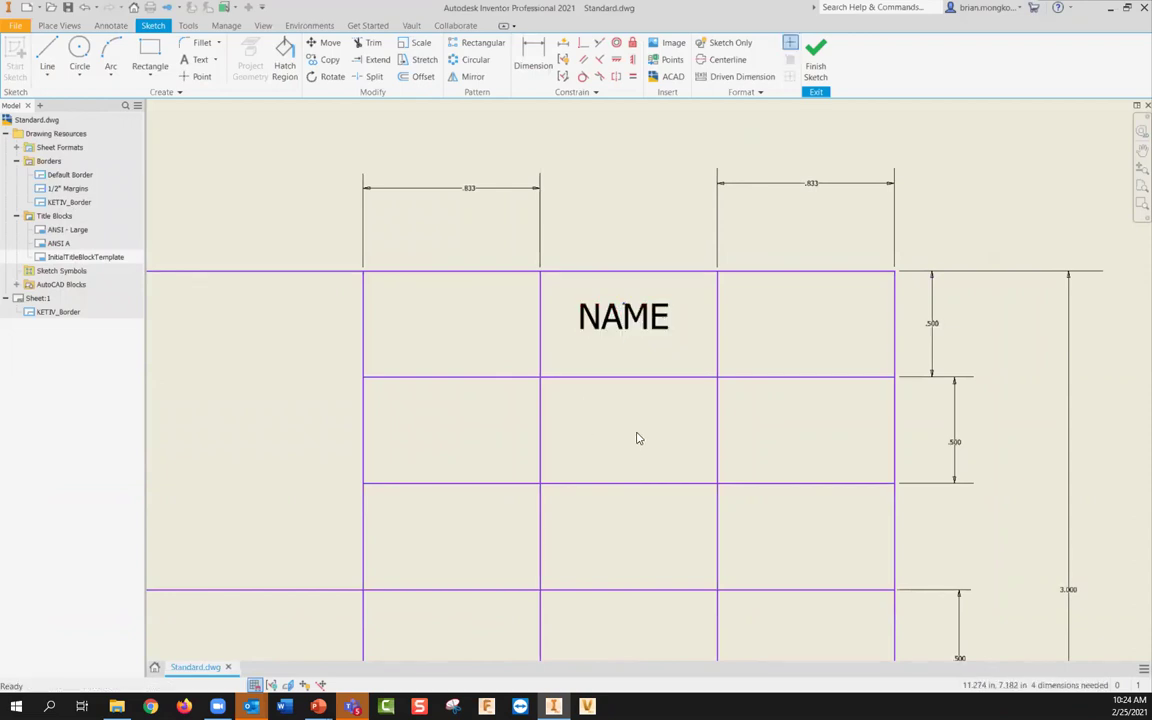
left_click(630, 322)
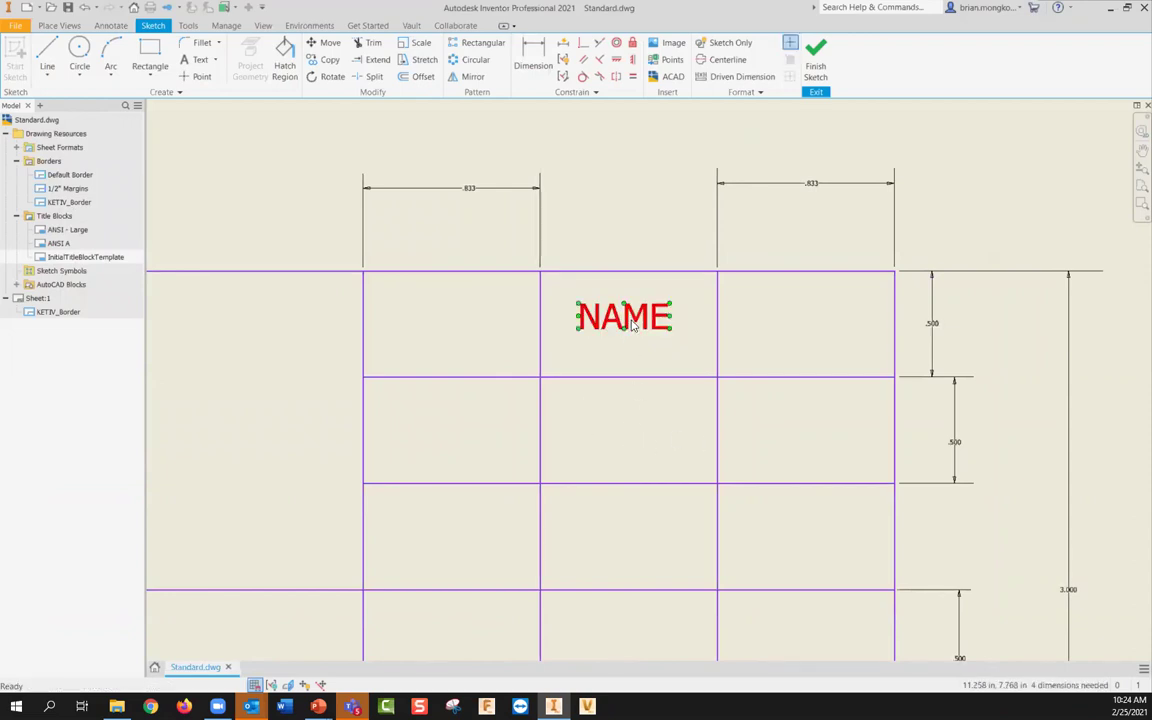
left_click_drag(630, 322, 636, 326)
scroll(645, 307, "up", 1)
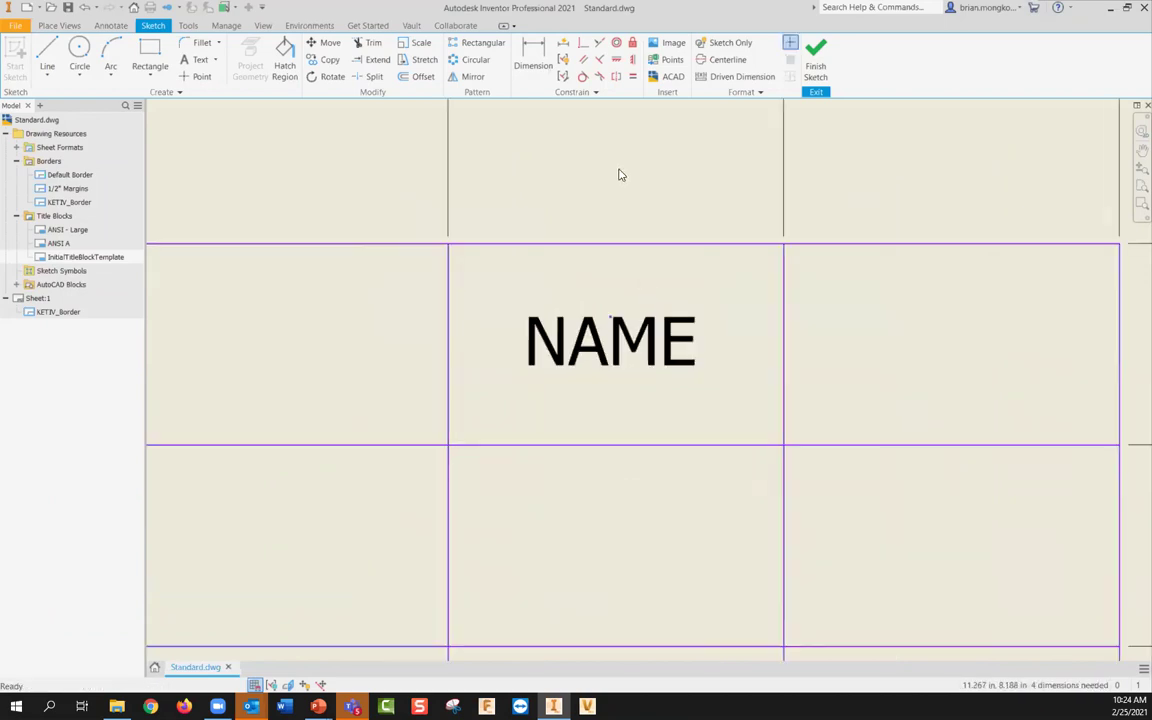
Step: Draw a short vertical helper line down from the top edge of the NAME cell
scroll(617, 175, "down", 2)
left_click(47, 55)
scroll(544, 224, "up", 3)
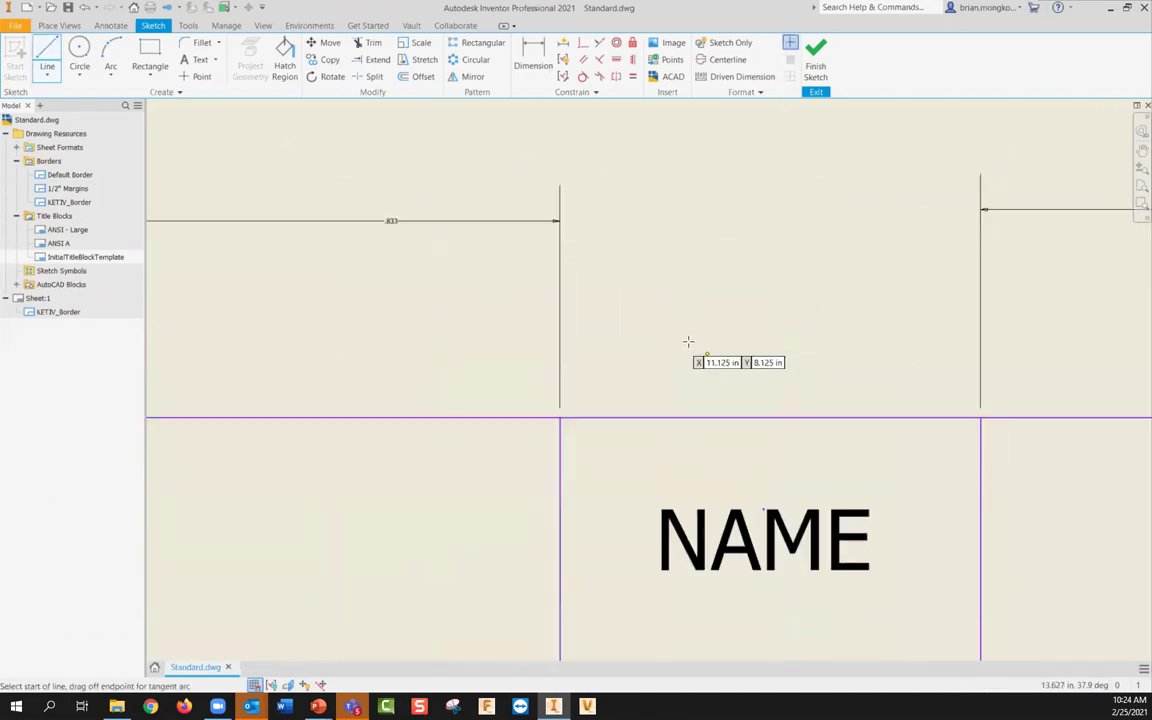
scroll(687, 339, "down", 2)
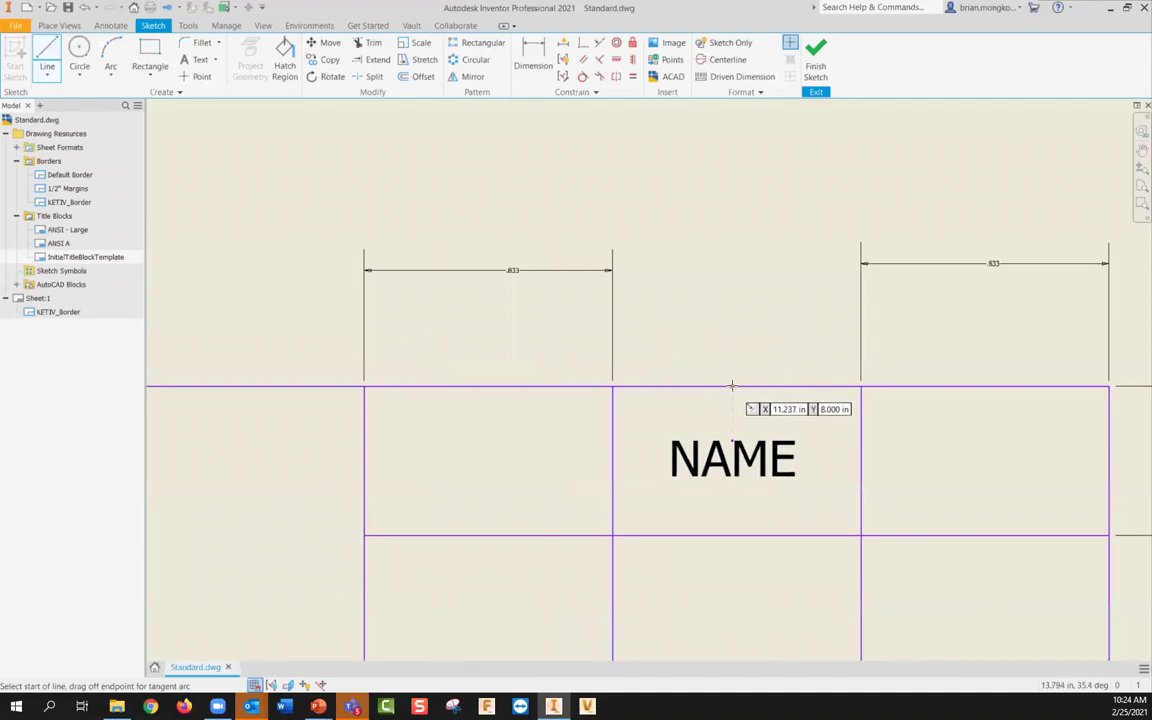
scroll(690, 385, "down", 2)
scroll(670, 380, "up", 3)
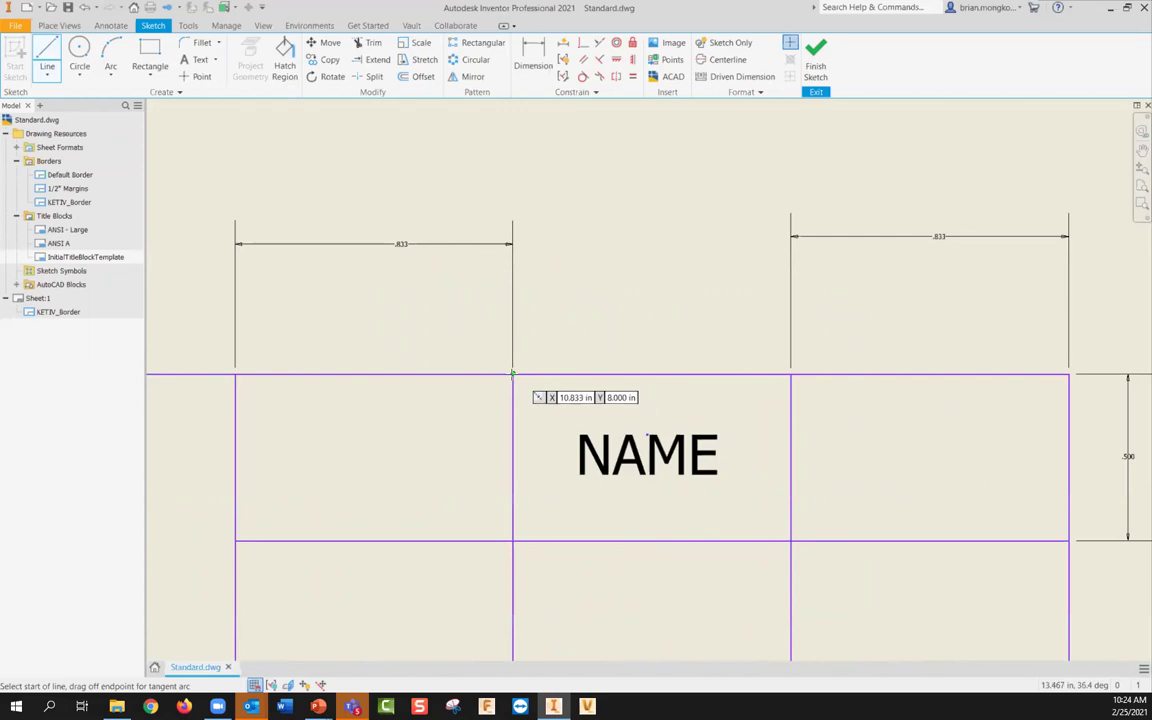
left_click(609, 375)
key("Return")
key("Escape")
Step: Dimension the helper line 0.417 in from the NAME cell's right column line, half the cell width
key("d")
left_click(611, 386)
left_click(789, 386)
left_click(708, 343)
type(".833")
key("Return")
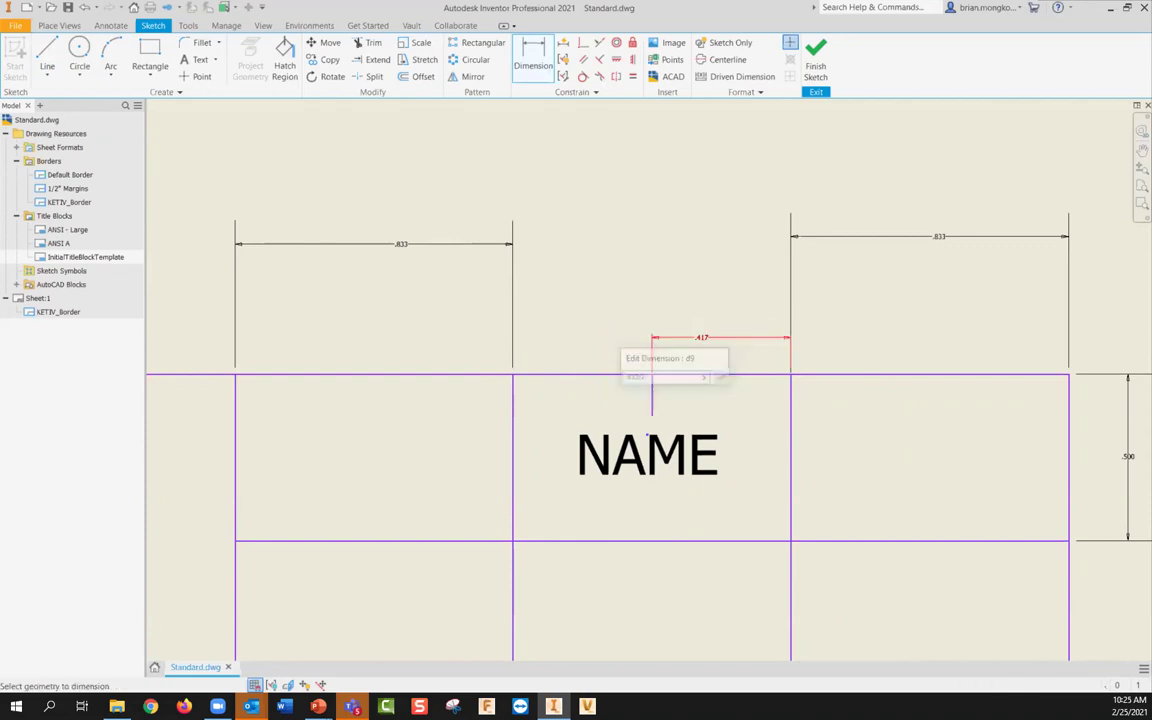
Step: Snap the NAME text's anchor point to the helper line's lower end and delete the helper line
left_click_drag(648, 440, 653, 420)
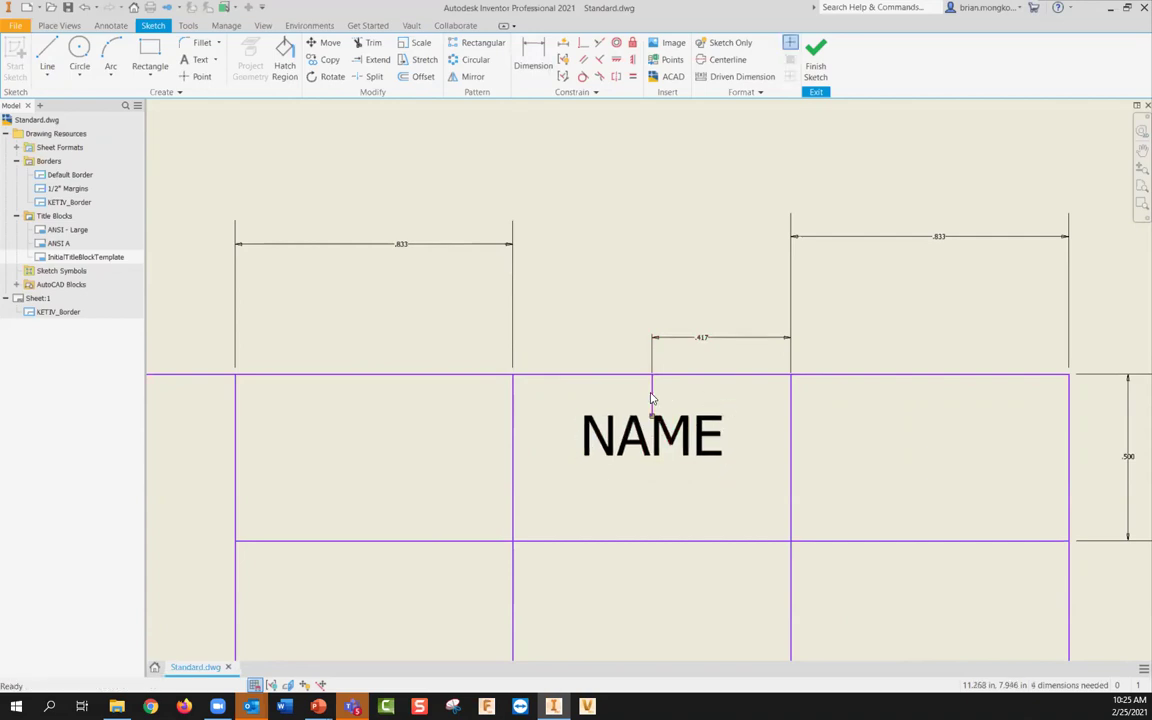
key("Delete")
Step: Move the NAME text down to about the vertical middle of its cell, keeping it horizontally centered
scroll(662, 303, "down", 3)
scroll(666, 315, "up", 2)
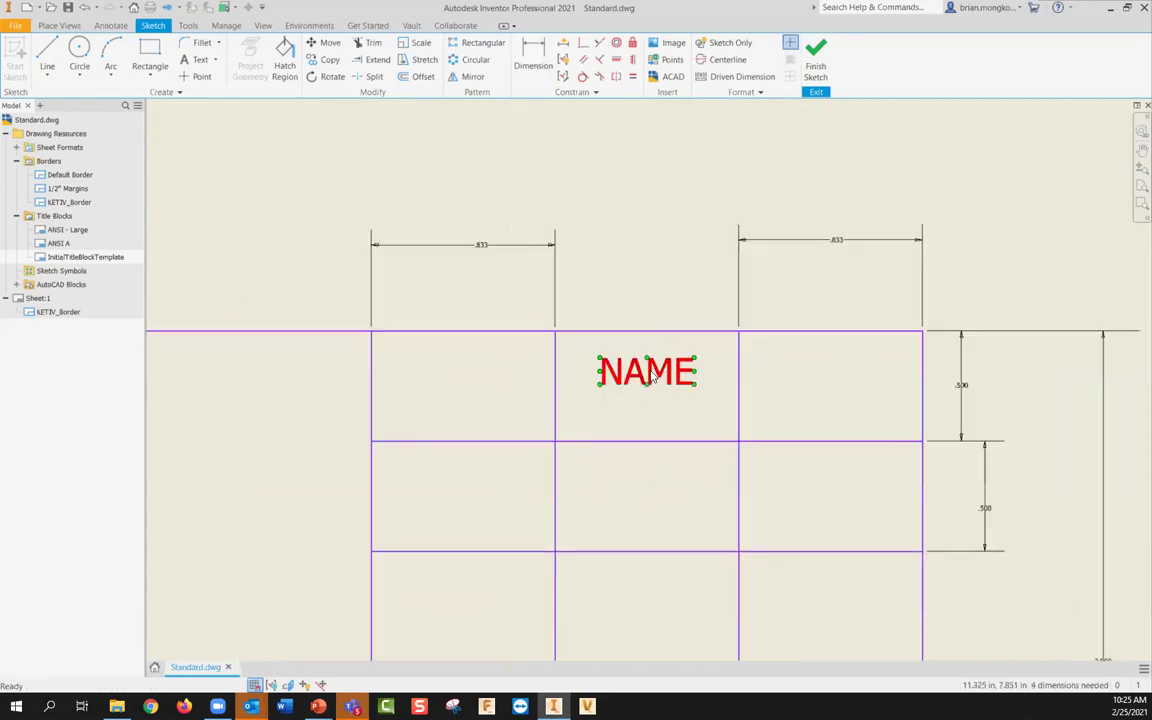
scroll(648, 376, "up", 2)
left_click_drag(648, 376, 655, 395)
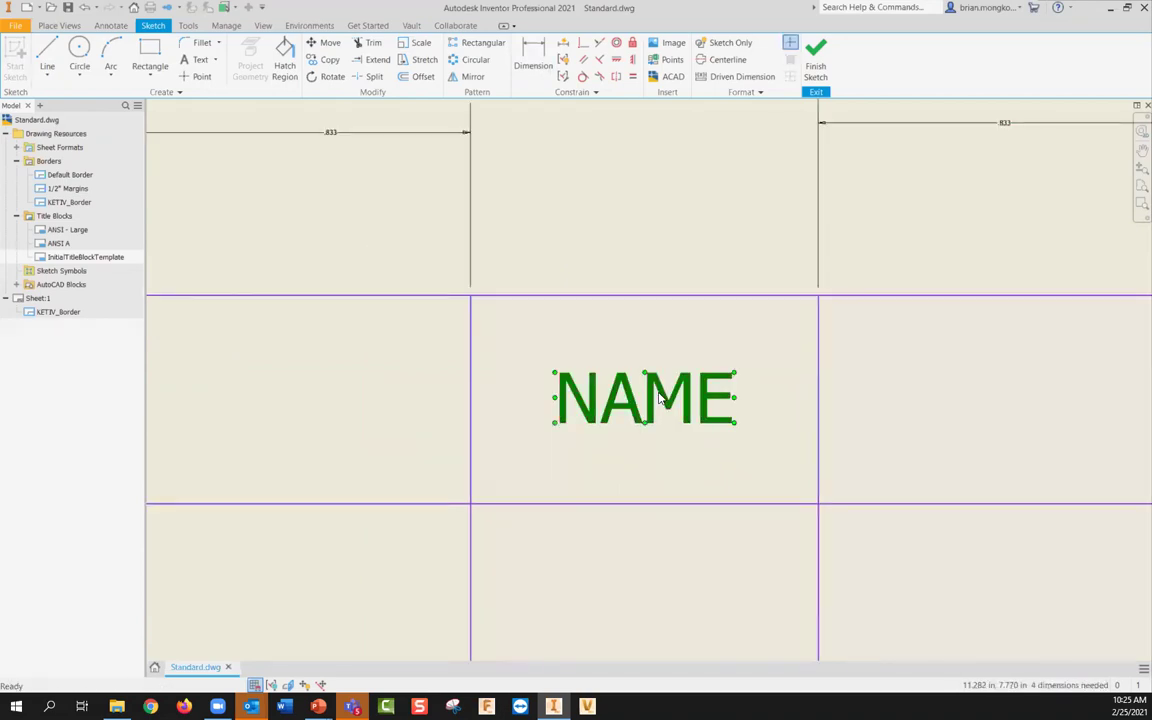
Step: Dimension the NAME text's anchor point 0.19 in below the title block's top edge
scroll(660, 398, "down", 5)
scroll(688, 380, "up", 4)
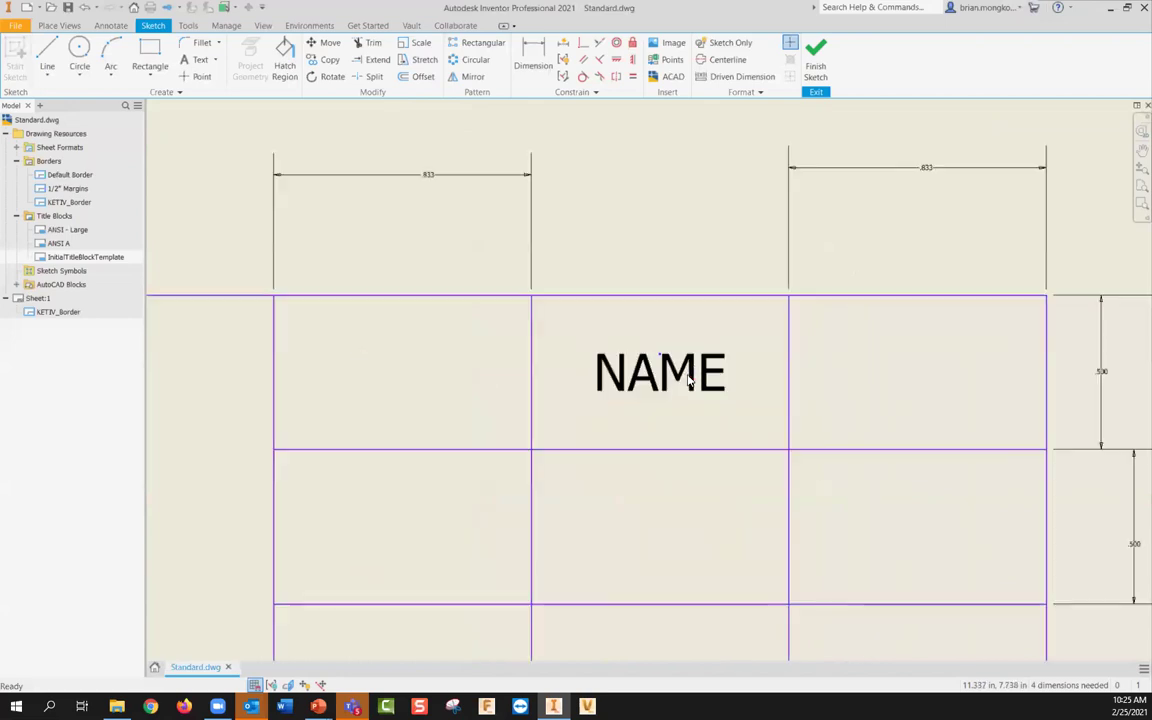
scroll(717, 263, "down", 3)
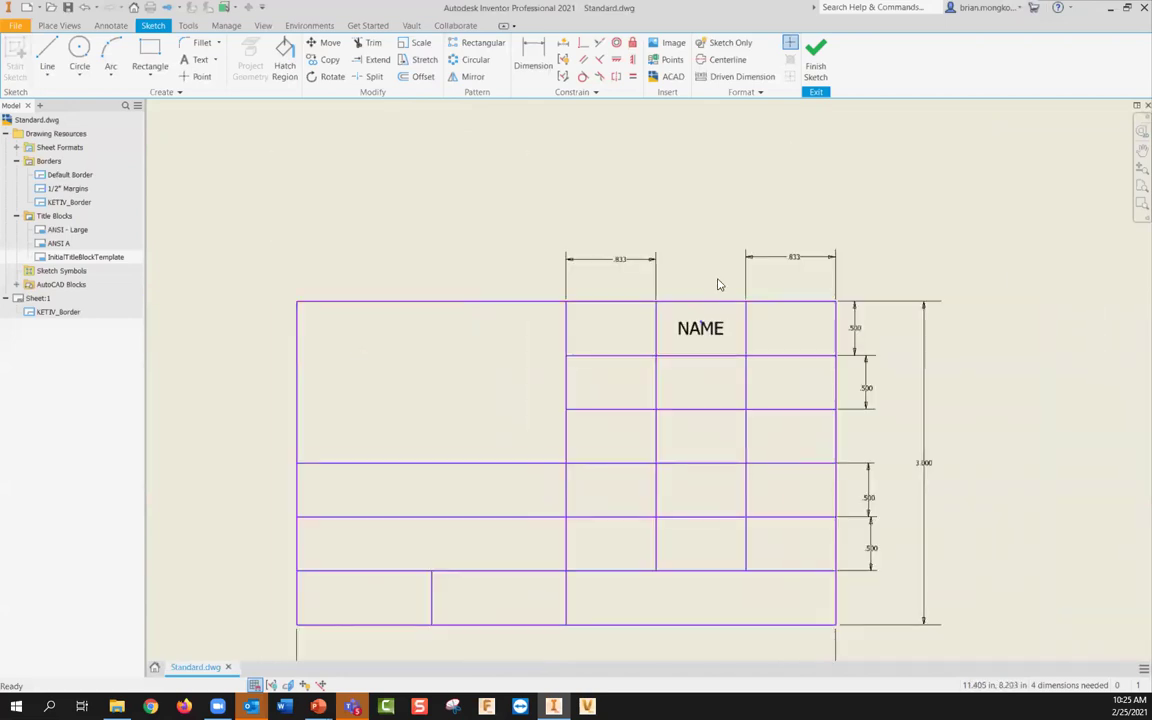
scroll(717, 285, "up", 3)
scroll(743, 350, "up", 4)
left_click(535, 400)
left_click(568, 259)
left_click(615, 319)
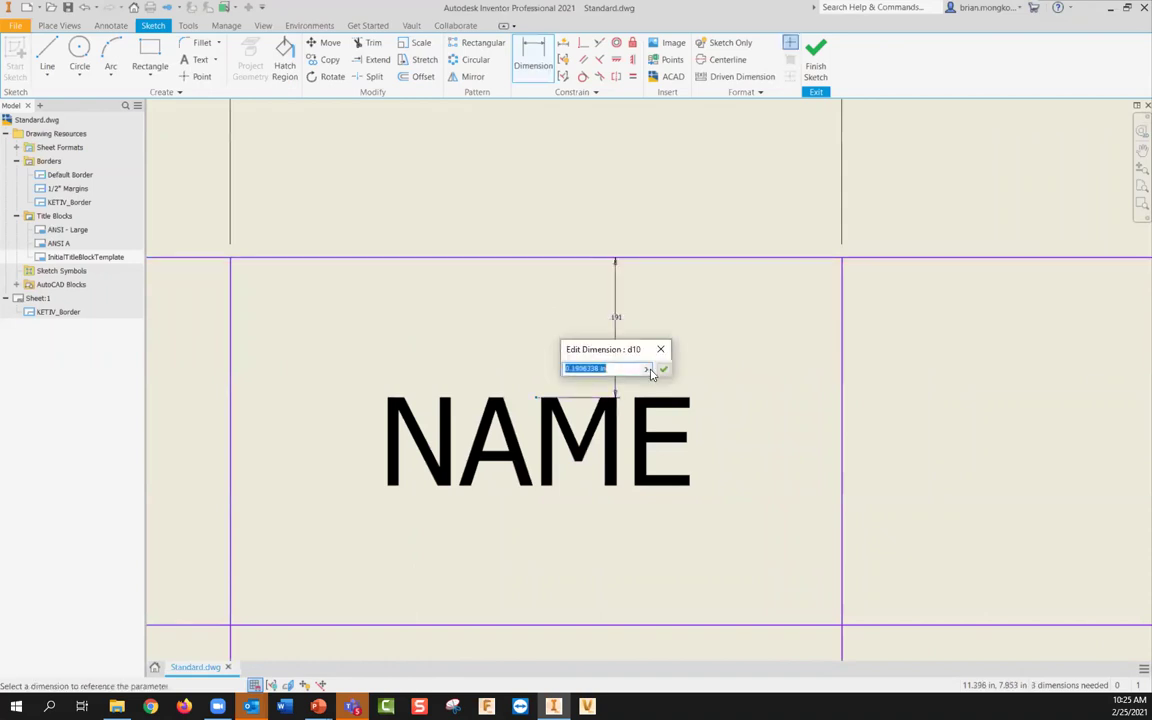
type(".19")
key("Return")
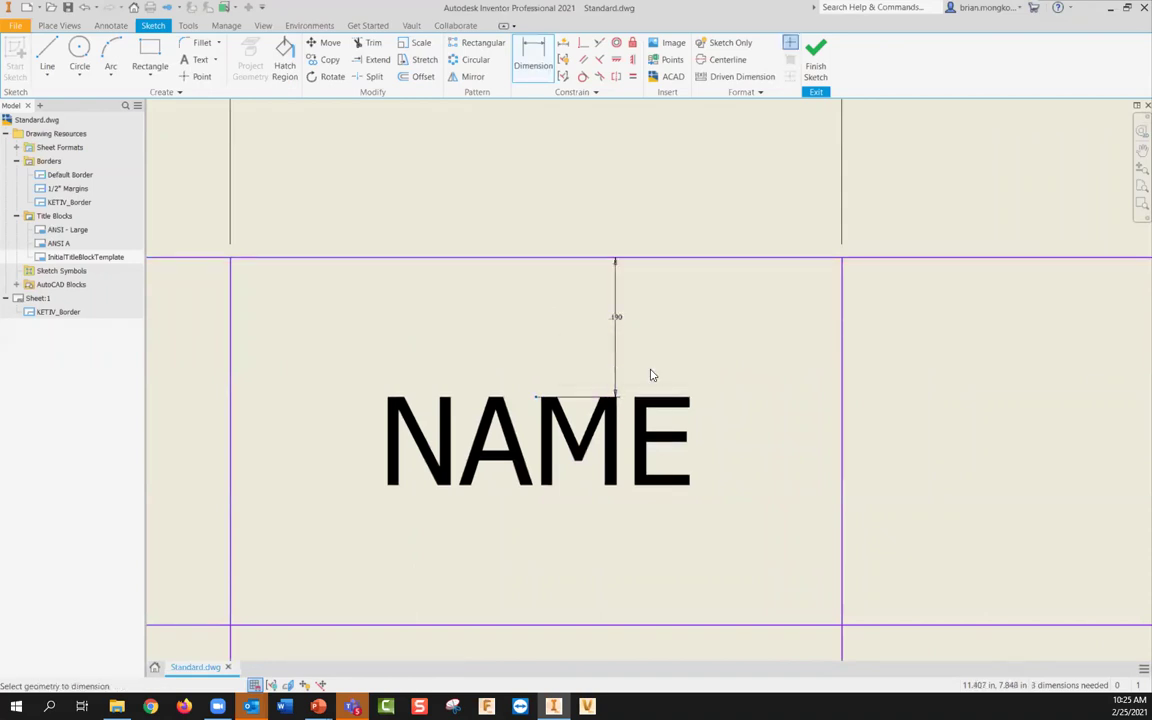
Step: Shift the 0.19 in dimension to the other side of the NAME text's anchor point, and dimension the anchor horizontally from the cell's right column line
left_click_drag(630, 326, 506, 314)
left_click(537, 400)
left_click(838, 398)
left_click(694, 206)
key("Return")
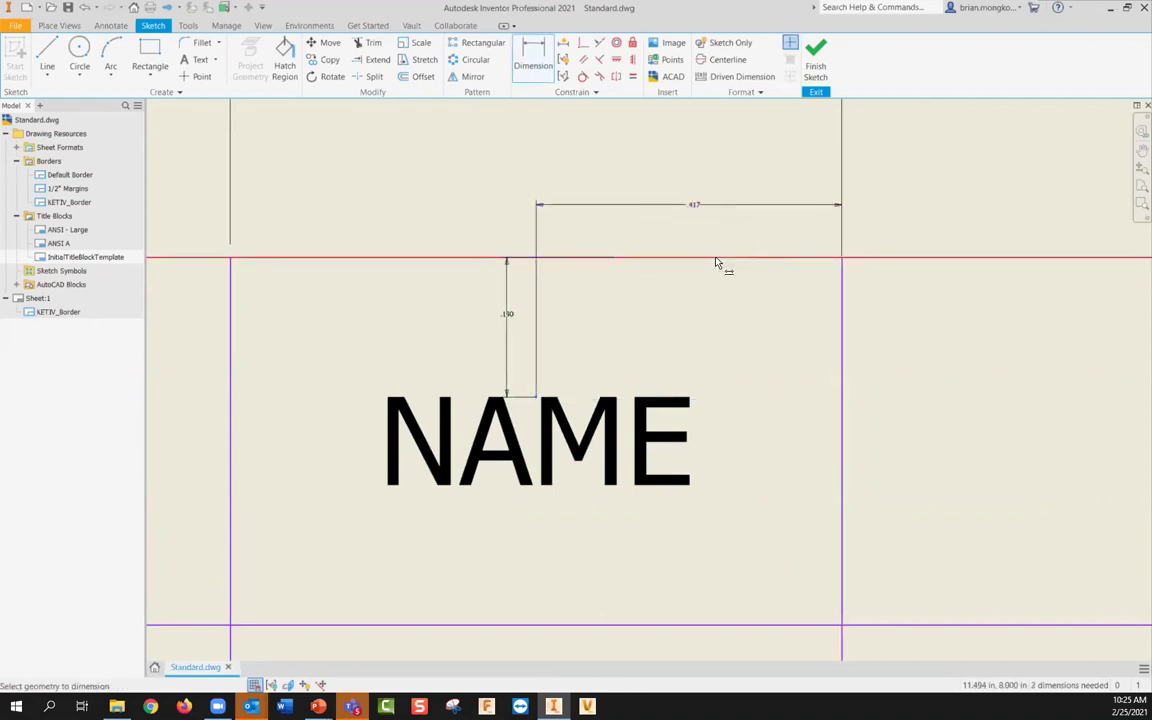
Step: Set the NAME anchor's horizontal dimension to .833/2 and finish dimensioning
double_click(706, 205)
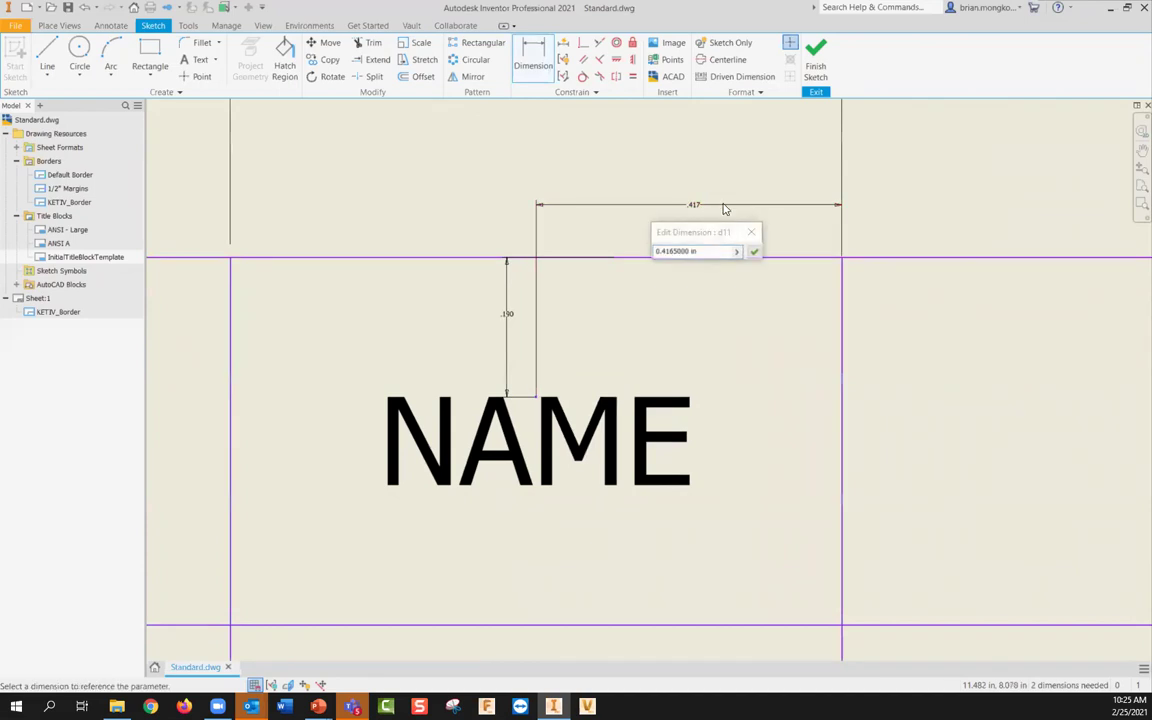
type(".833")
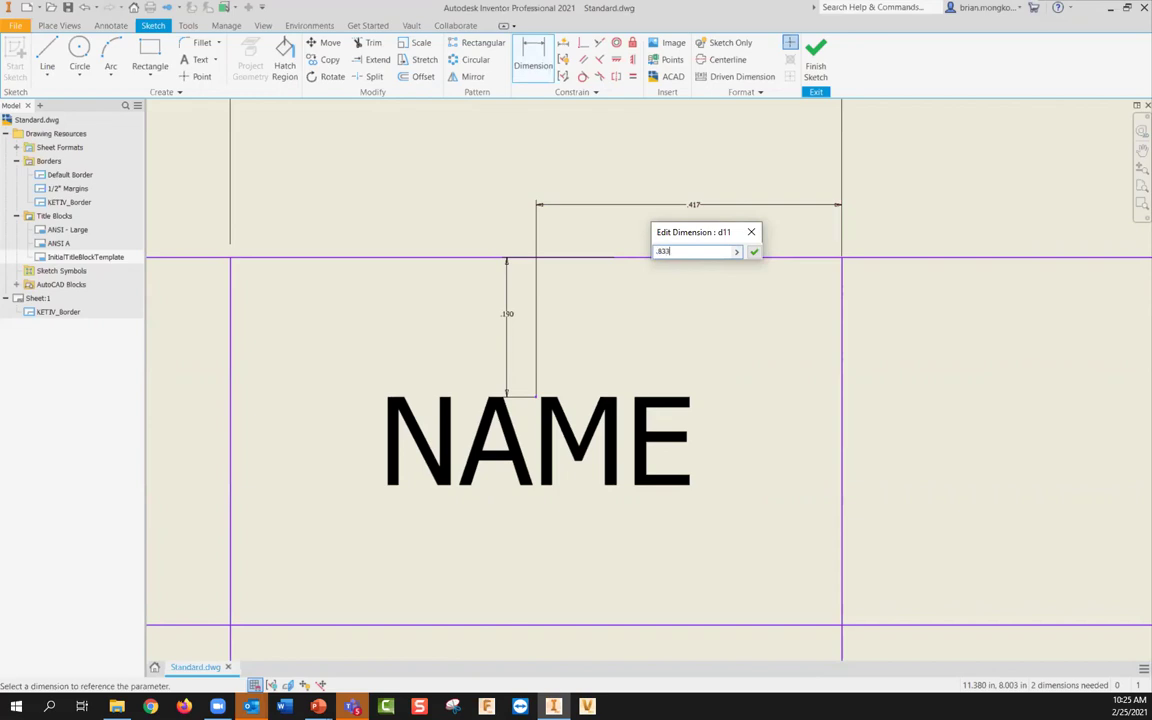
type("/2")
key("Return")
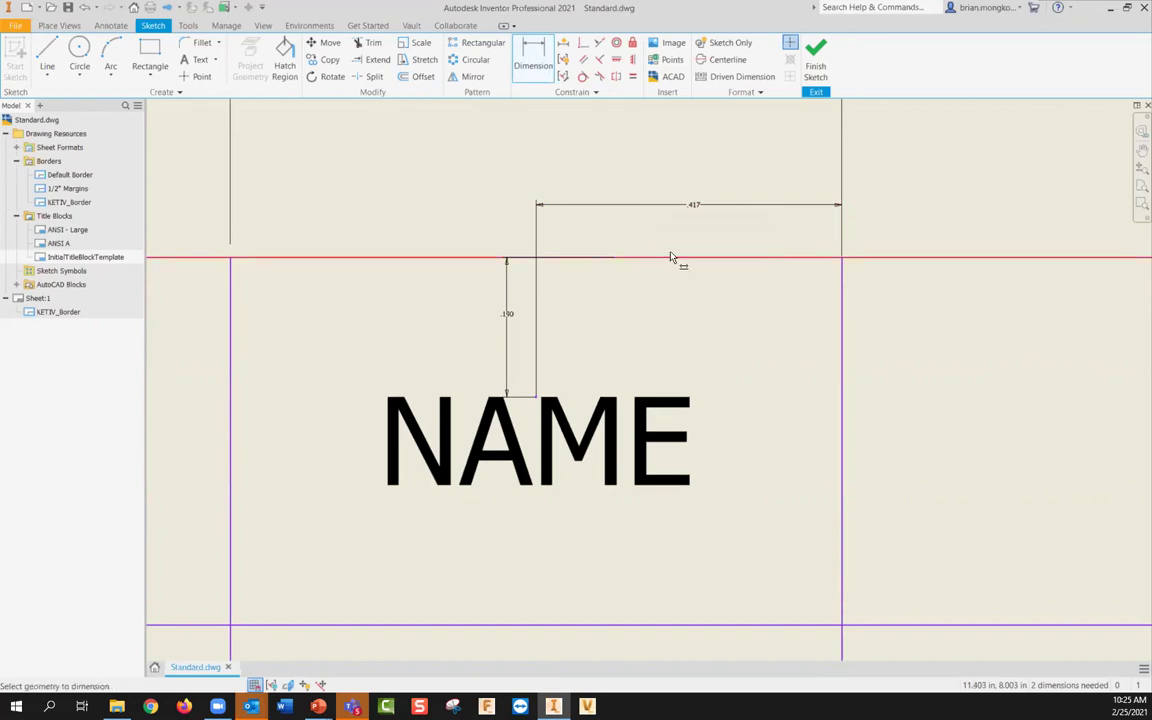
scroll(672, 280, "down", 5)
key("Escape")
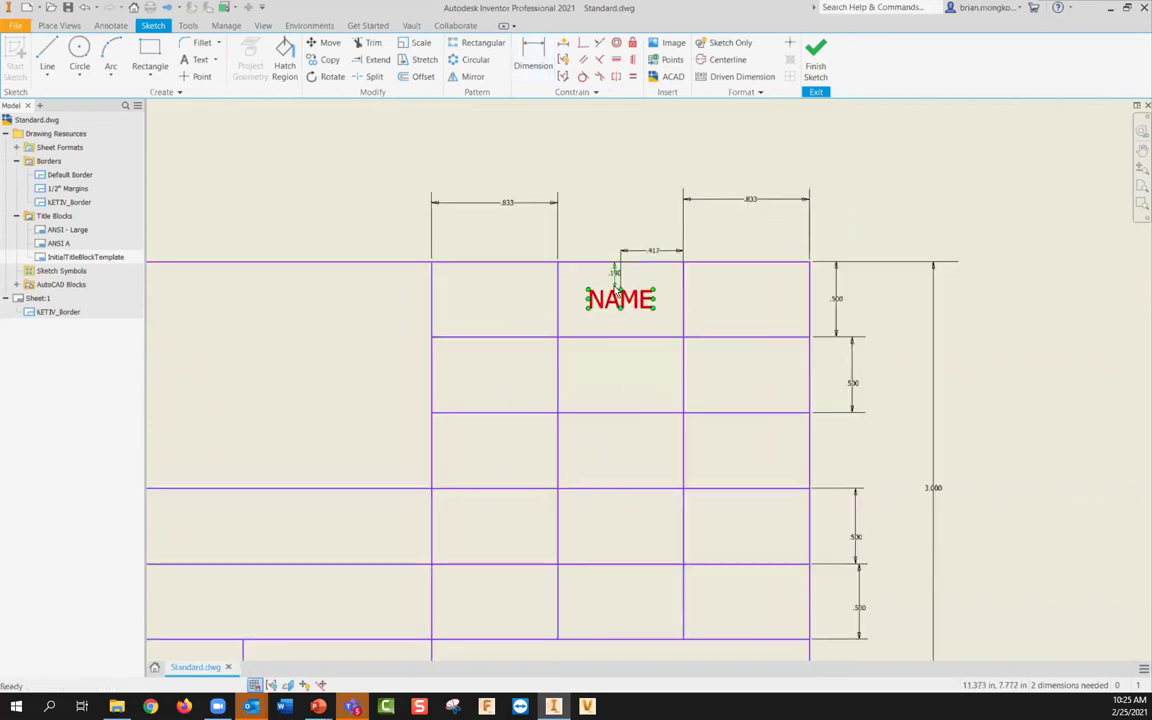
Step: Add the text DATE in the title block's top-row cell to the right of NAME
left_click(172, 67)
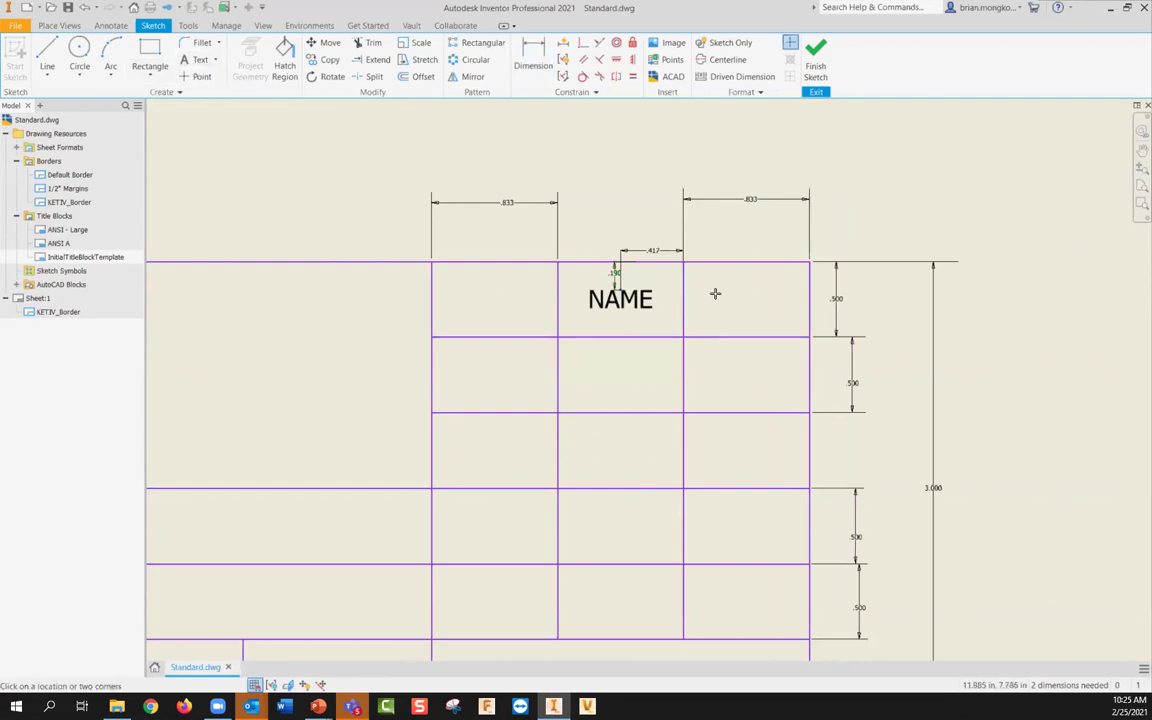
left_click(738, 332)
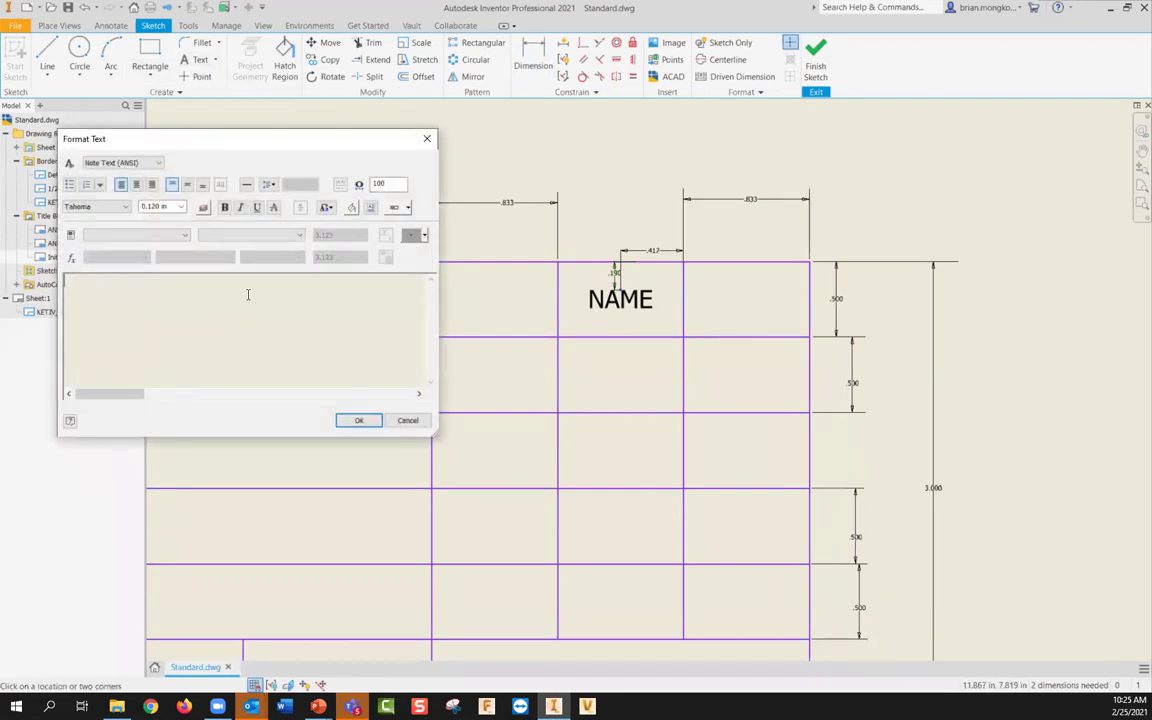
left_click(359, 420)
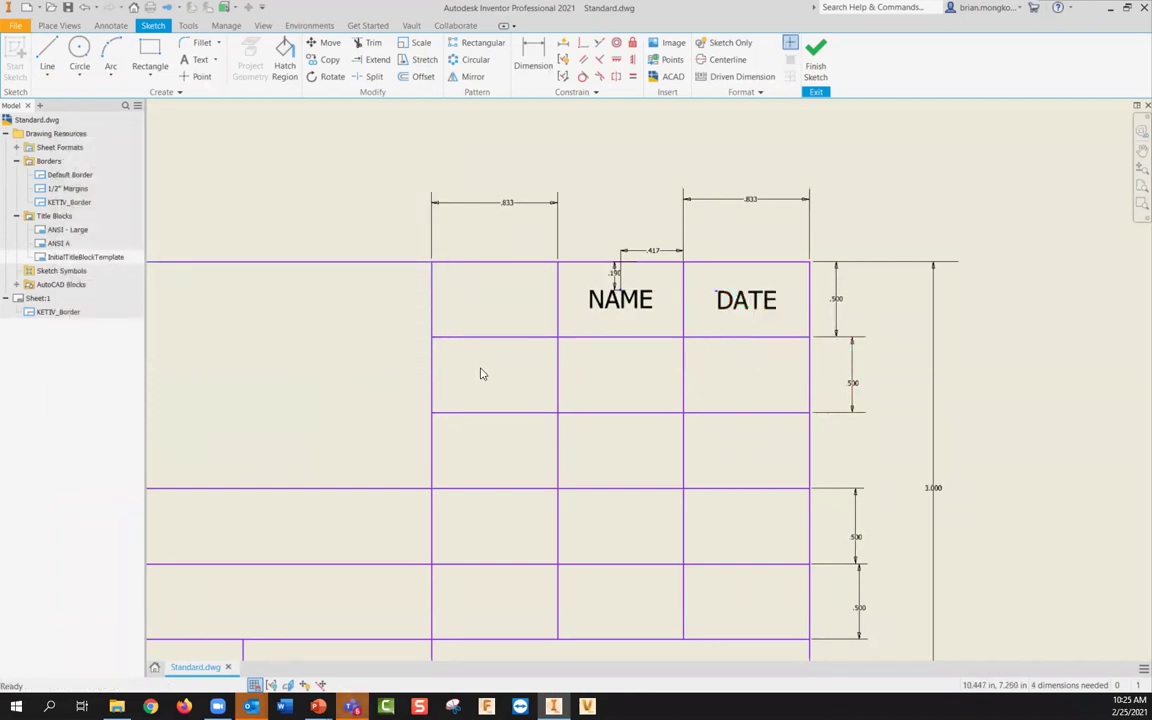
Step: Add the text DESIGNER in the second row's cell of the column before NAME and position it within the cell
left_click(196, 62)
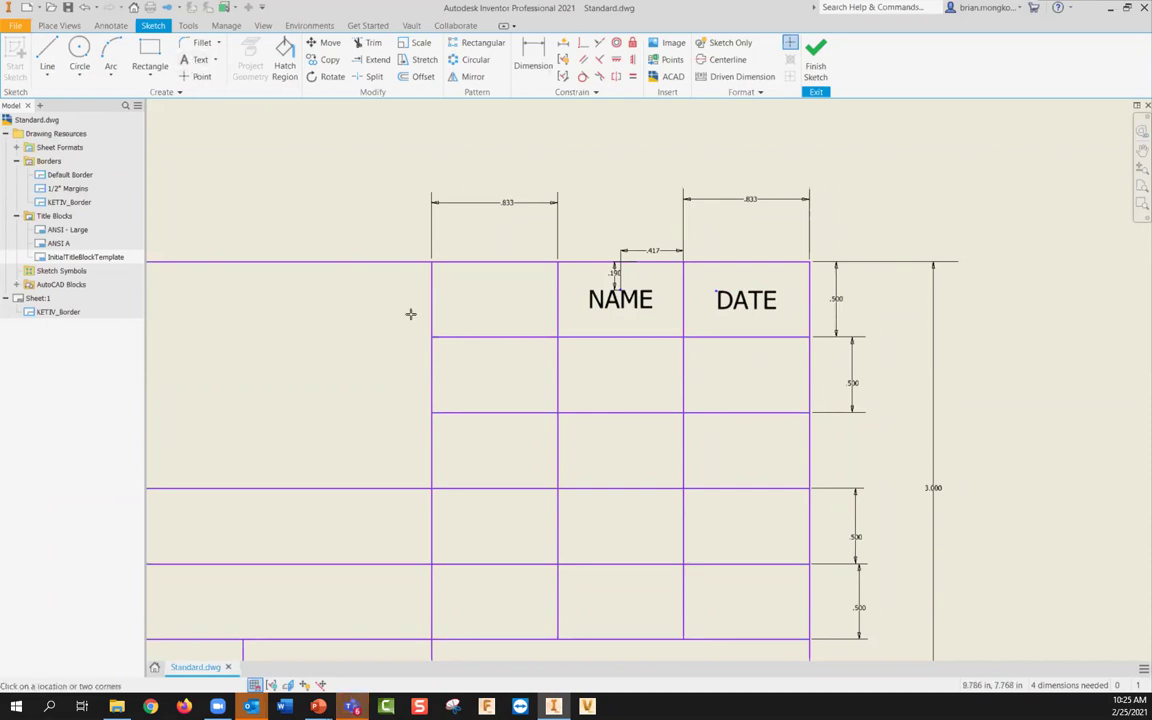
left_click(501, 400)
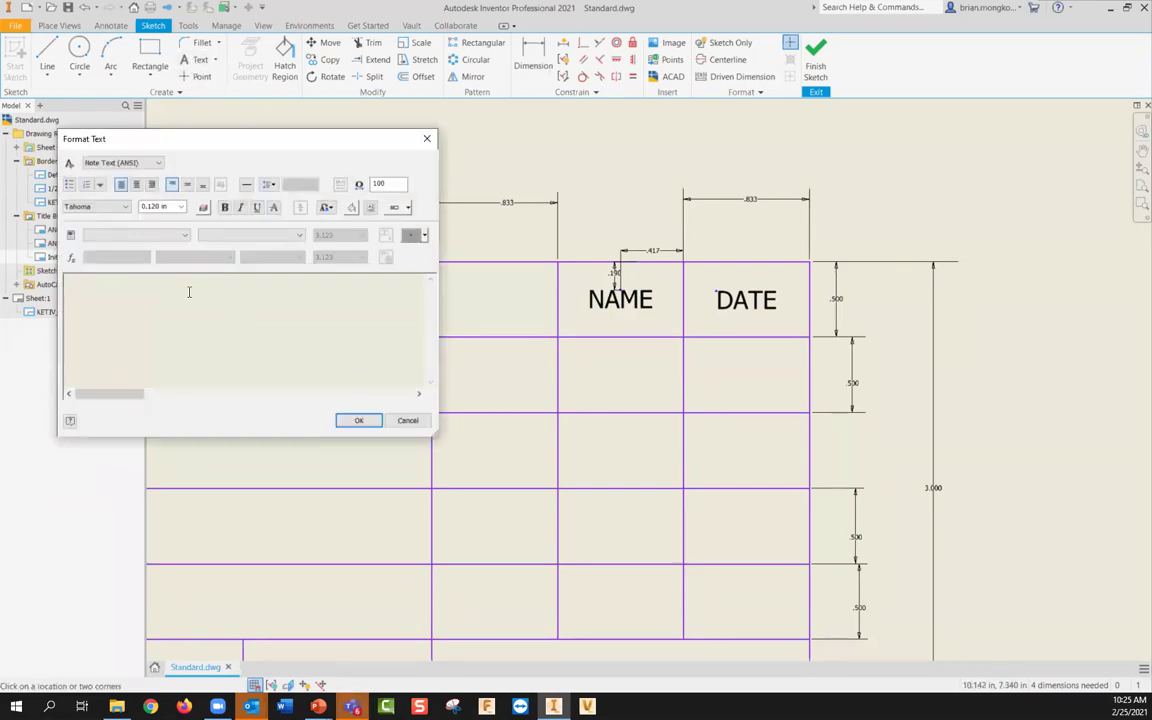
type("DESIGNER")
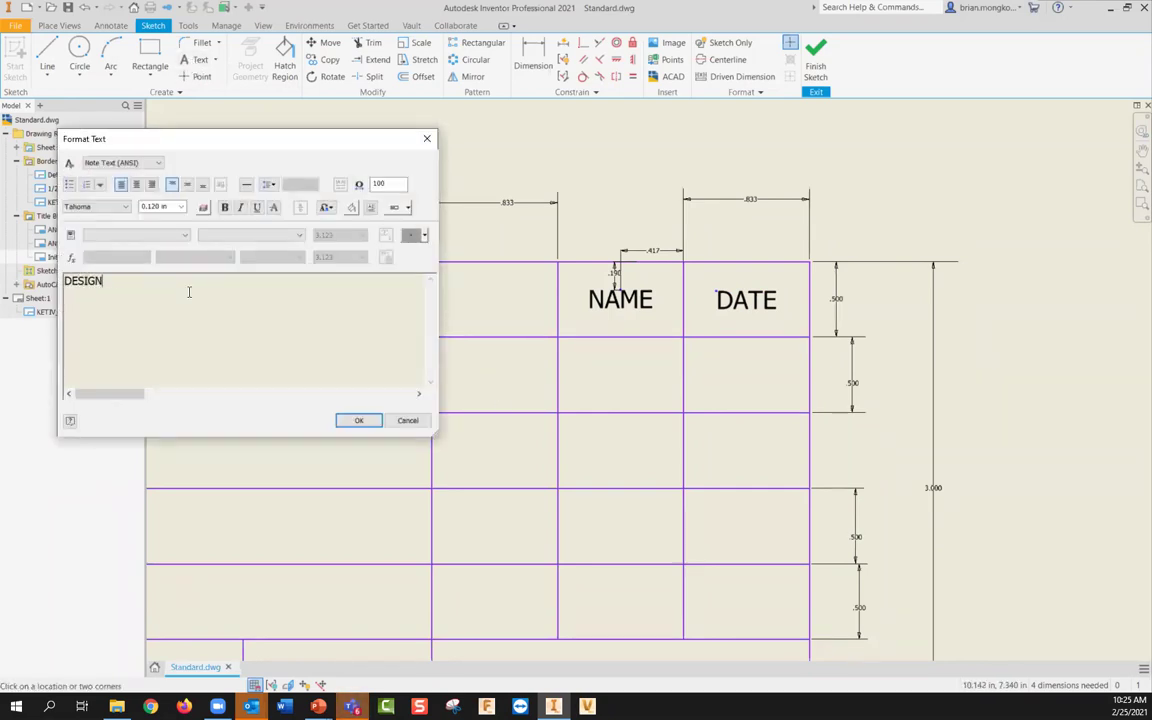
left_click(359, 420)
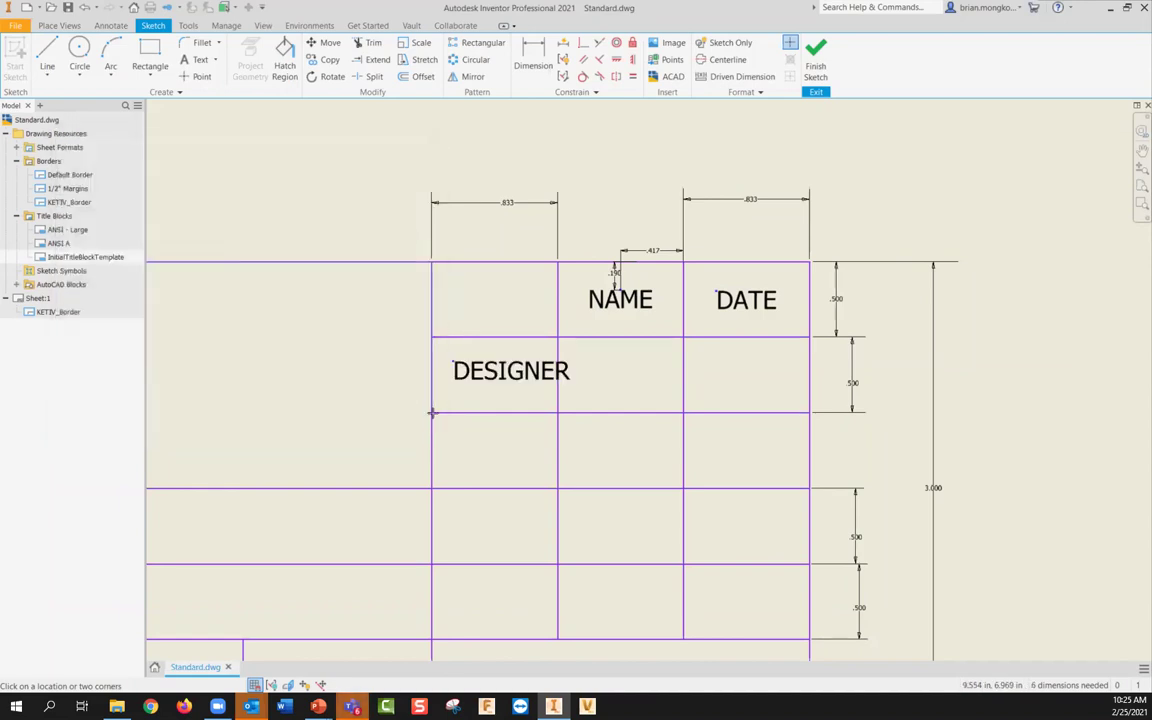
left_click_drag(445, 372, 492, 375)
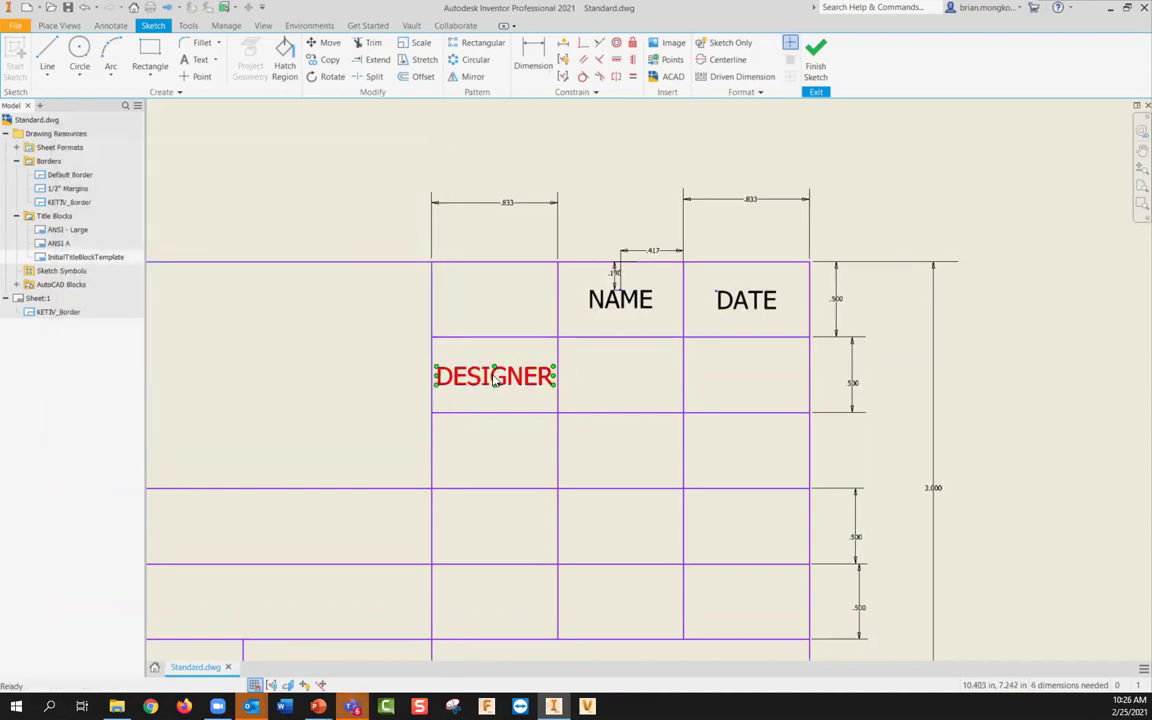
Step: Add center-justified APPROVED BY: text, split over two lines, and position it in the cell below DESIGNER
left_click(188, 60)
left_click(471, 489)
type("APPROVED BY:")
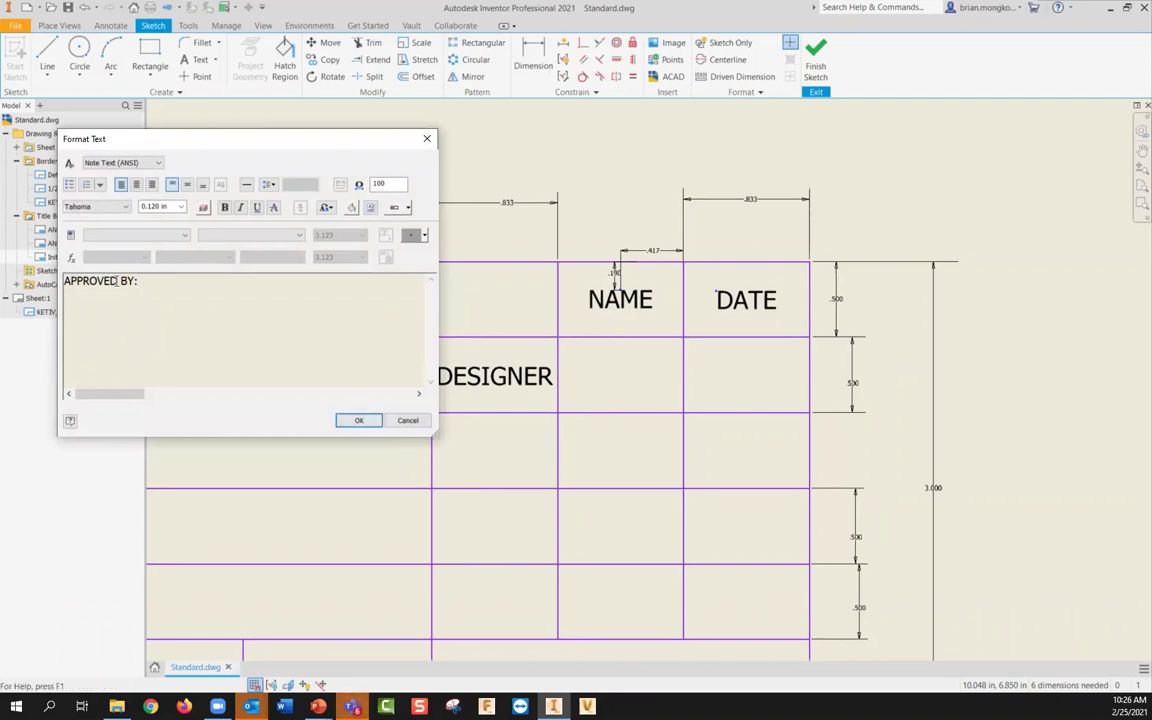
key("Delete")
key("Return")
left_click(137, 185)
left_click(362, 420)
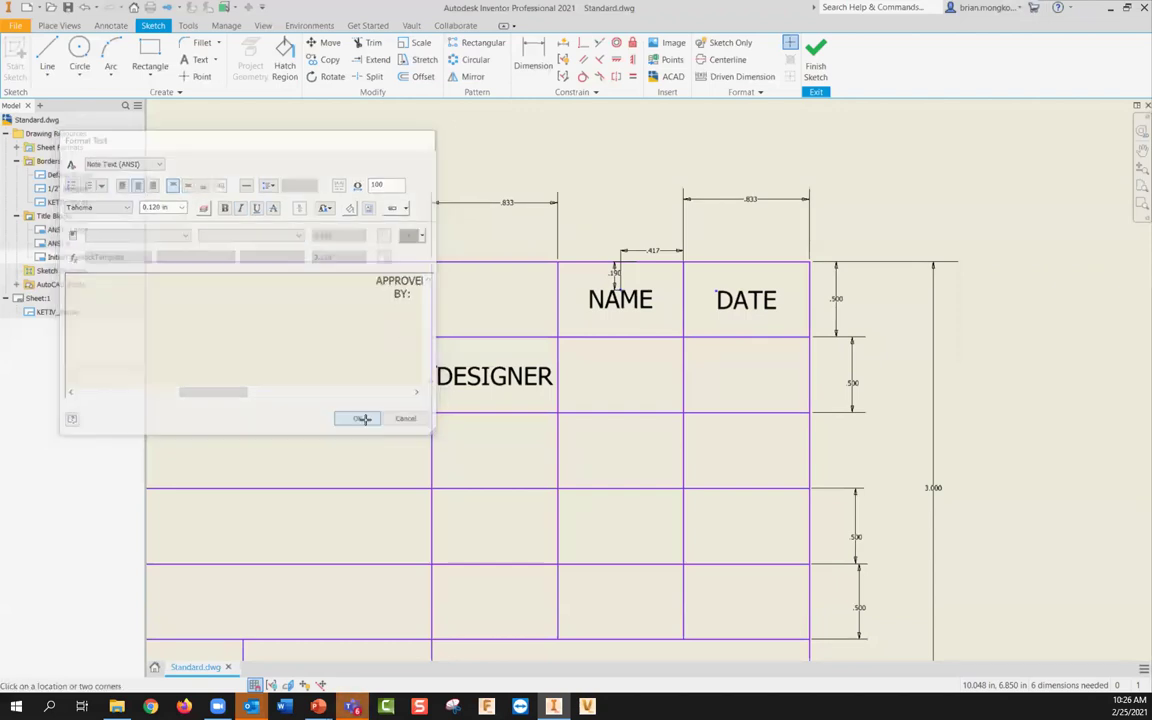
left_click_drag(448, 448, 516, 454)
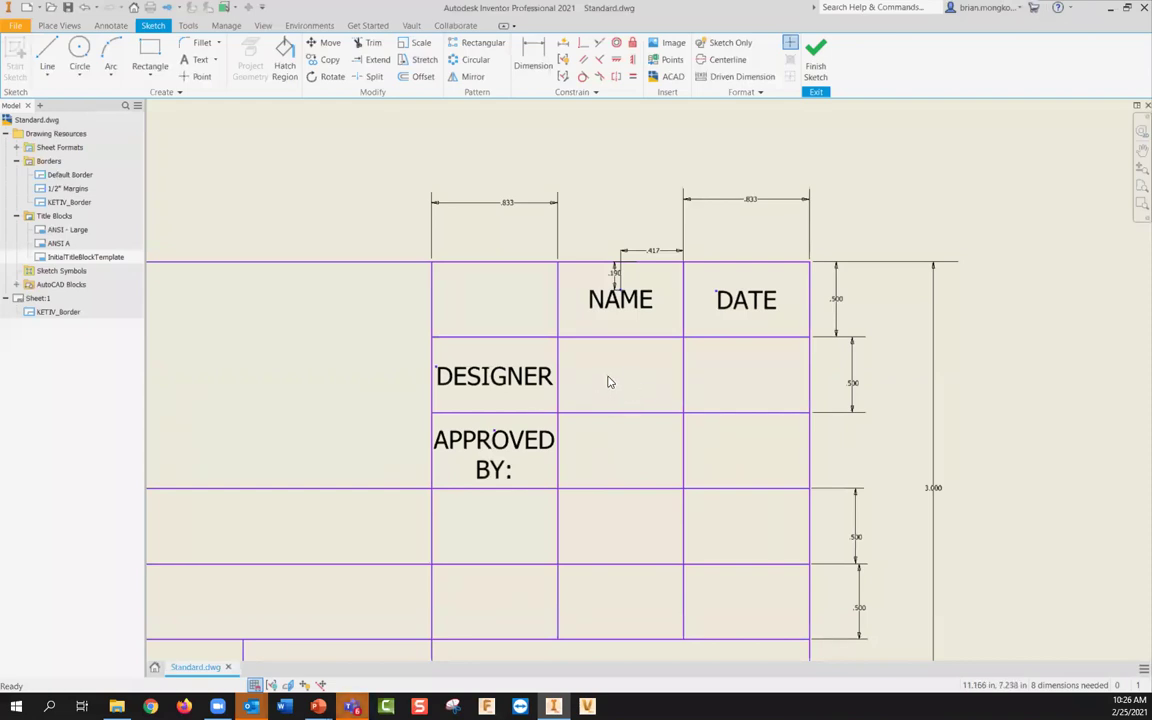
Step: Insert a text field with the model property DESIGNER in the cell below NAME
left_click(190, 59)
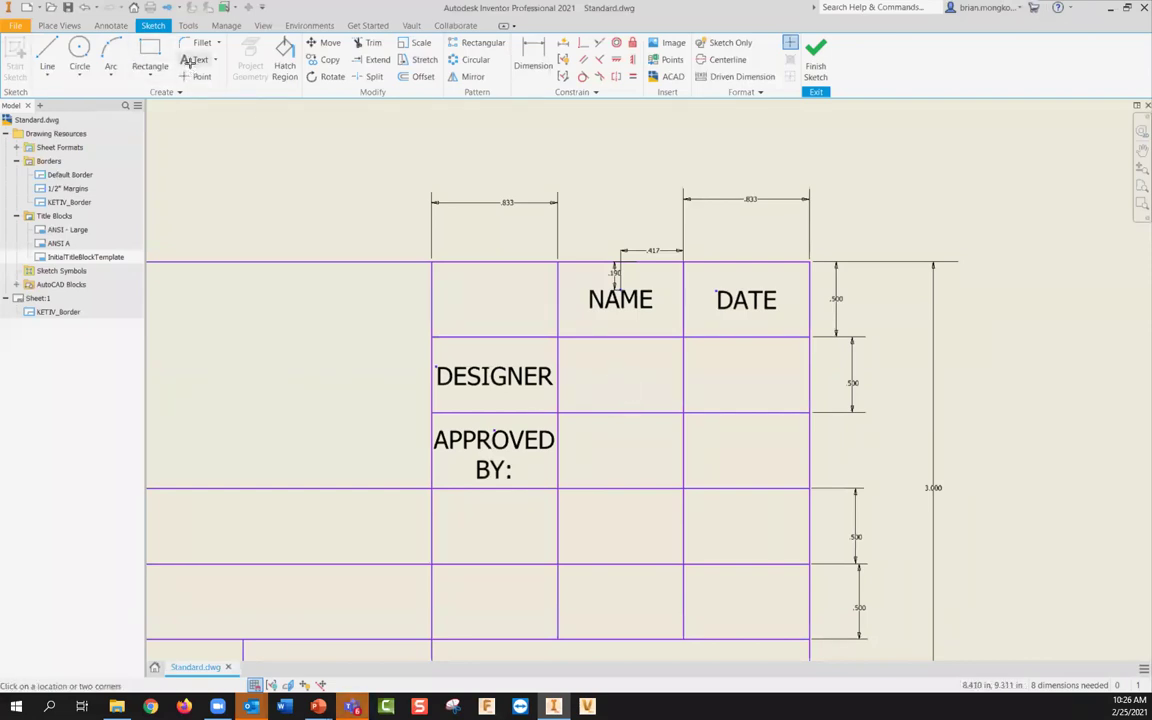
left_click(578, 362)
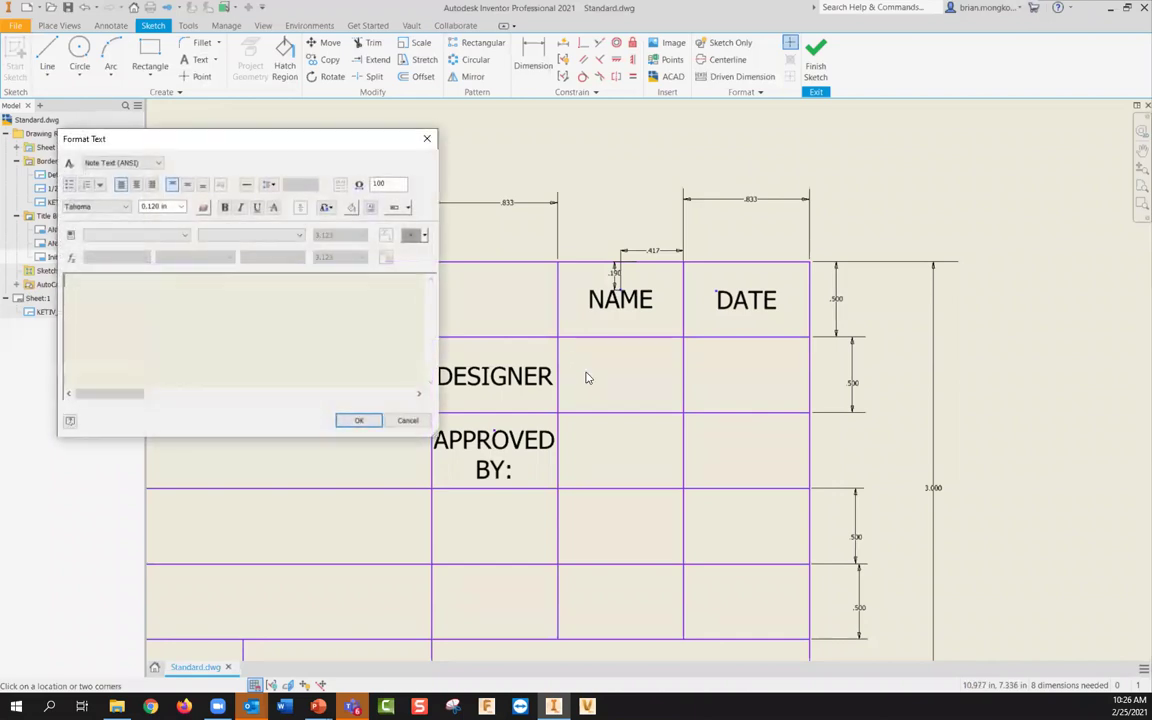
left_click(157, 236)
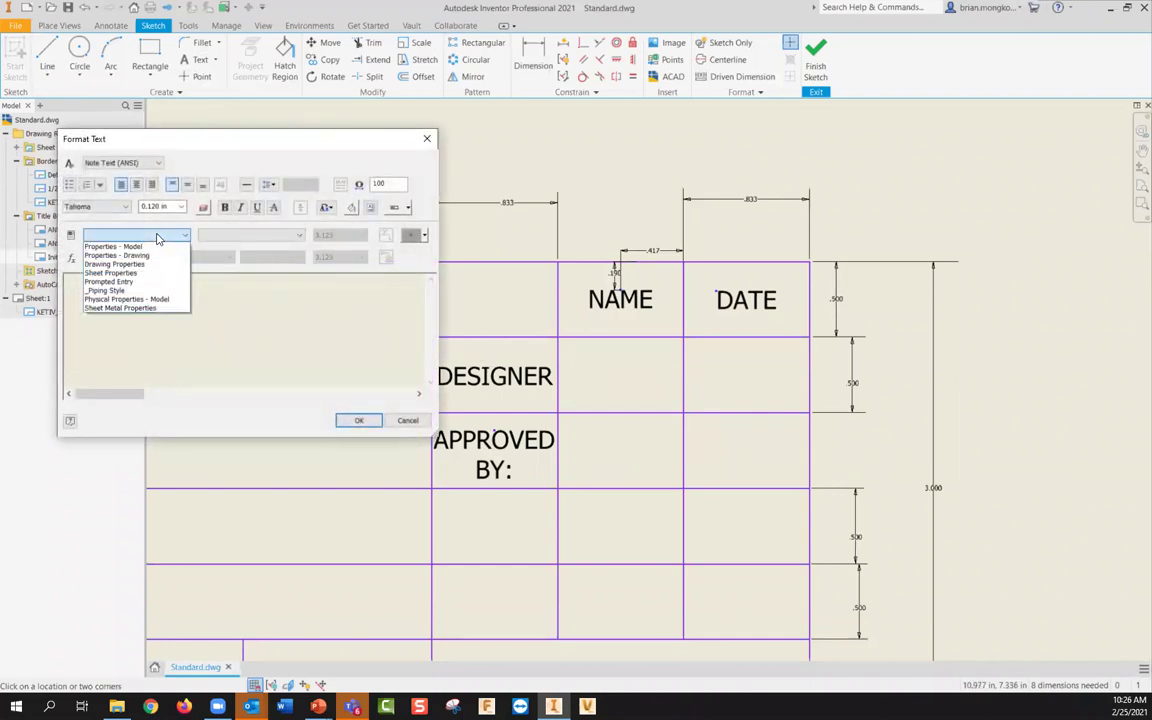
left_click(148, 249)
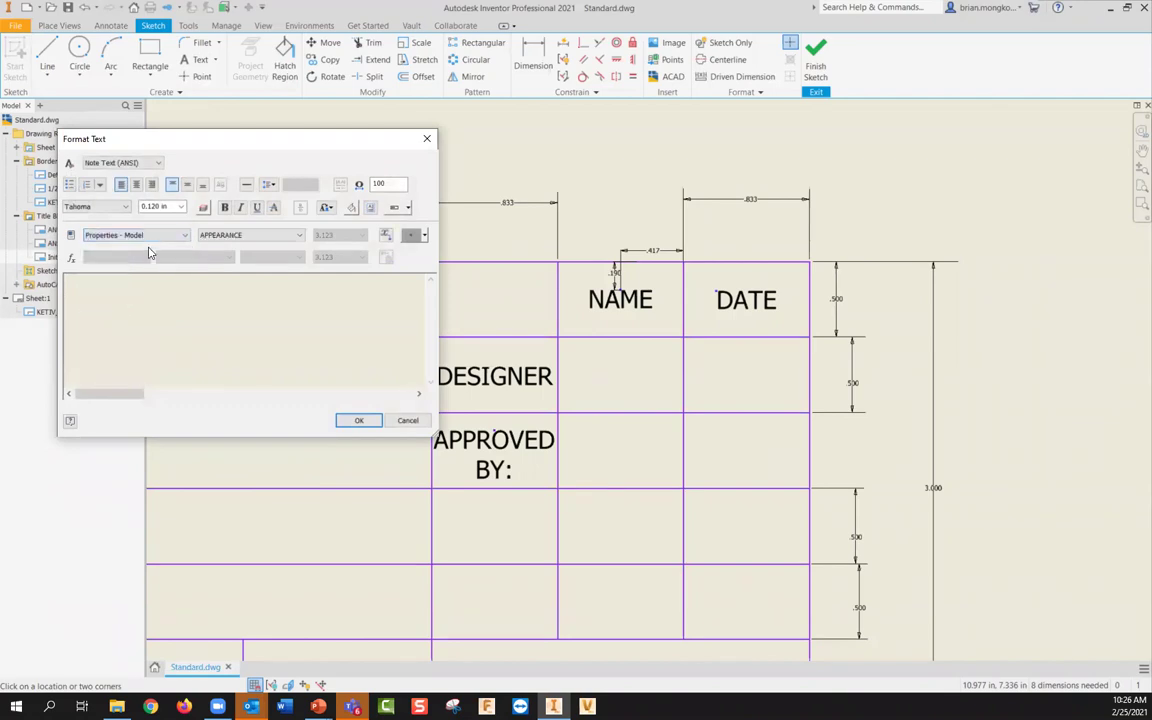
left_click(300, 237)
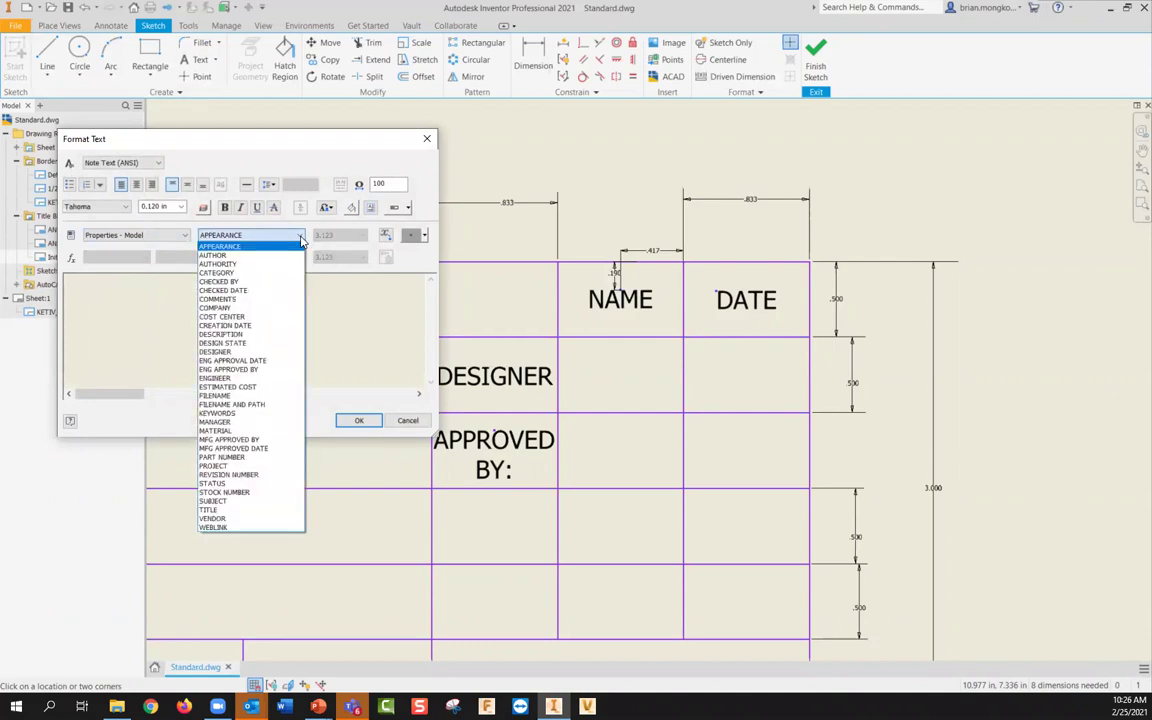
left_click(230, 351)
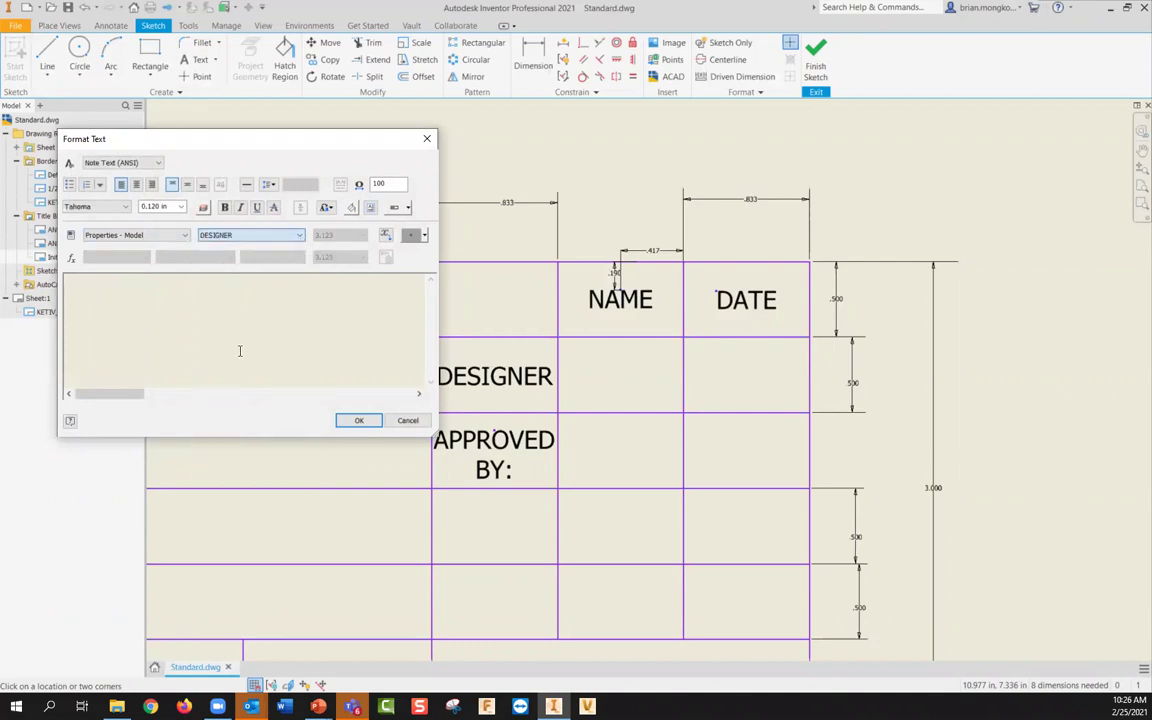
left_click(387, 237)
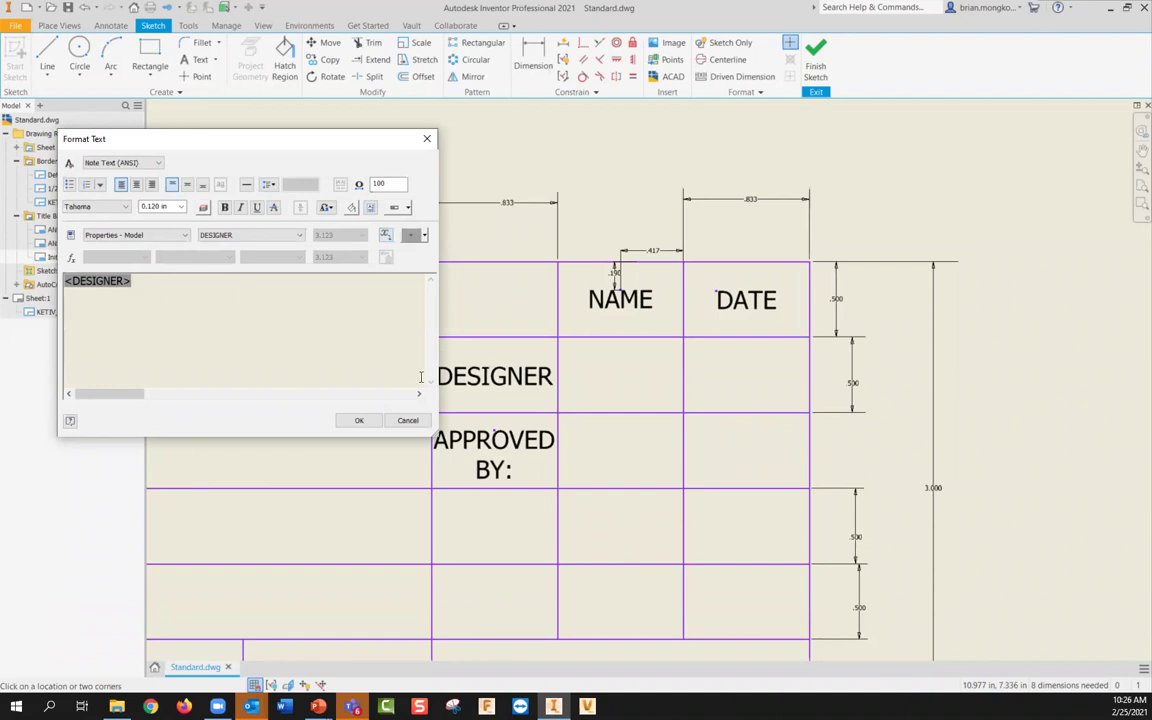
left_click(358, 420)
Step: Center-justify the <DESIGNER> property text and reposition it about the middle of the cell below NAME
mouse_move(632, 378)
left_mouse_down()
mouse_move(618, 385)
mouse_move(632, 378)
left_mouse_up()
double_click(632, 378)
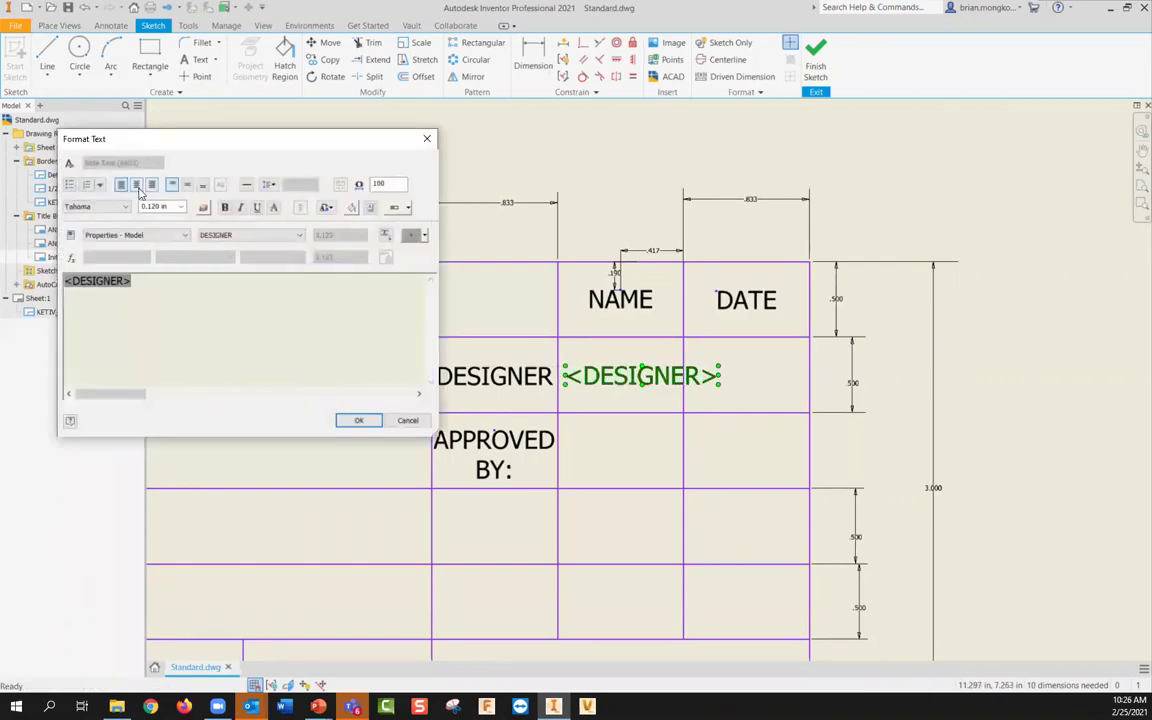
left_click(364, 425)
left_click_drag(594, 380, 624, 387)
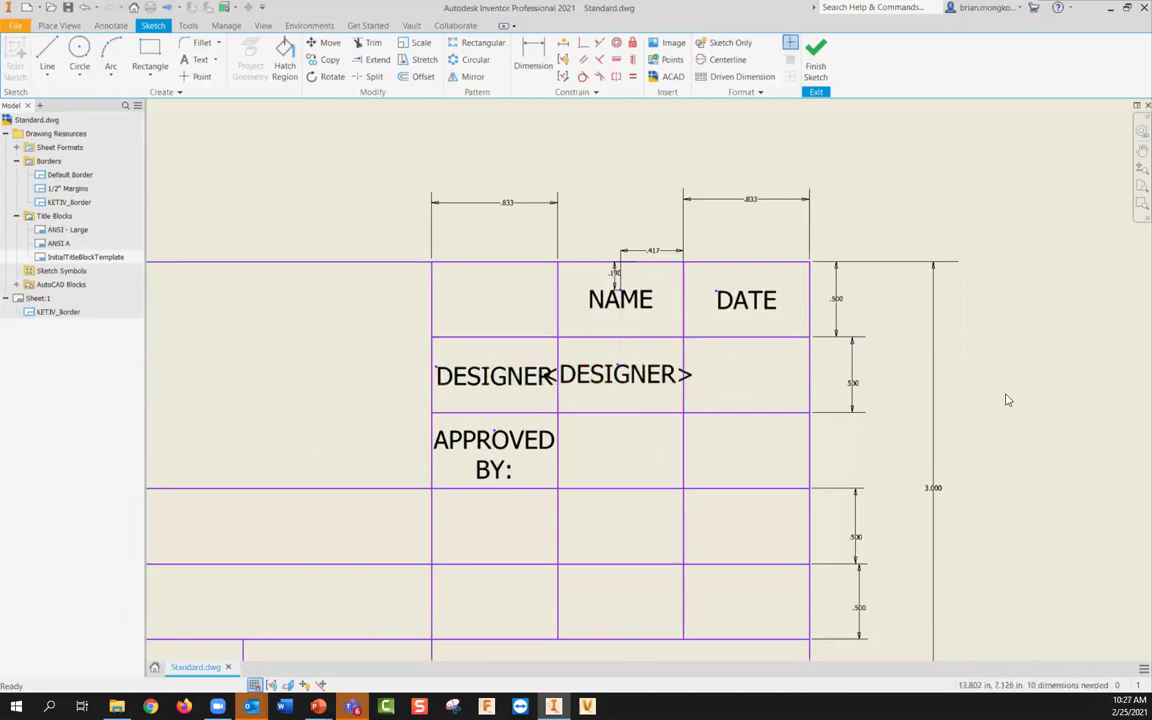
left_click(608, 385)
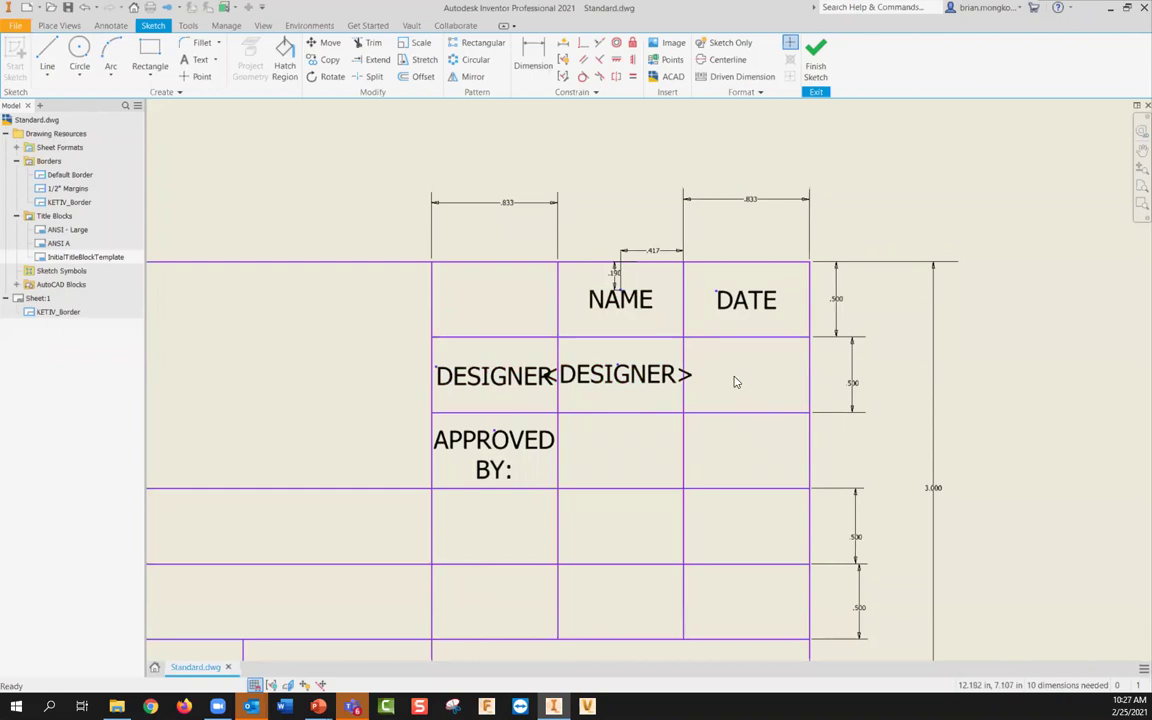
Step: Insert a center-justified text field with the model property CREATION DATE in the cell below DATE
left_click(152, 55)
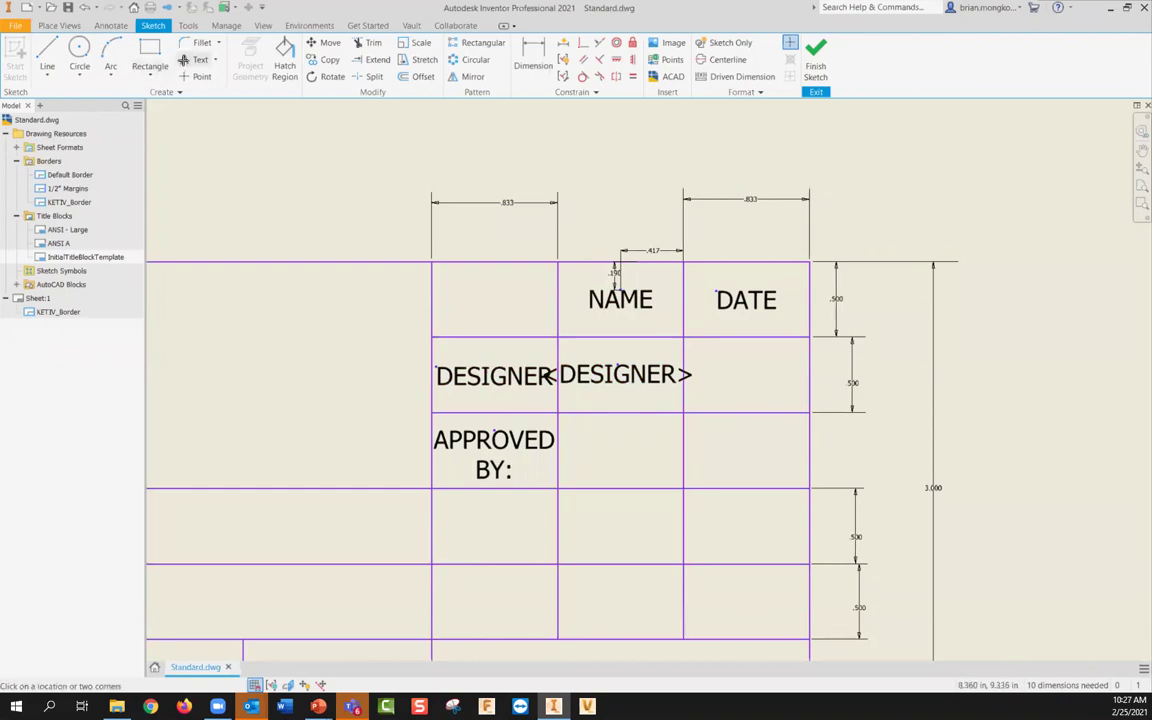
left_click(727, 392)
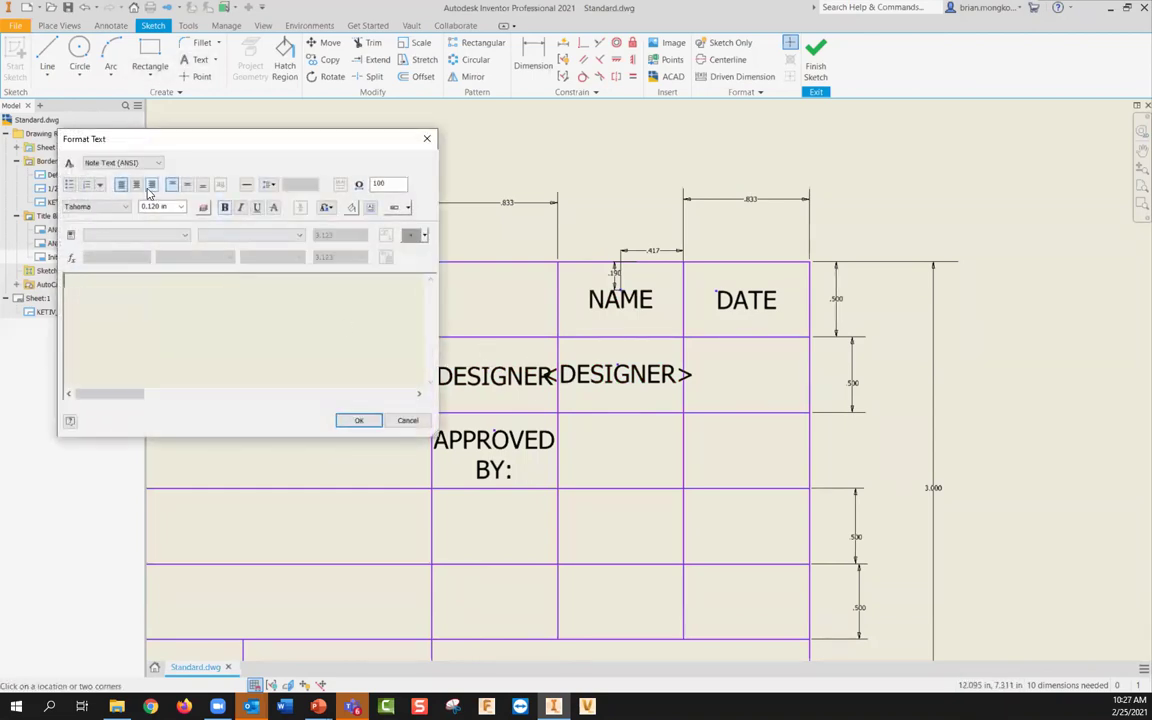
left_click(146, 237)
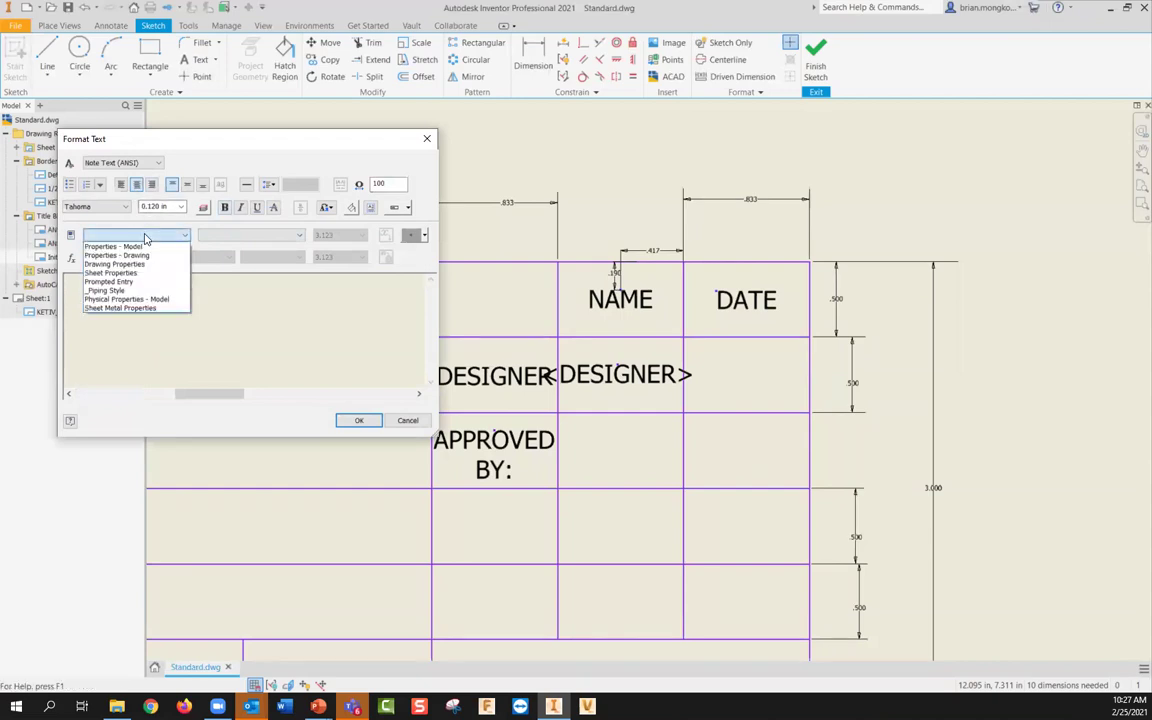
left_click(118, 246)
left_click(240, 235)
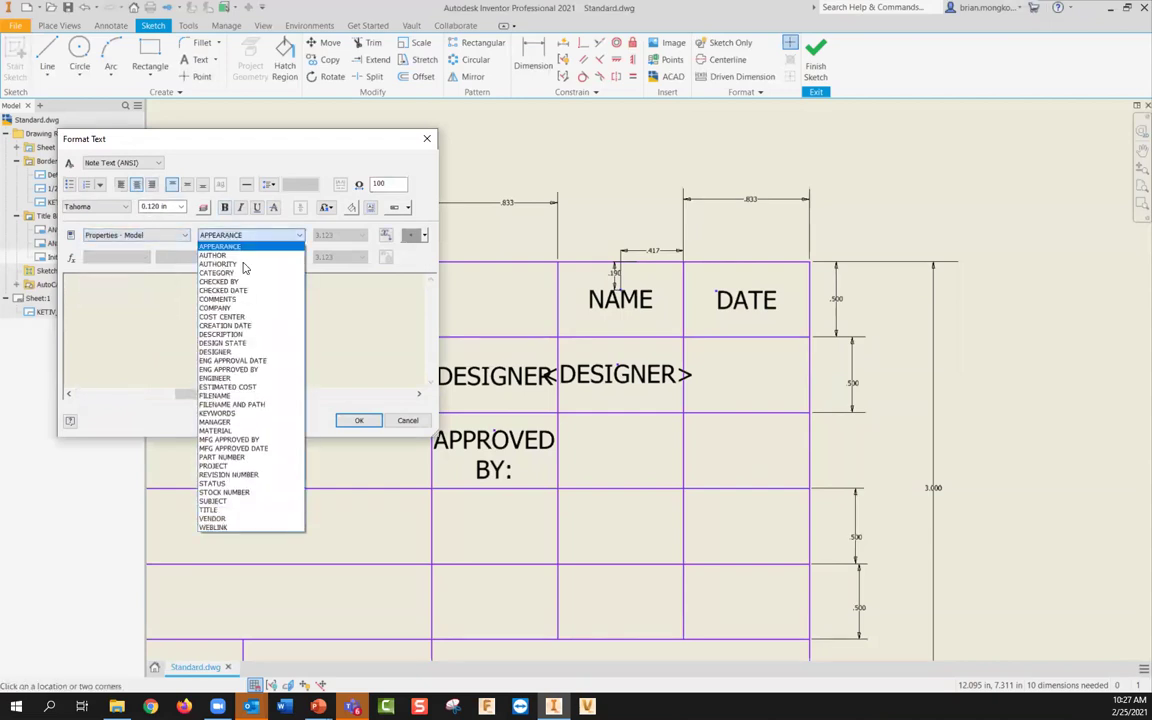
left_click(228, 326)
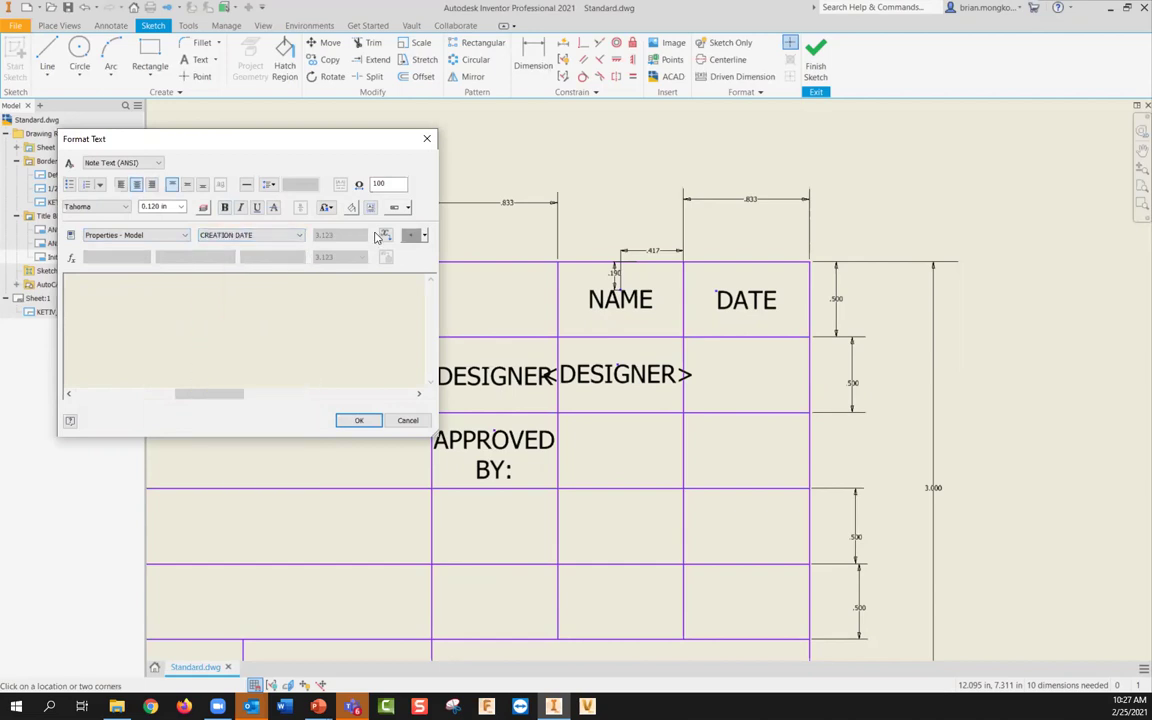
left_click(386, 236)
left_click(352, 421)
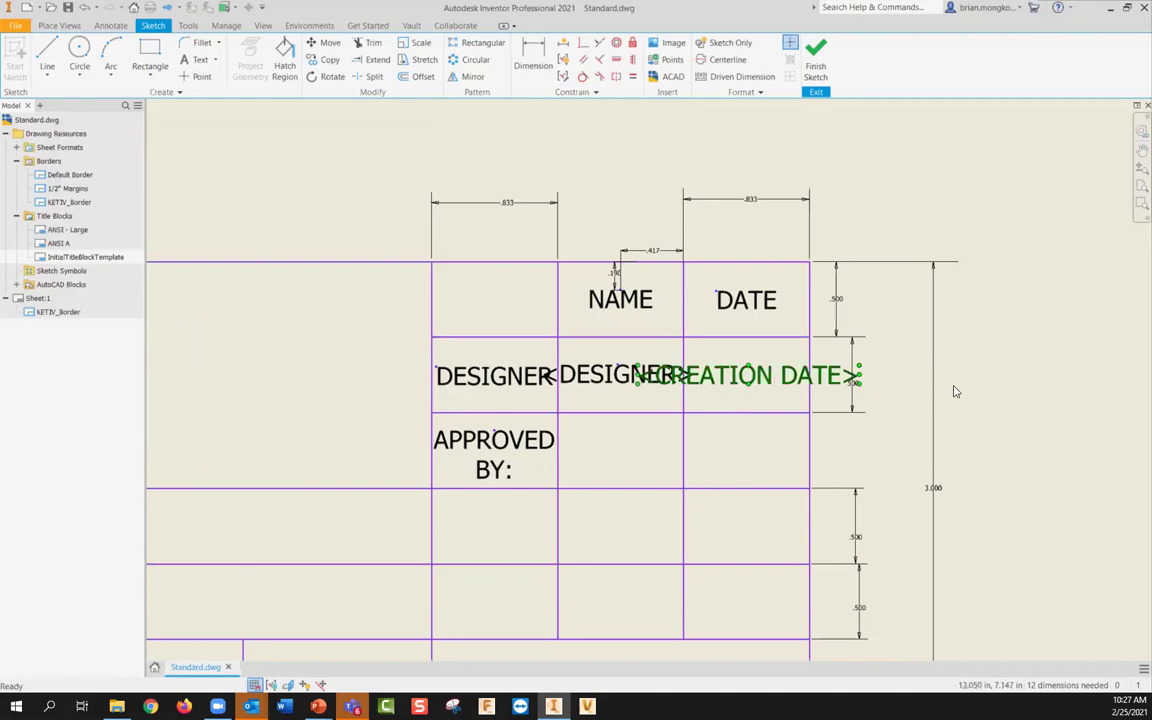
Step: Insert a center-justified prompted entry reading APPROVED BY, split over two lines, in the cell below the <DESIGNER> property
scroll(918, 311, "down", 2)
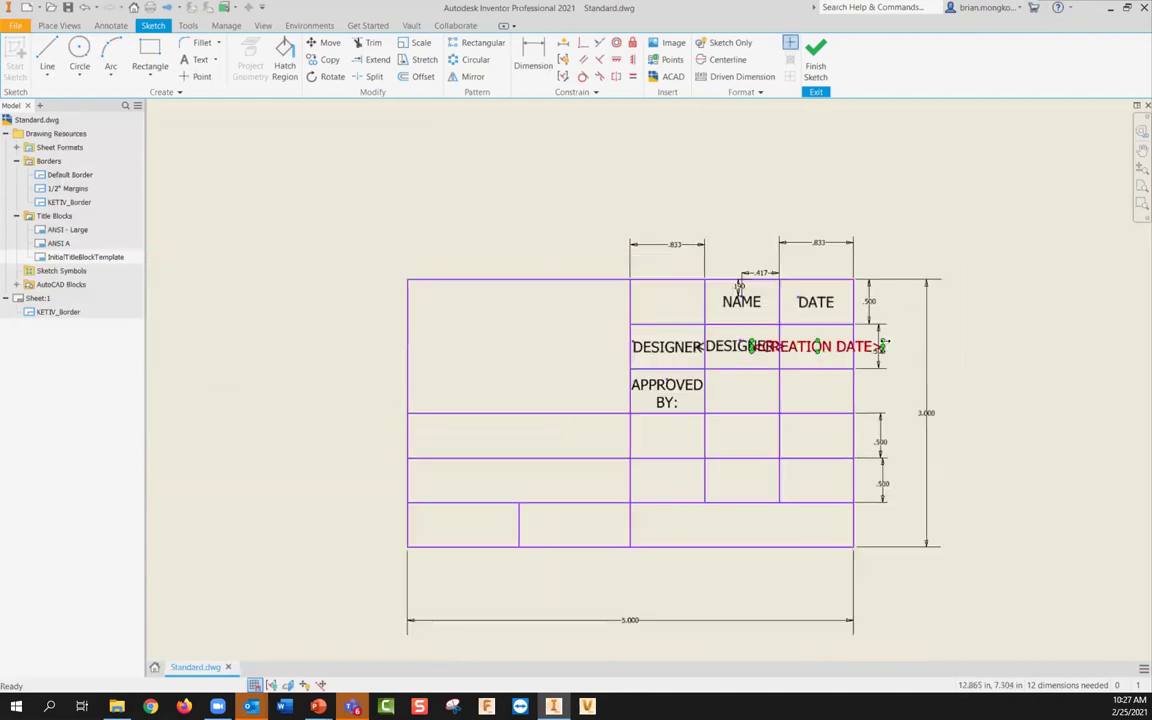
scroll(879, 342, "up", 2)
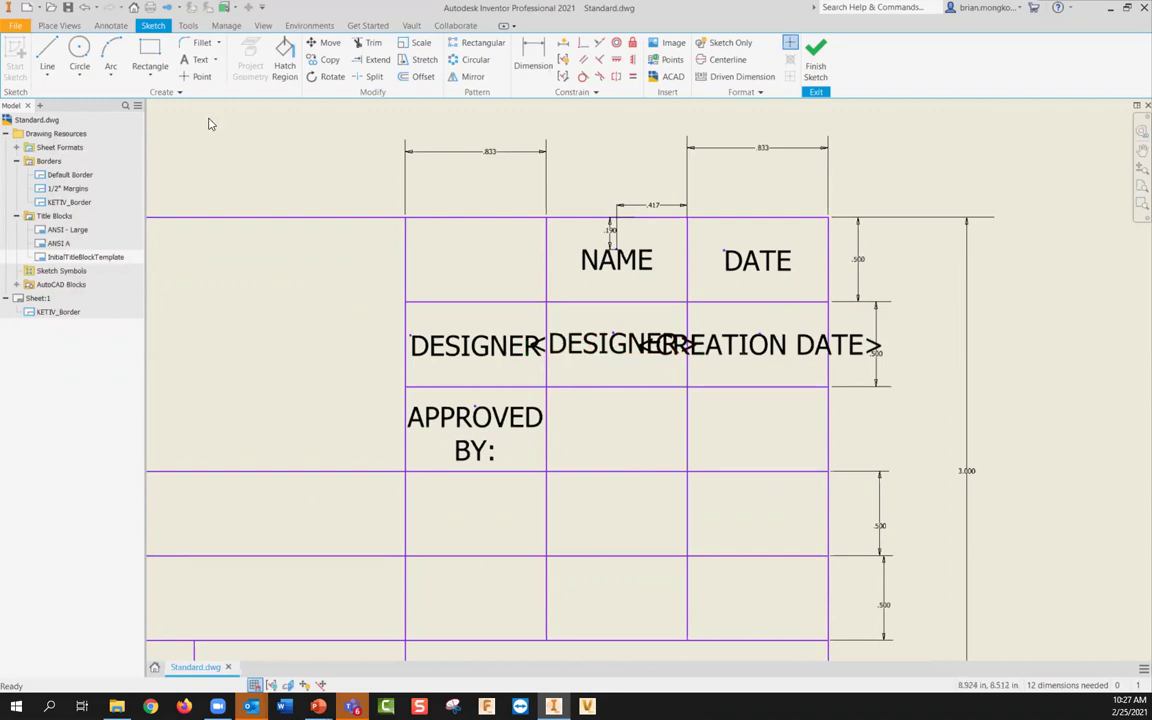
left_click(192, 60)
left_click(597, 418)
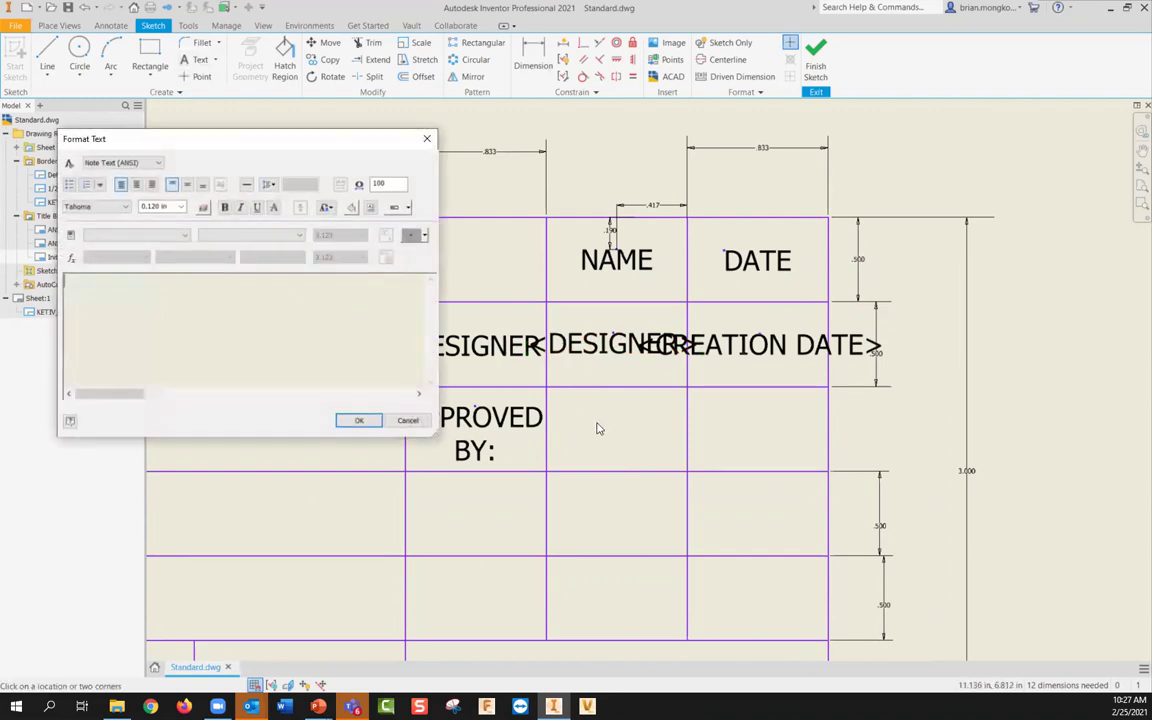
left_click(160, 236)
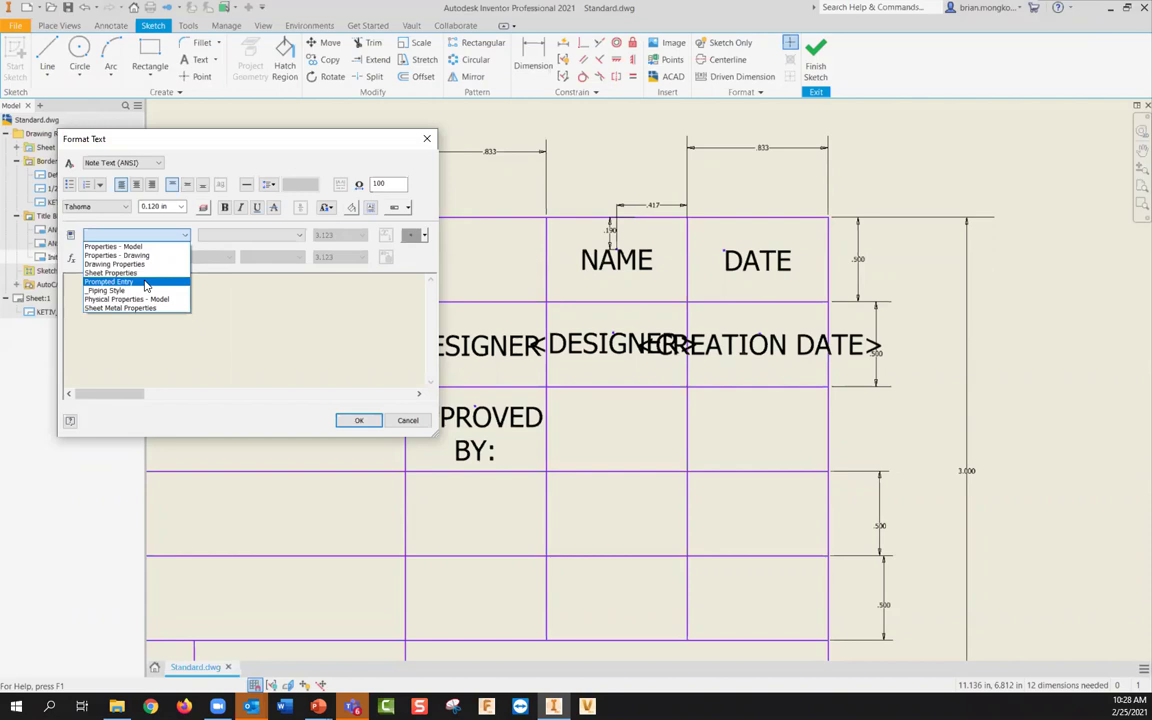
left_click(145, 283)
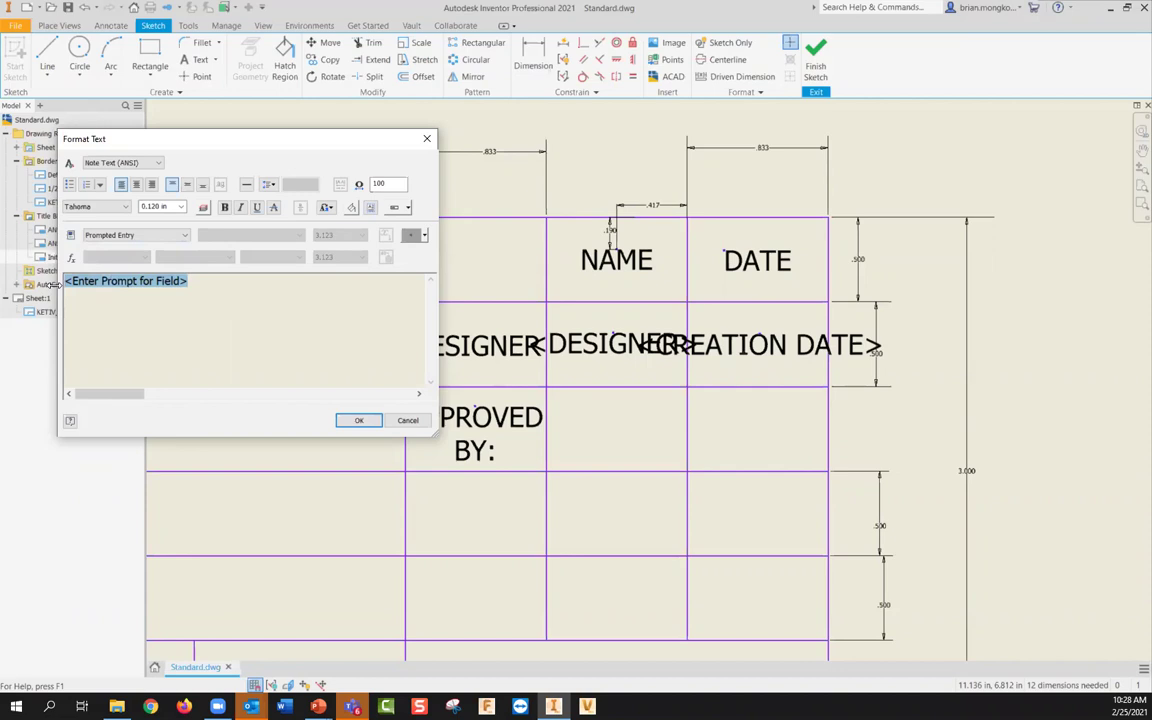
type("APPROVE")
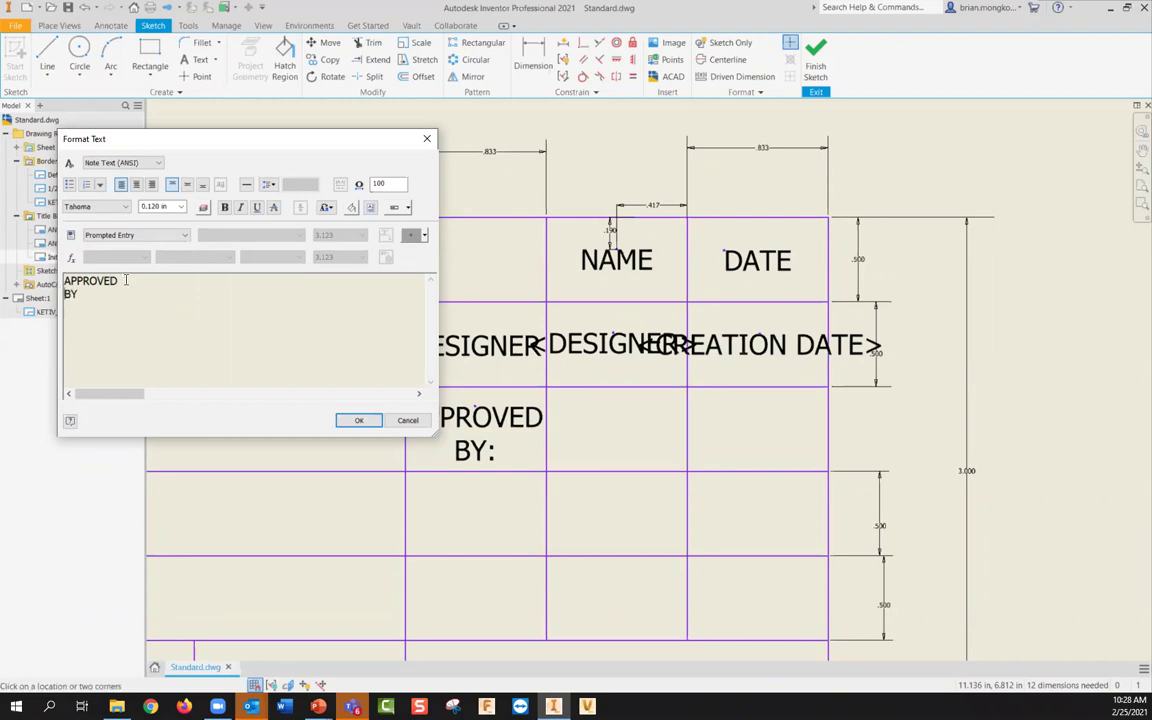
left_click(137, 186)
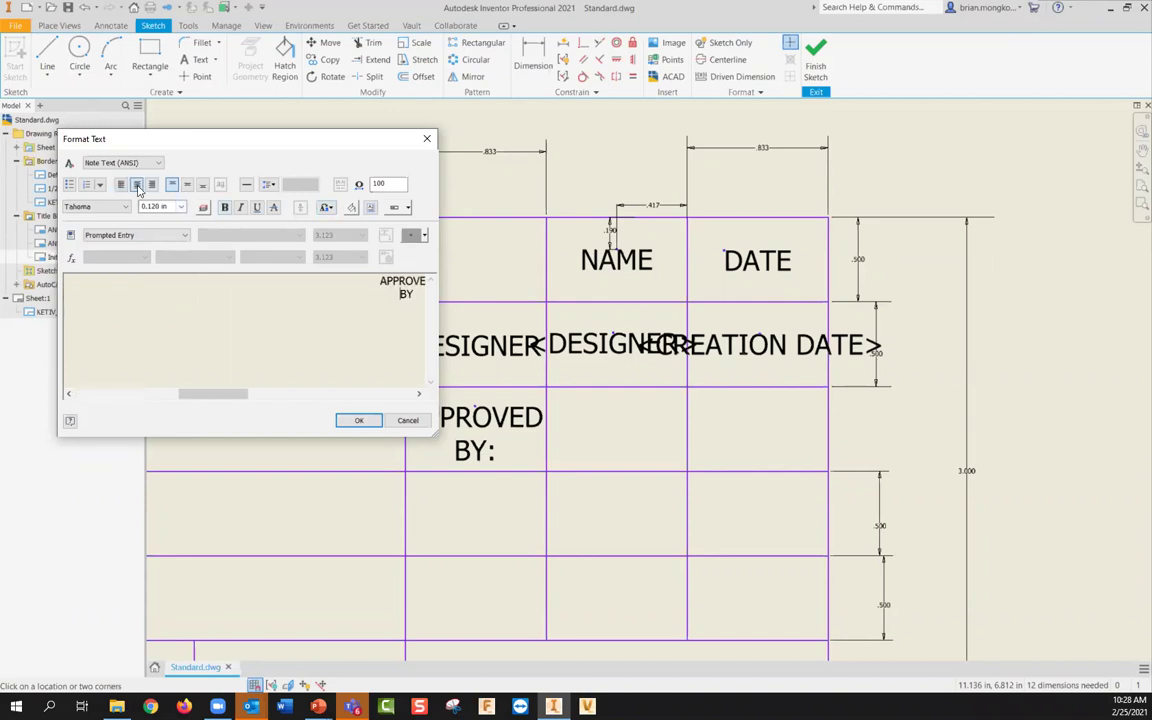
left_click(352, 424)
Step: Reposition the APPROVED BY prompted entry about the middle of its cell and review its text formatting without changing it
left_click_drag(594, 447, 627, 429)
double_click(625, 431)
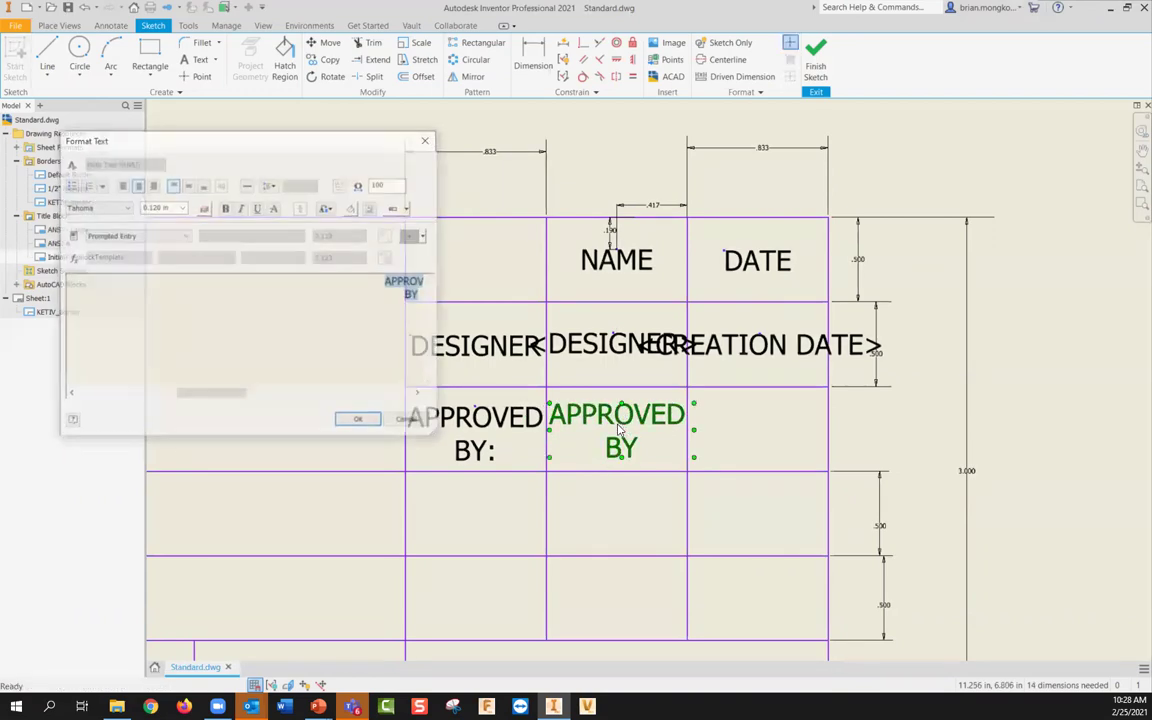
left_click_drag(183, 398, 228, 398)
left_click(400, 420)
left_click(935, 450)
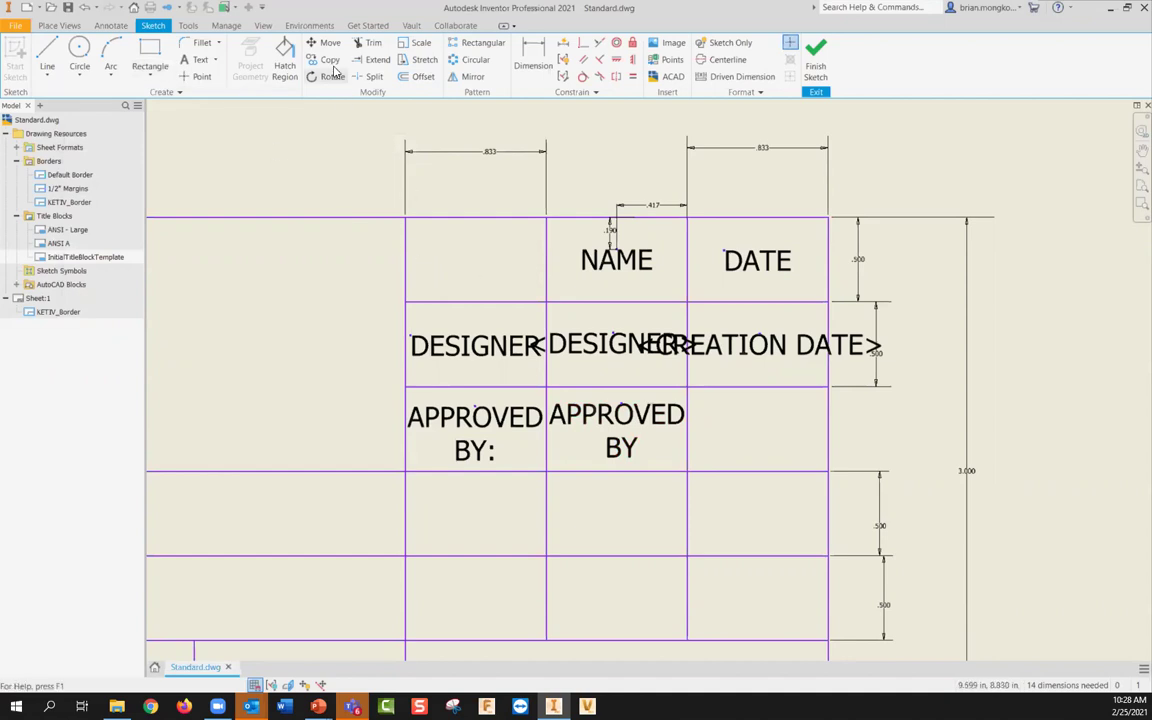
Step: Insert a prompted entry reading DATE APPROVED in the cell below the <CREATION DATE> property
left_click(197, 60)
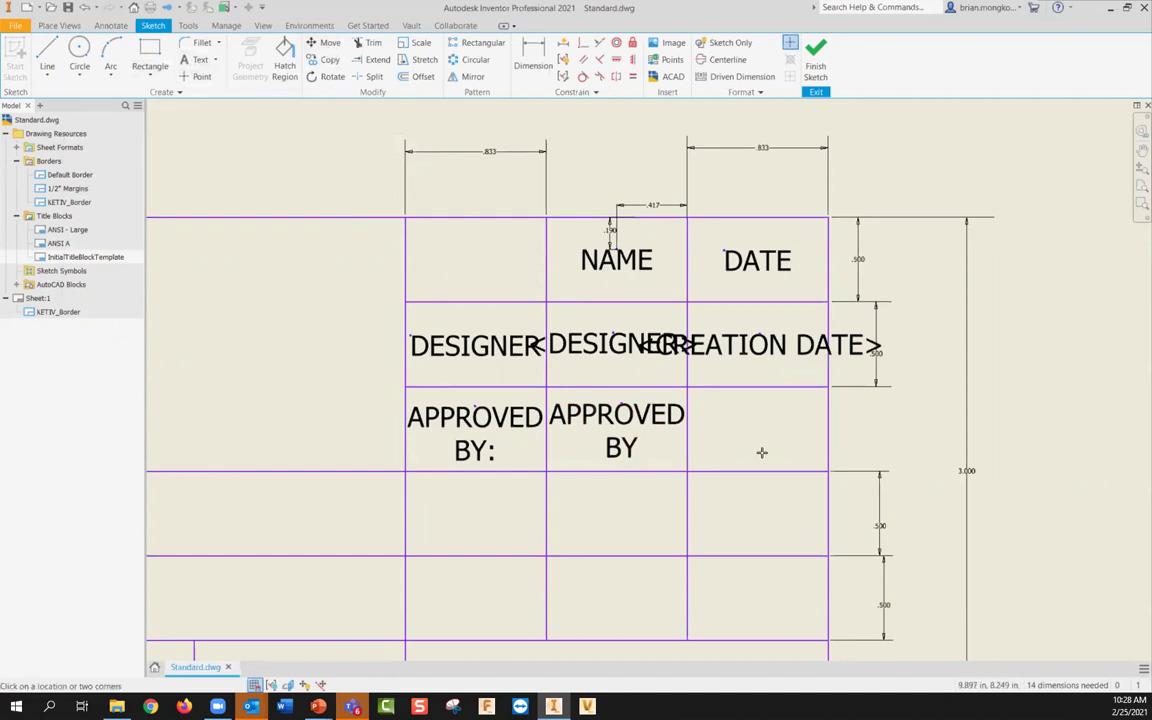
left_click(755, 412)
left_click(130, 235)
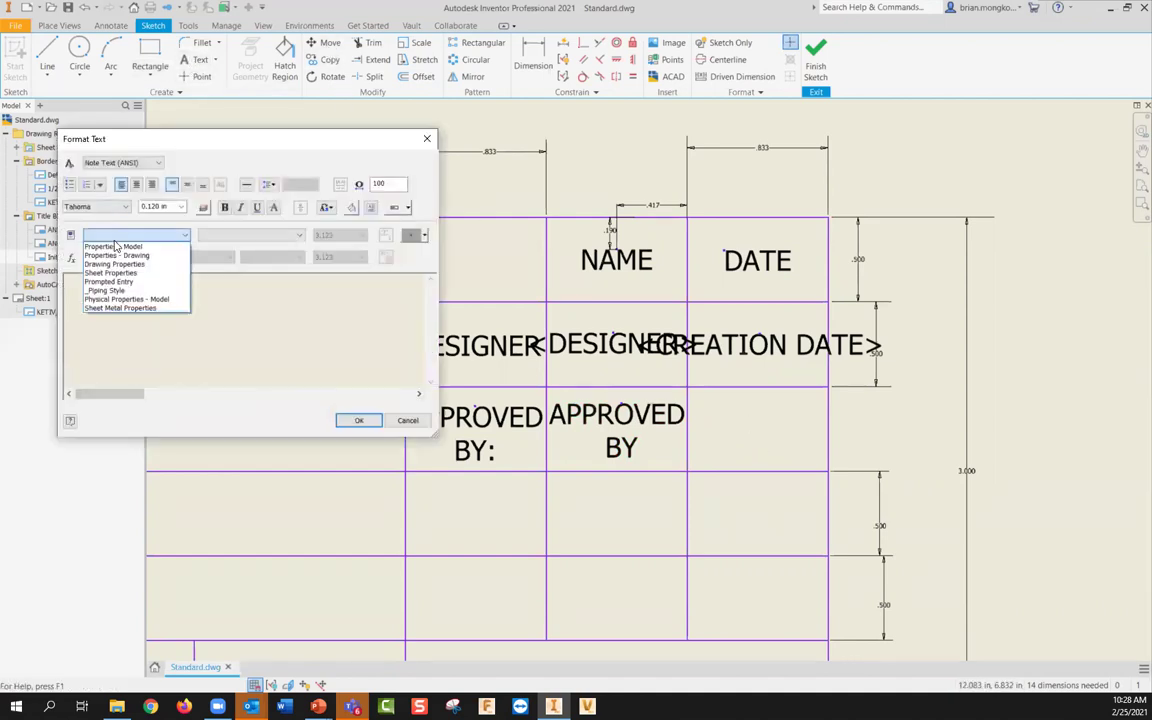
left_click(115, 246)
left_click(240, 235)
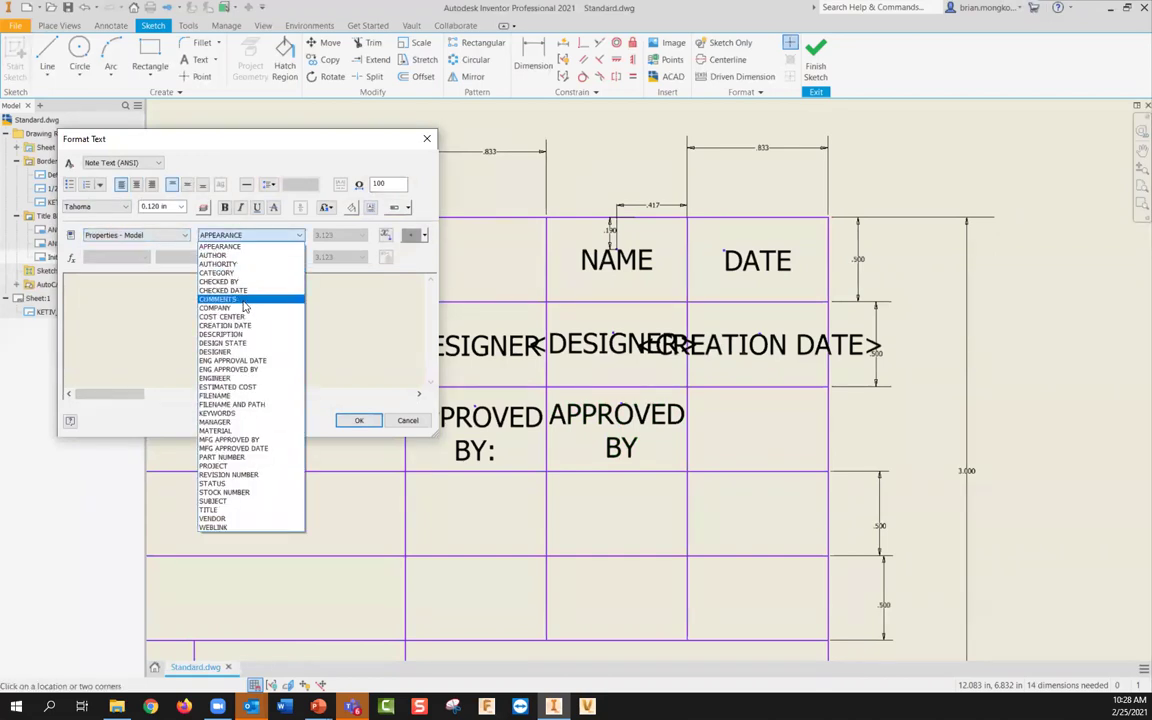
left_click(154, 234)
left_click(150, 235)
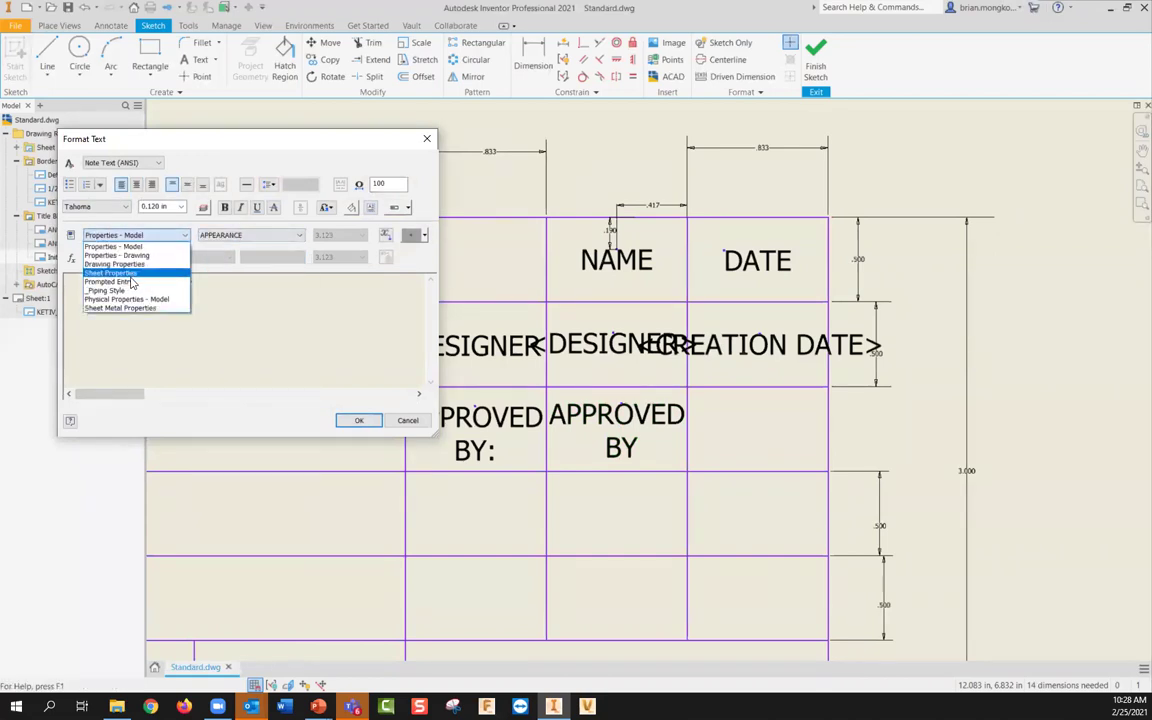
left_click(130, 283)
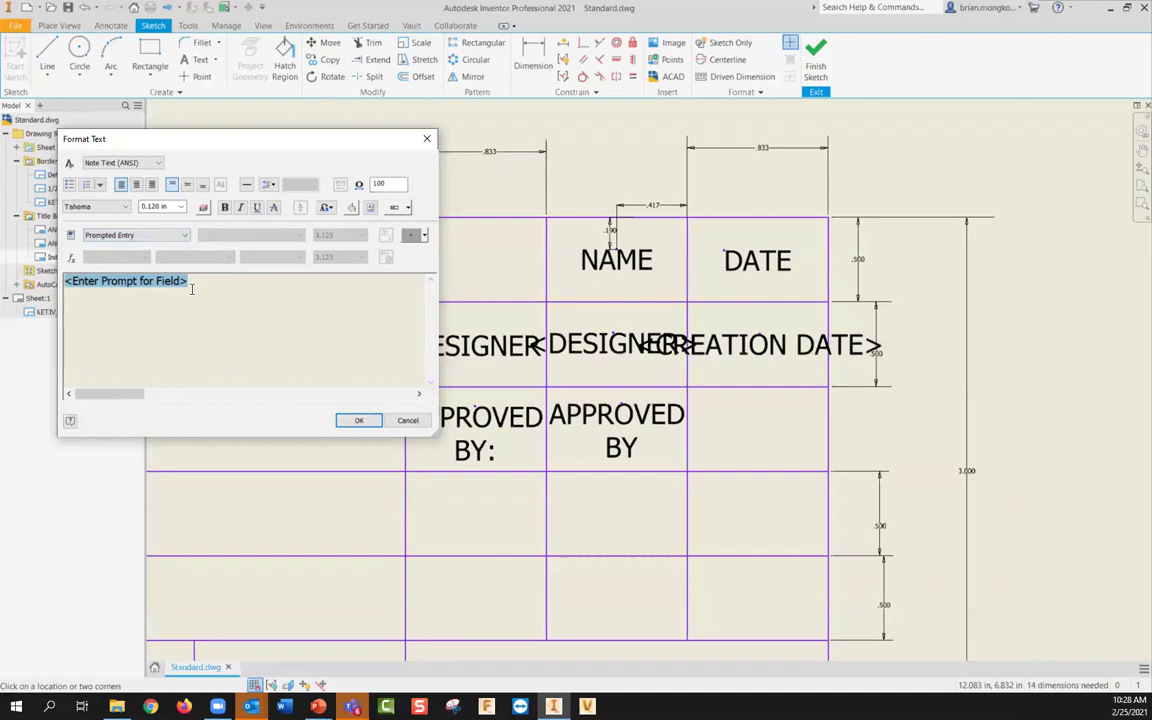
type("DATE APPROVED")
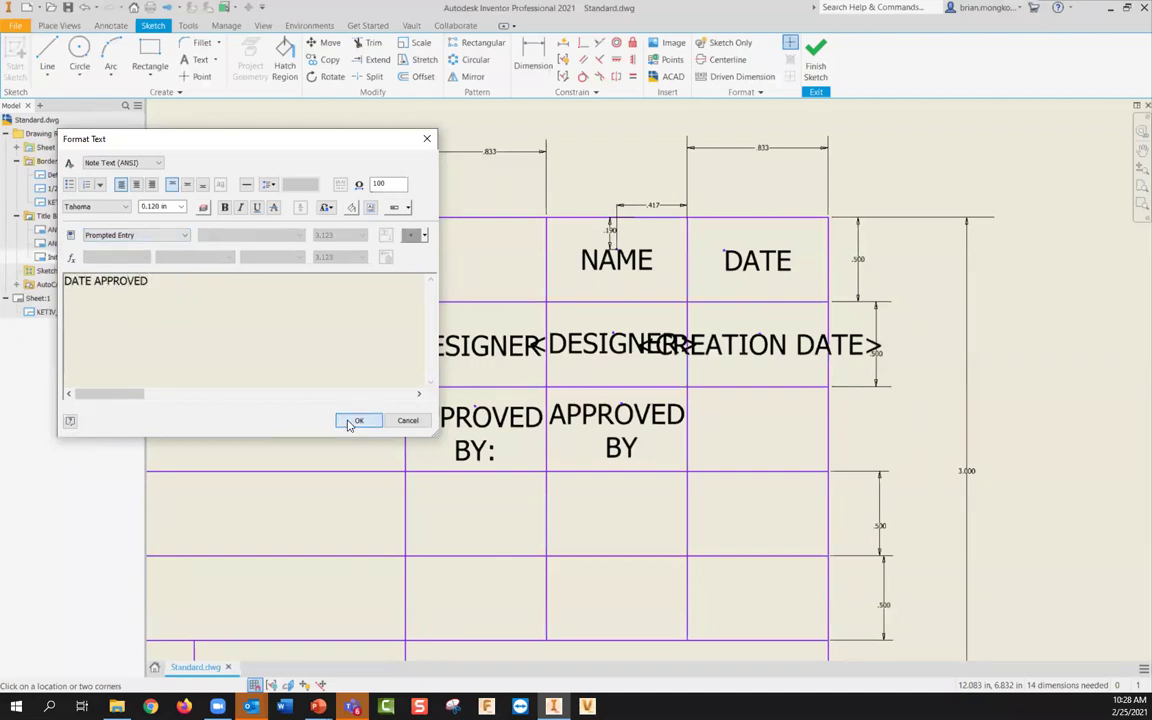
left_click(356, 419)
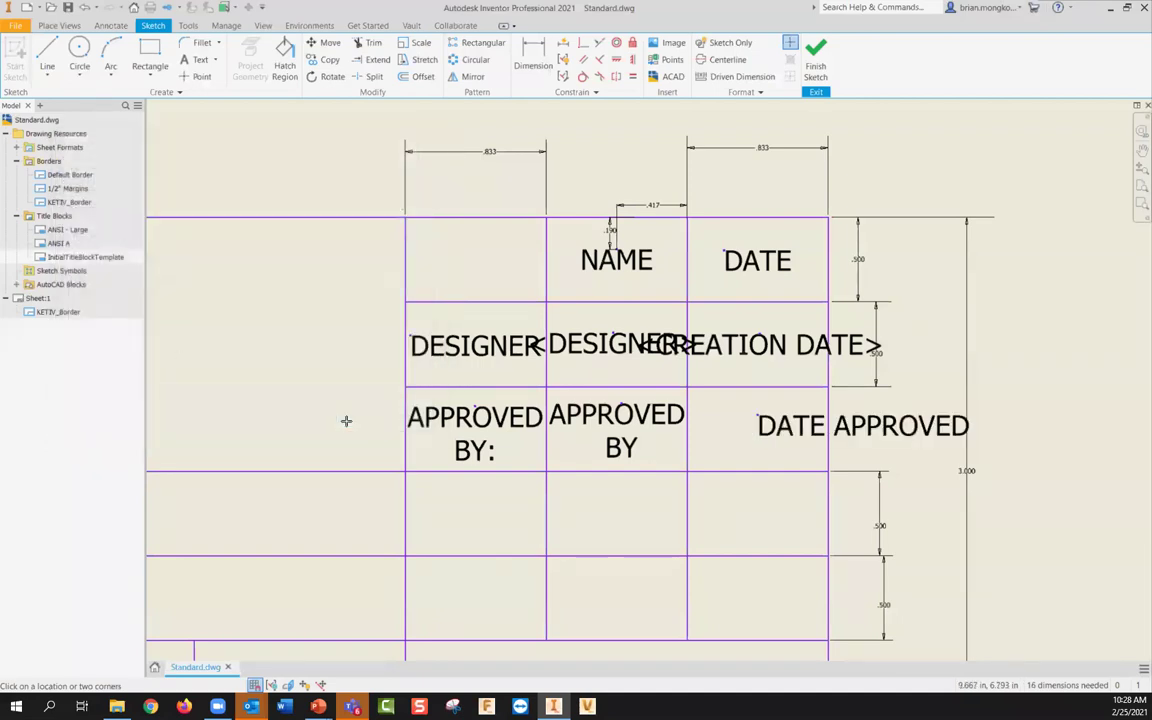
Step: Split the DATE APPROVED prompted entry over two lines, center-justify it and reposition it about the middle of its cell
double_click(787, 425)
left_click(91, 281)
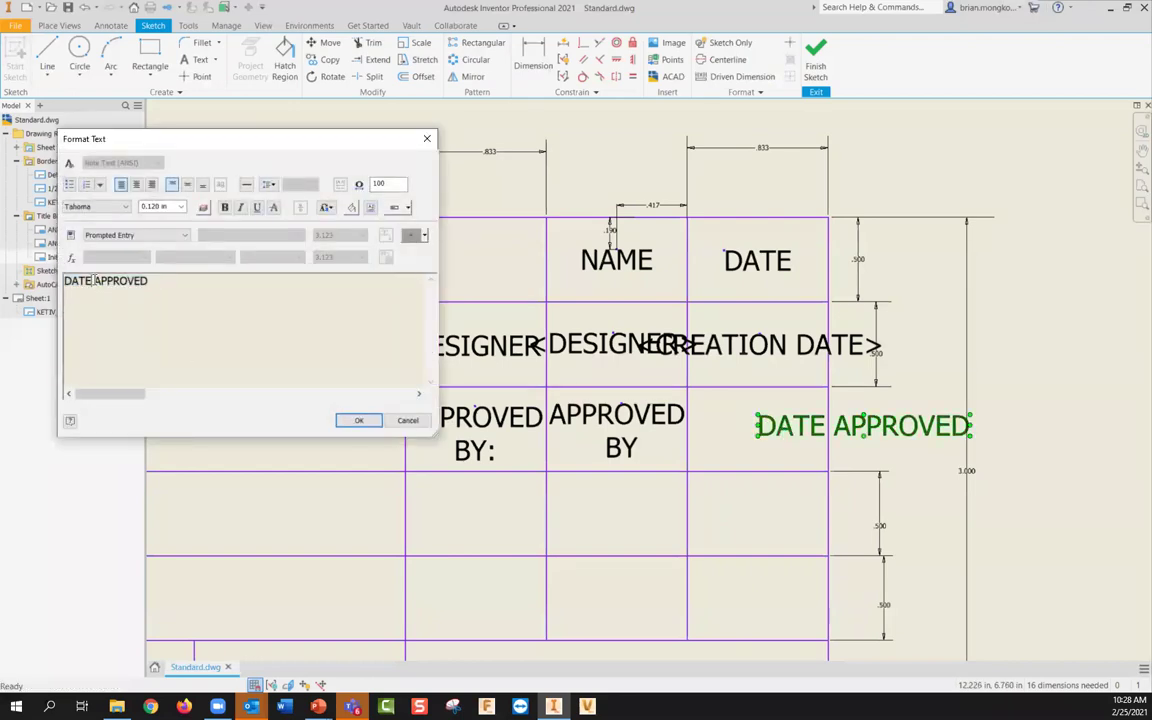
key("Return")
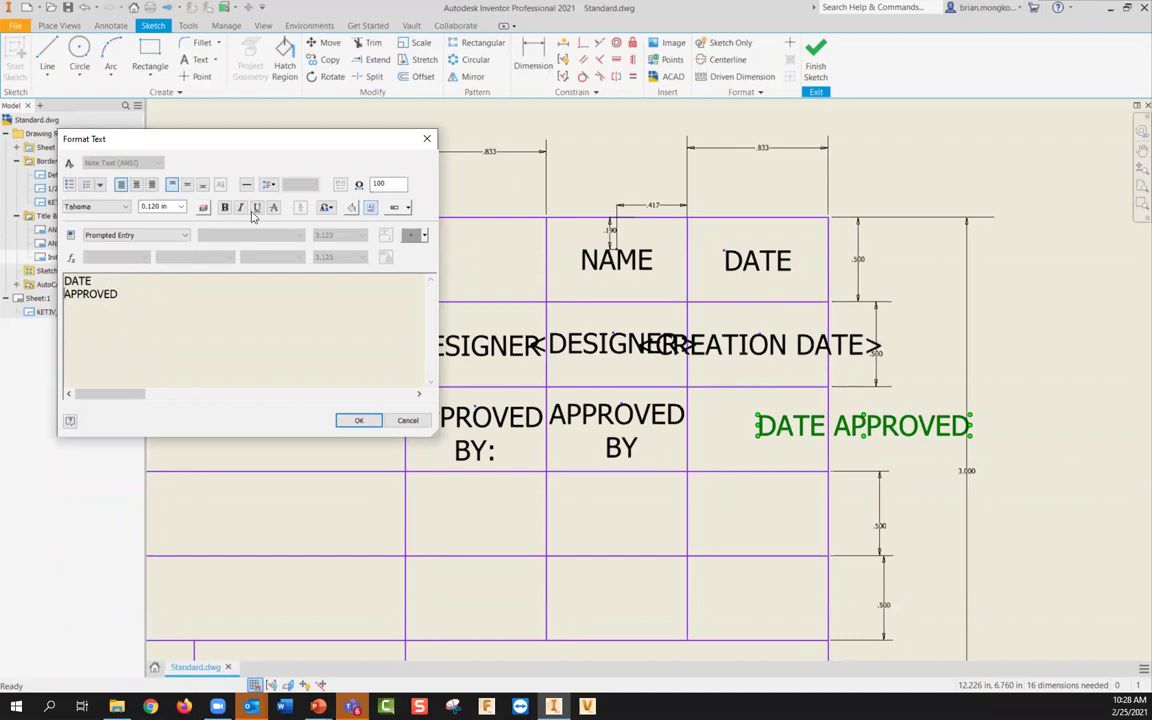
left_click(137, 188)
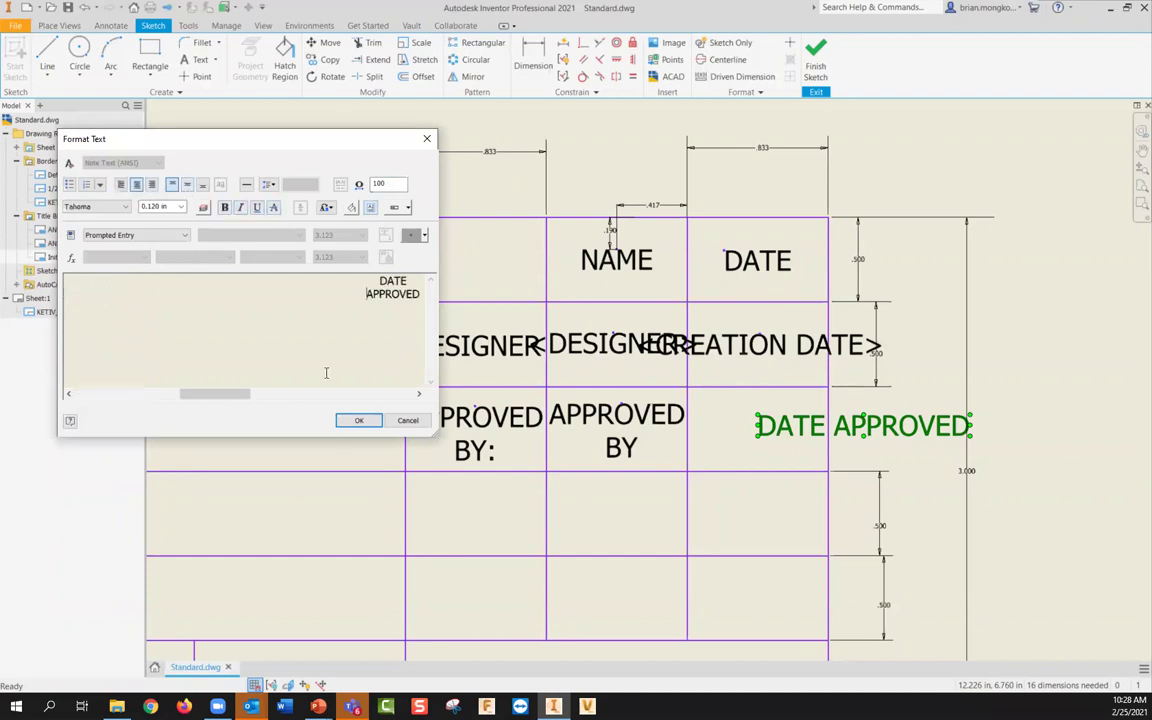
left_click(358, 420)
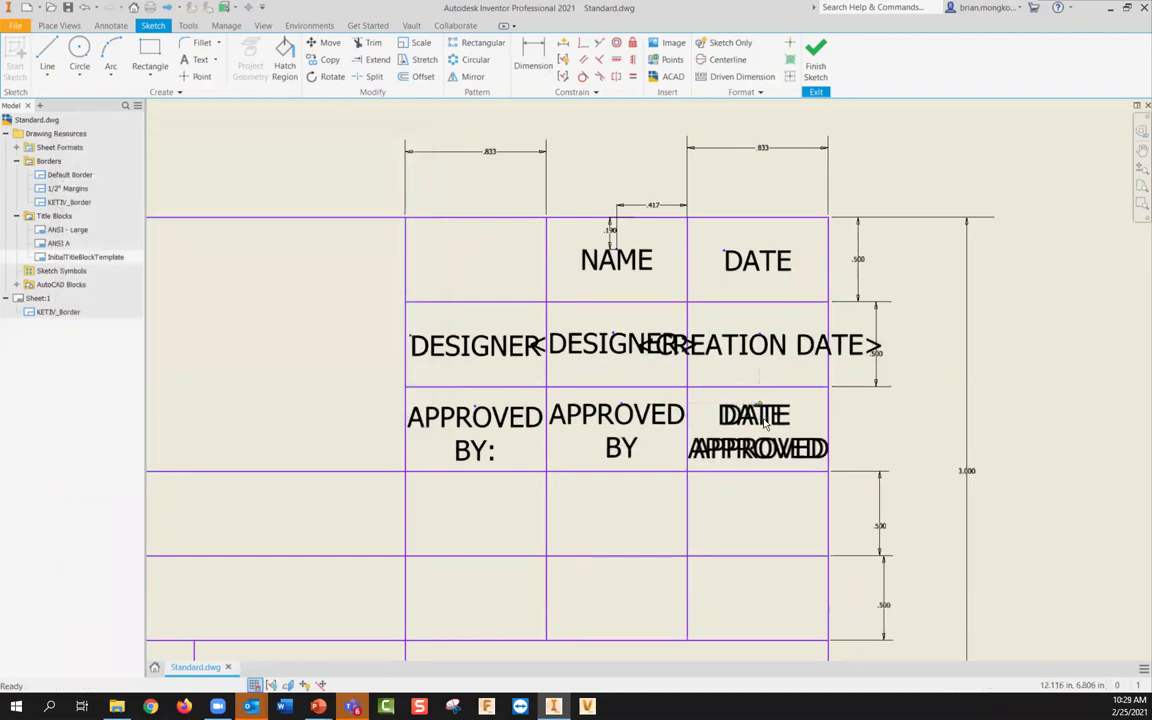
Step: Insert a center-justified text field with the sheet property Initial View Scale in the second small cell of the title block's bottom row
scroll(802, 328, "down", 3)
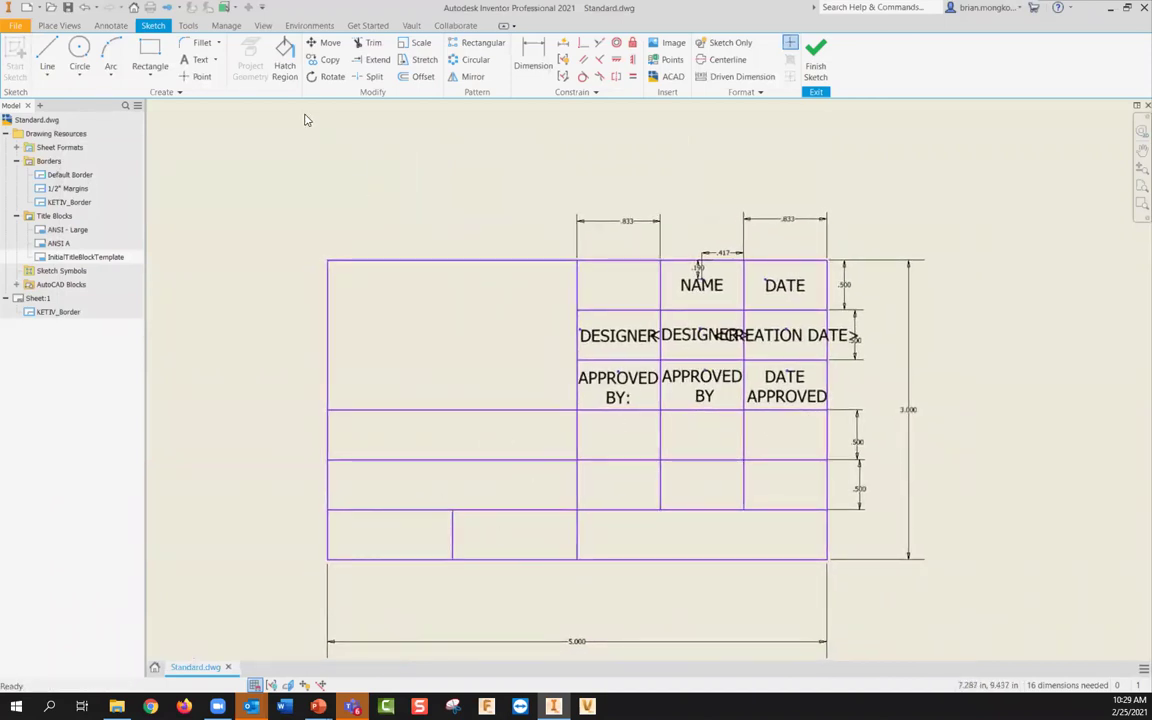
left_click(195, 59)
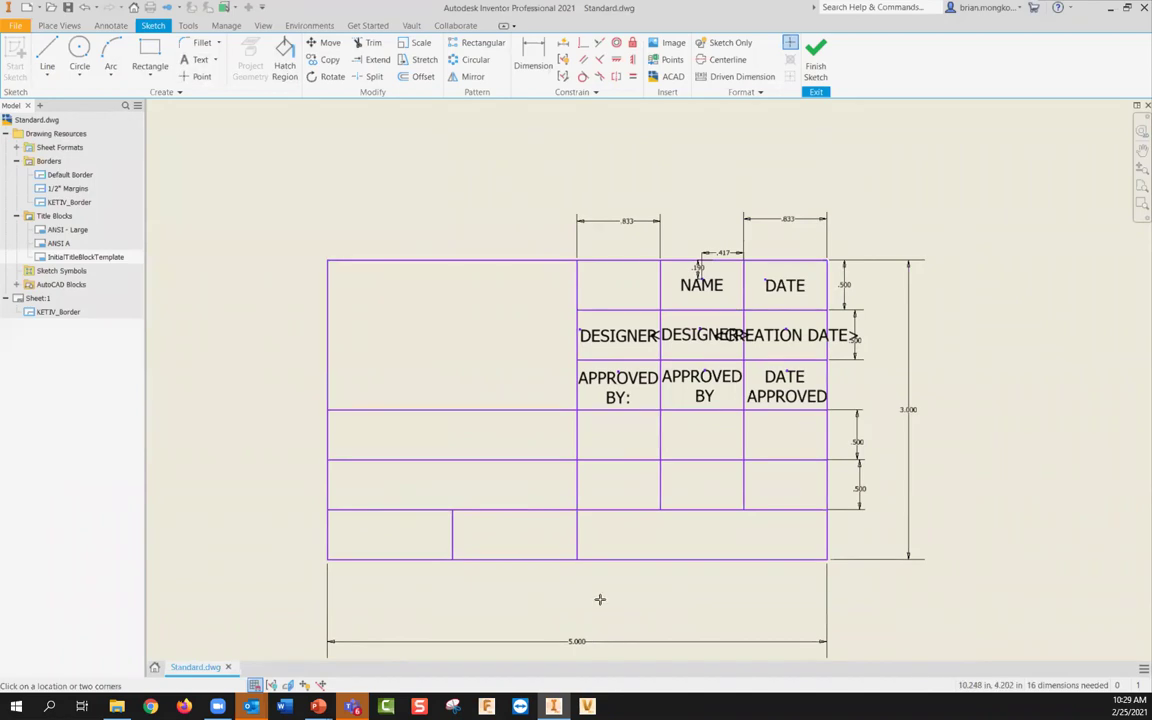
left_click(510, 544)
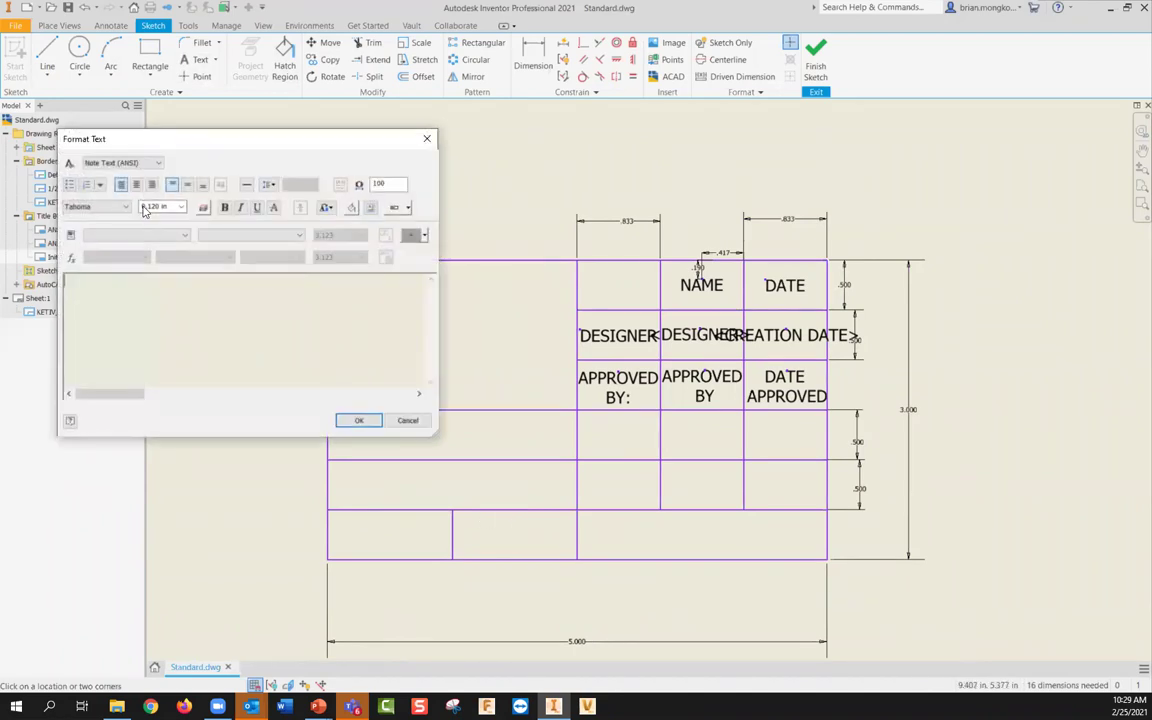
left_click(130, 235)
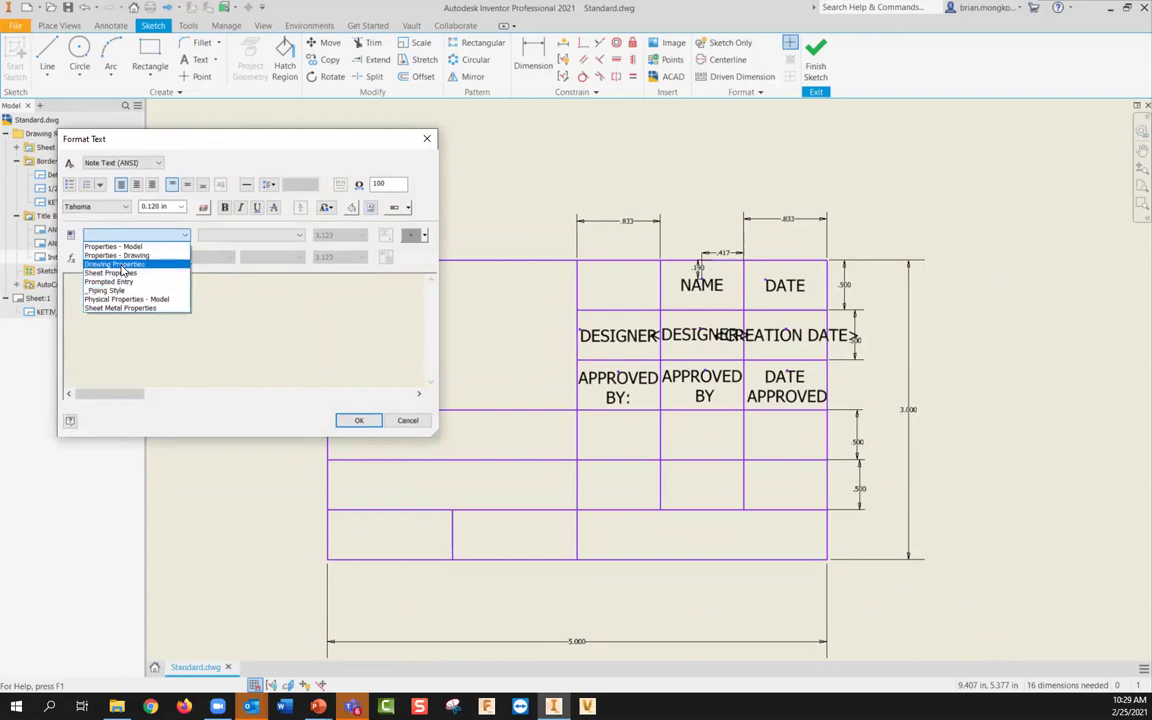
left_click(118, 264)
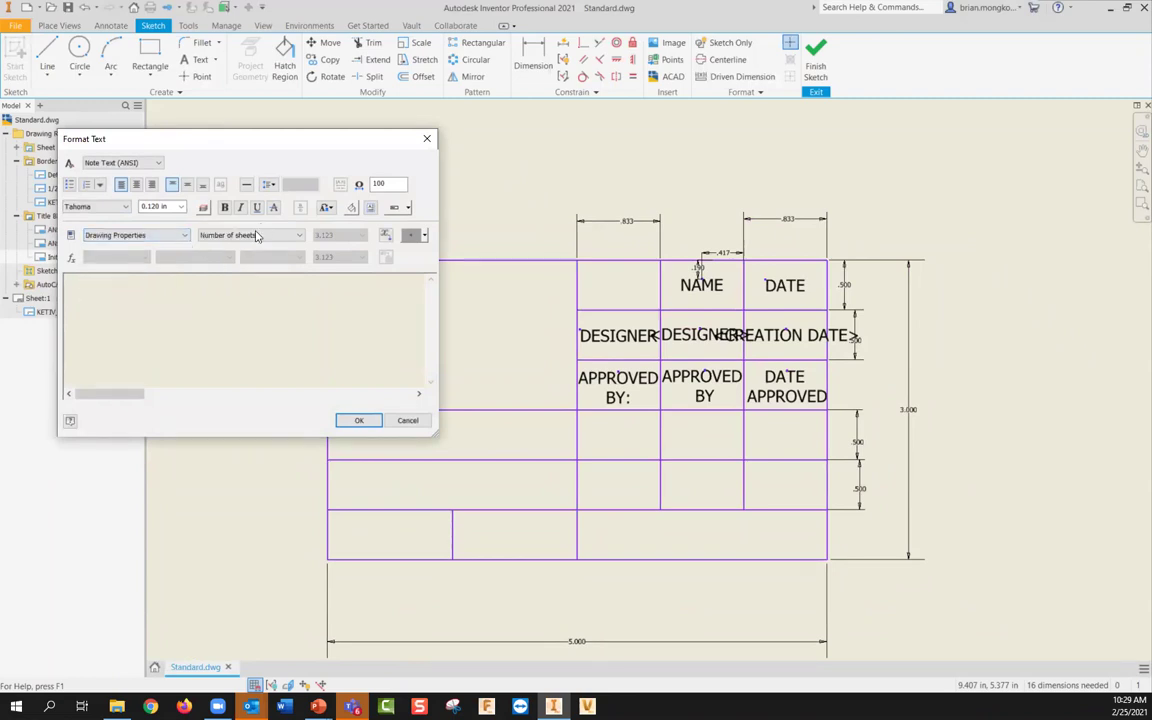
left_click(245, 235)
left_click(140, 238)
left_click(140, 238)
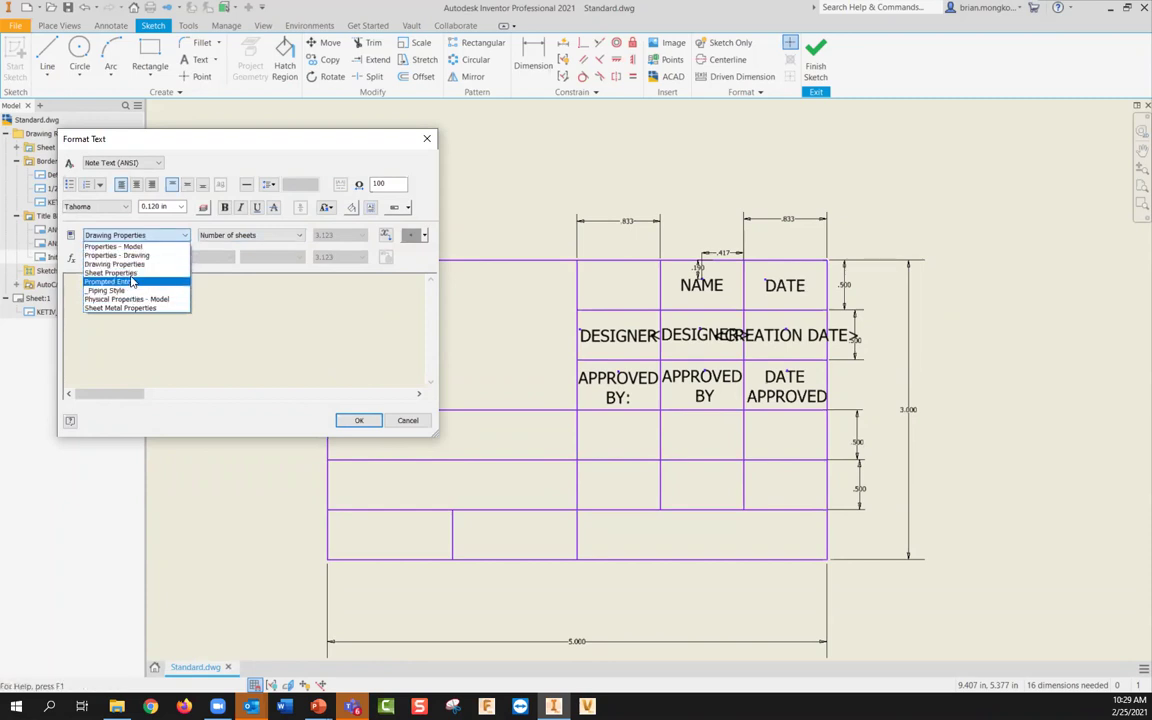
left_click(134, 274)
left_click(256, 234)
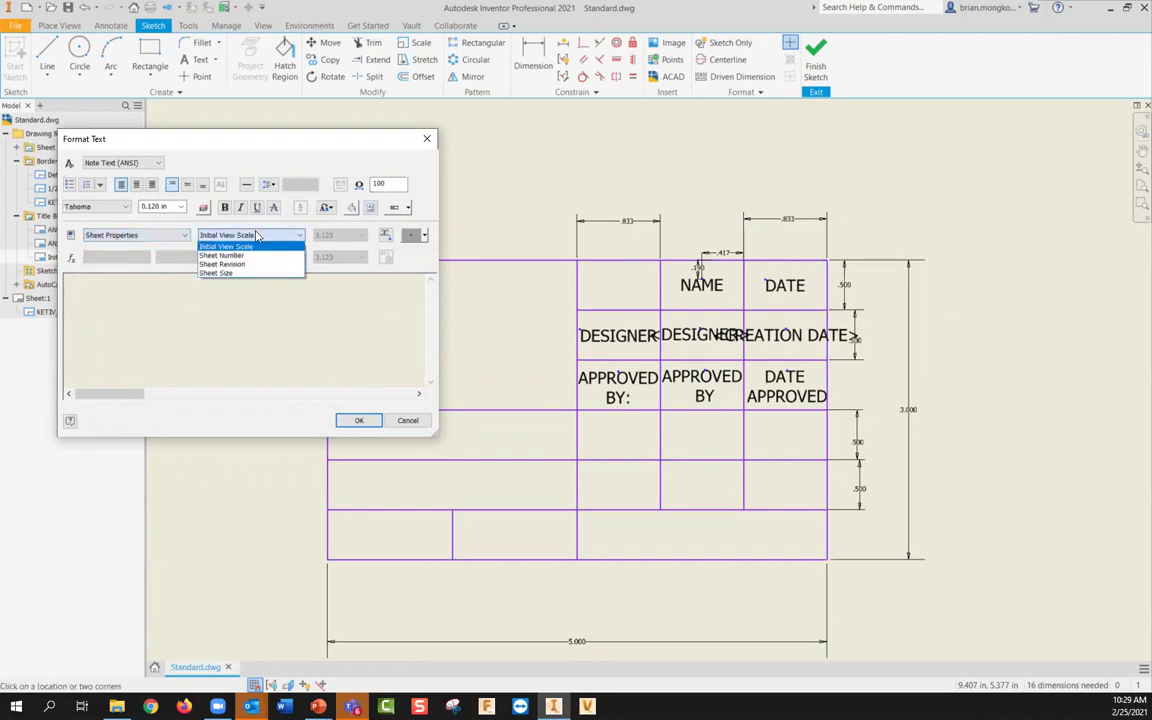
left_click(251, 247)
left_click(385, 234)
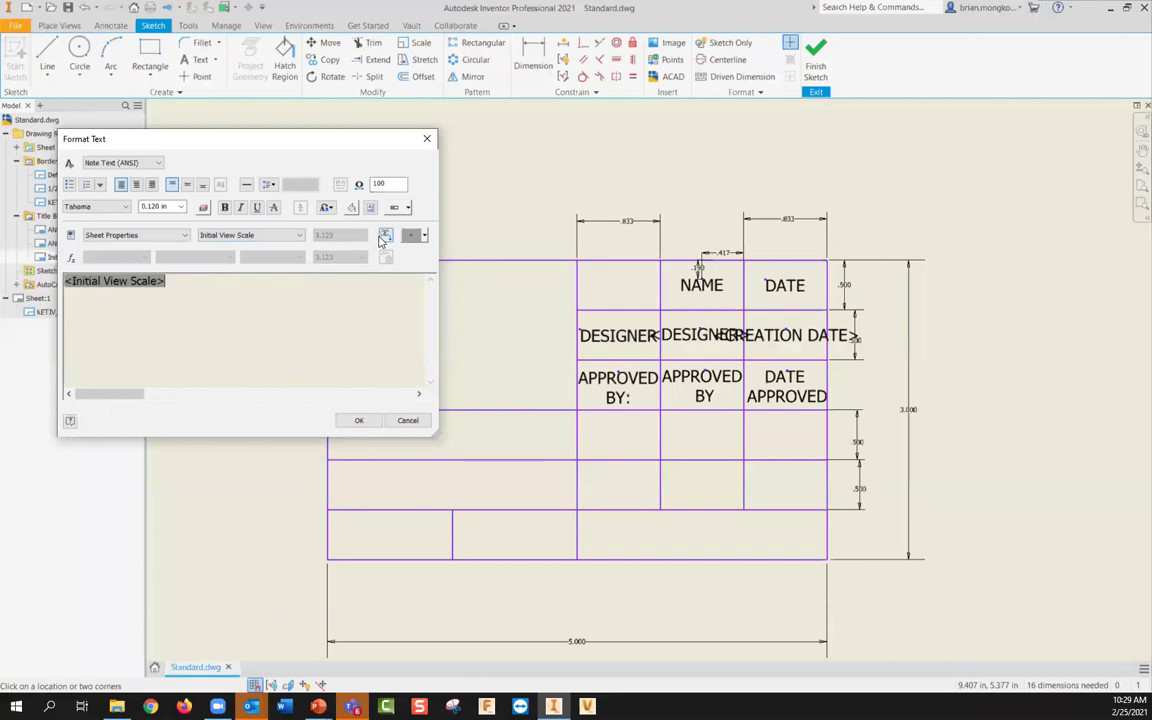
left_click(136, 184)
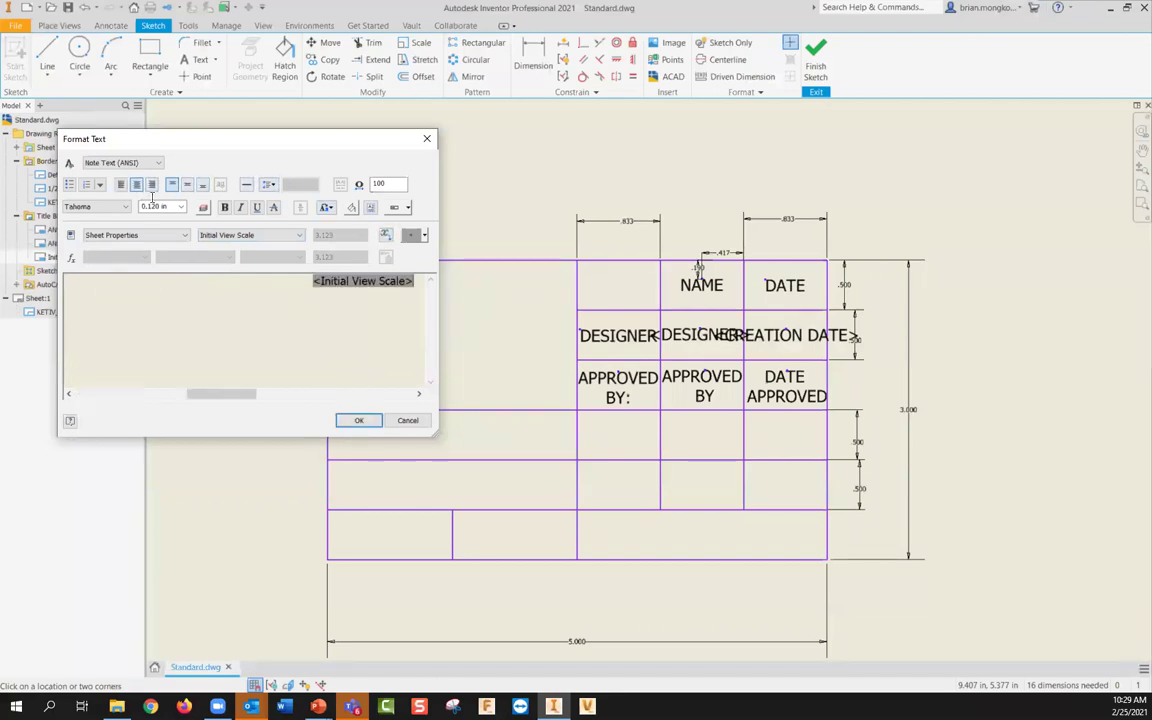
left_click(358, 420)
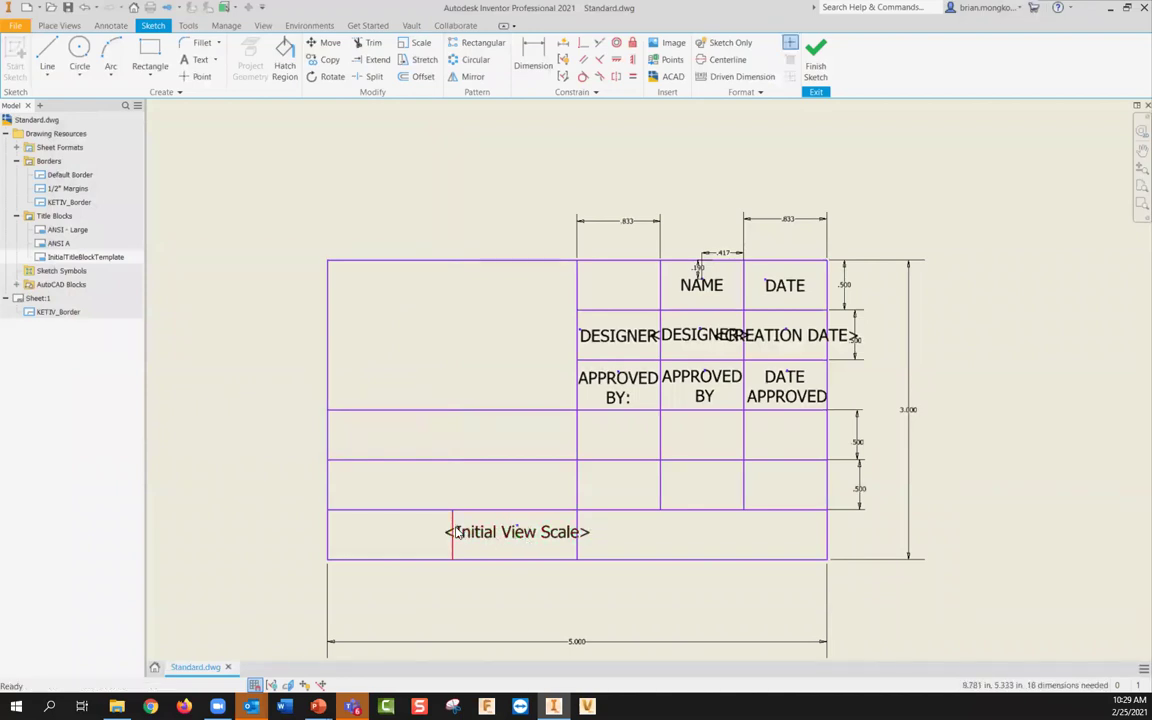
Step: Insert a center-justified text field with the sheet property Sheet Size in the bottom row's first small cell and position it mid-cell
left_click(190, 60)
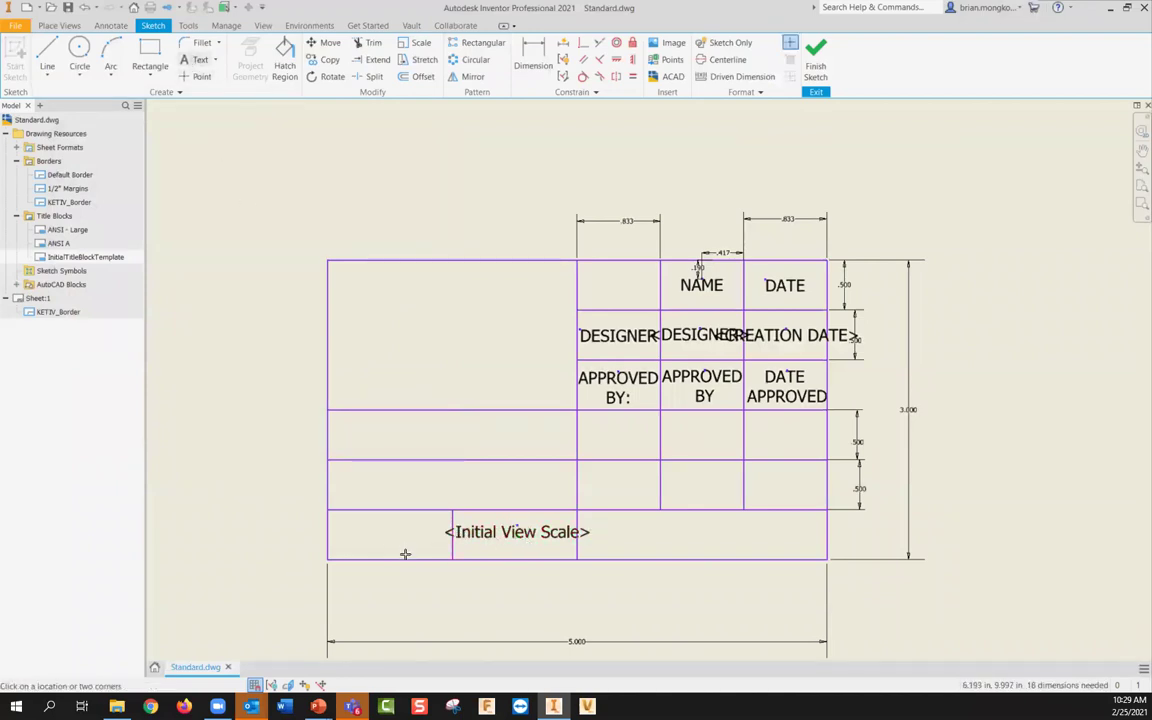
left_click(360, 492)
left_click(165, 235)
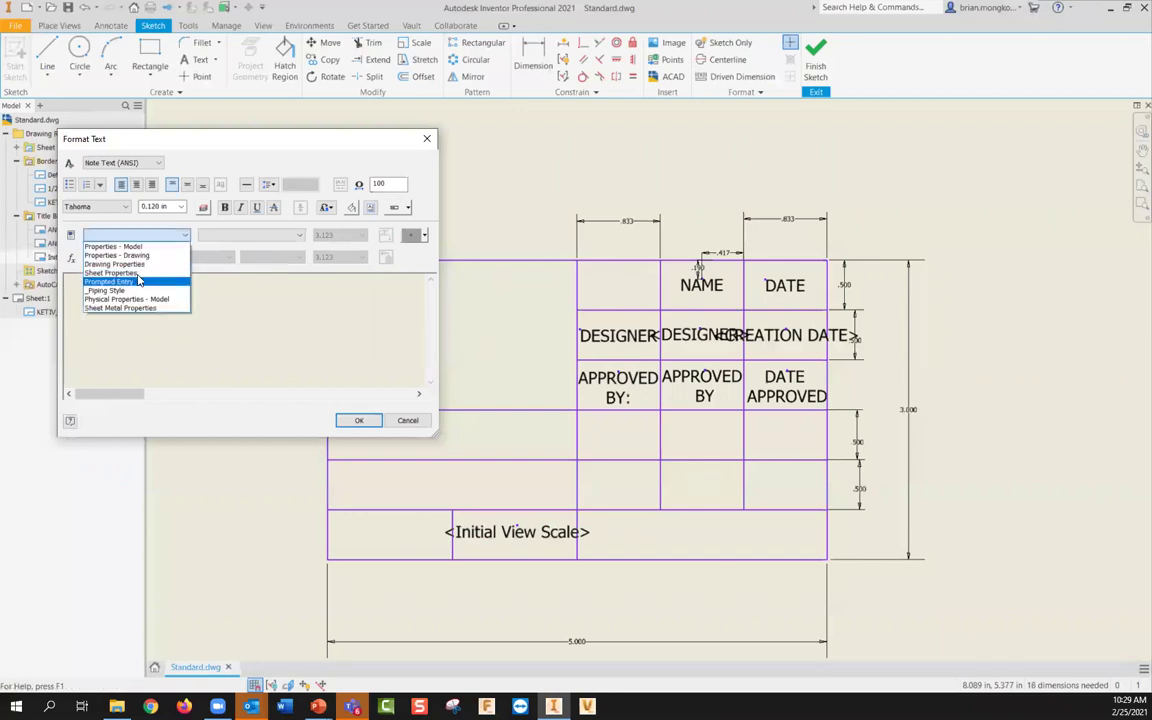
left_click(112, 272)
left_click(212, 235)
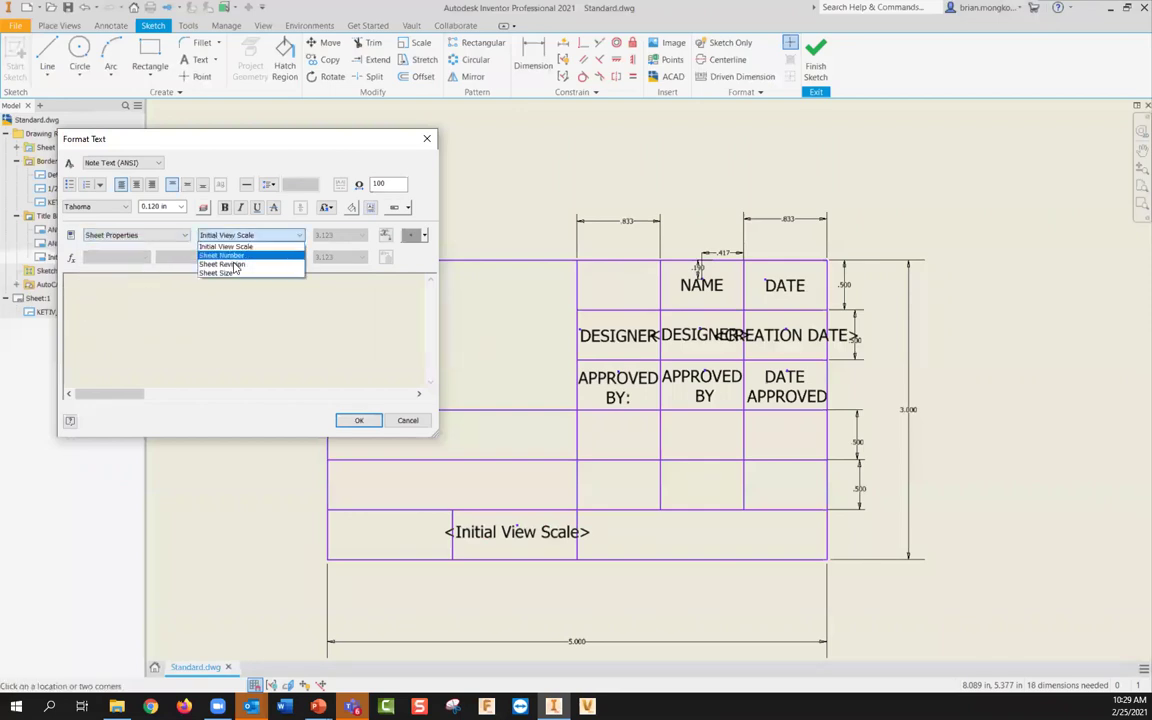
left_click(226, 264)
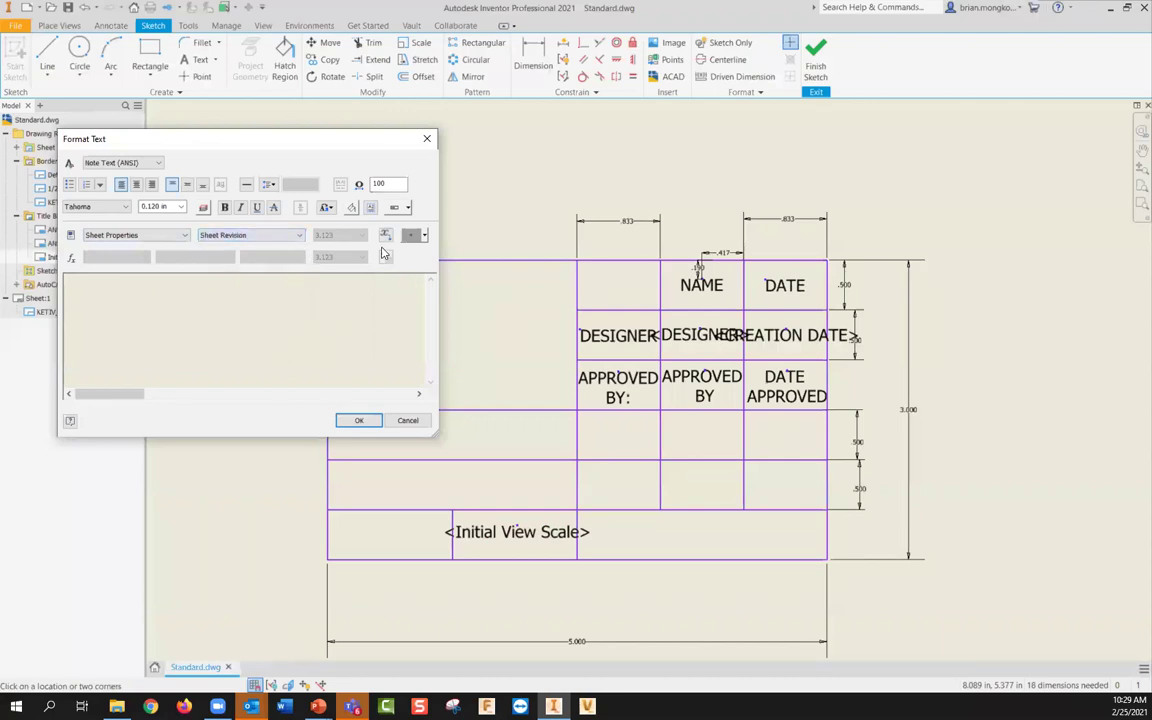
left_click(260, 235)
left_click(226, 271)
left_click(385, 235)
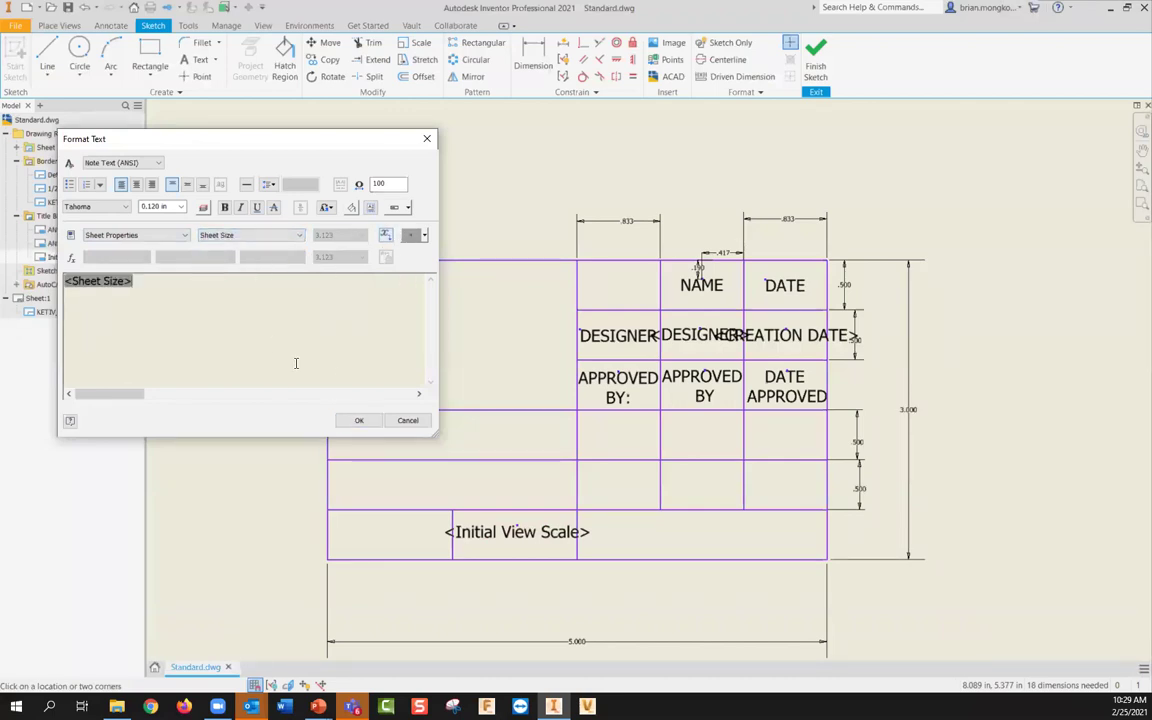
left_click(150, 185)
left_click(360, 420)
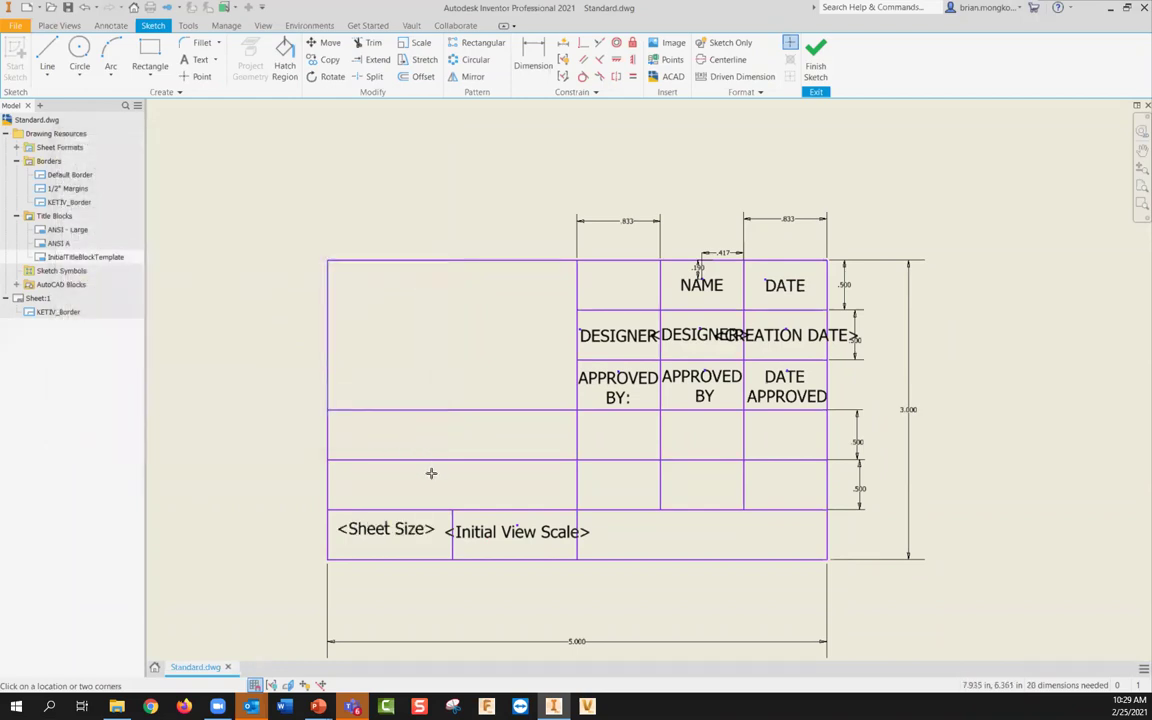
left_click_drag(395, 533, 405, 540)
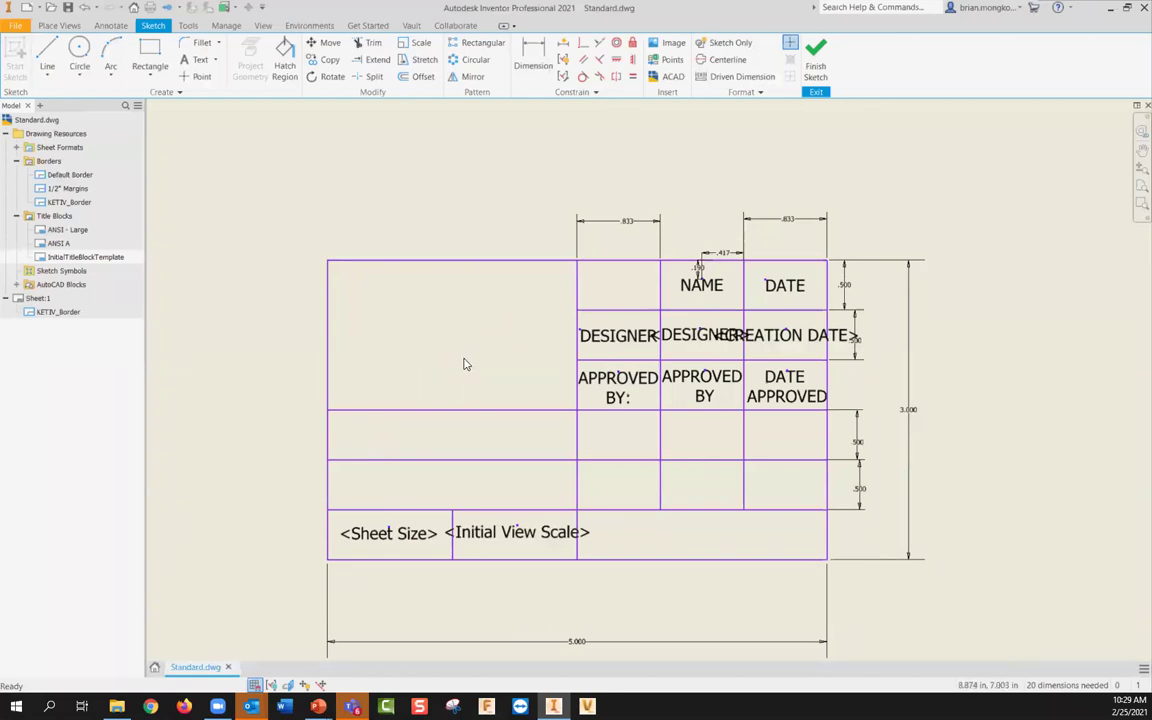
Step: Insert a text field with the model property TITLE in the wide cell directly below the large empty cell
left_click(184, 58)
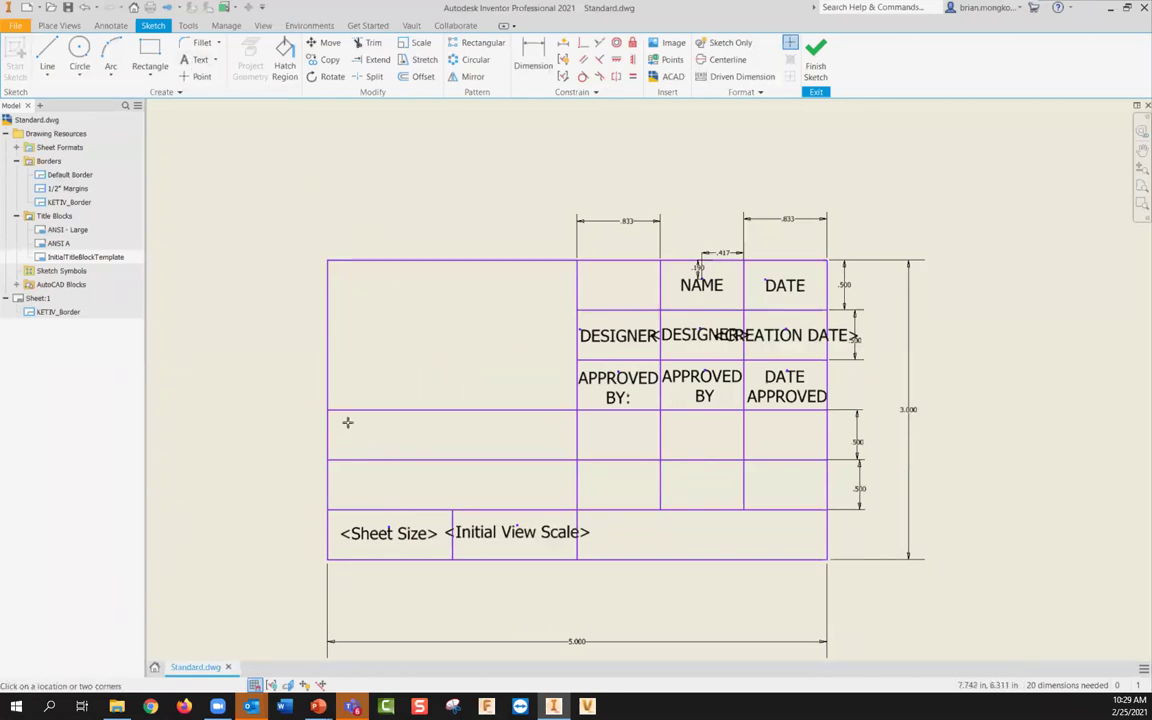
left_click(385, 436)
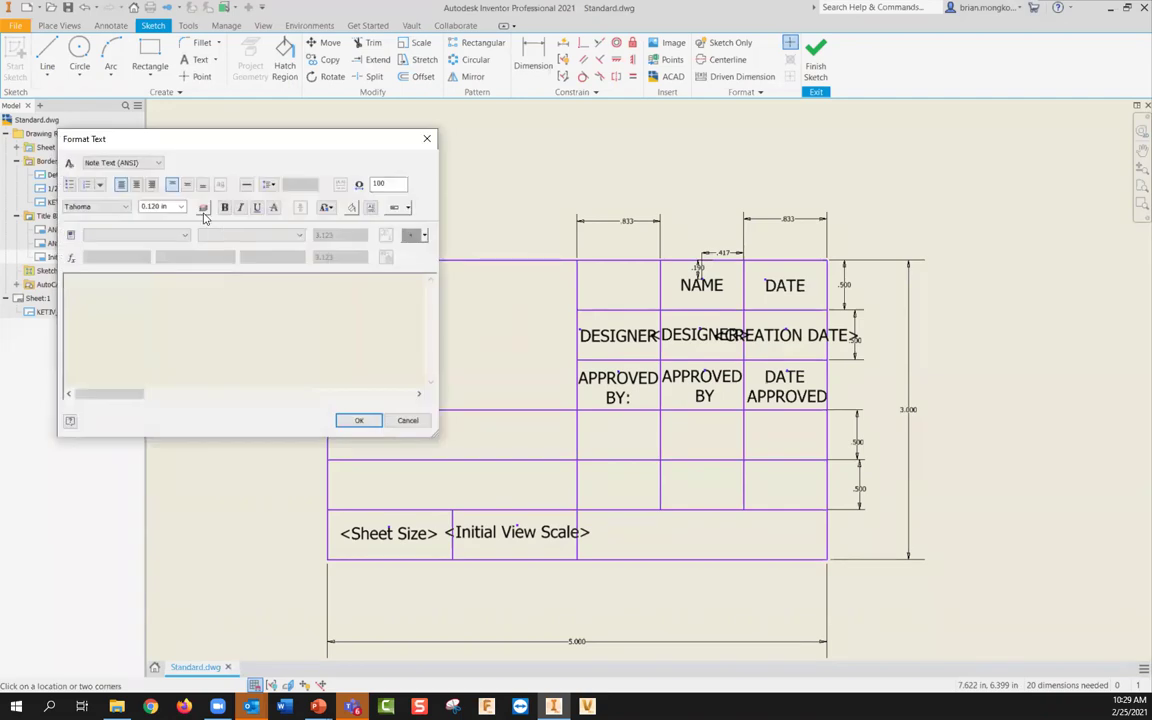
left_click(145, 236)
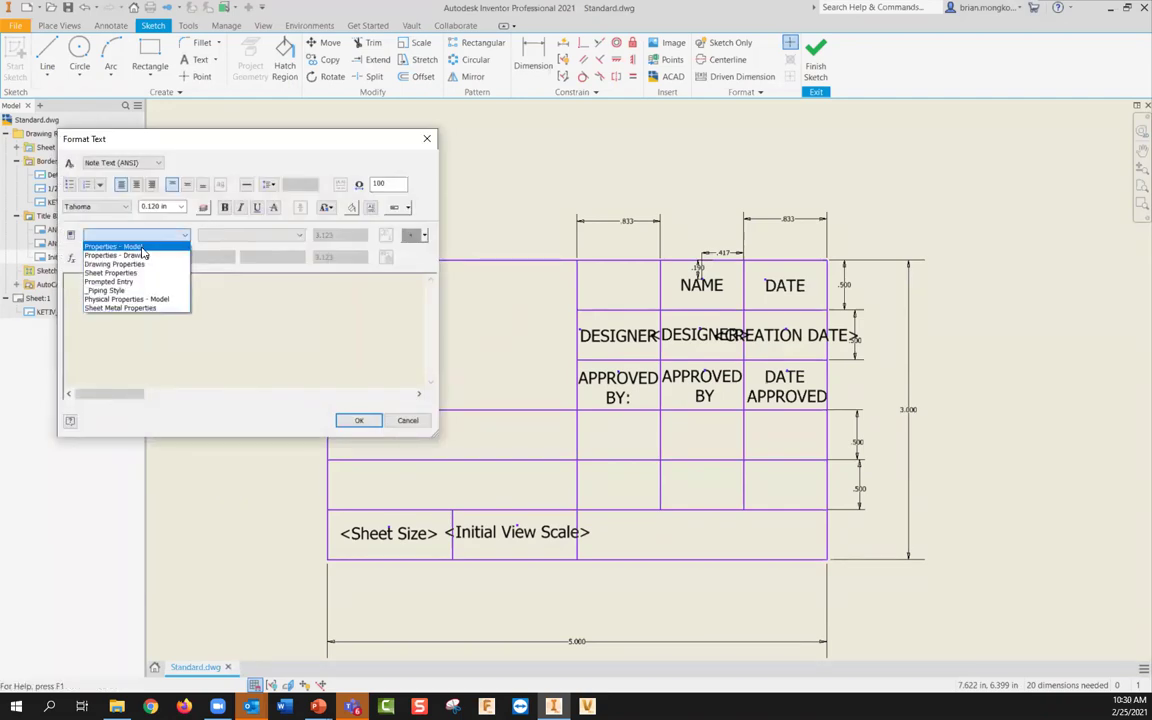
left_click(140, 247)
left_click(258, 236)
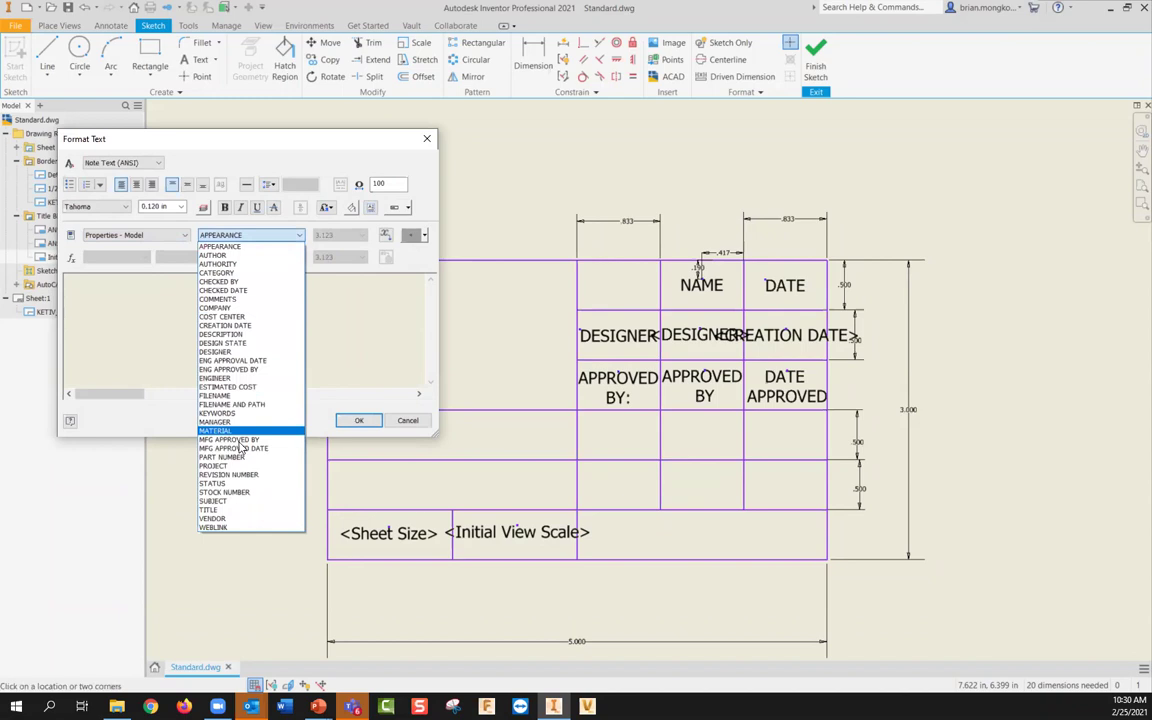
left_click(220, 510)
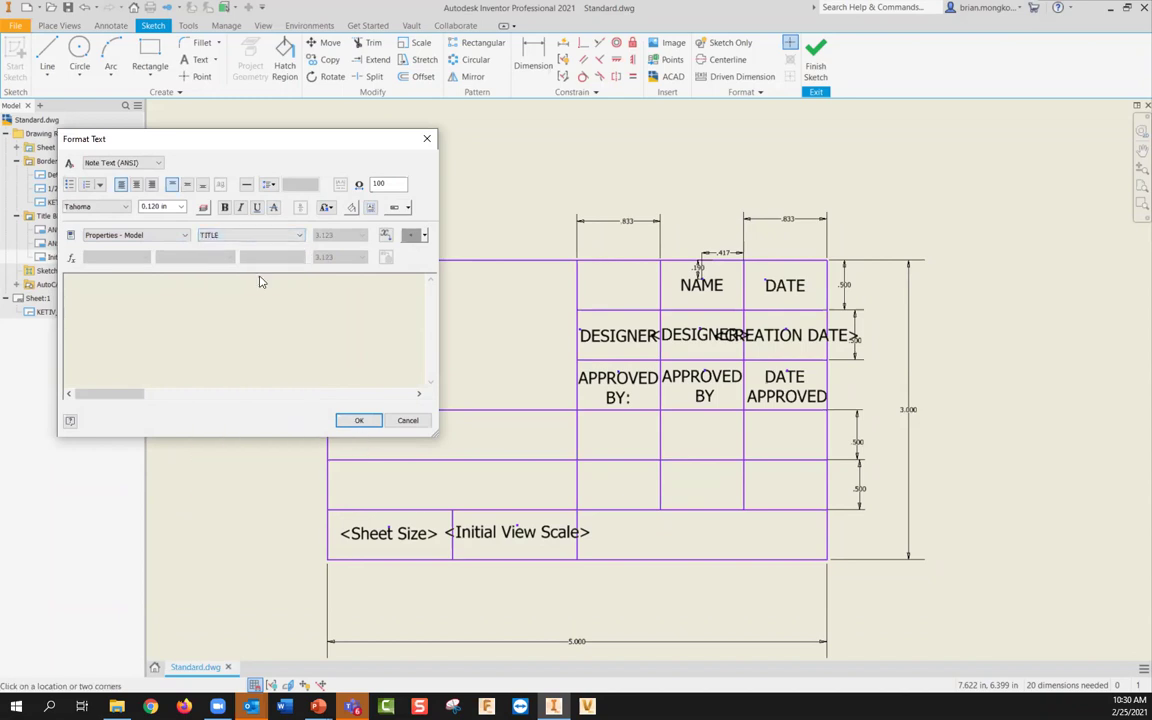
left_click(385, 235)
left_click(359, 420)
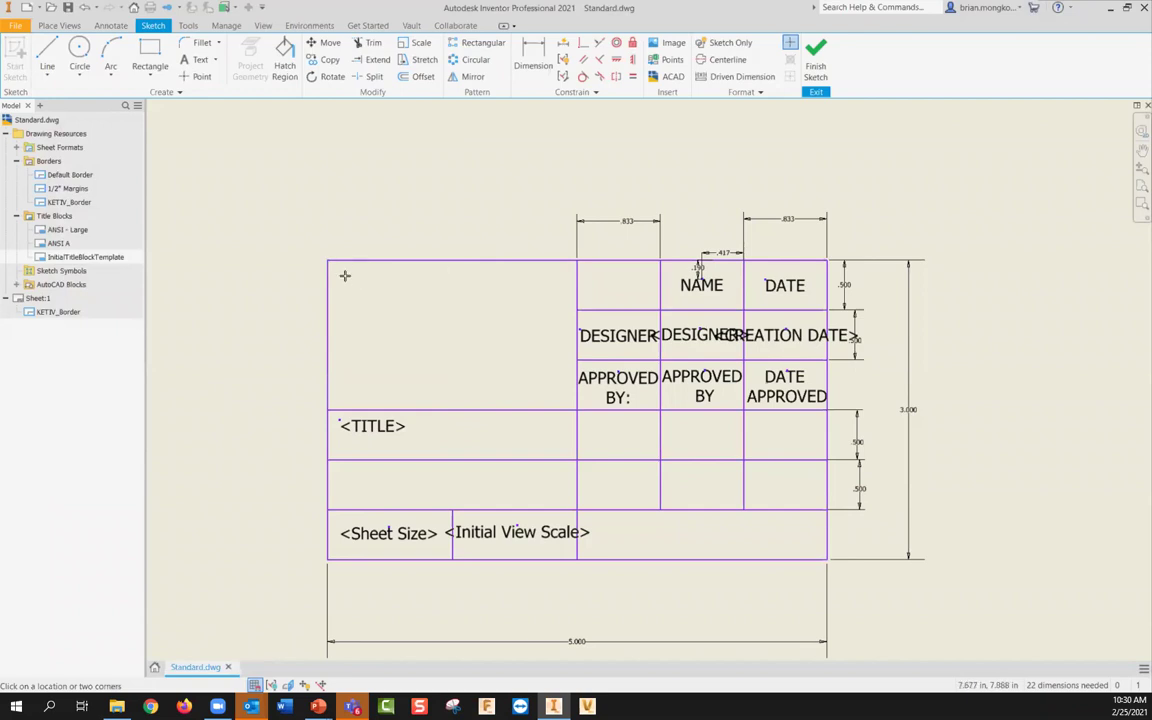
Step: Insert the image KETIV-Logo-Red.png from the Pictures folder into the title block's large upper cell
left_click(670, 43)
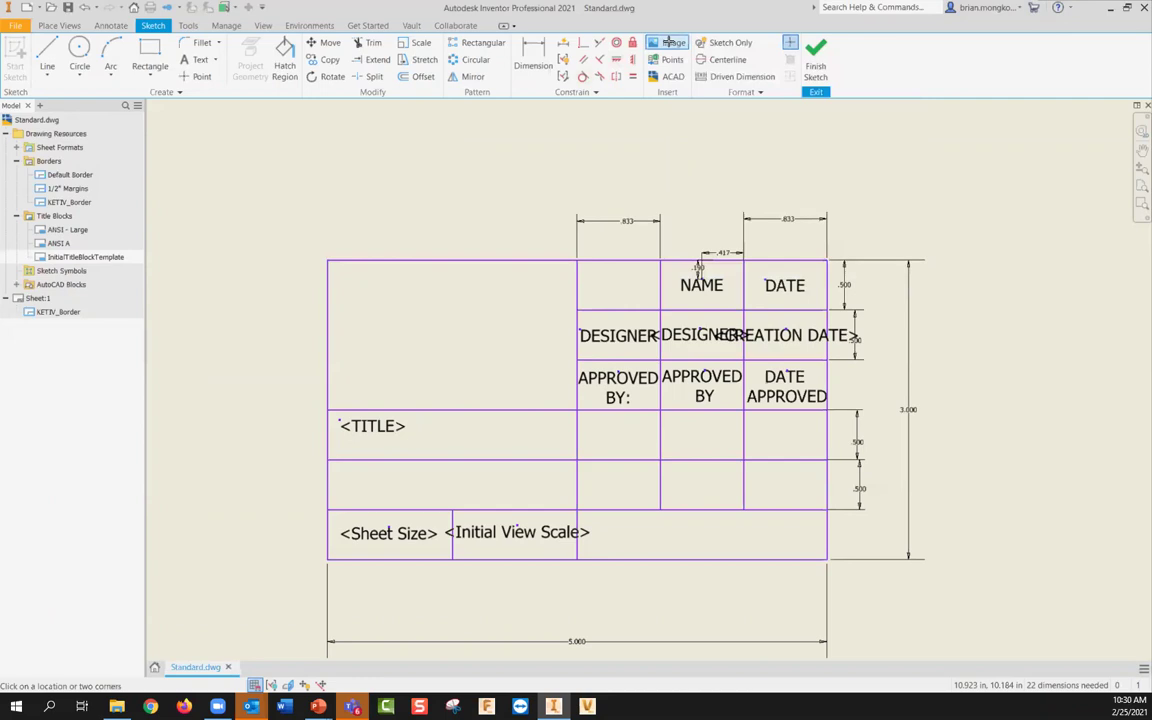
left_click(347, 278)
left_click(590, 116)
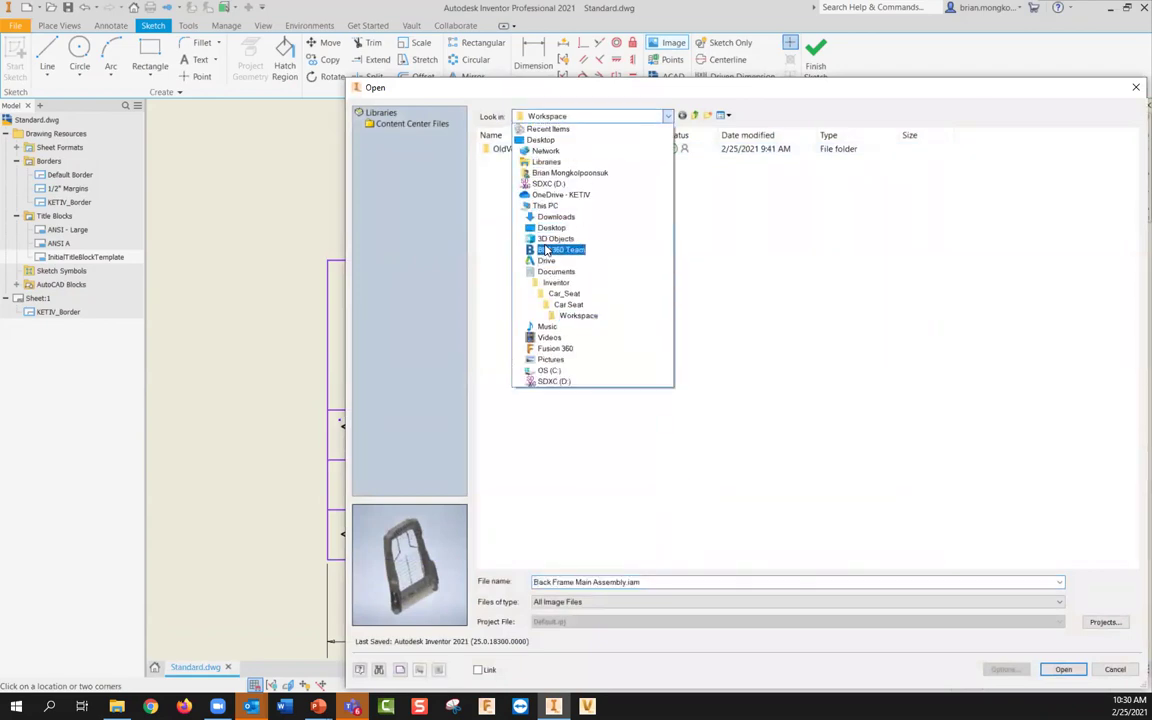
left_click(550, 359)
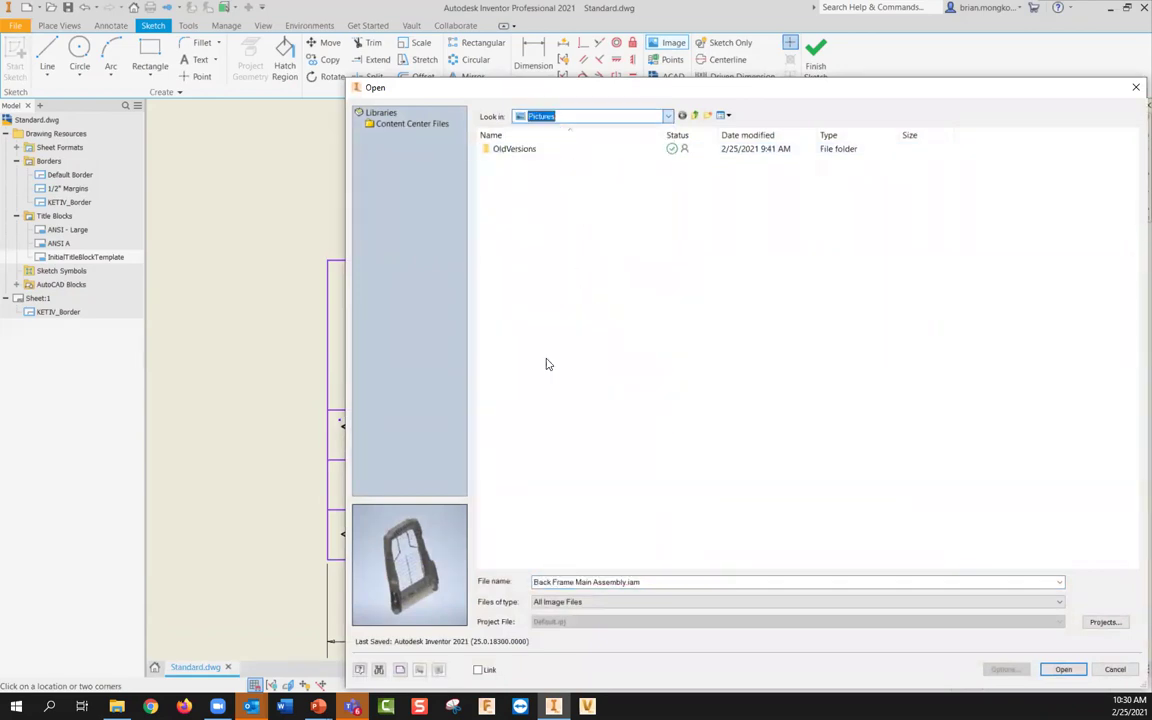
left_click(1059, 185)
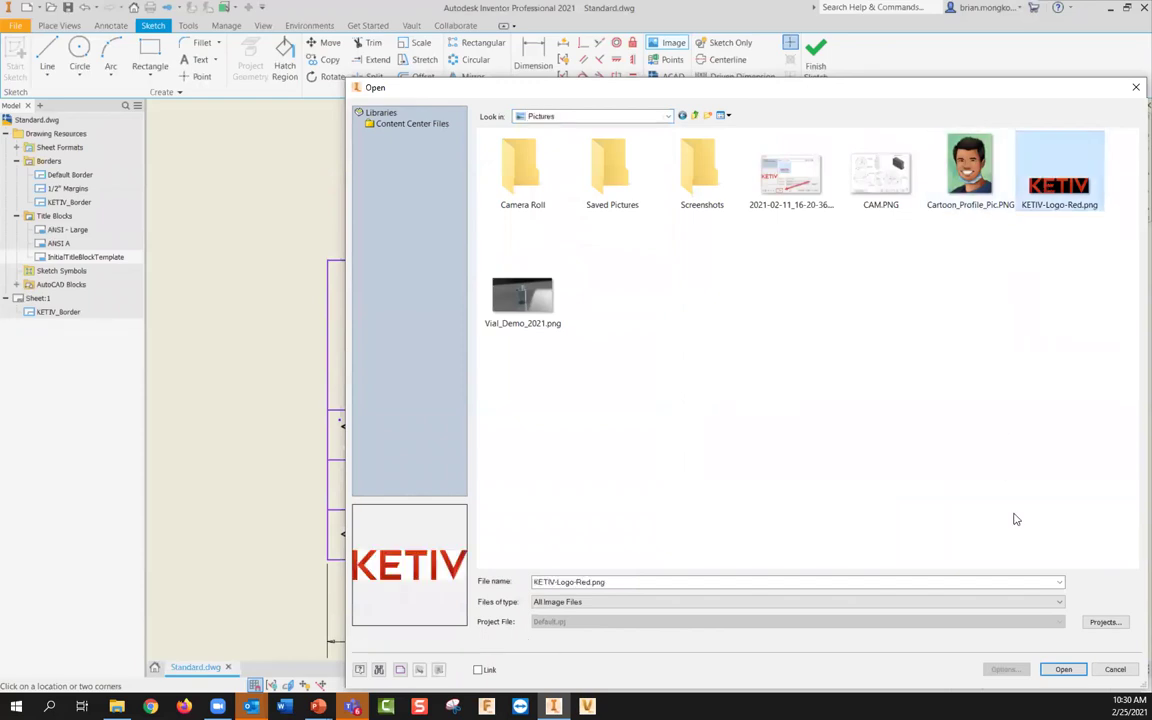
left_click(1060, 669)
Step: Scale the KETIV logo down to fit the large upper cell and move it to about the cell's middle
key("Escape")
left_click_drag(1000, 442, 561, 320)
left_click_drag(459, 293, 462, 340)
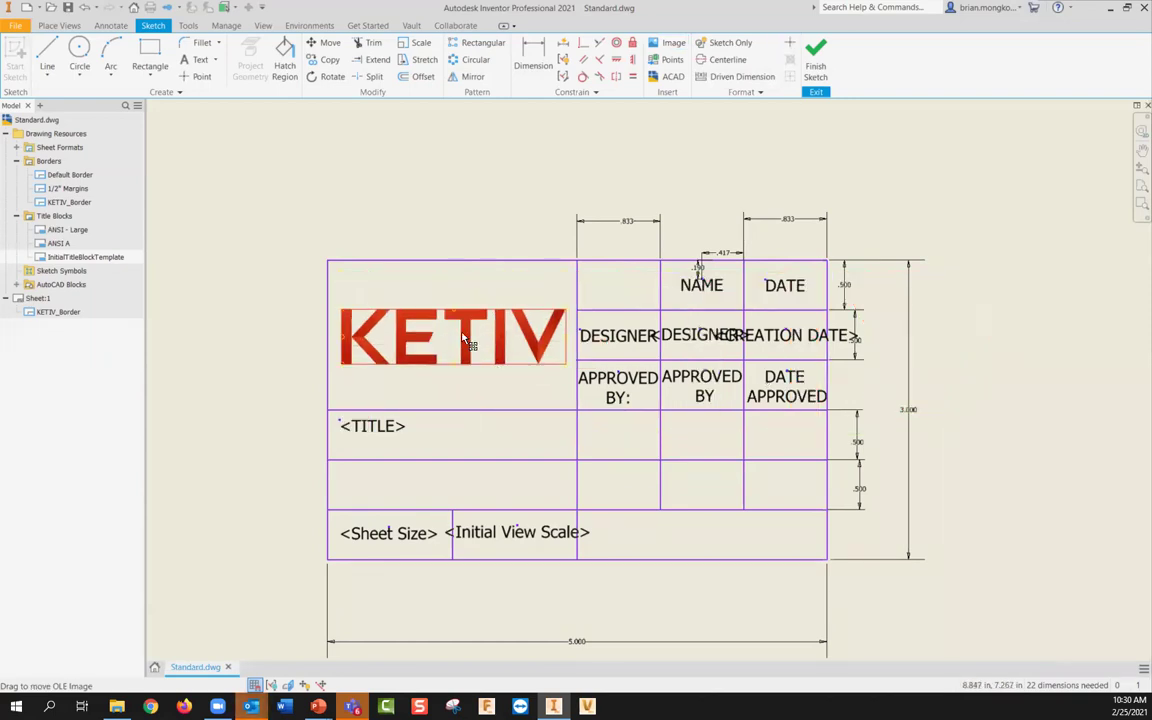
mouse_move(919, 355)
middle_mouse_down()
mouse_move(885, 334)
mouse_move(899, 298)
middle_mouse_up()
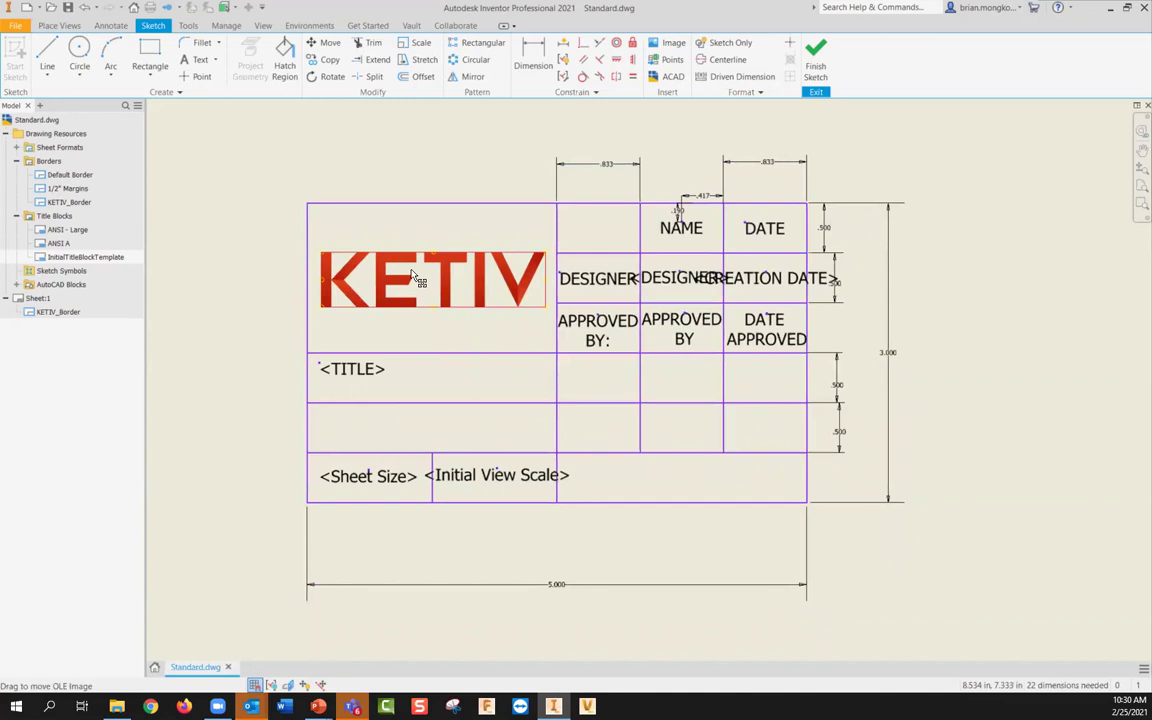
left_click(684, 43)
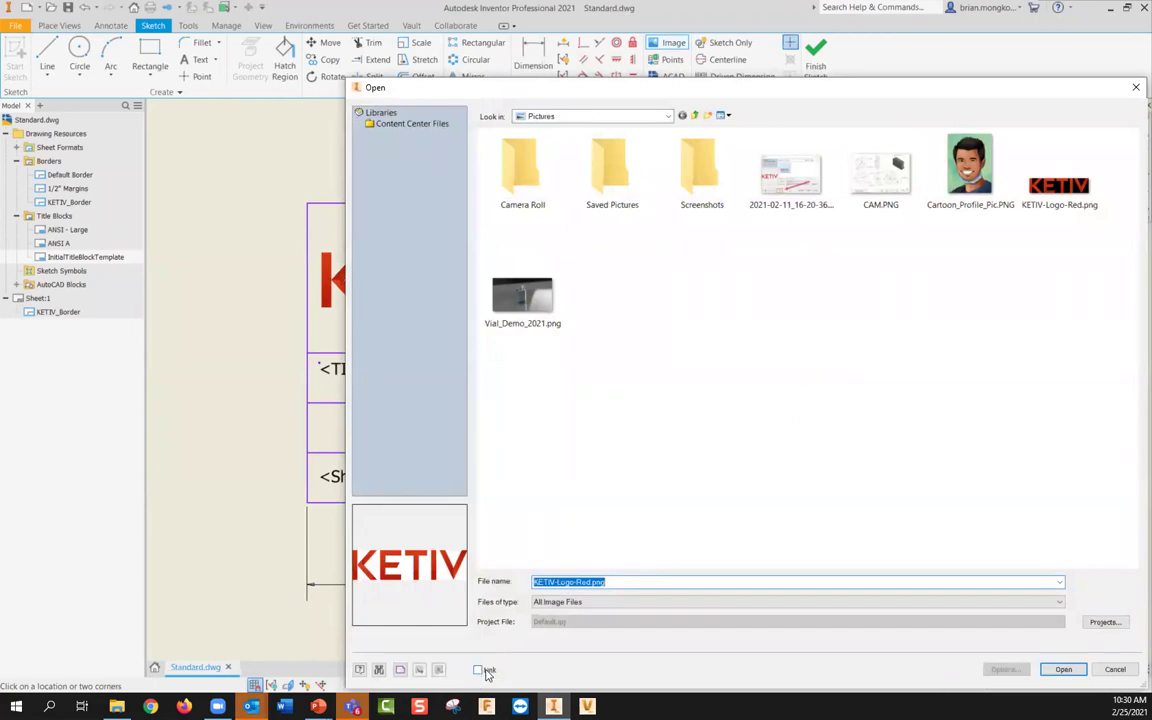
left_click(478, 672)
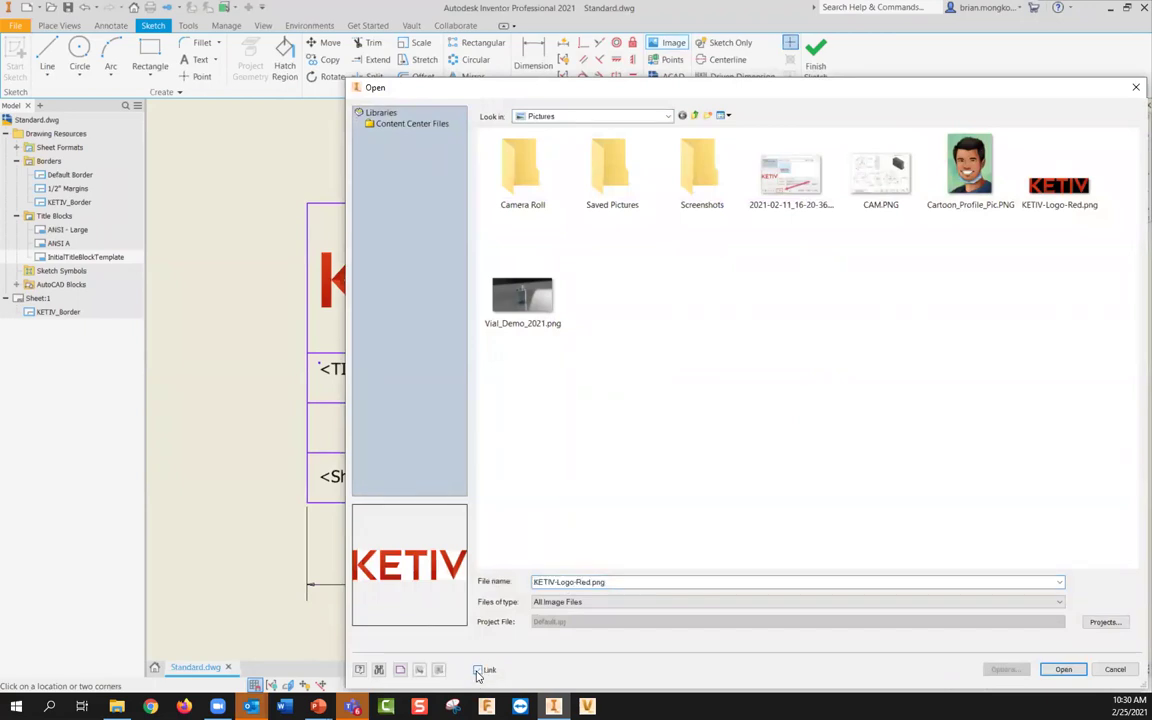
left_click(479, 671)
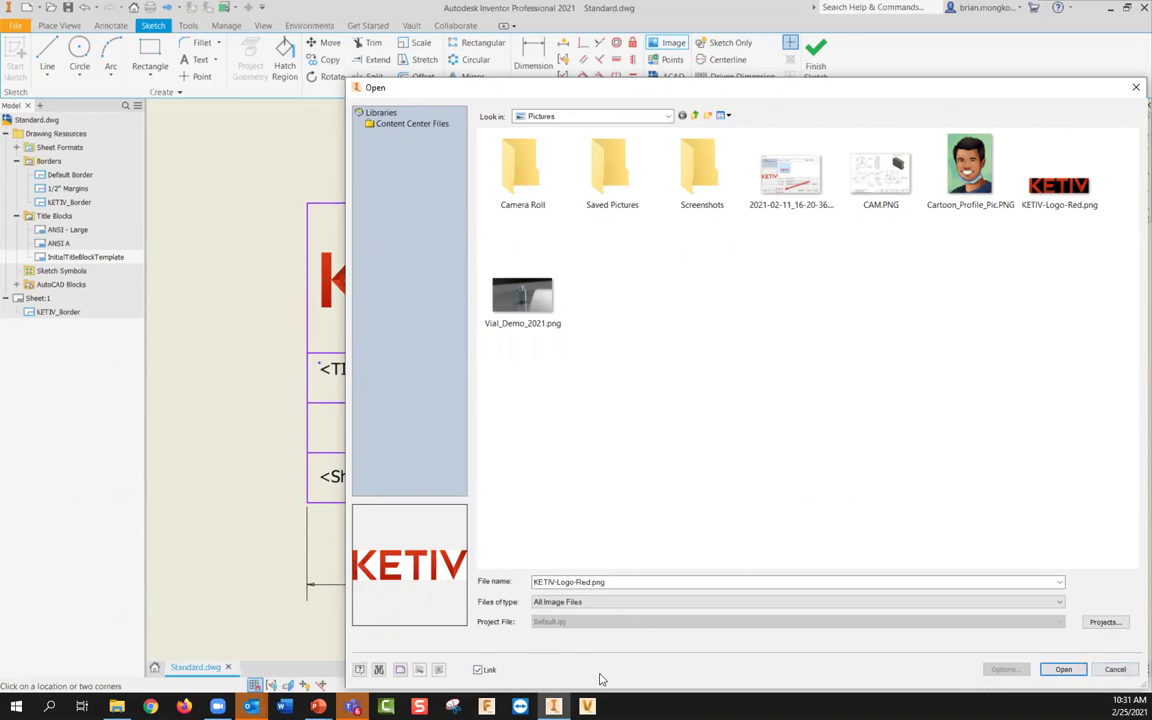
left_click(1062, 669)
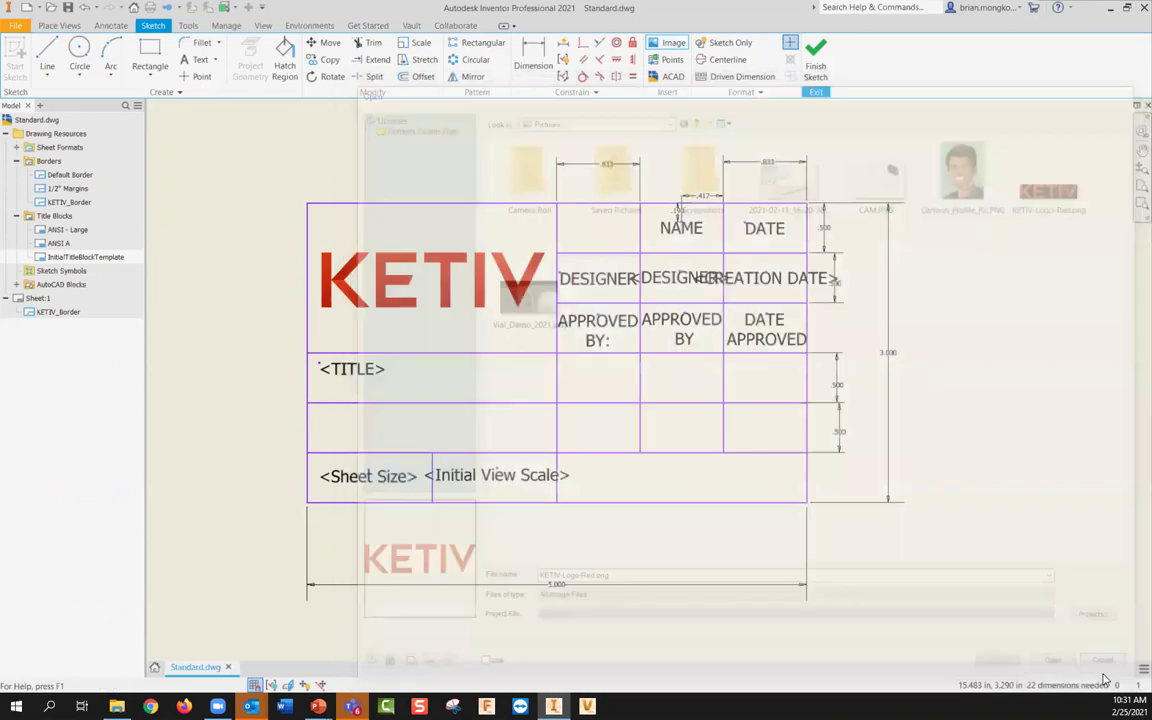
Step: Insert a text field with the model property PART NUMBER in the bottom row's wide cell and position it near the cell's middle
middle_click_drag(650, 439, 706, 483)
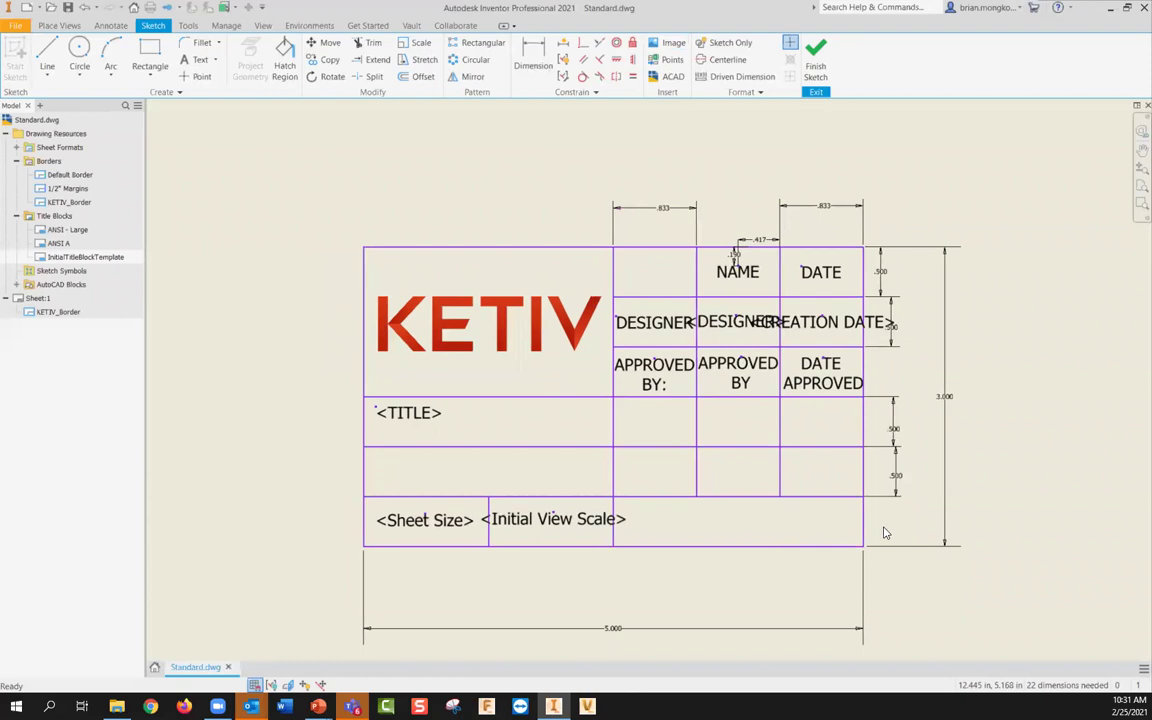
middle_click_drag(873, 531, 852, 517)
scroll(782, 521, "up", 5)
scroll(729, 515, "down", 6)
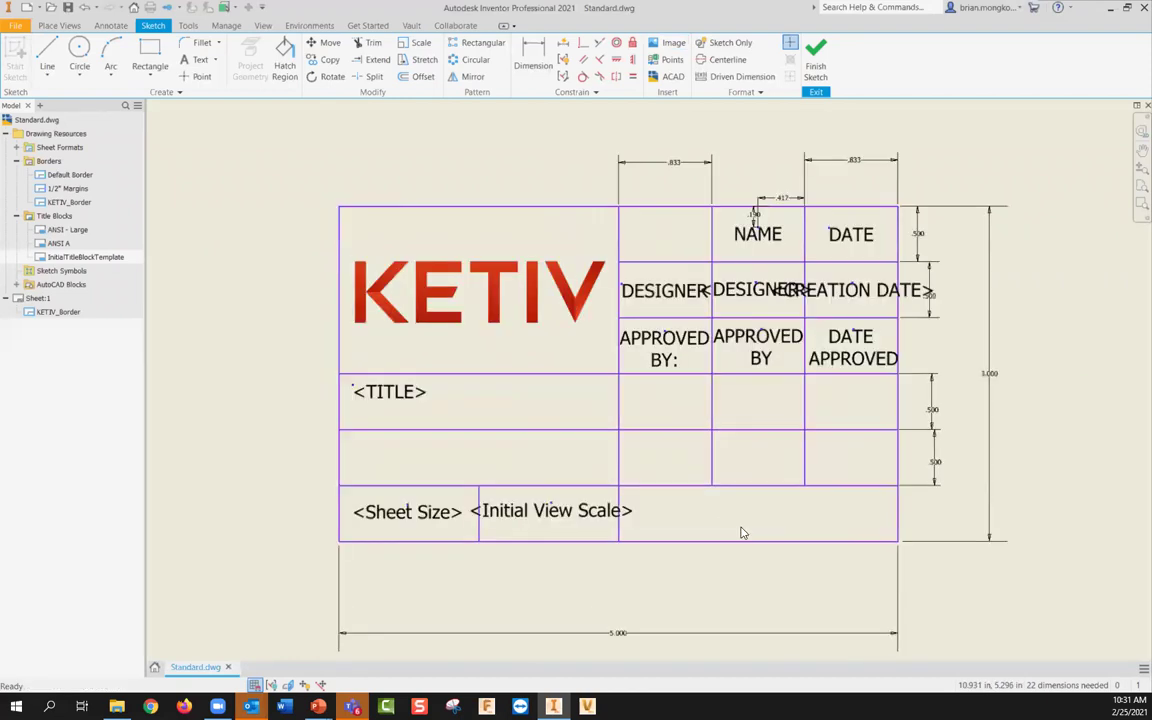
middle_click_drag(743, 532, 712, 495)
left_click(196, 59)
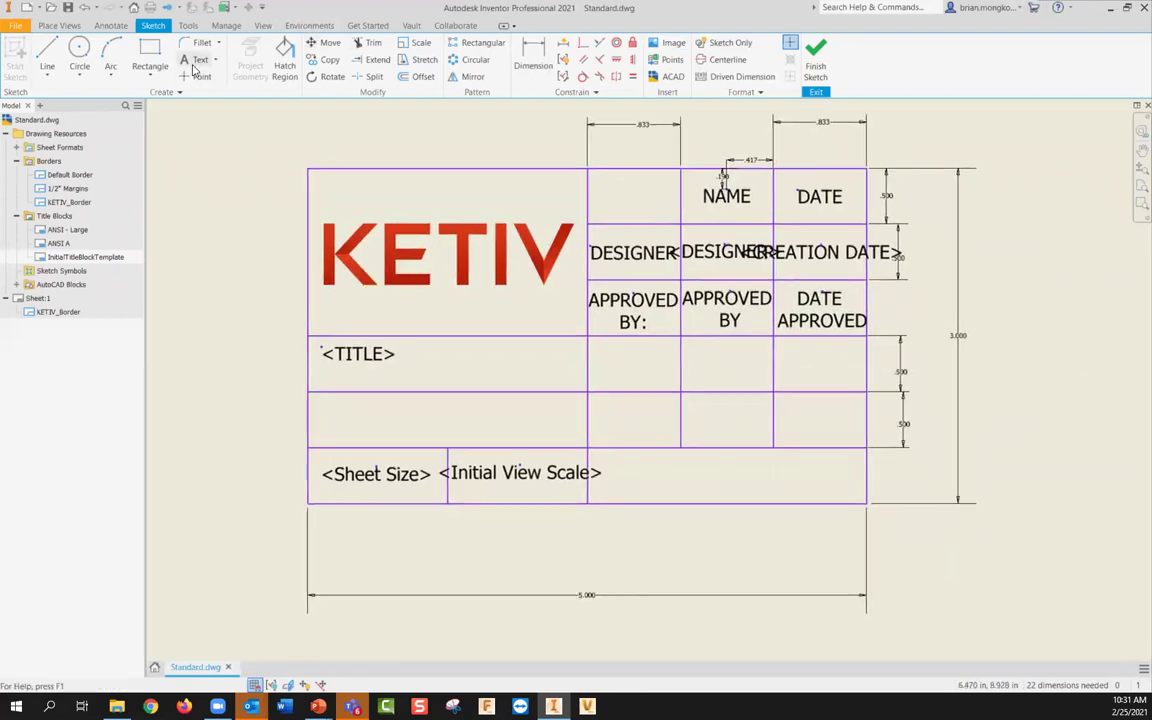
left_click(655, 487)
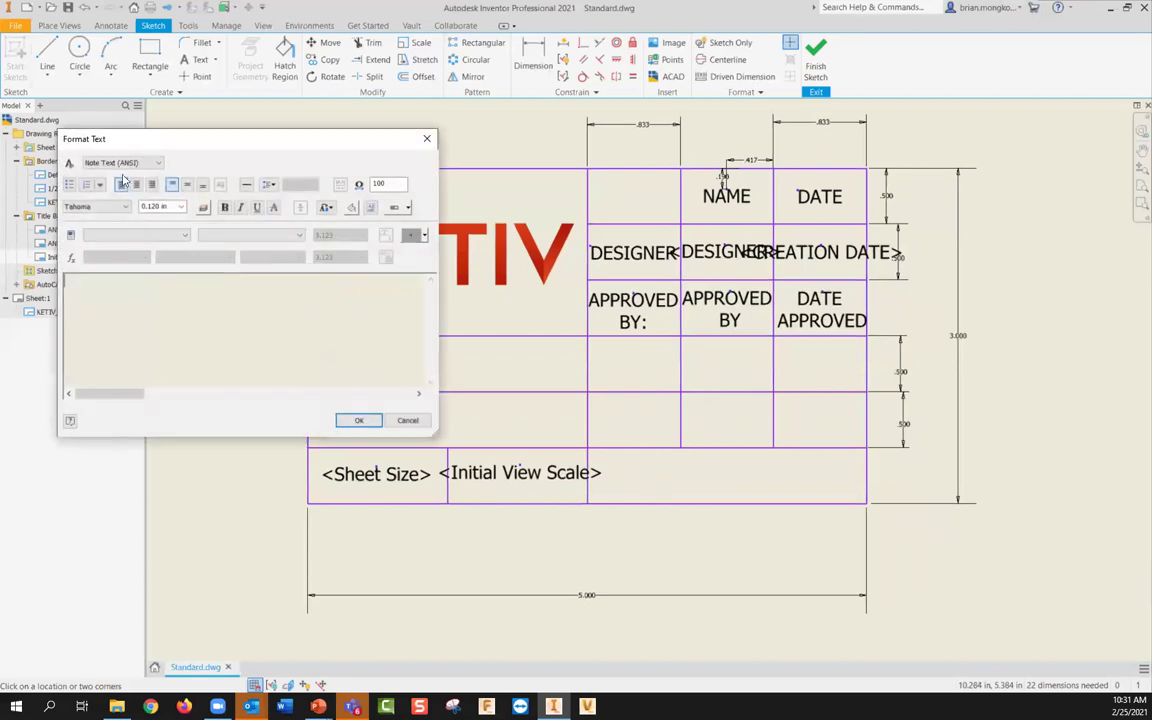
left_click(140, 235)
left_click(130, 247)
left_click(250, 235)
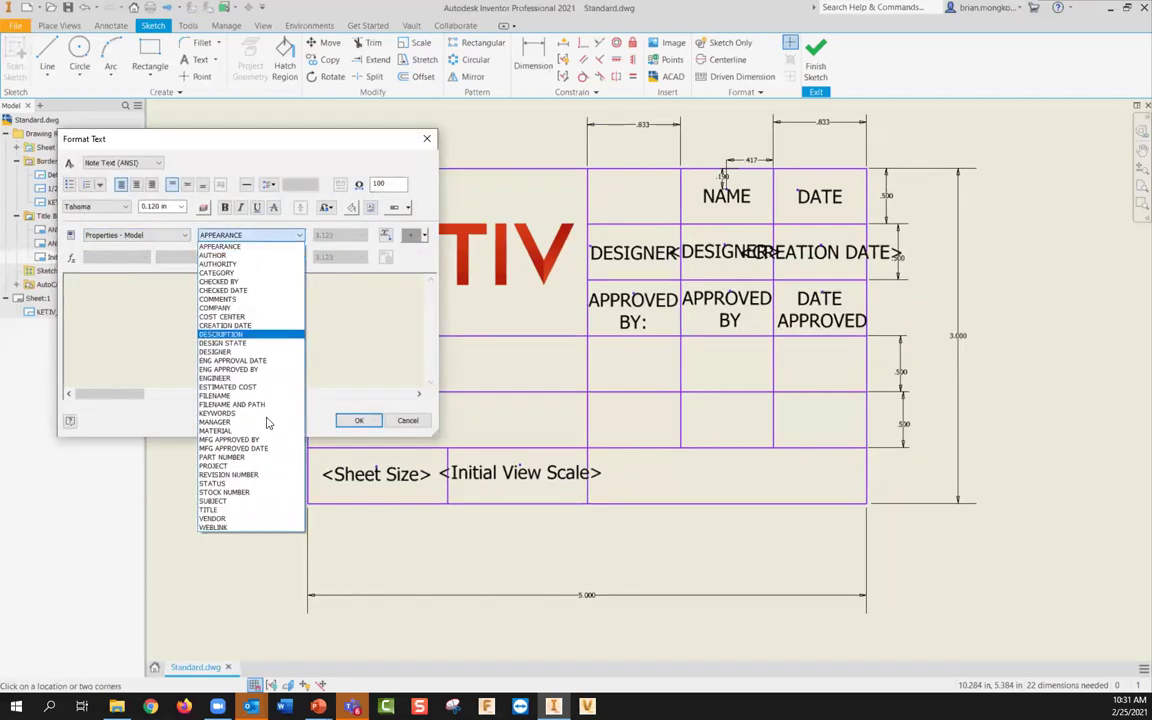
left_click(230, 420)
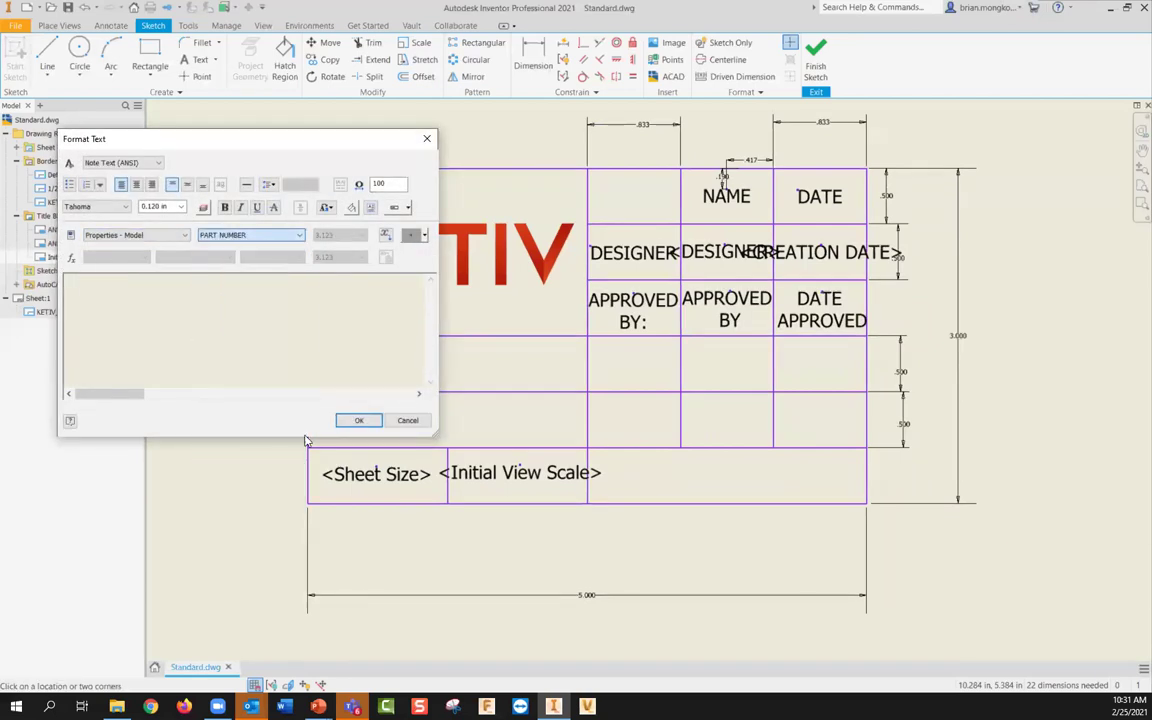
left_click(385, 235)
left_click(359, 420)
key("Escape")
left_click_drag(636, 468, 698, 480)
Step: Finish the title block sketch and save the title block under the name KETIV
scroll(975, 520, "down", 3)
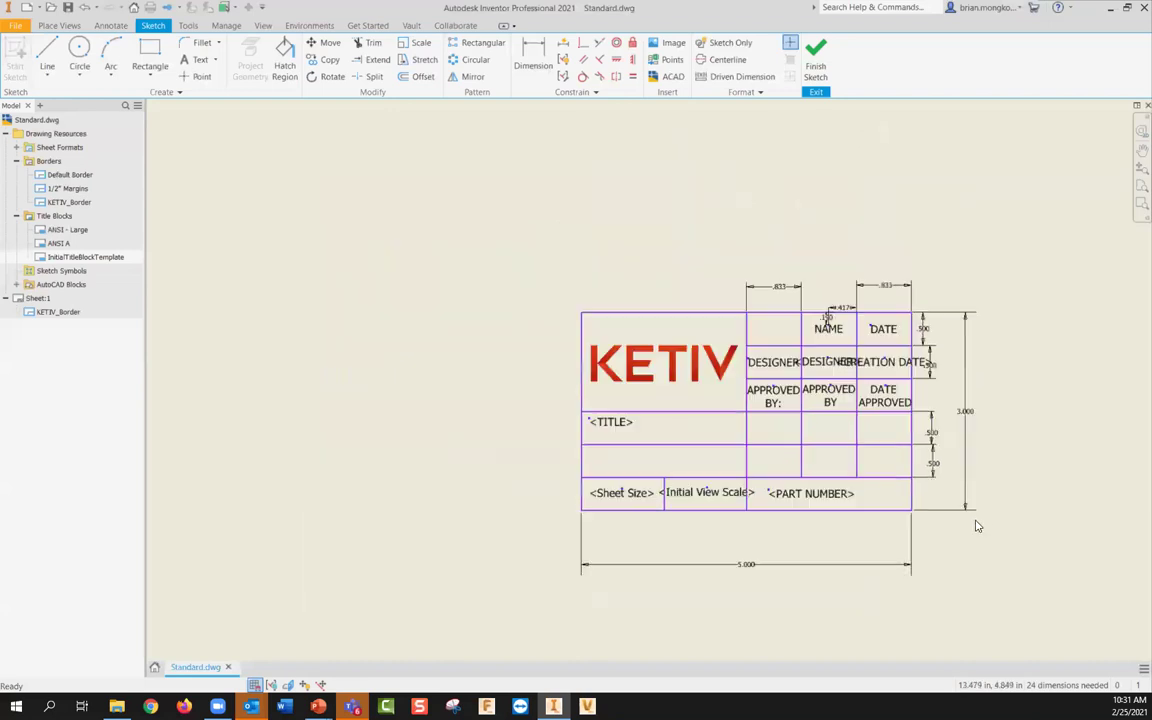
middle_click_drag(924, 511, 870, 500)
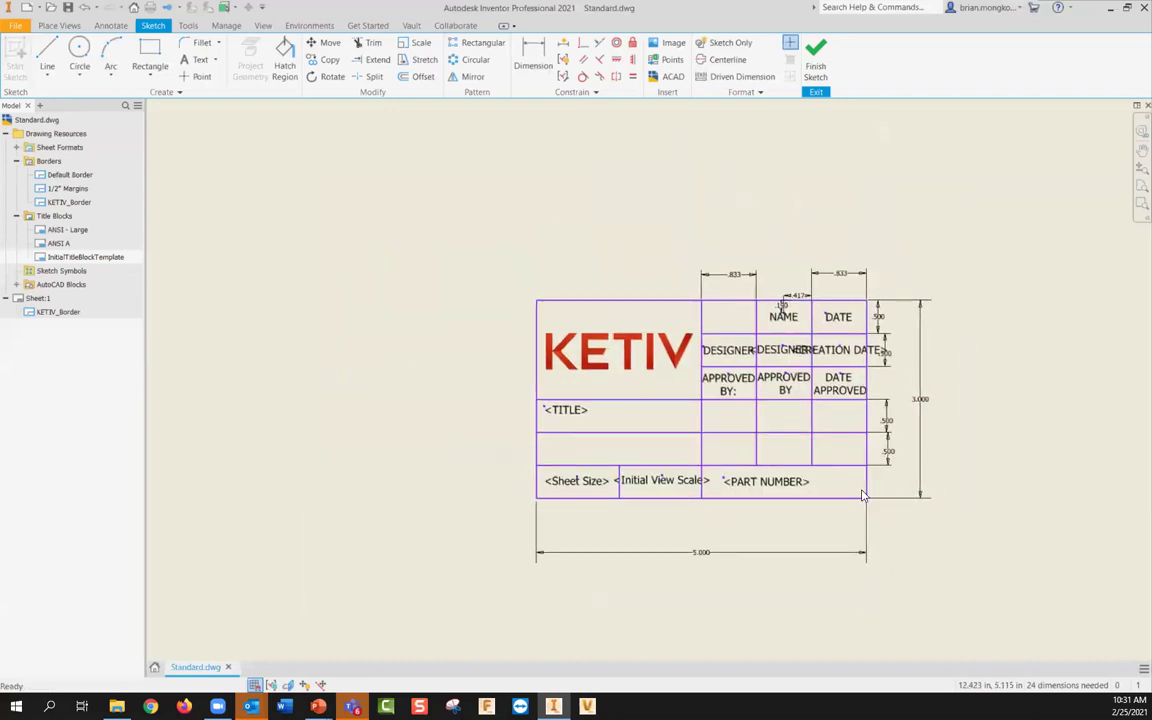
scroll(864, 495, "up", 1)
scroll(864, 492, "up", 1)
scroll(834, 493, "down", 1)
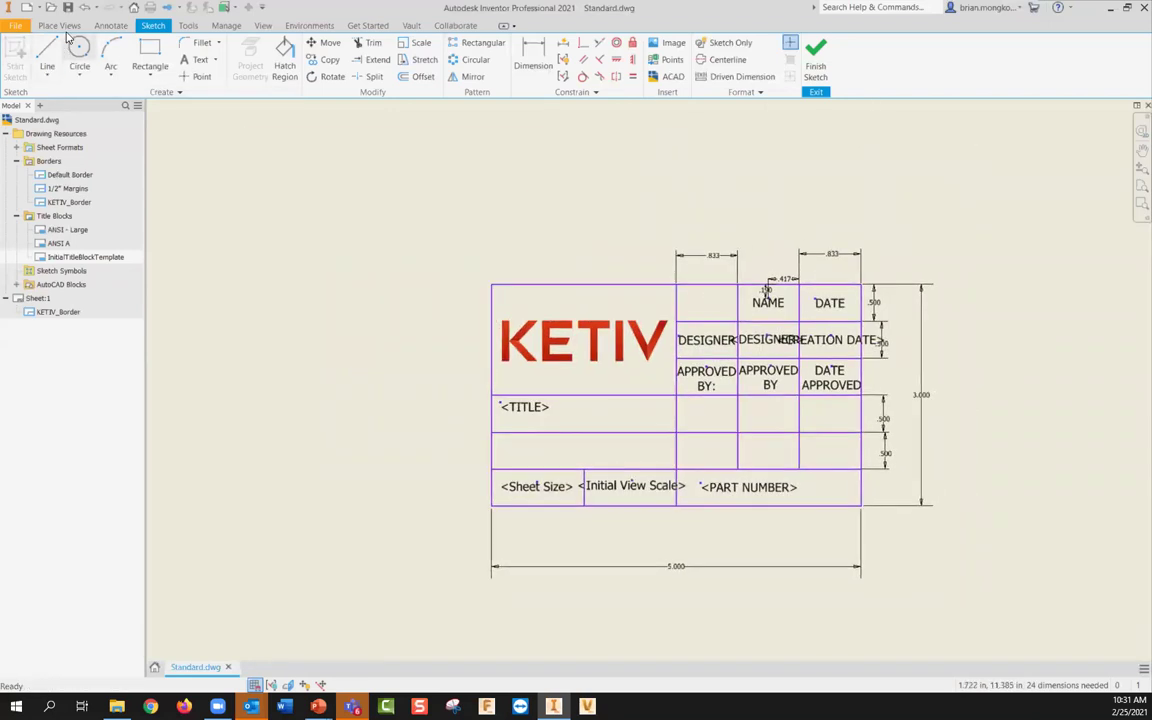
left_click(815, 60)
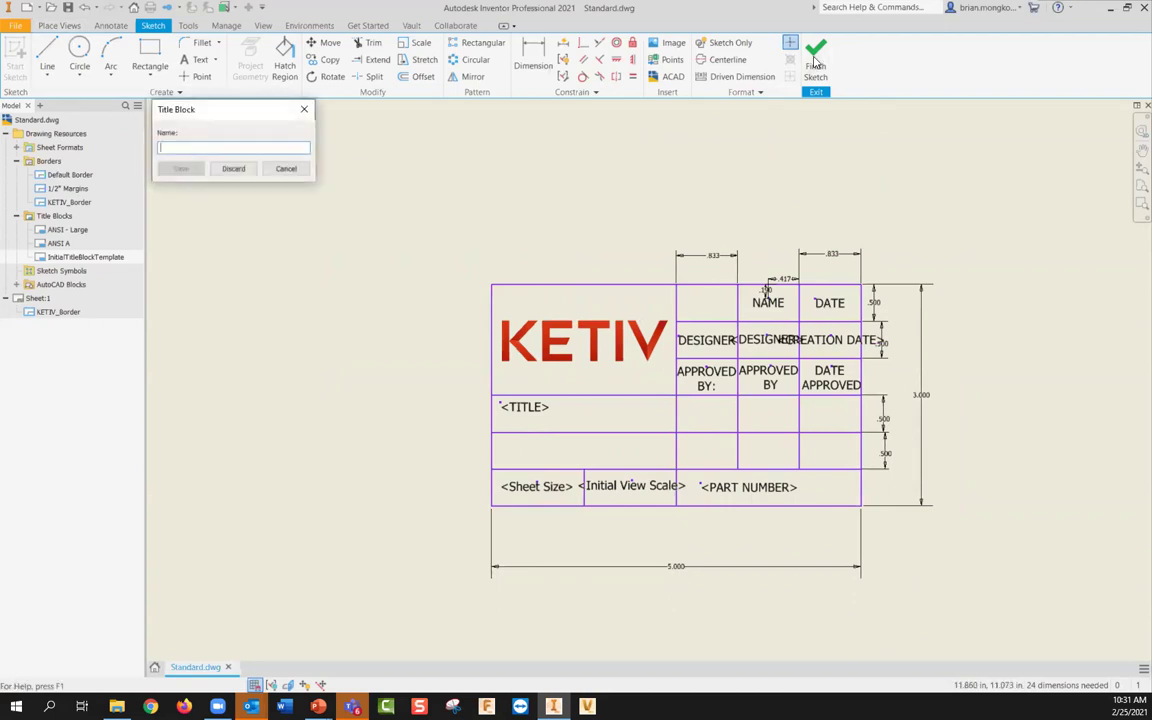
type("KETIV")
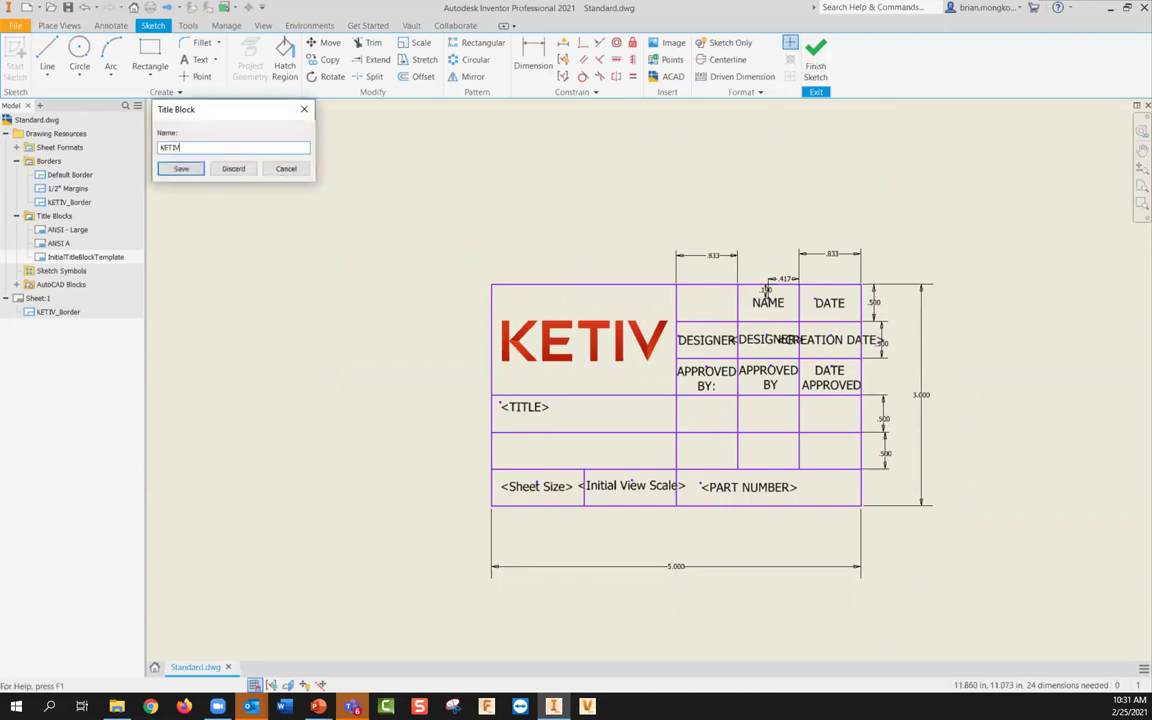
key("Return")
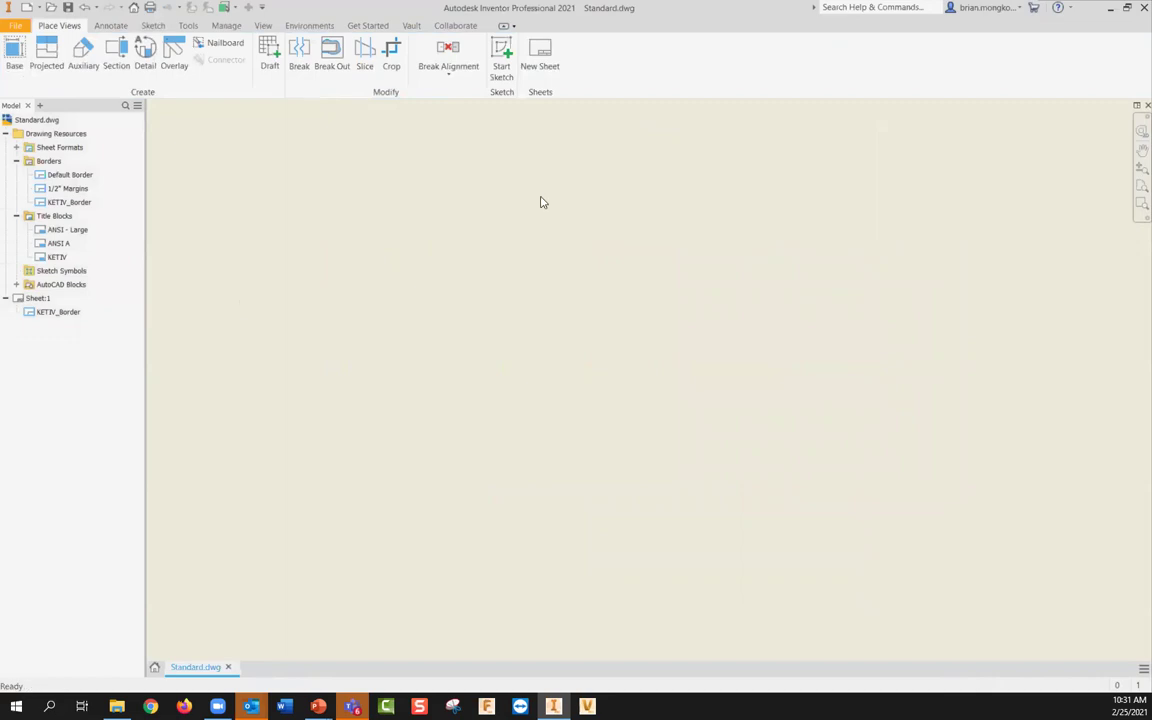
Step: Insert the KETIV title block on Sheet:1 with APPROVED BY set to Myself and DATE APPROVED set to 2/25/21
left_click(45, 312)
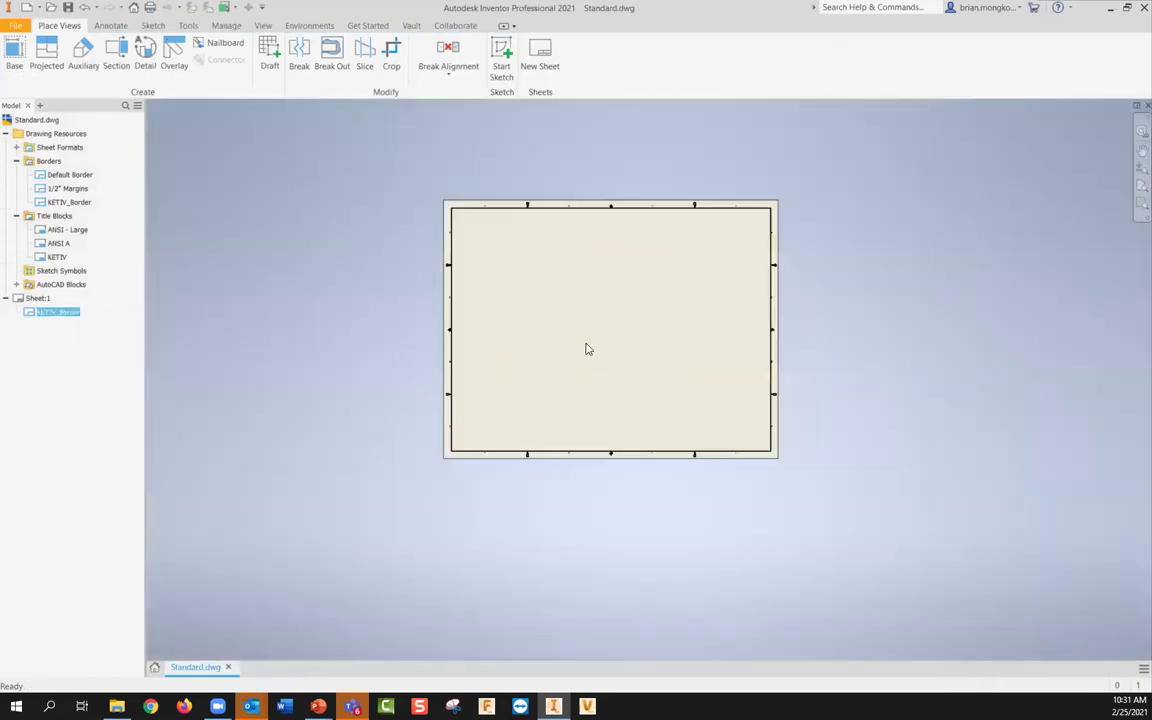
scroll(584, 353, "down", 2)
mouse_move(582, 353)
middle_mouse_down()
mouse_move(576, 445)
mouse_move(567, 433)
middle_mouse_up()
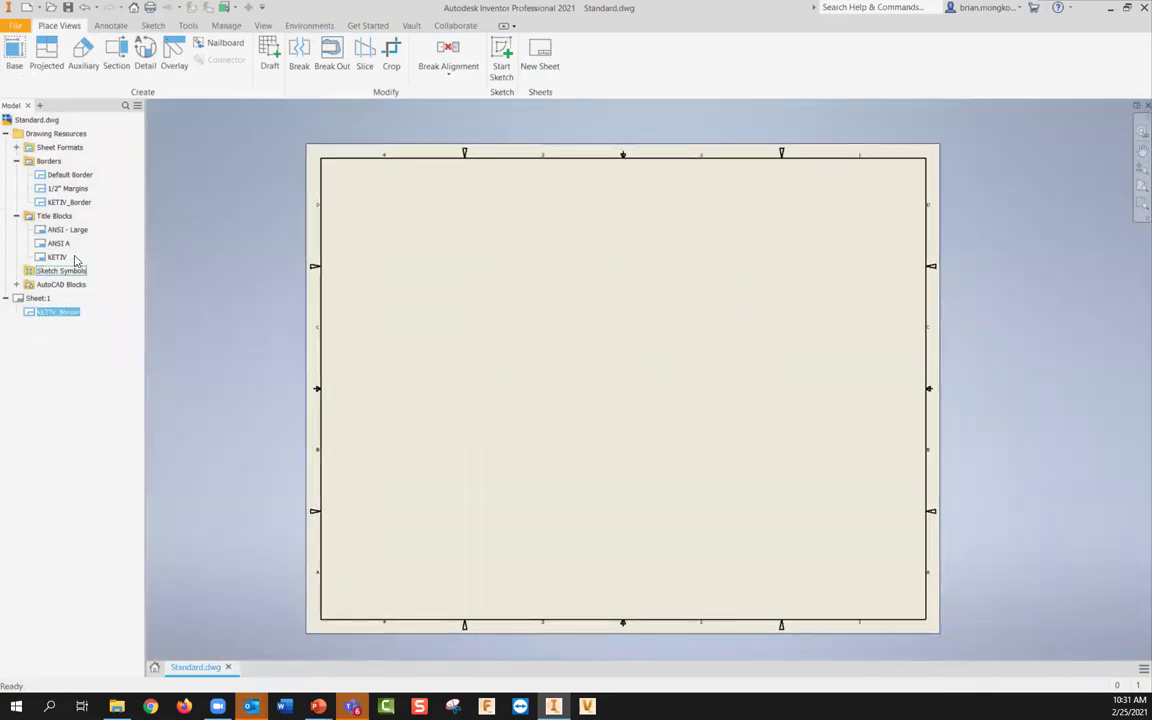
double_click(56, 257)
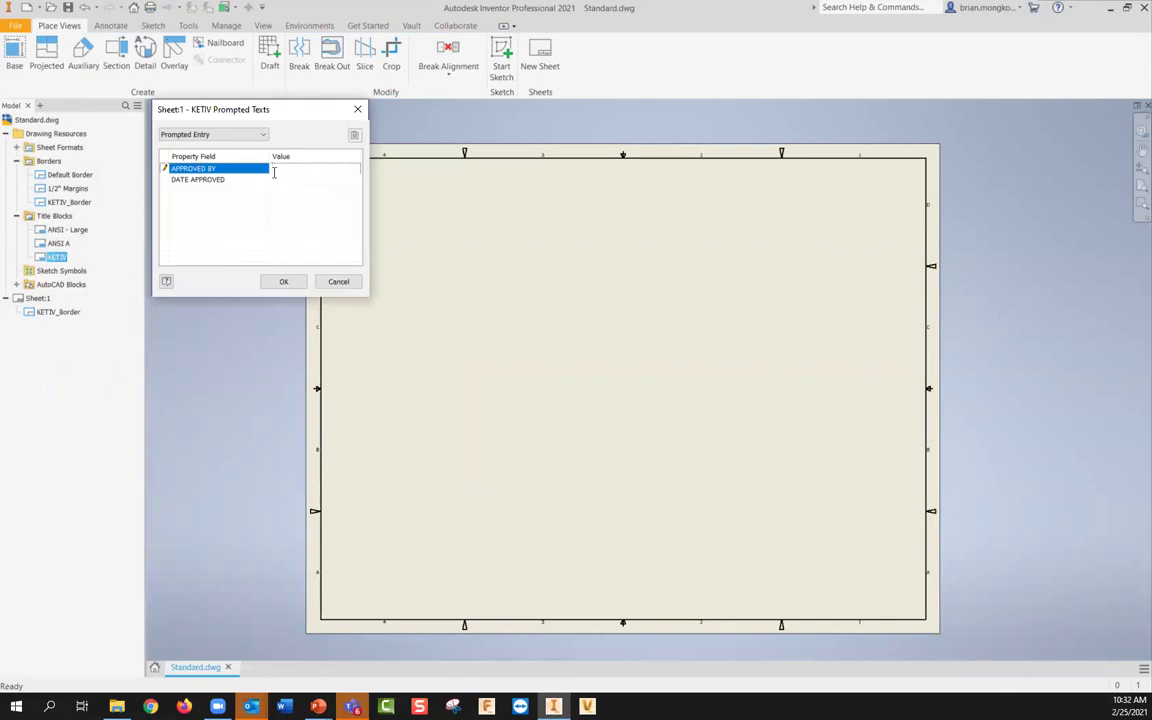
key("Tab")
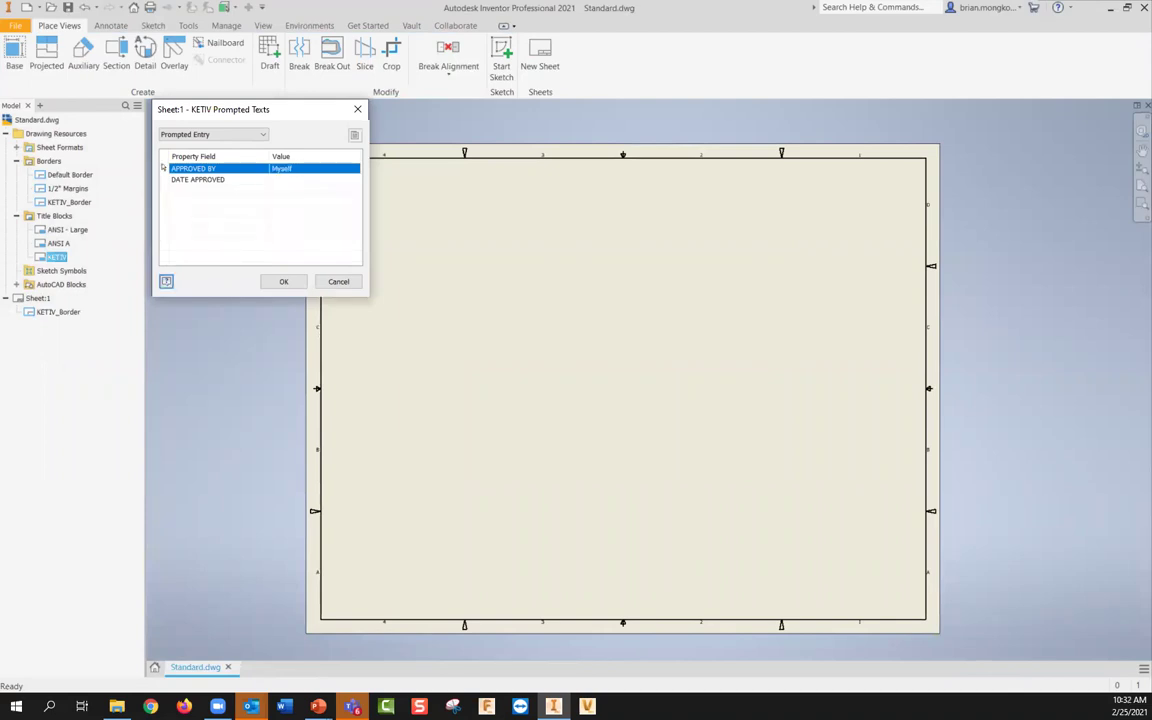
left_click(301, 180)
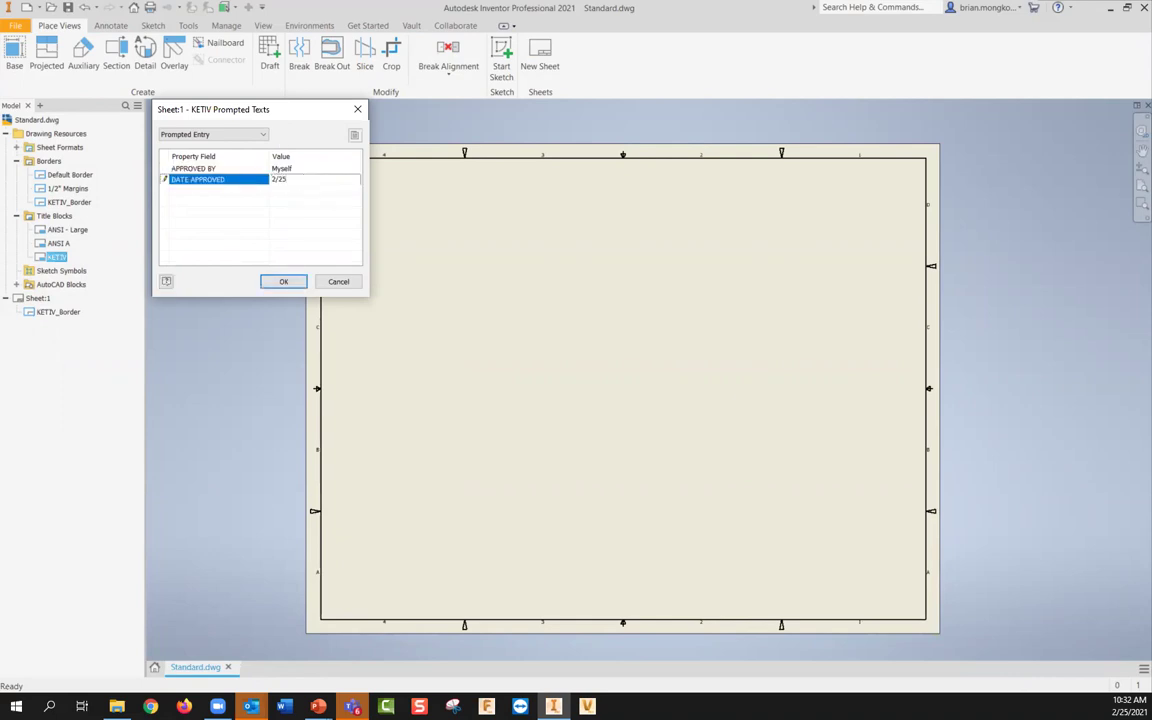
left_click(162, 178)
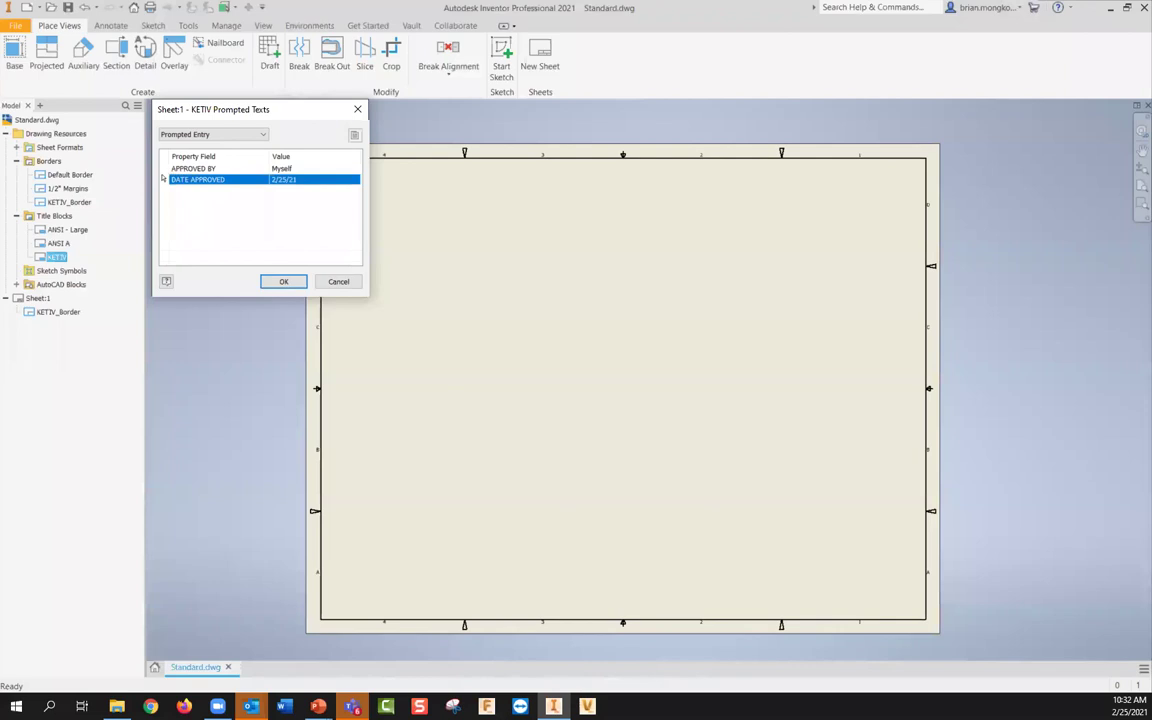
left_click(284, 282)
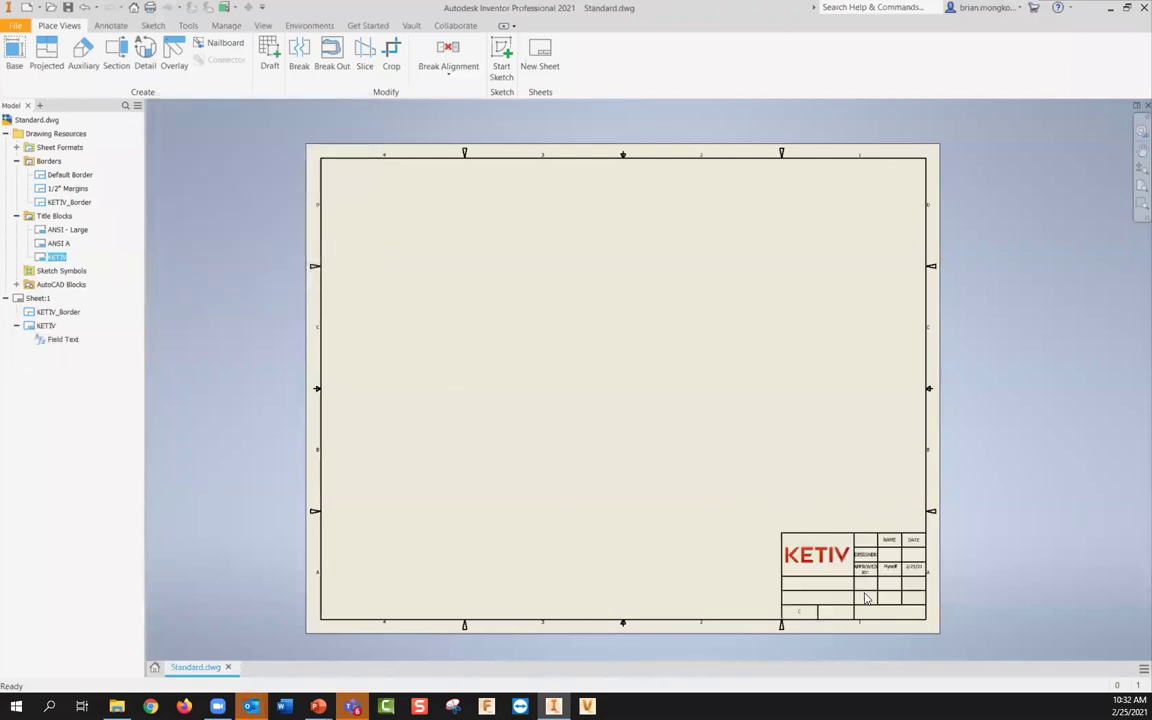
scroll(866, 598, "up", 5)
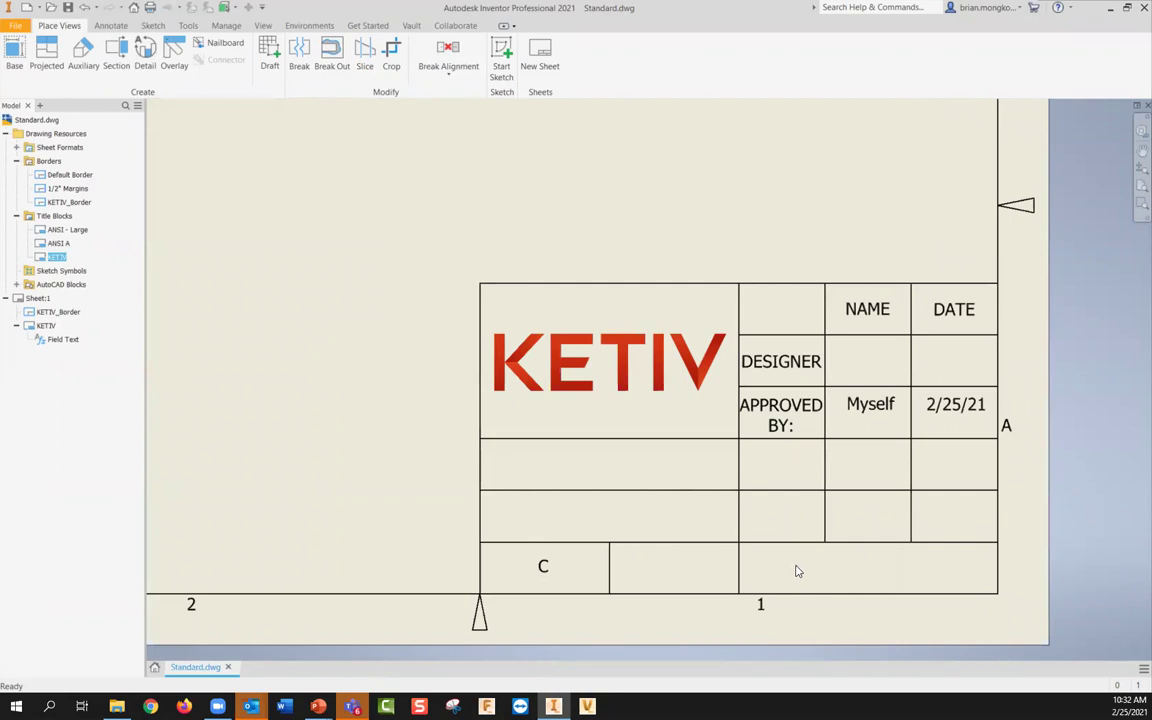
scroll(797, 571, "down", 2)
scroll(785, 558, "down", 3)
scroll(785, 548, "up", 4)
scroll(785, 545, "down", 4)
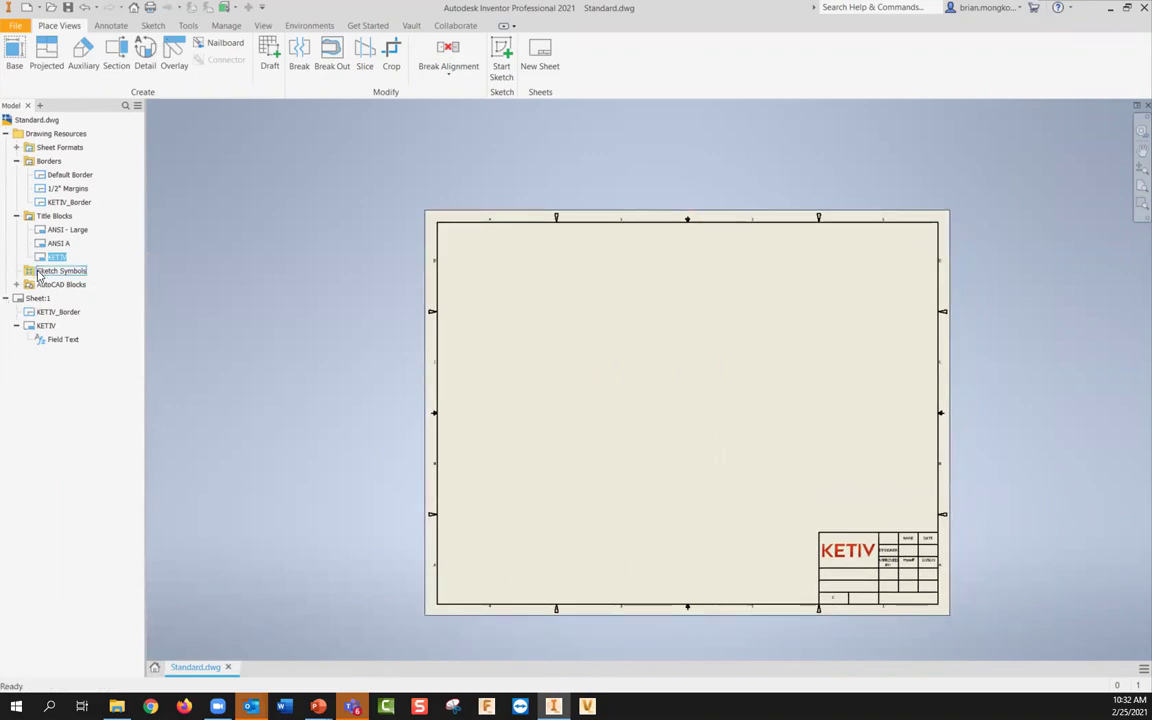
Step: Browse in File Explorer to the Symbol Library folder in Inventor 2021's Design Data, and return to the Inventor drawing
left_click(40, 272)
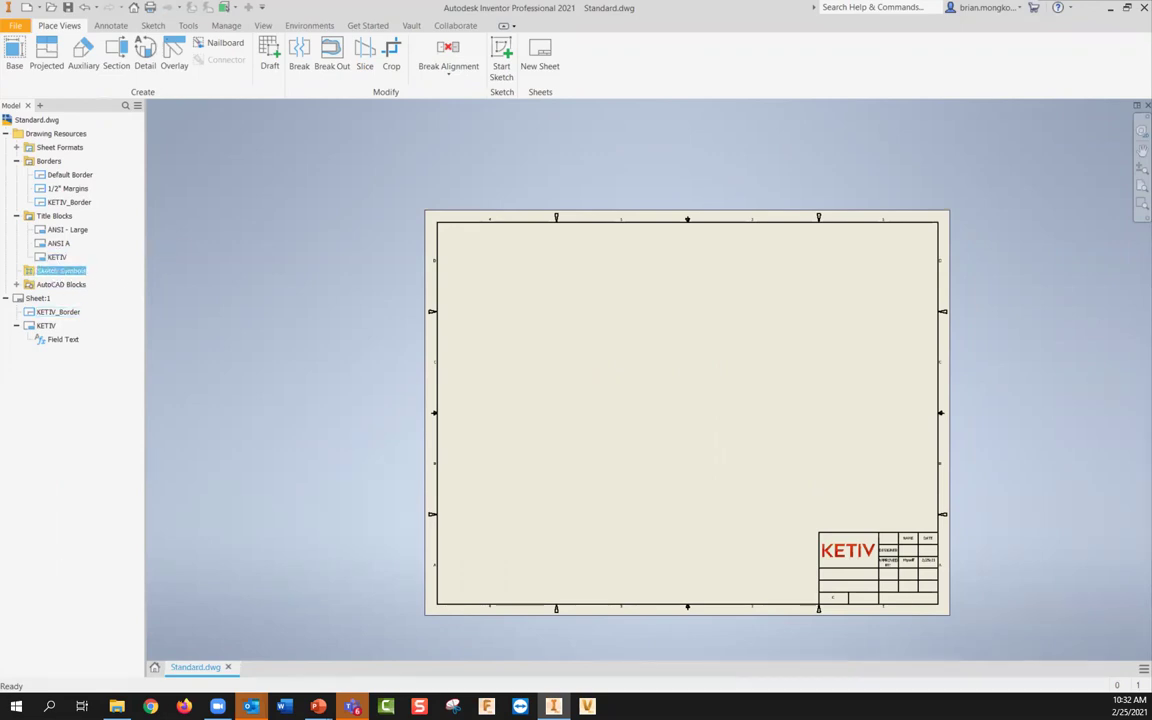
left_click(117, 706)
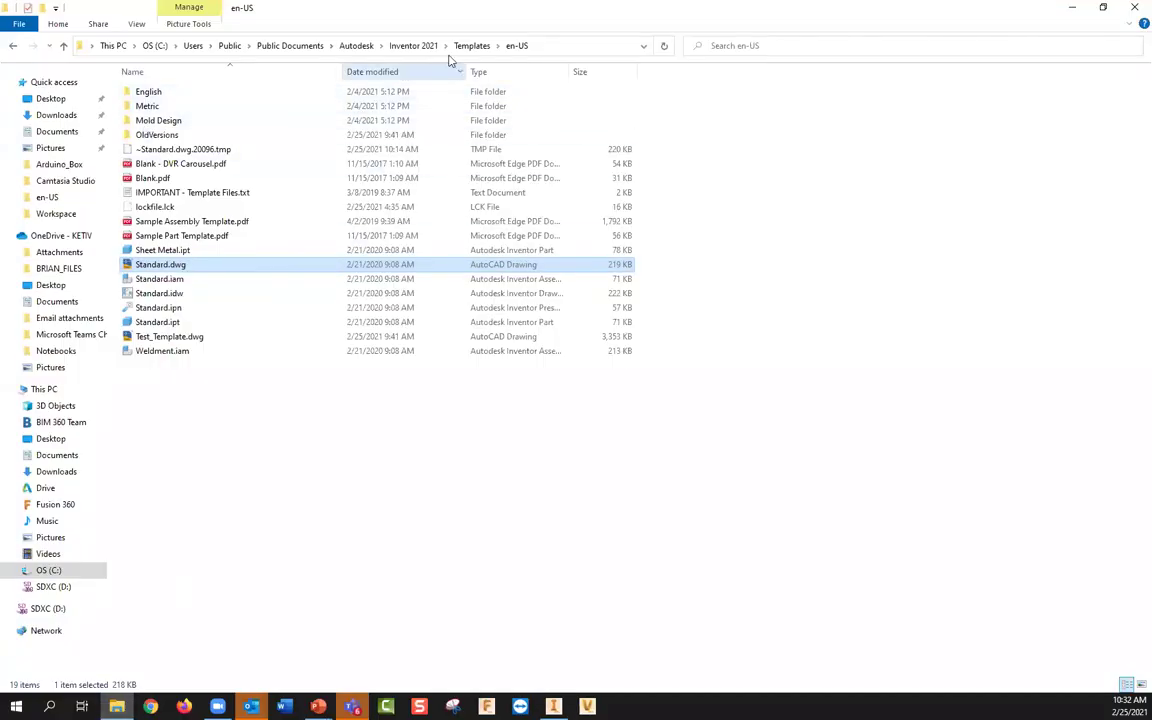
left_click(395, 46)
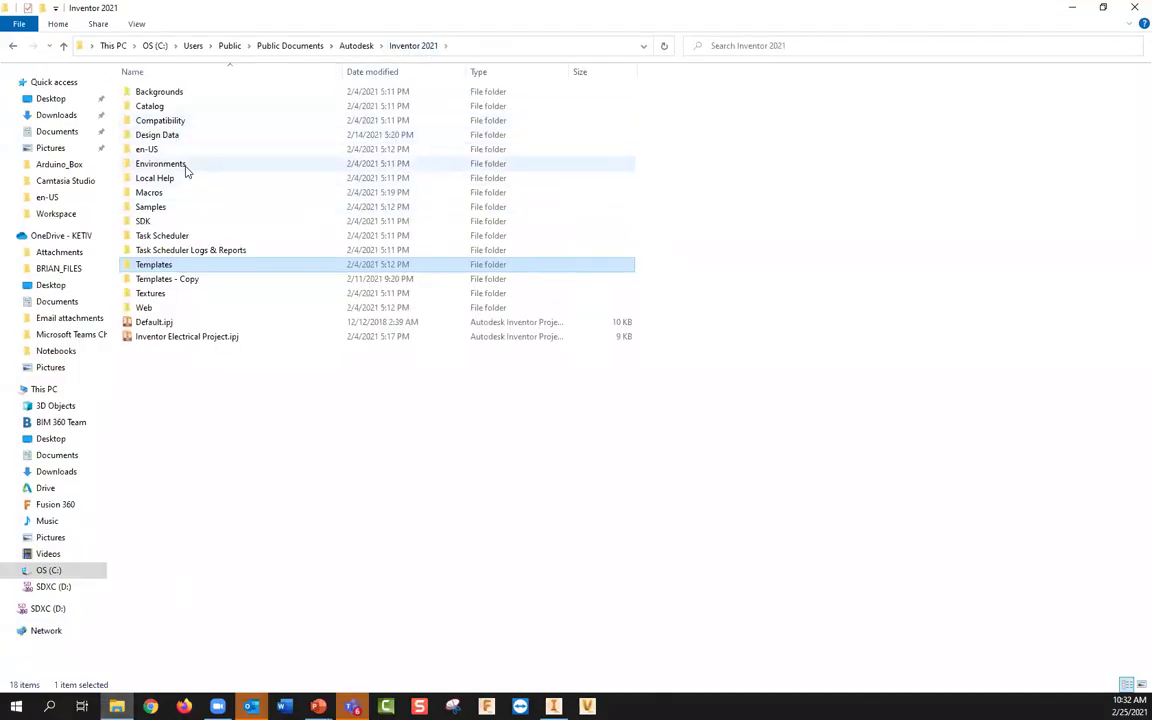
double_click(170, 136)
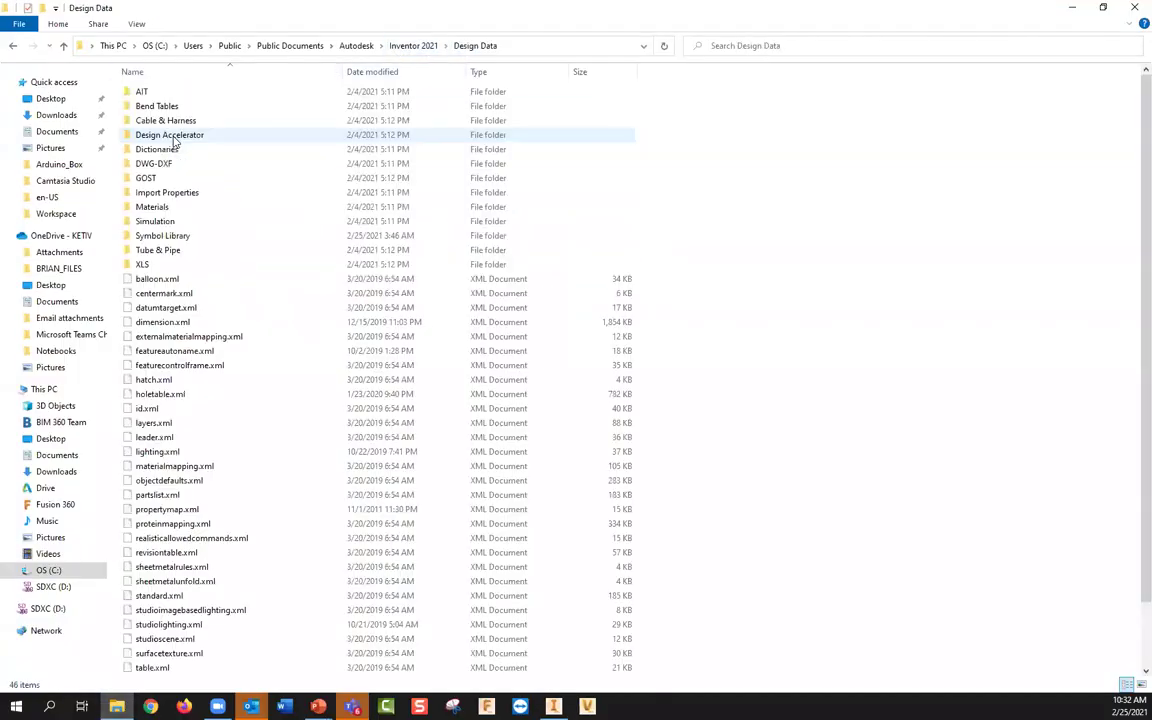
double_click(170, 237)
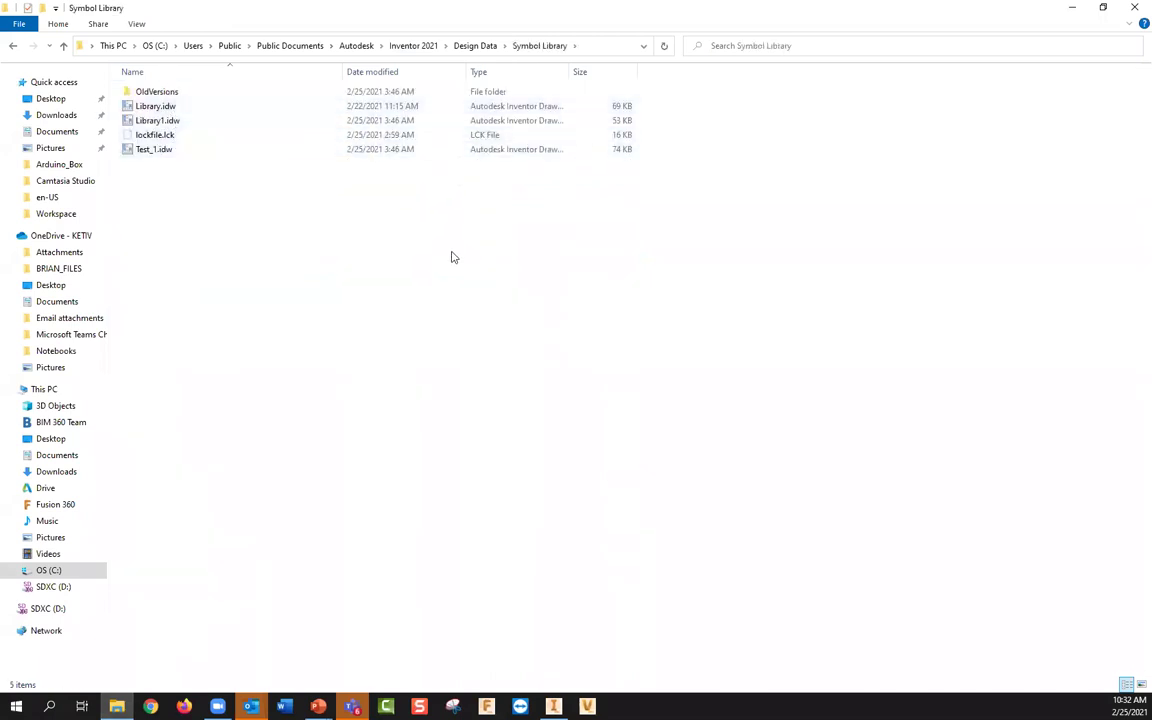
left_click(1072, 7)
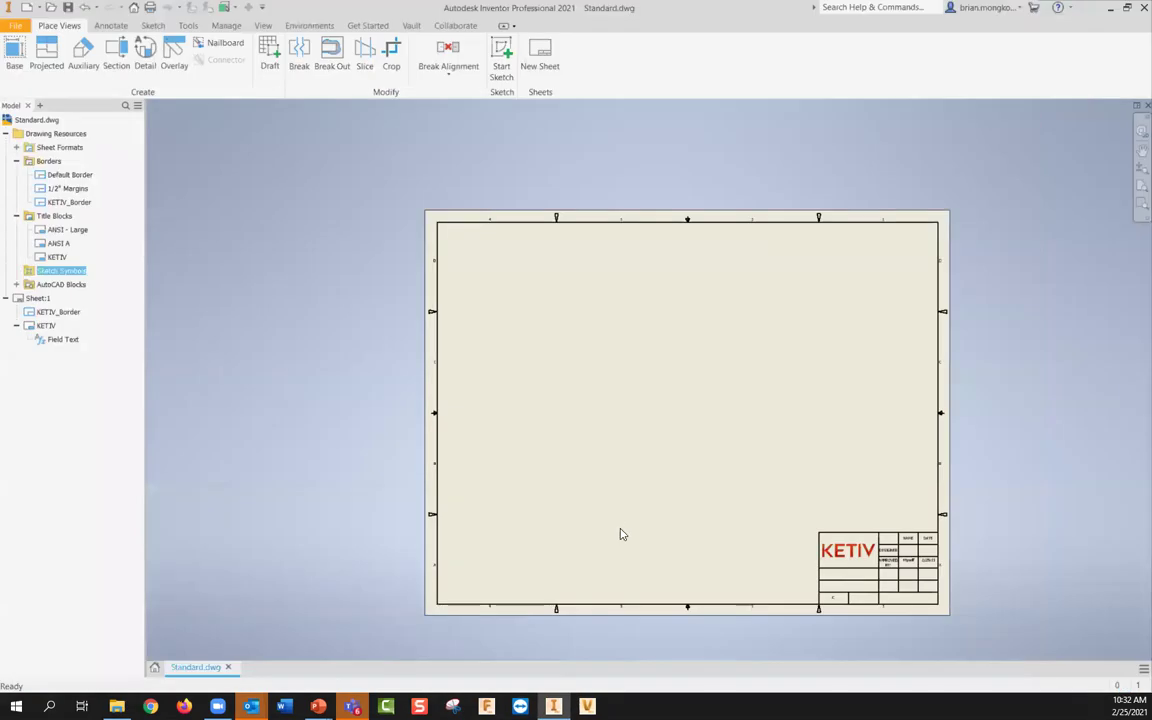
Step: Define a new sketch symbol and draw a 1 in diameter circle near the sheet's lower-left corner
right_click(58, 270)
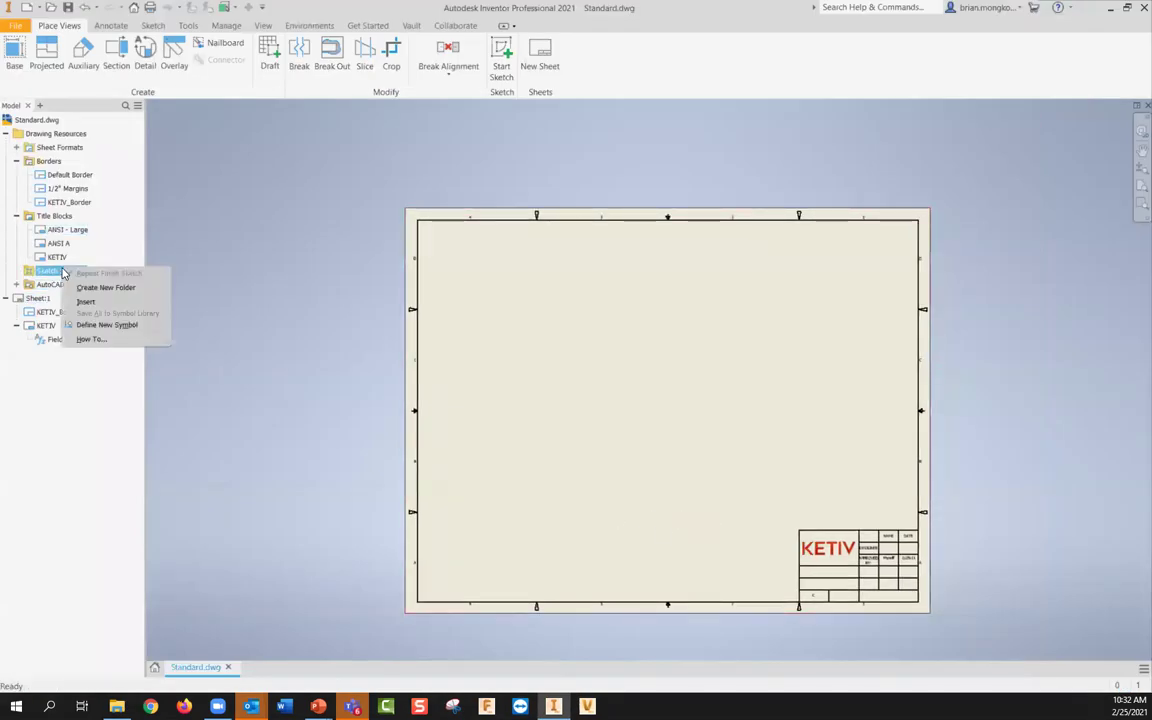
left_click(105, 325)
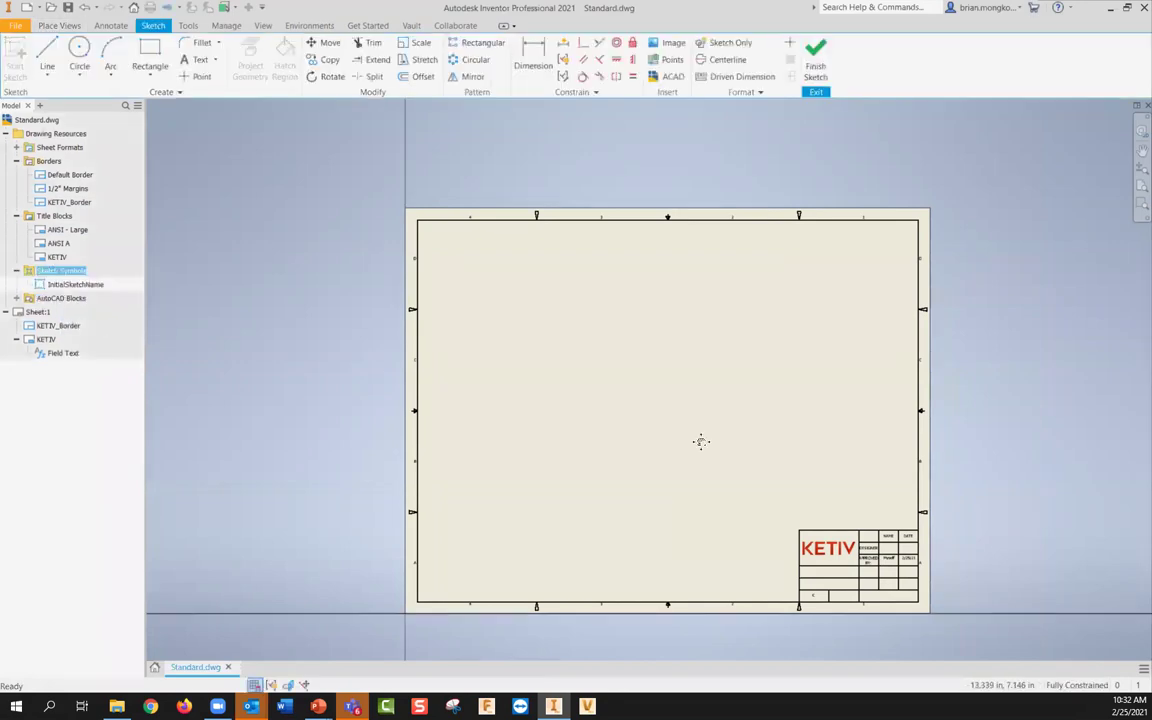
left_click(79, 47)
scroll(561, 535, "up", 3)
scroll(561, 535, "down", 3)
left_click(397, 534)
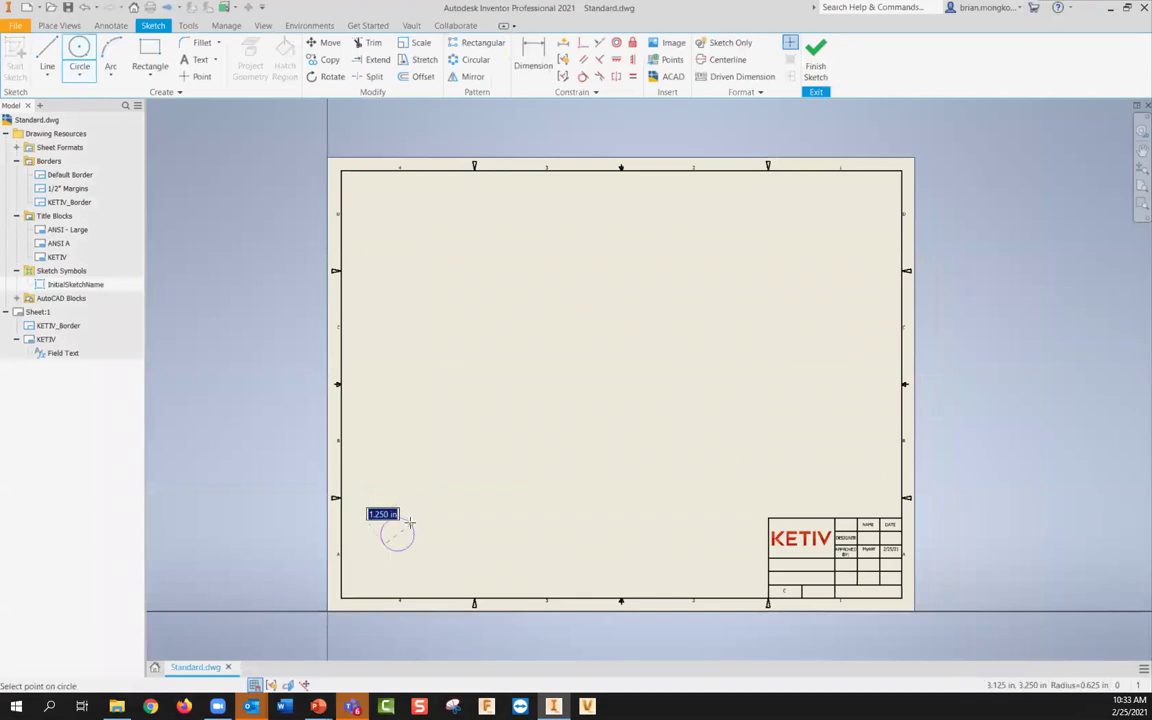
type("1")
key("Return")
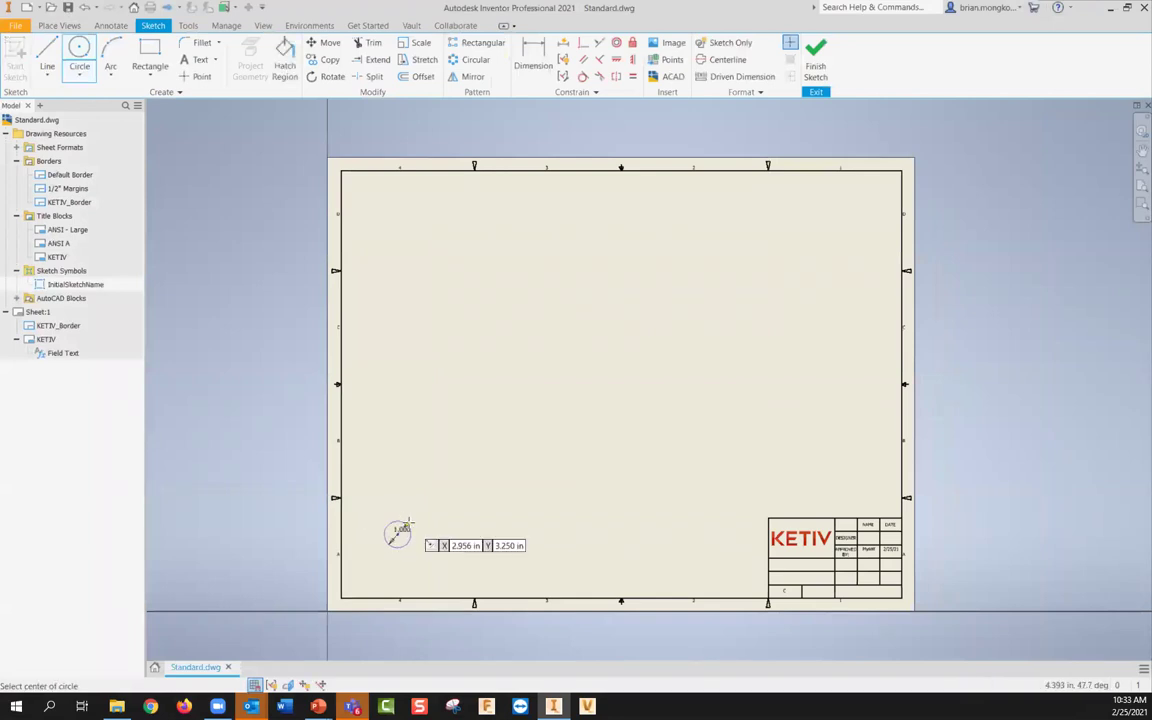
Step: Draw a vertical and a horizontal line across the circle through its centre, dividing it into four quadrants
scroll(427, 540, "up", 3)
middle_click_drag(458, 477, 462, 469)
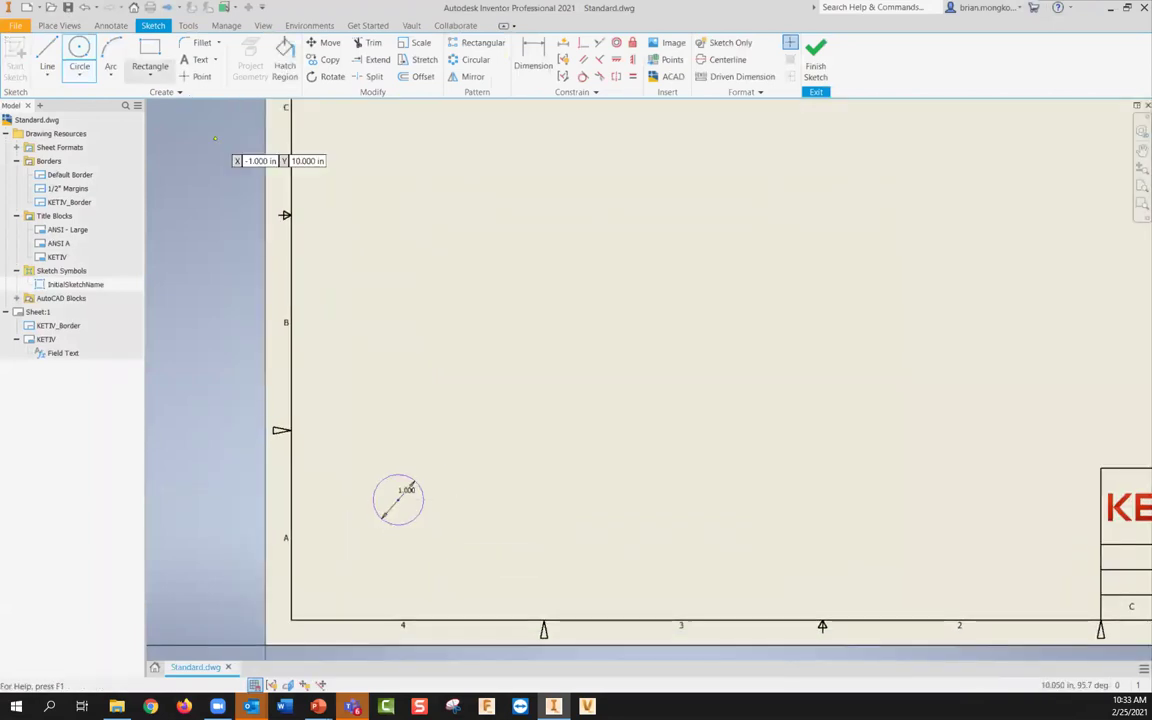
left_click(46, 52)
scroll(422, 527, "up", 2)
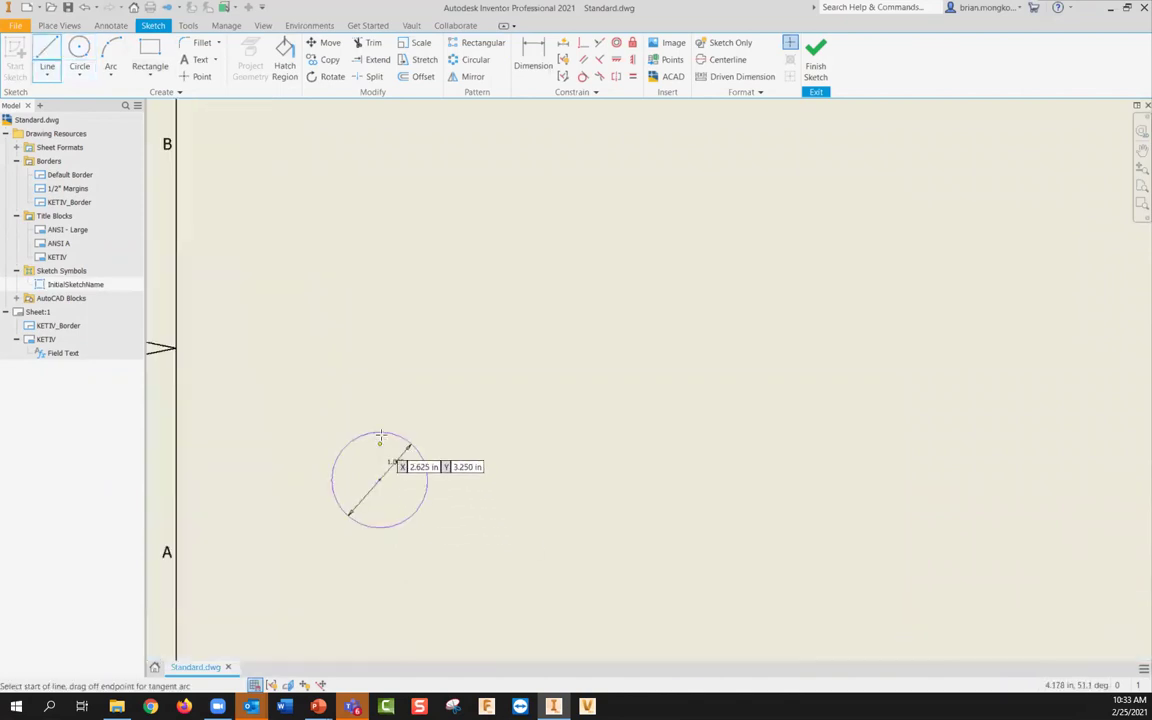
left_click(398, 500)
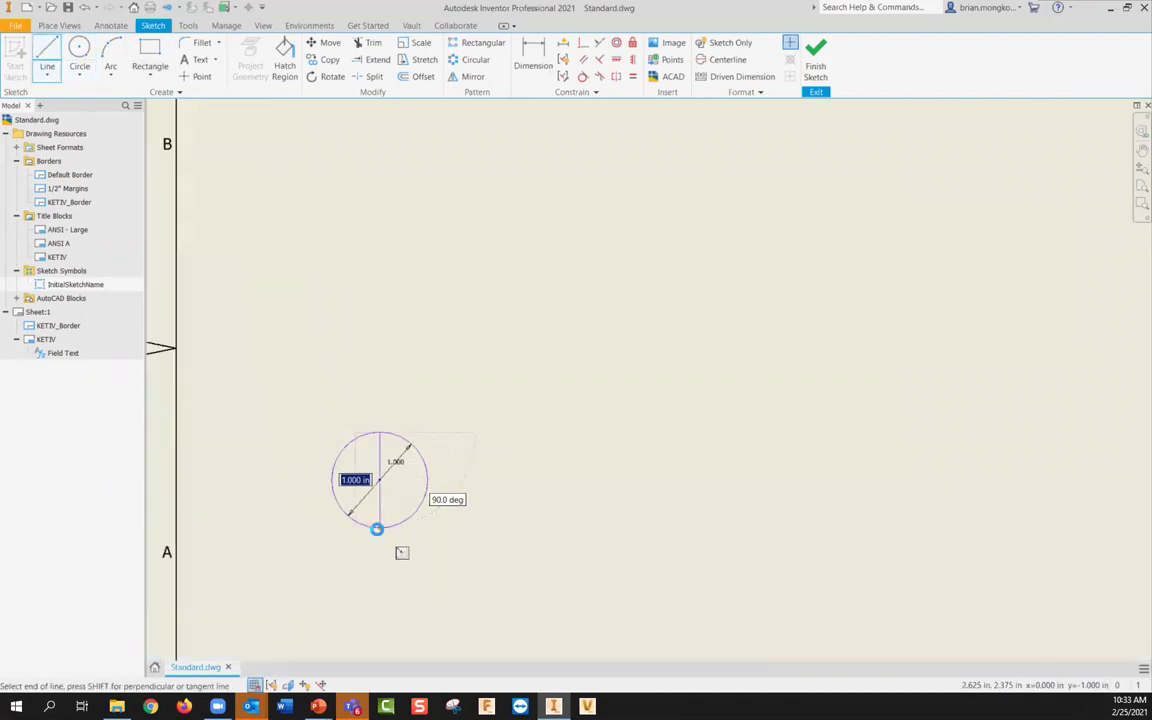
left_click(377, 528)
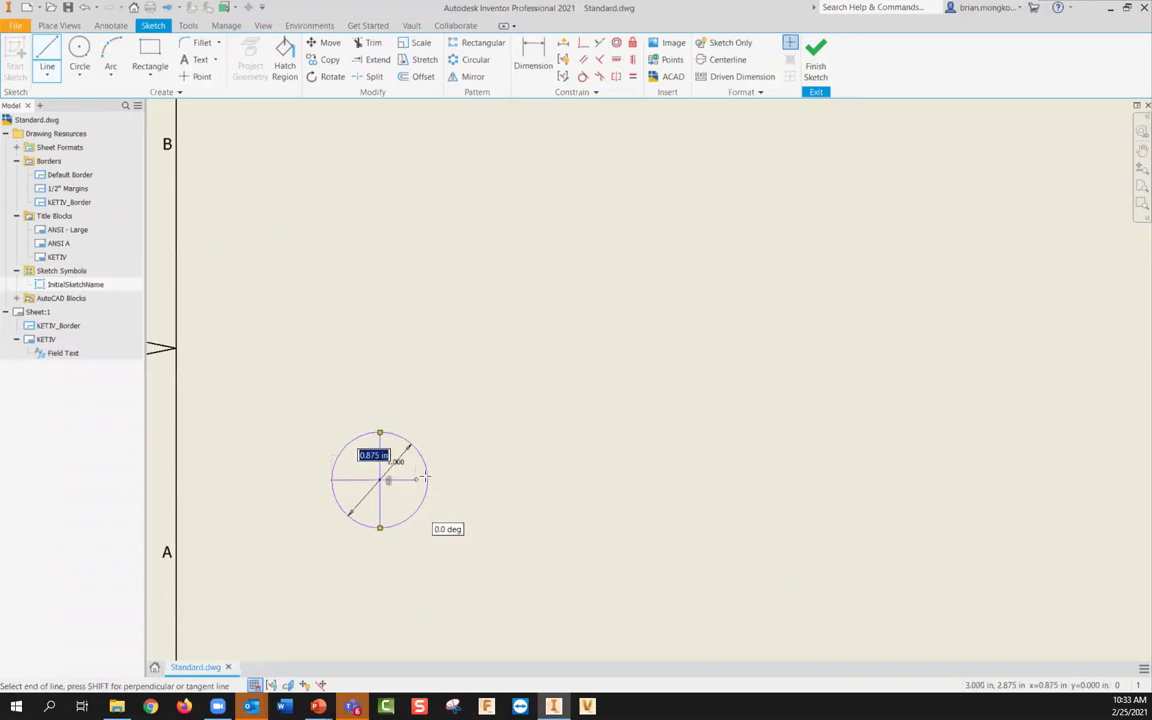
key("Escape")
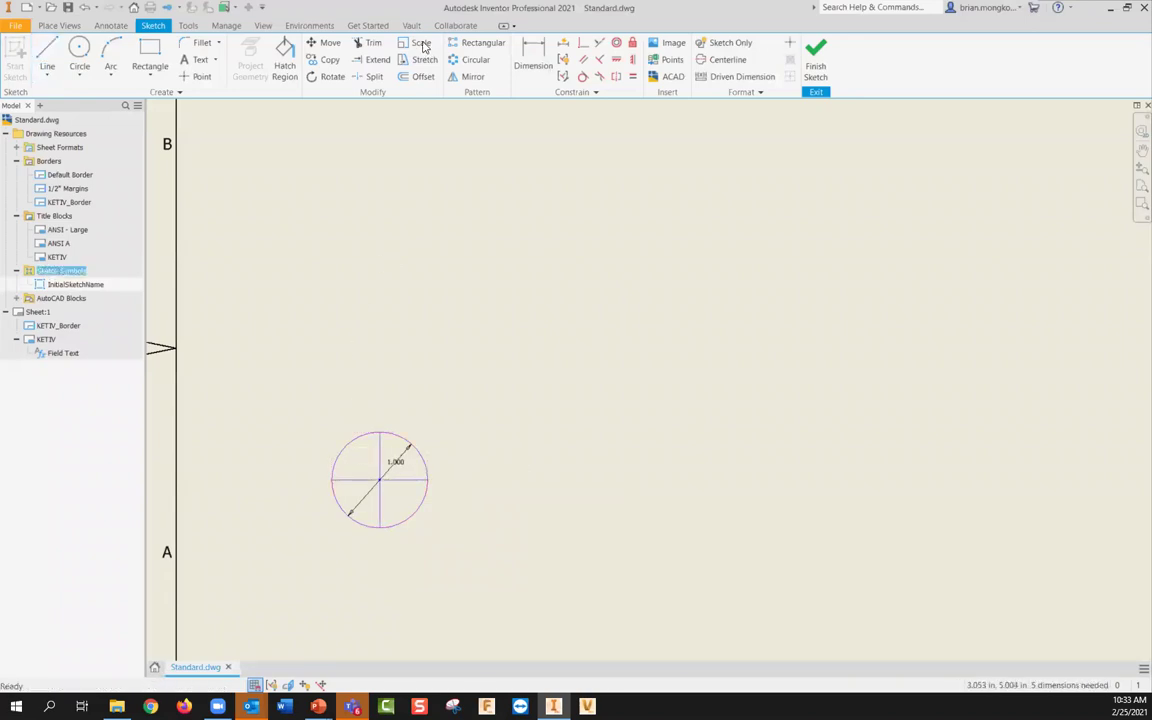
Step: Hatch the circle's upper-right and lower-left quadrants with the SOLID pattern
left_click(369, 77)
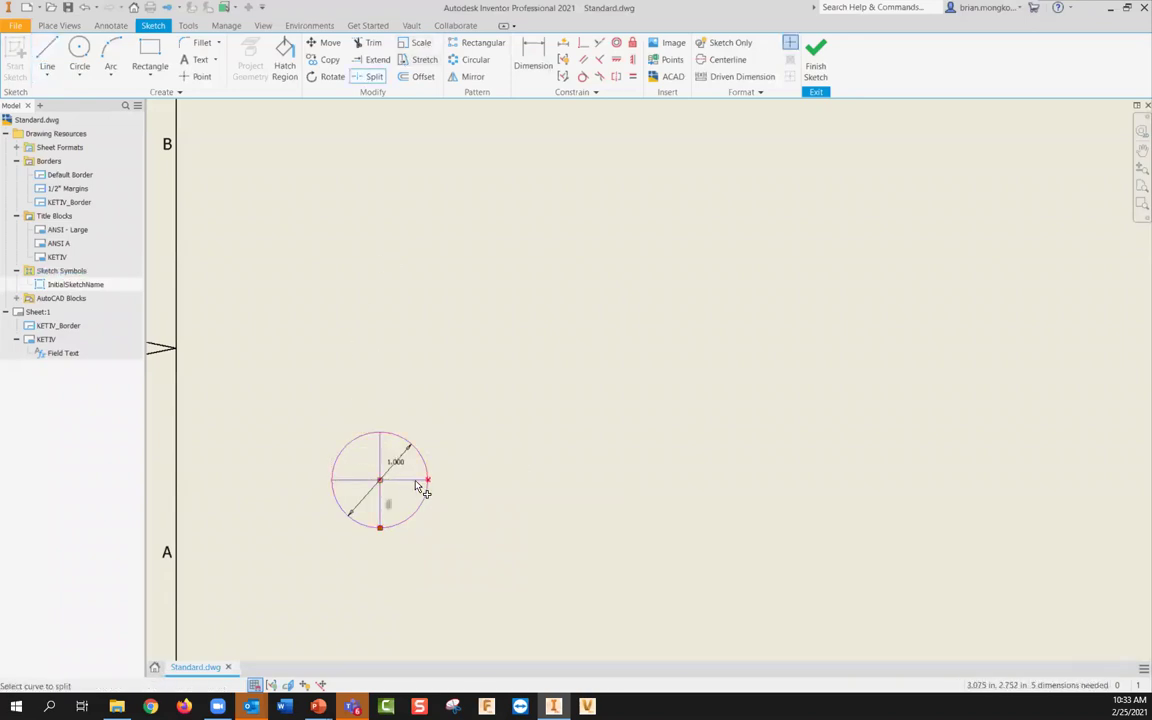
left_click(285, 66)
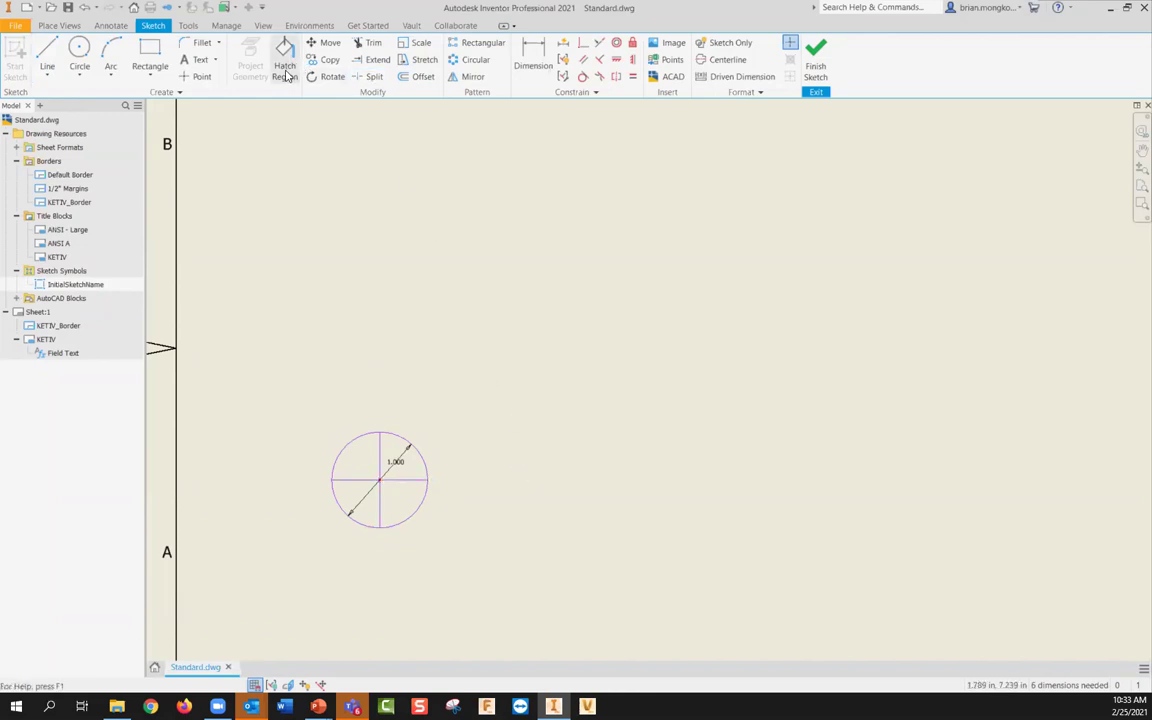
left_click(249, 166)
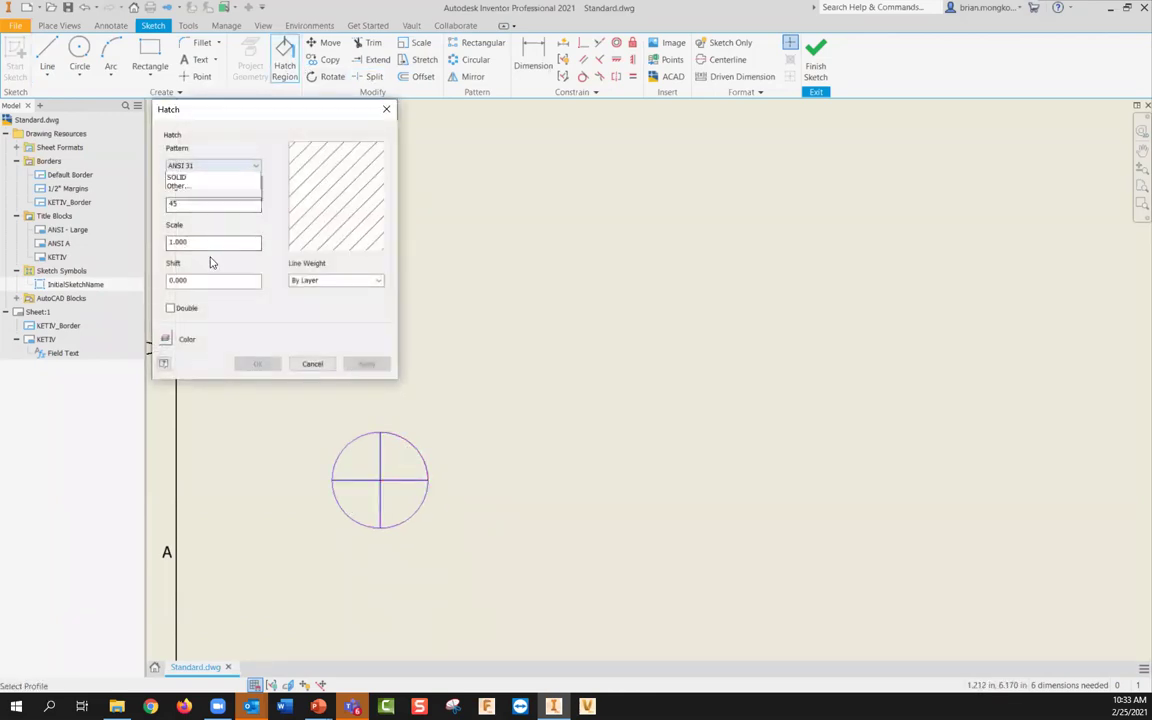
left_click(180, 246)
left_click(400, 458)
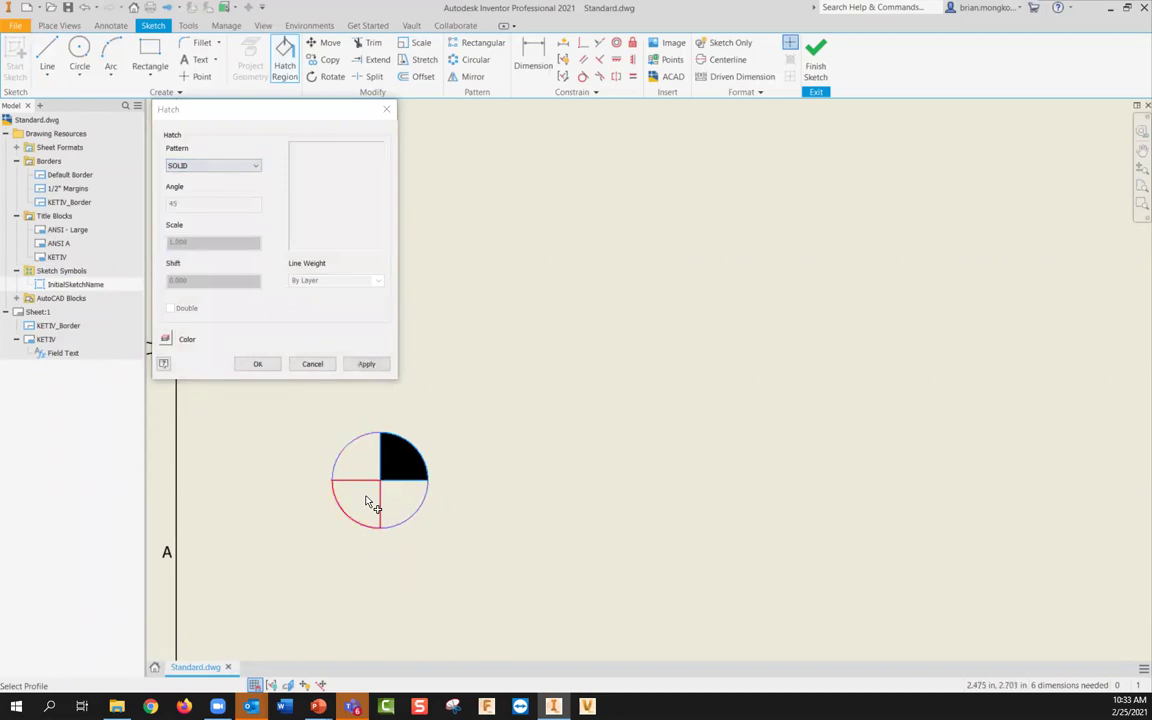
left_click(362, 502)
left_click(260, 364)
Step: Finish the symbol sketch and save the sketched symbol under the name Center_Gravity
scroll(463, 417, "down", 5)
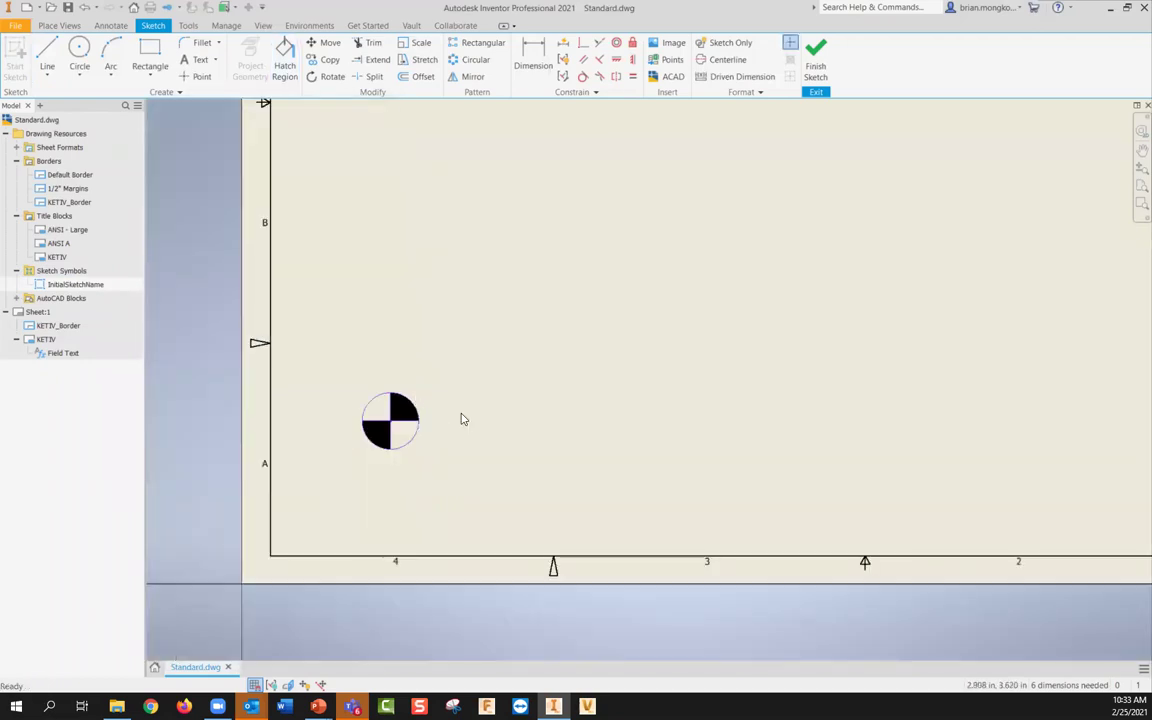
left_click(816, 52)
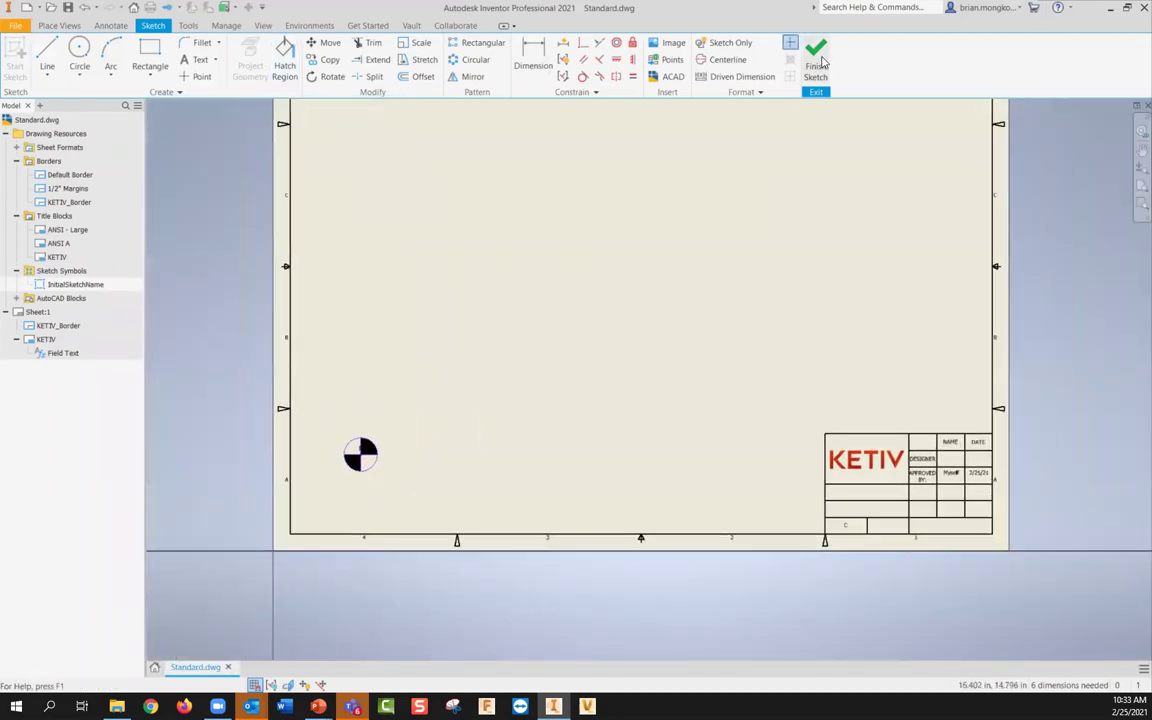
type("Center_")
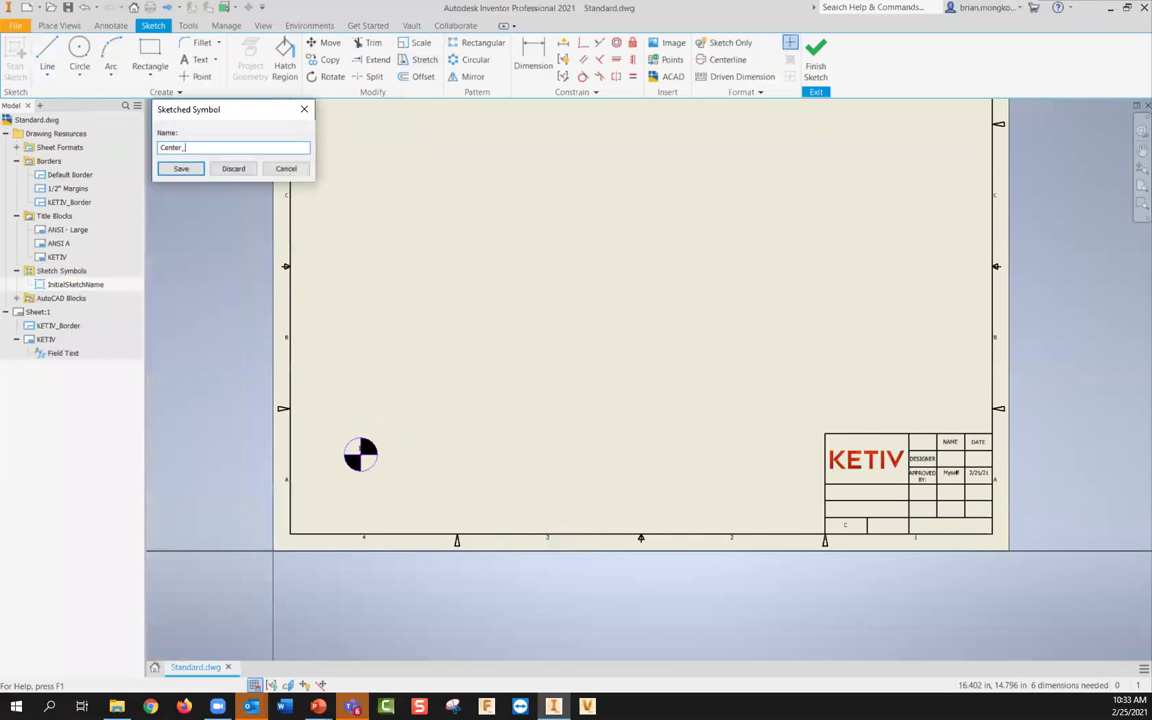
type("Gravity")
key("Return")
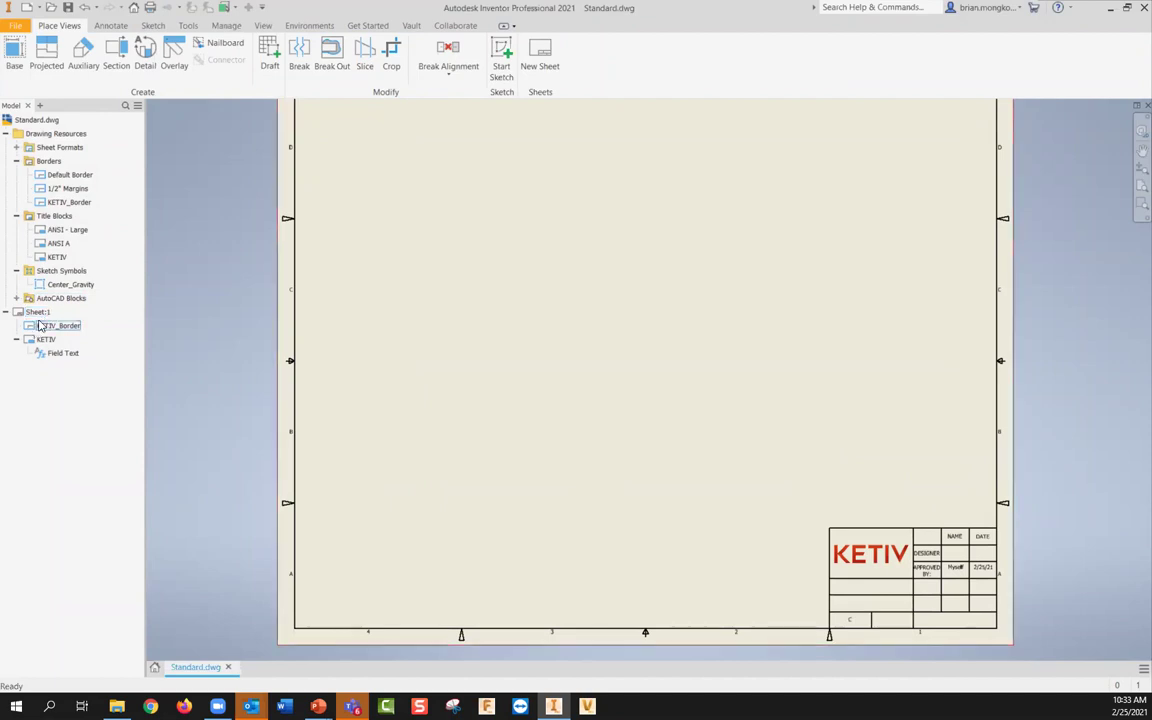
left_click(16, 298)
left_click(16, 298)
right_click(72, 299)
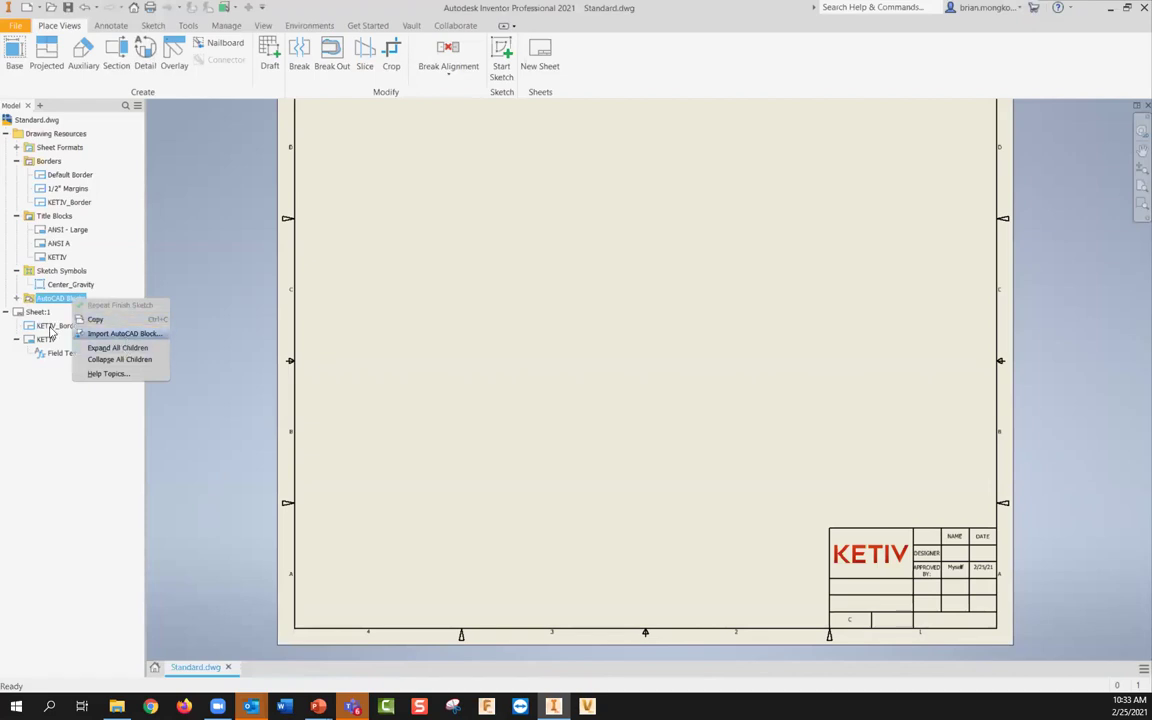
left_click(48, 265)
Step: Define a new sketch symbol containing the text "NOTE: Text that you don't want to populate every time you create a new drawing"
left_click(61, 271)
right_click(61, 273)
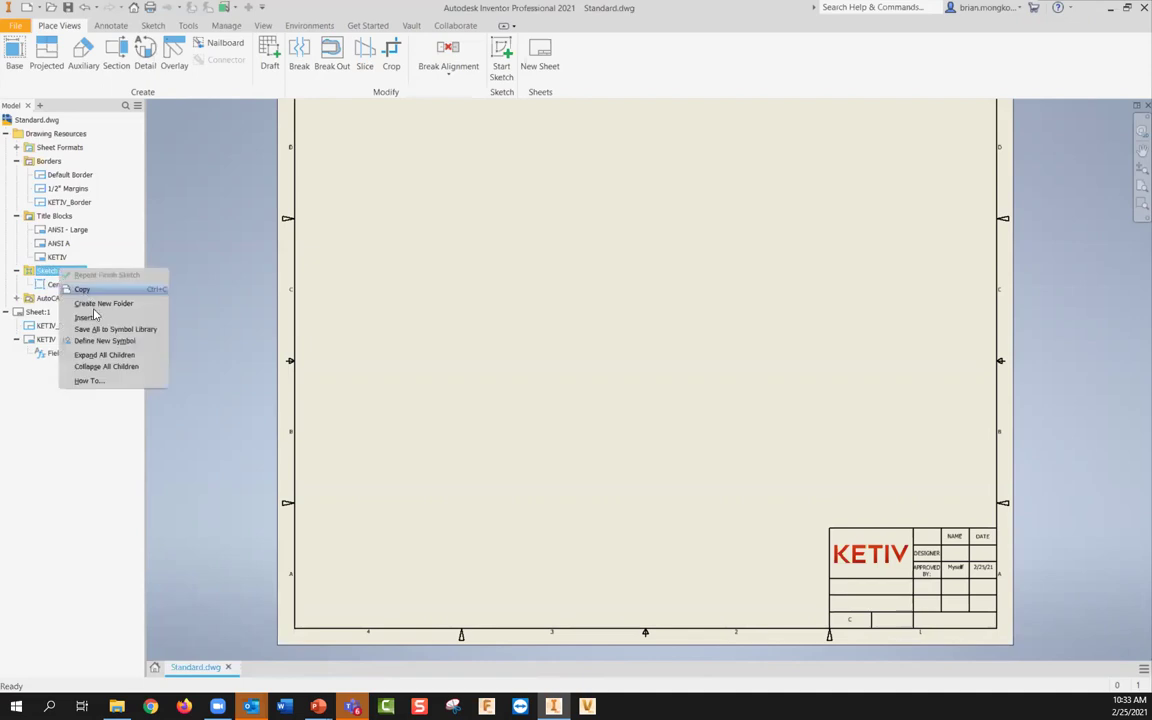
left_click(199, 61)
left_click(348, 556)
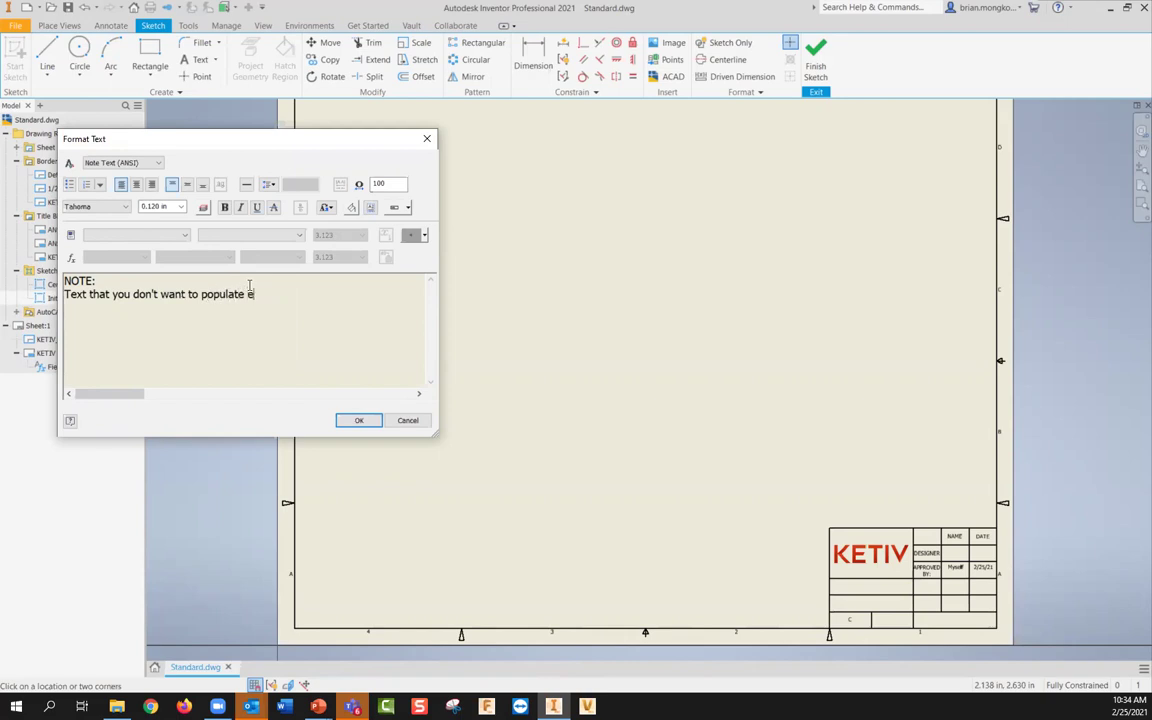
type("create a new drawing")
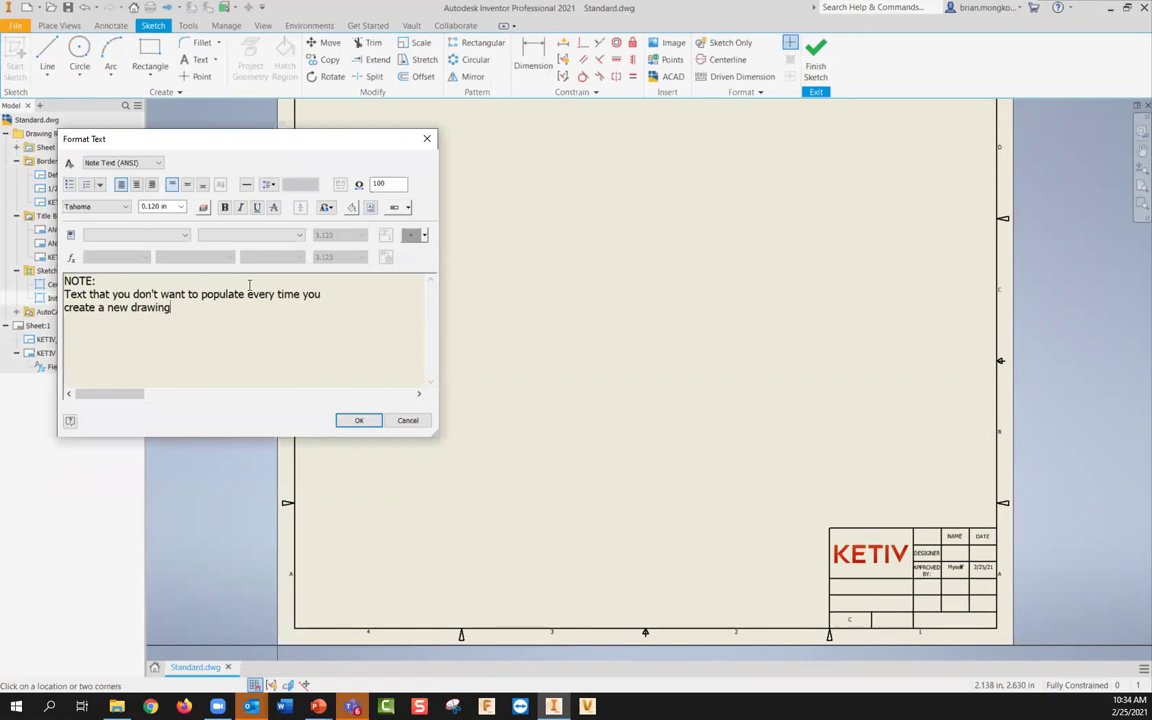
left_click(362, 420)
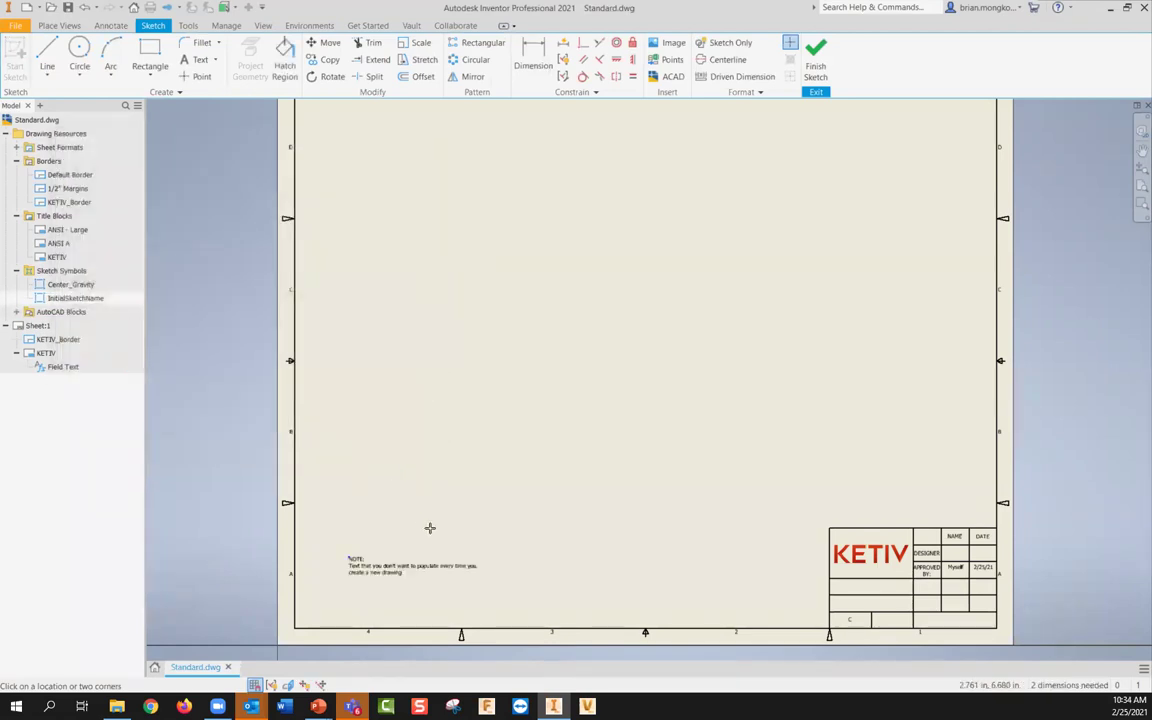
Step: Shift the note slightly to the right, finish the sketch and save the sketched symbol as Text_Warning
left_click_drag(391, 571, 448, 571)
left_click(816, 62)
type("Text_Warning")
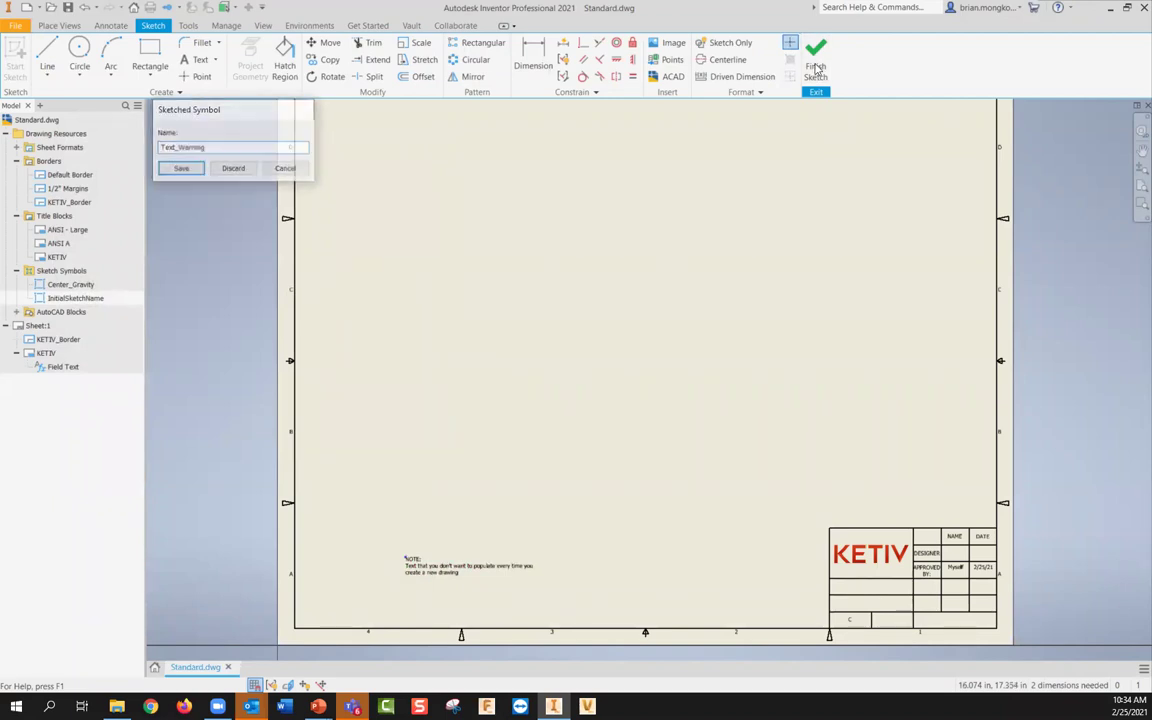
key("Return")
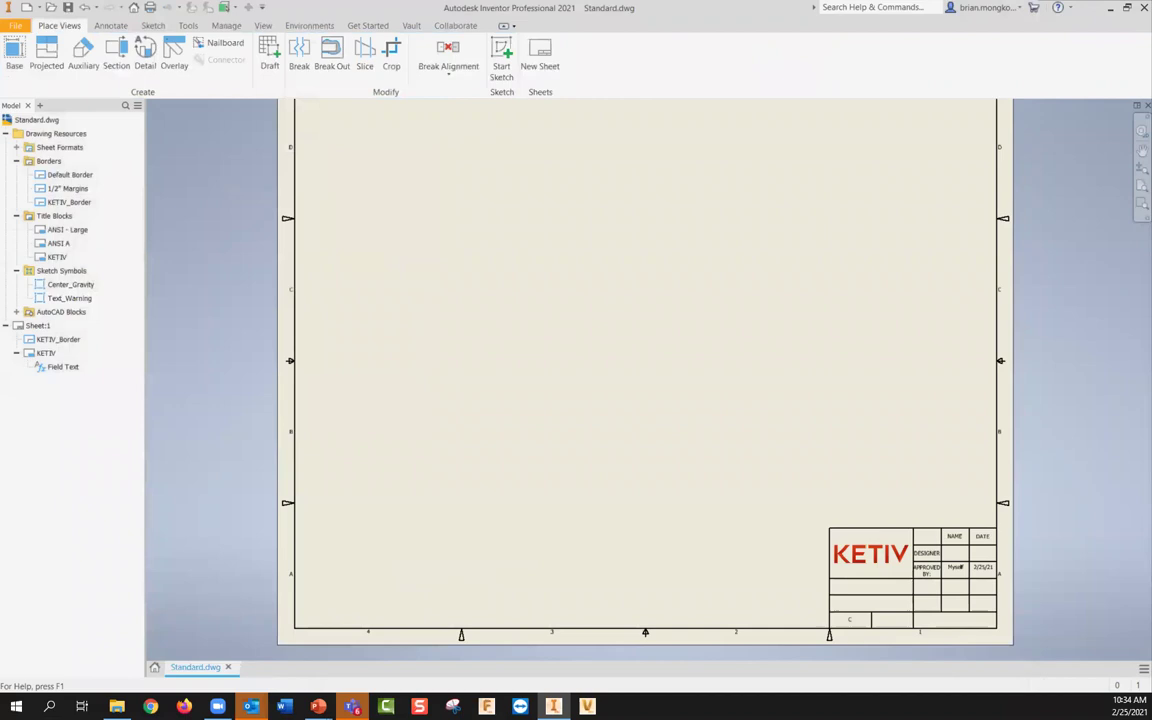
Step: Import the AutoCAD block 4DR24 from HVAC BLOCK-1.dwg on the Desktop
right_click(49, 317)
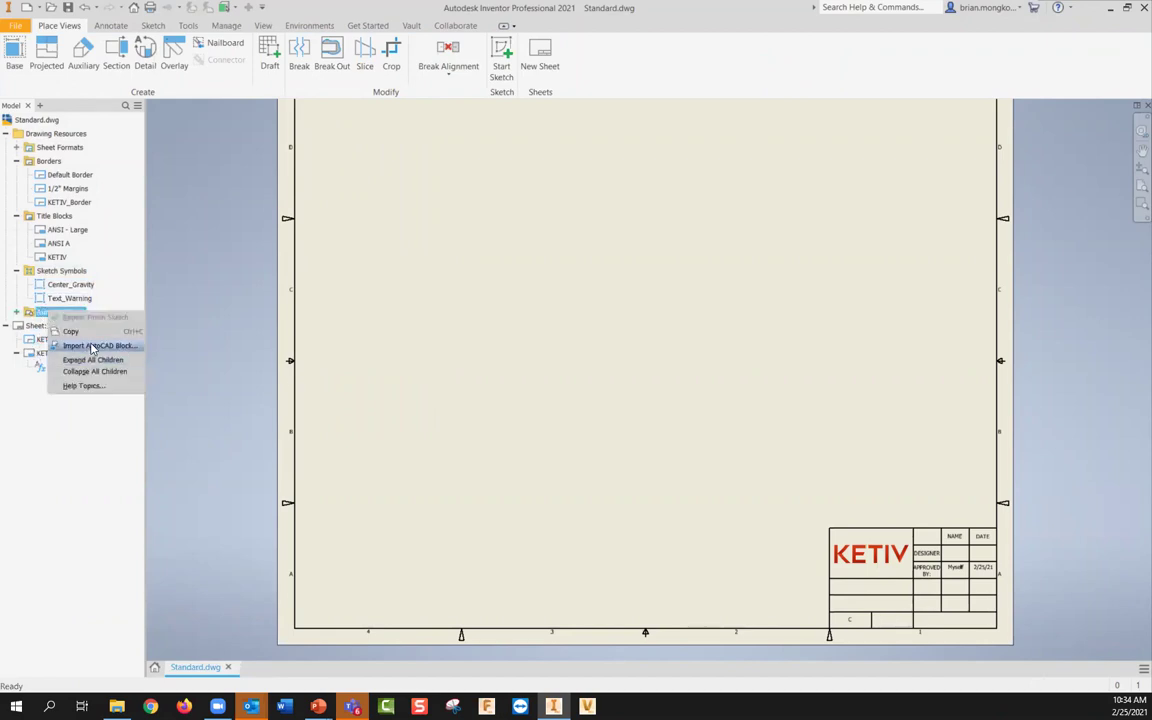
left_click(87, 345)
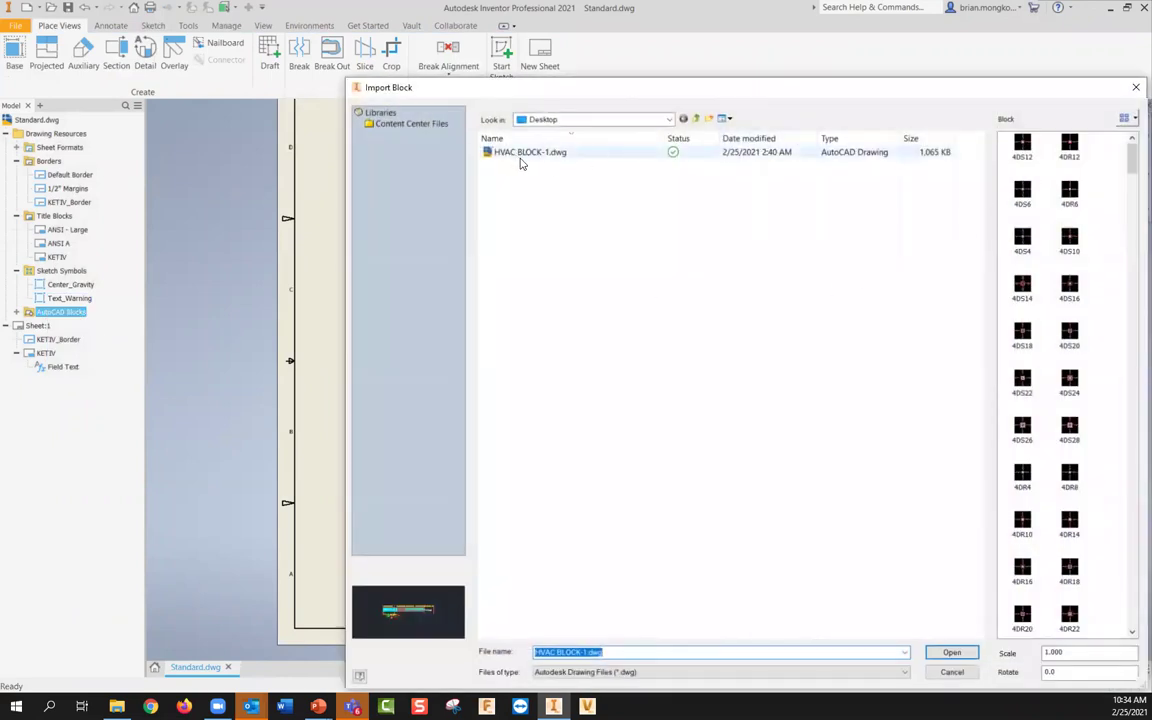
left_click(579, 155)
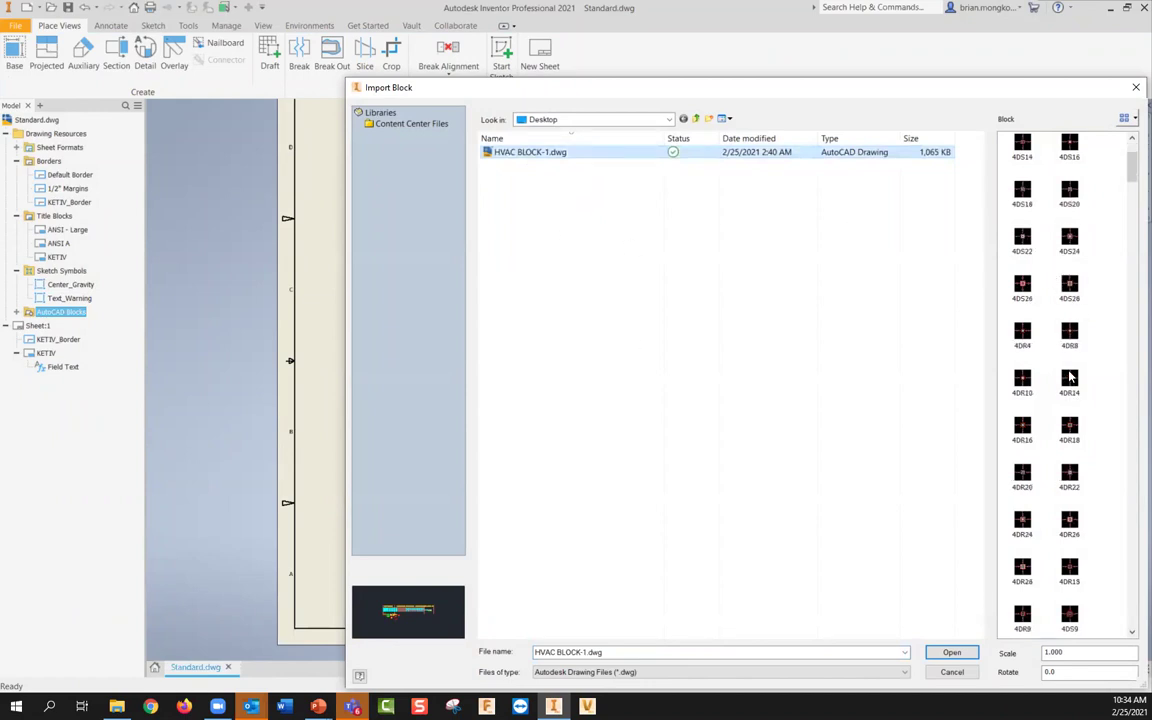
scroll(1070, 378, "down", 5)
left_click(1069, 355)
left_click(1022, 356)
key("Tab")
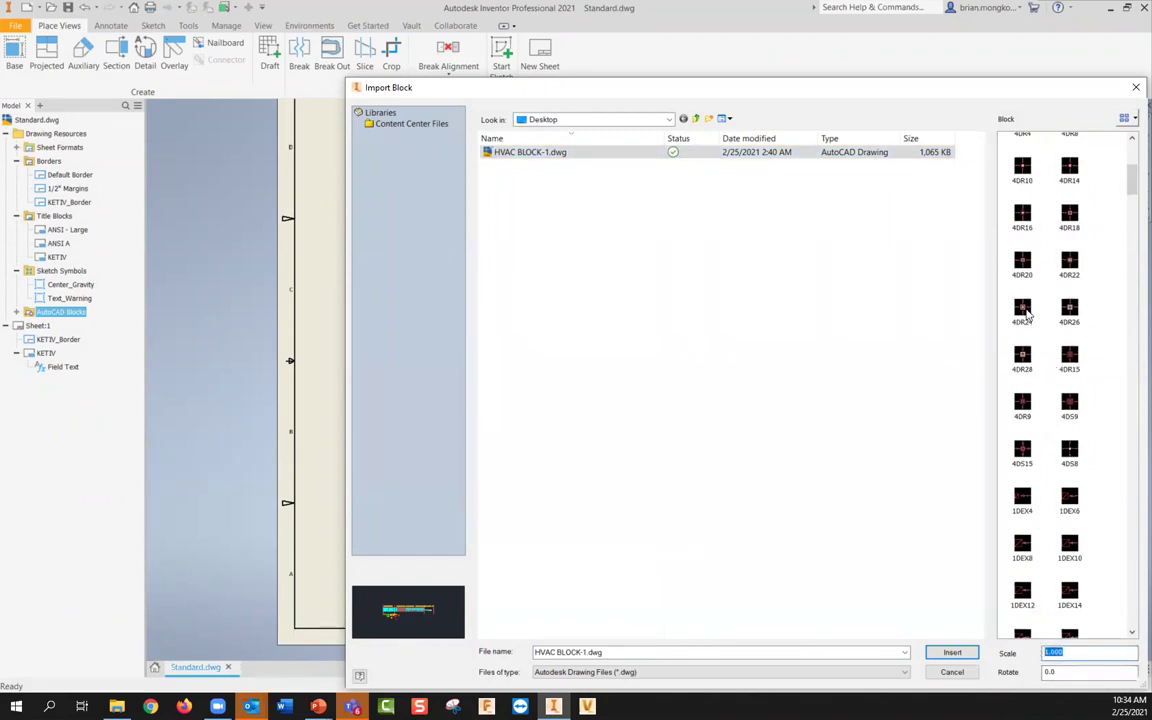
left_click(1024, 312)
key("Tab")
left_click(952, 652)
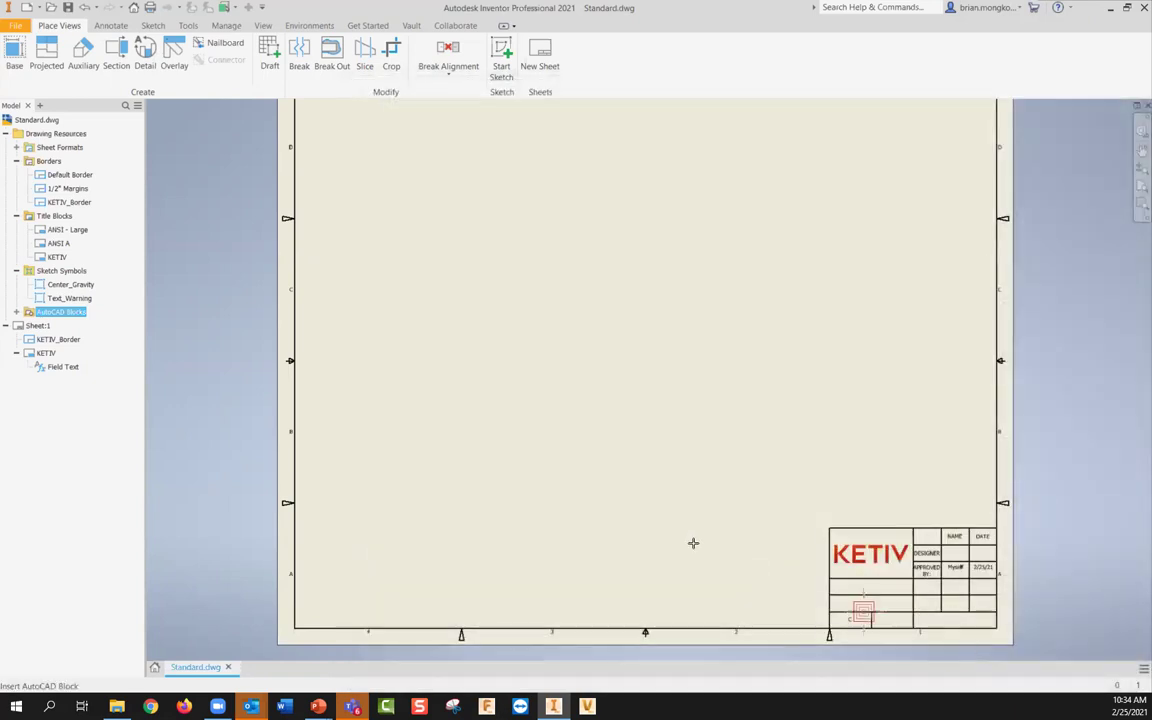
Step: Place the imported block once in the sheet's lower-left area and undo the insertion
left_click(388, 507)
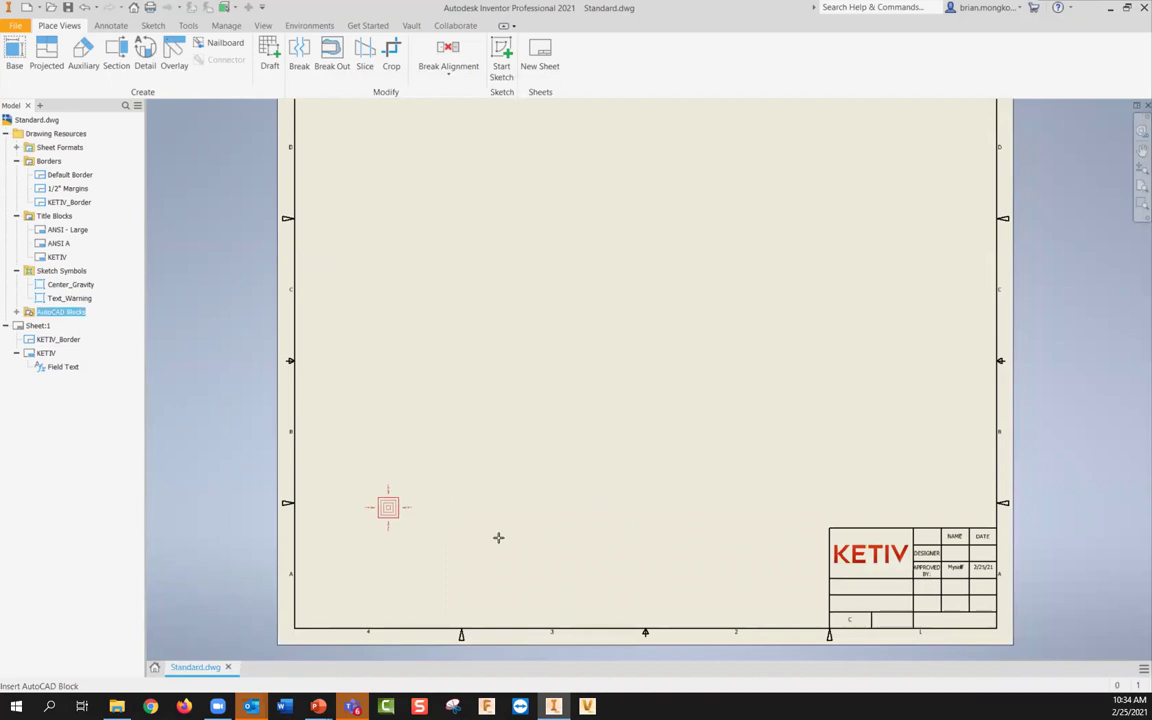
key("Escape")
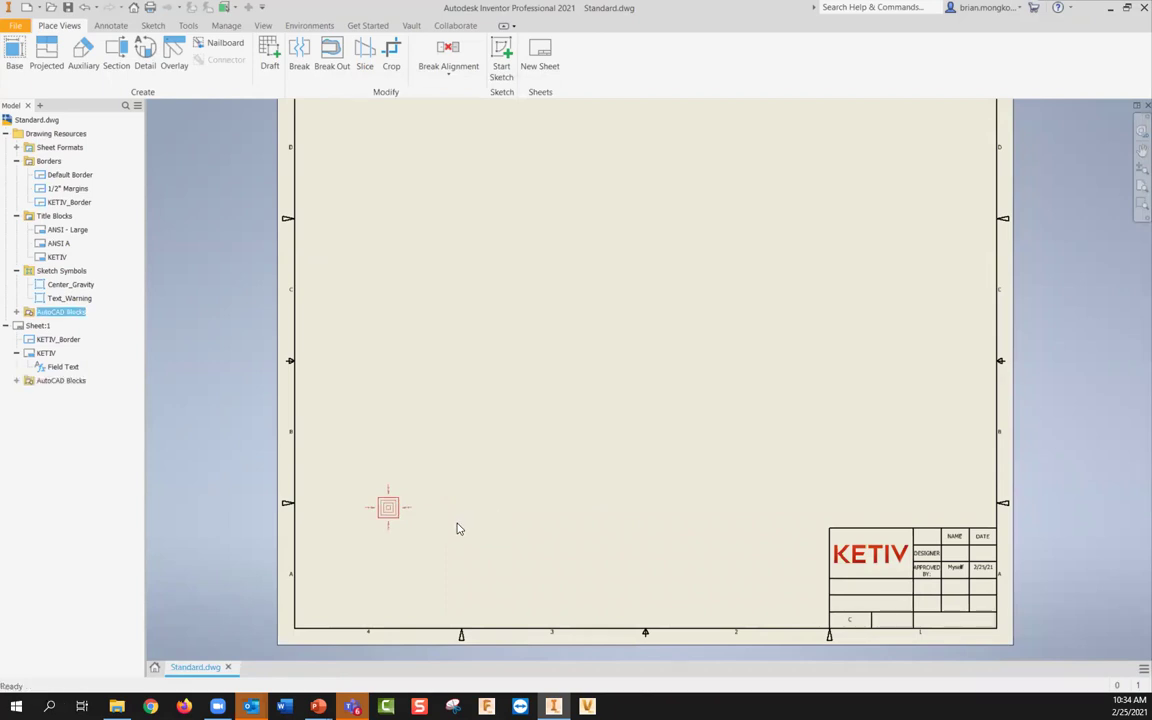
key("ctrl+z")
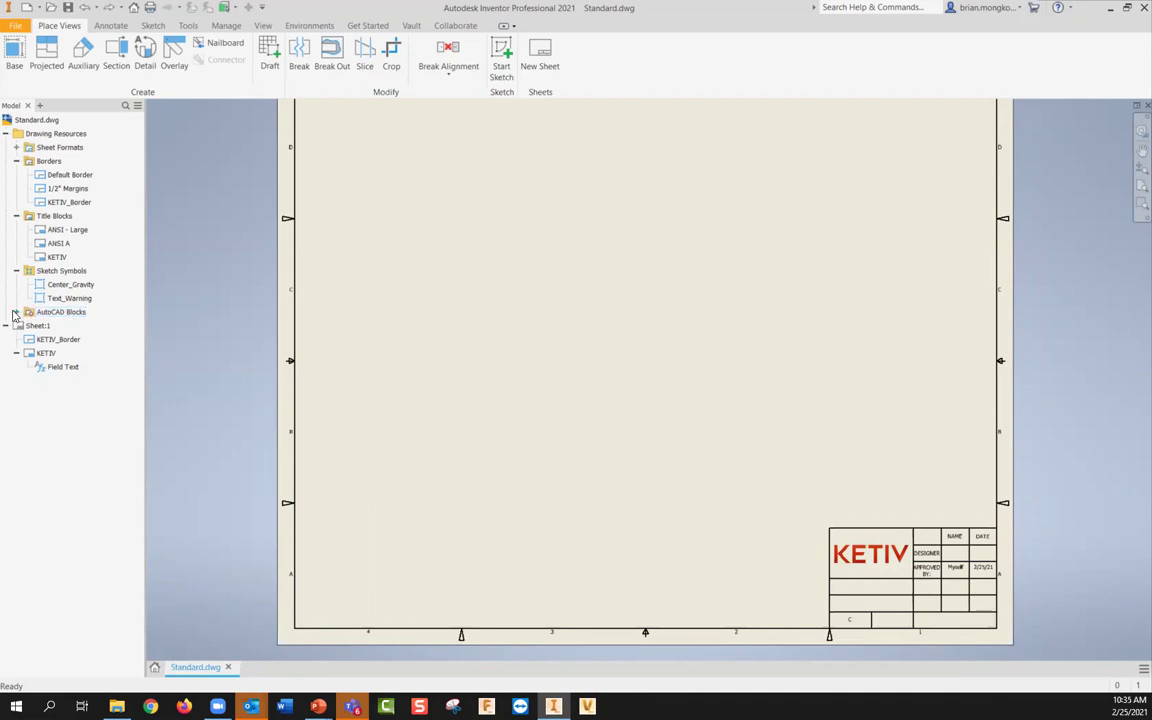
Step: Review the size and orientation settings of Sheet:1
scroll(650, 445, "up", 2)
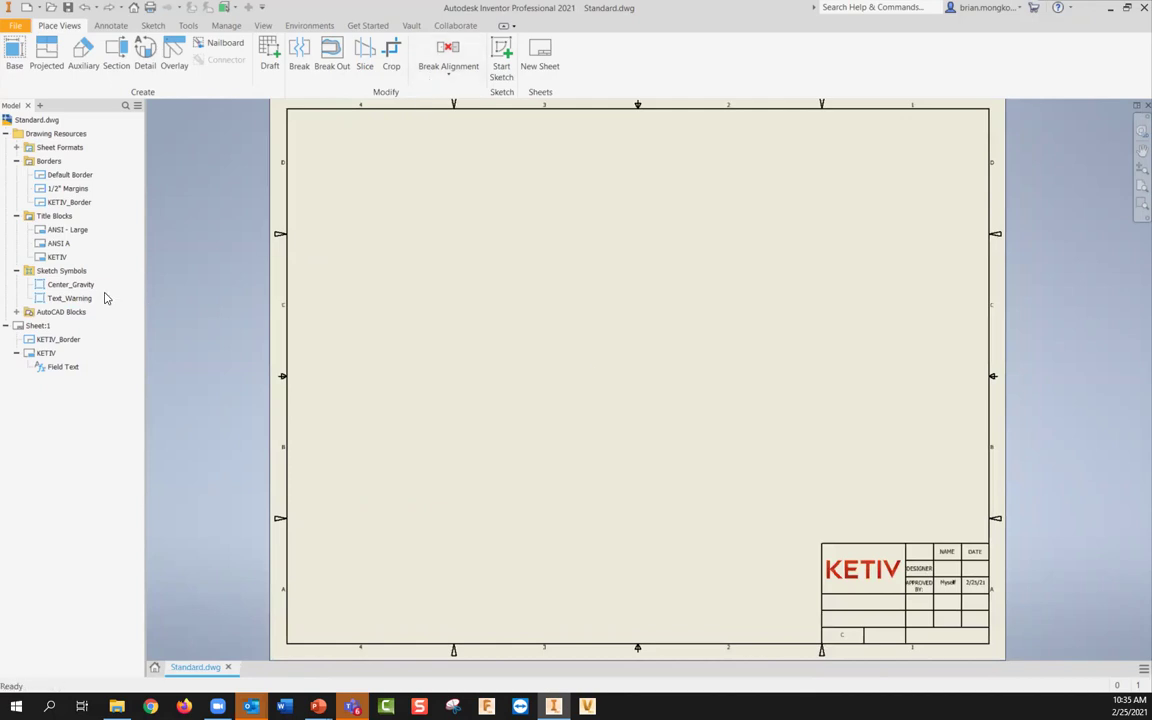
left_click(38, 328)
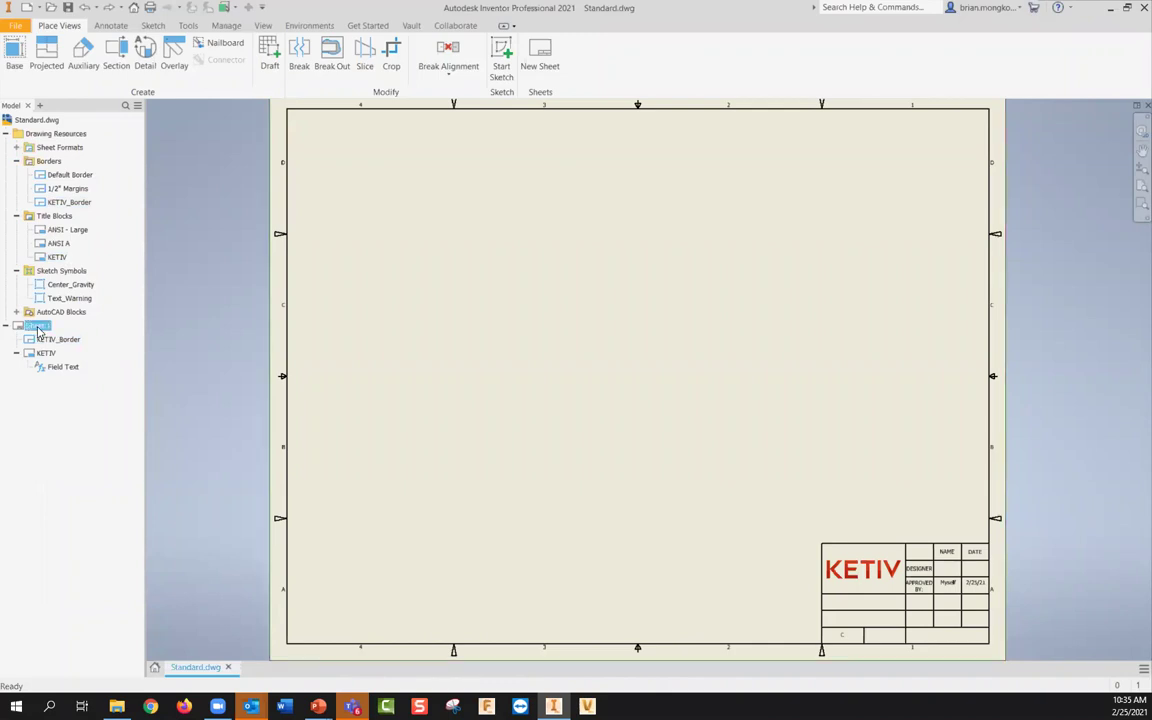
left_click(826, 478)
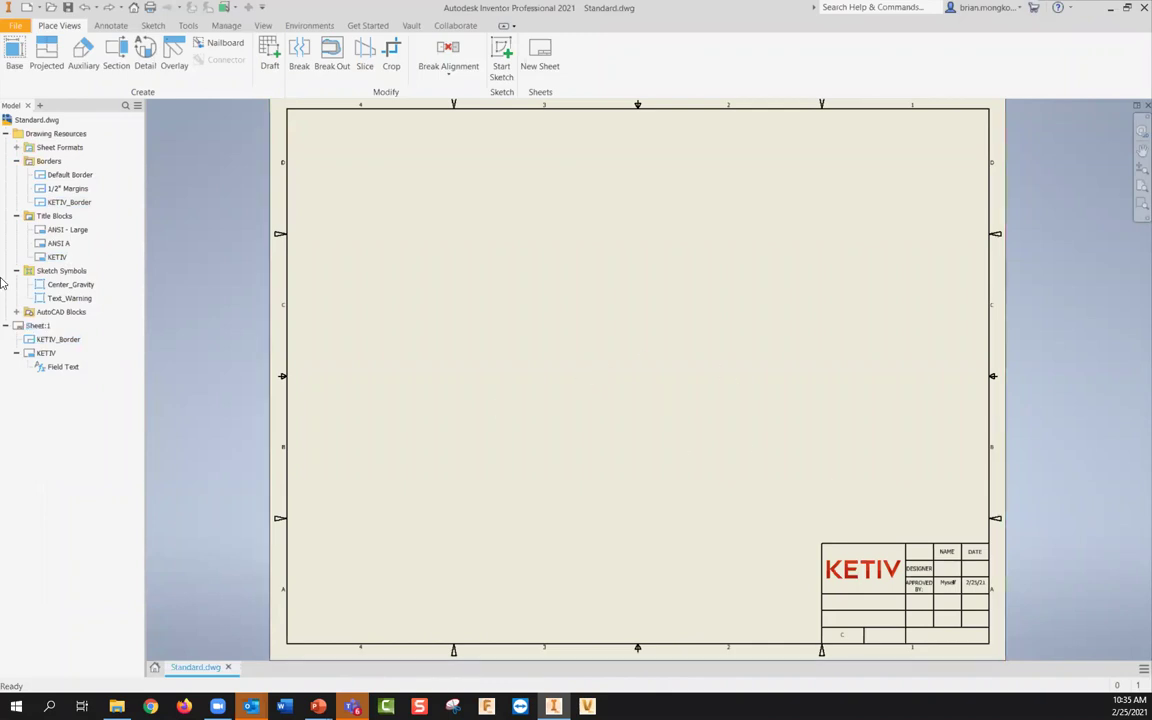
right_click(39, 330)
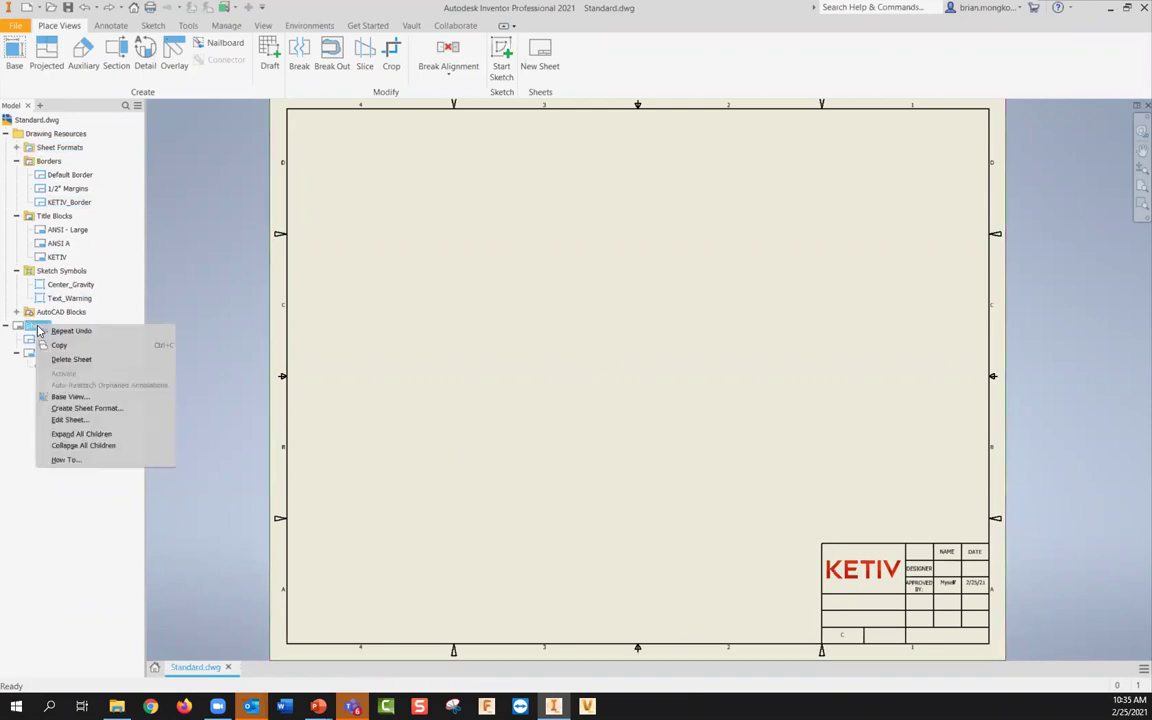
left_click(69, 419)
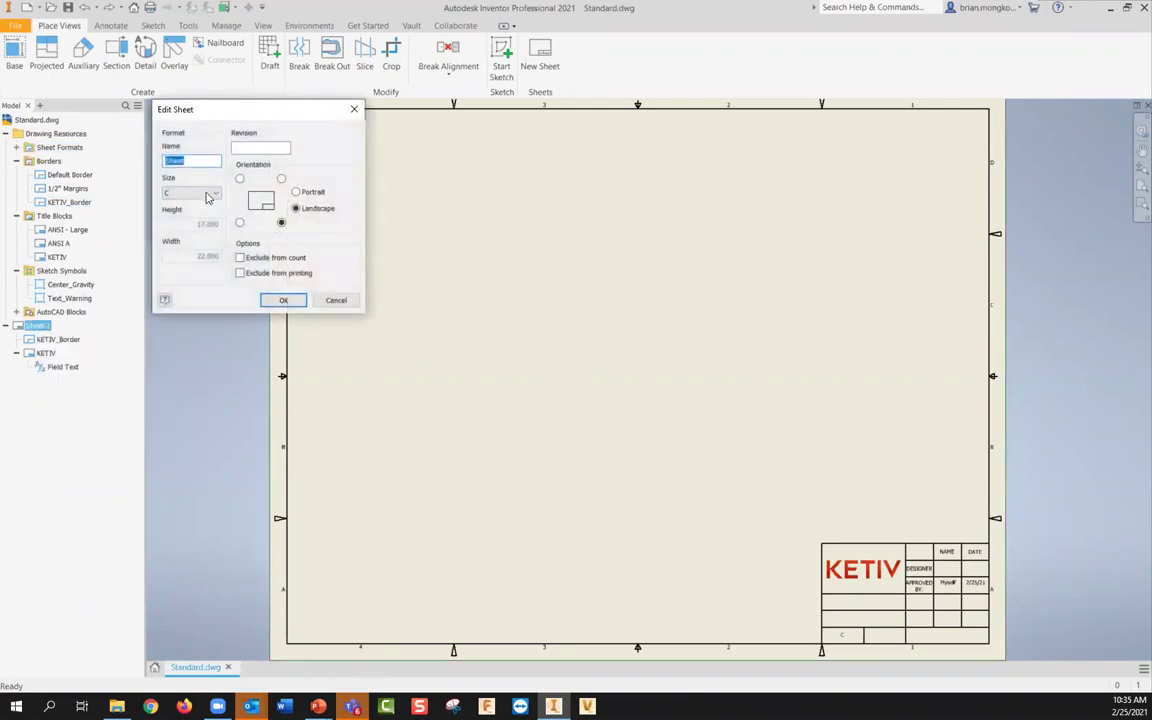
left_click(337, 300)
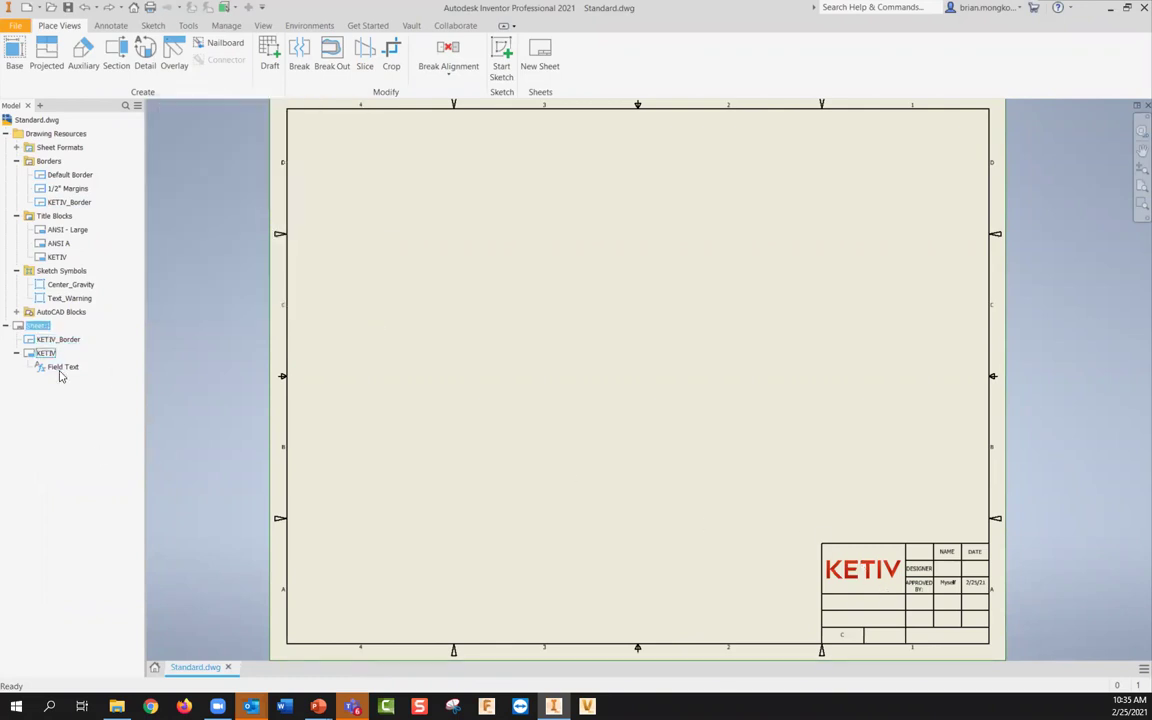
mouse_move(431, 430)
middle_mouse_down()
mouse_move(404, 417)
mouse_move(432, 444)
middle_mouse_up()
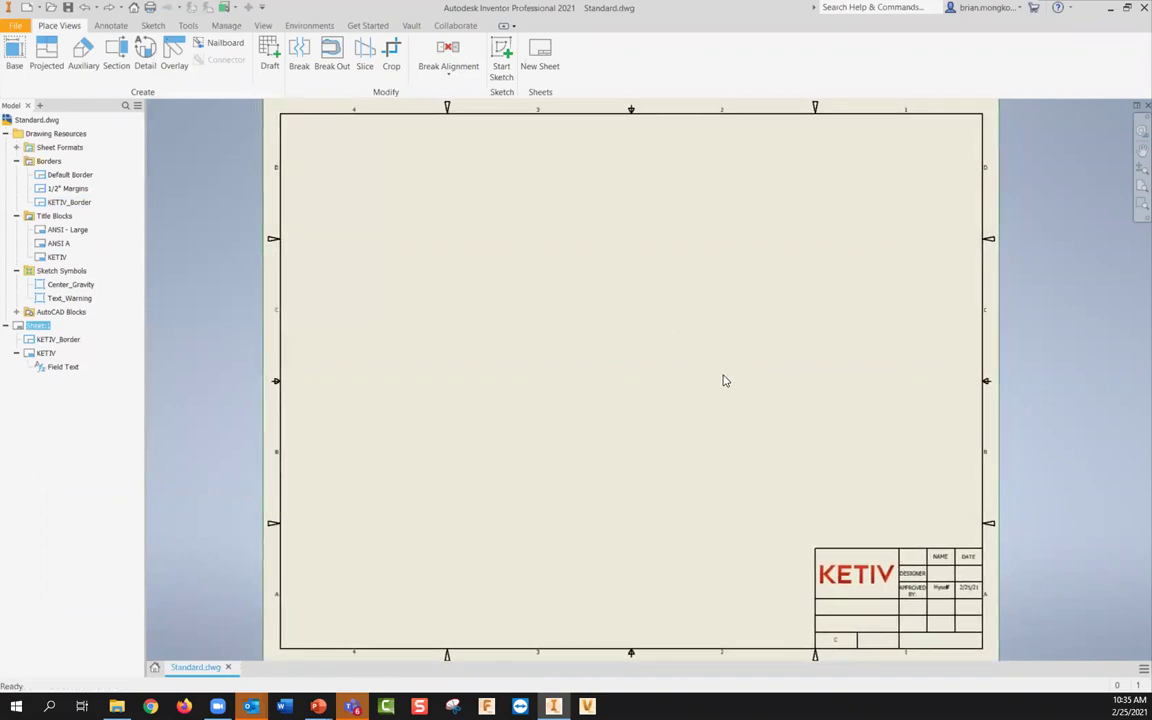
left_click(421, 345)
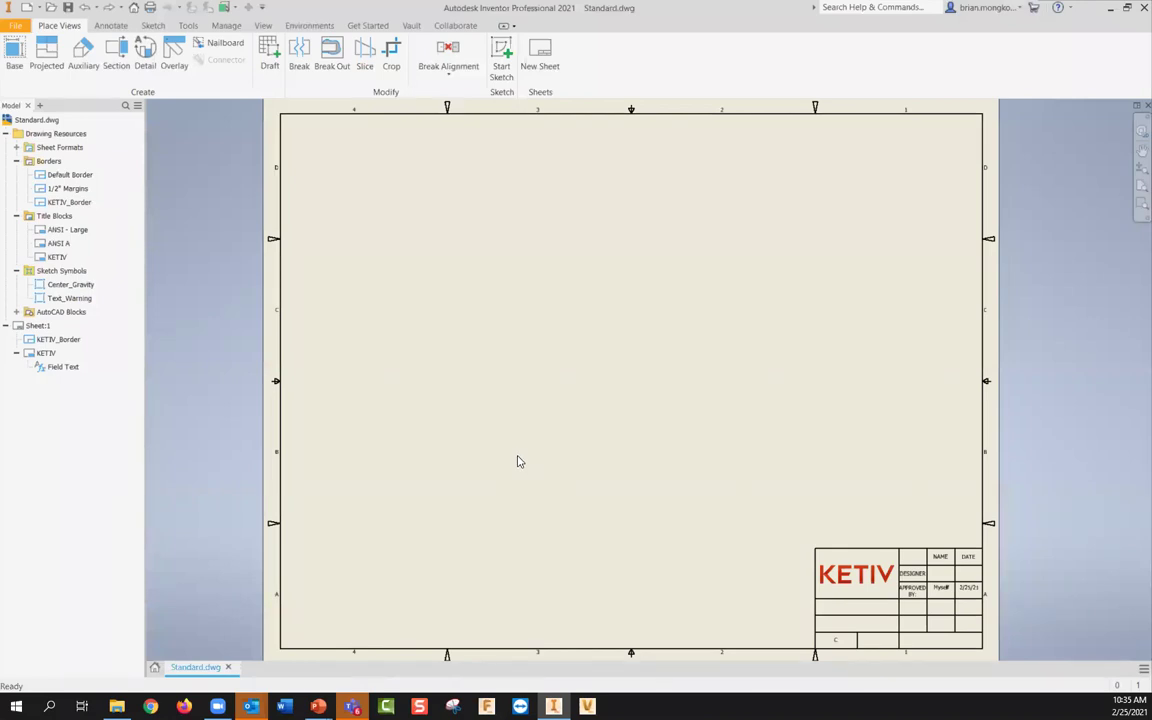
Step: Start a base view of Car Seat.iam from the Car_Seat Workspace folder under Documents\Inventor
left_click(24, 52)
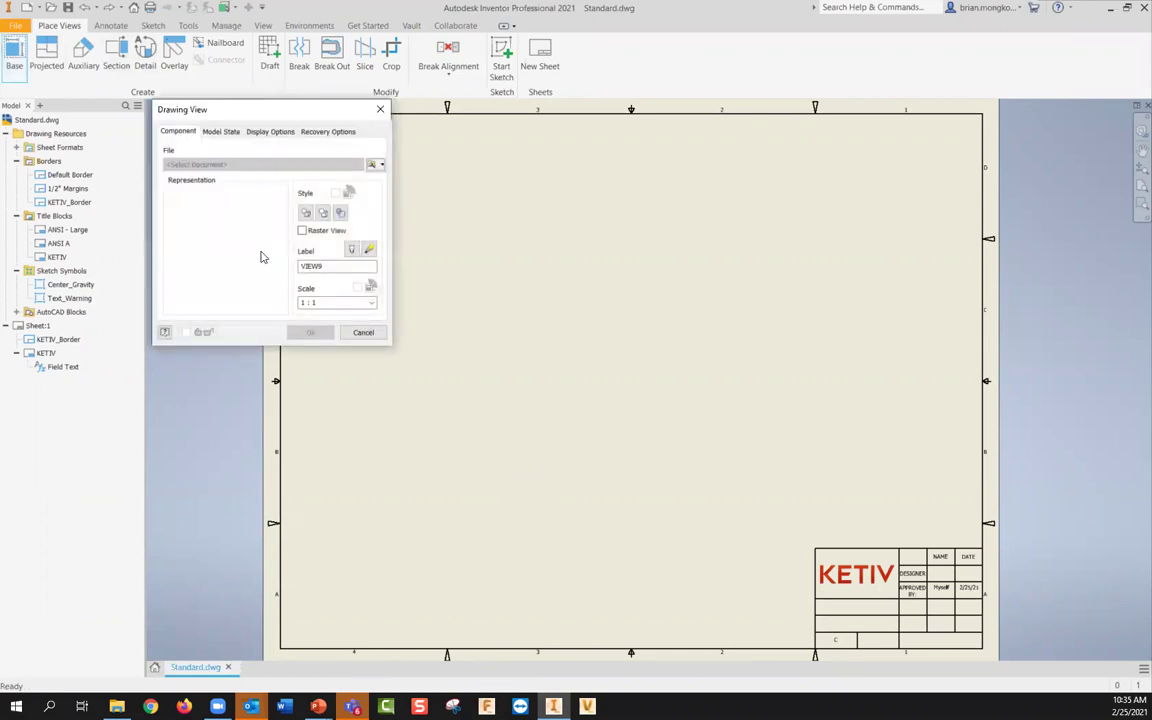
left_click(370, 164)
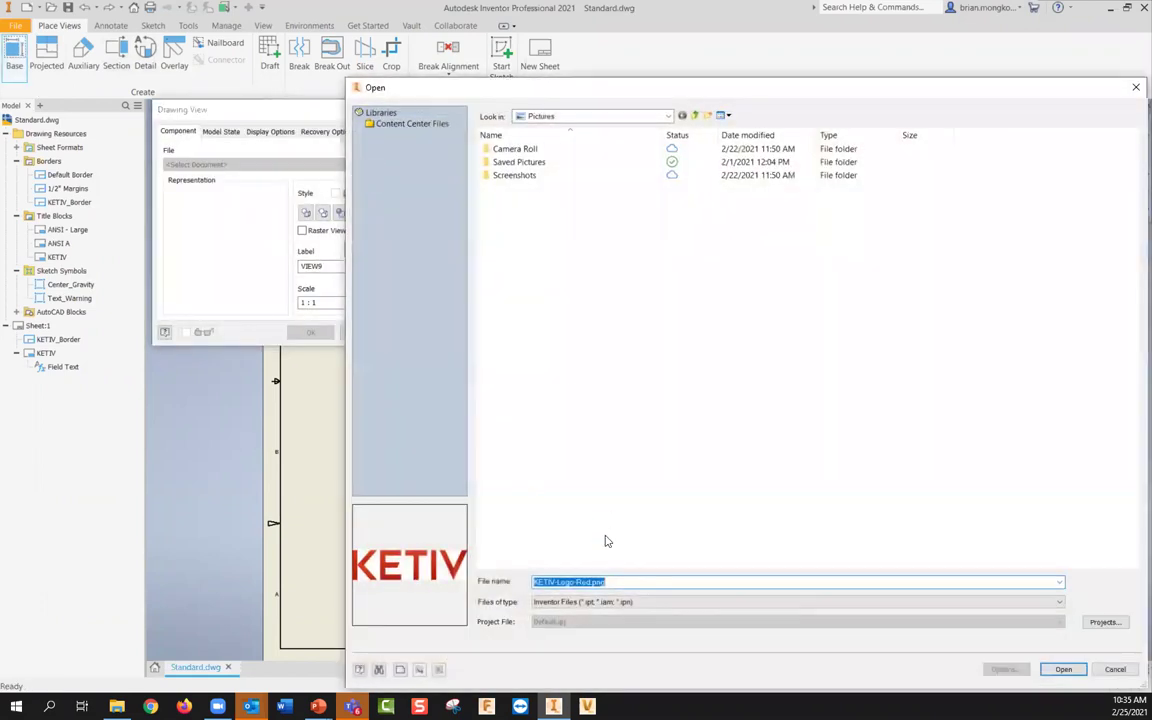
left_click(645, 116)
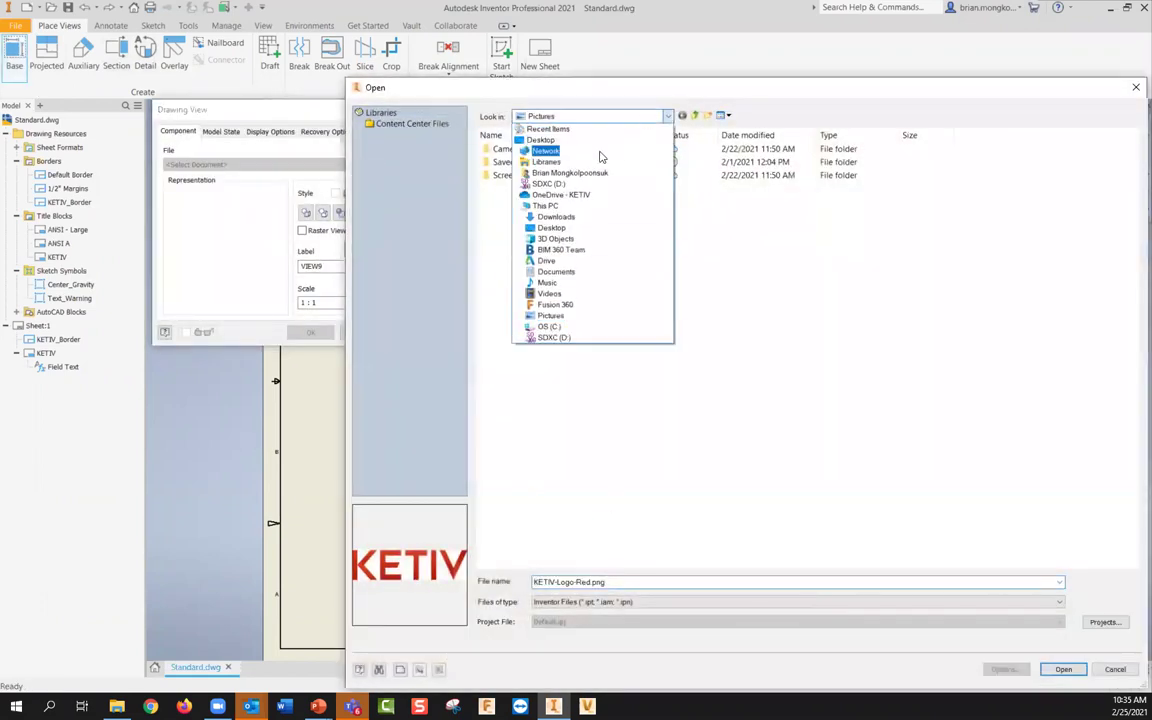
left_click(556, 271)
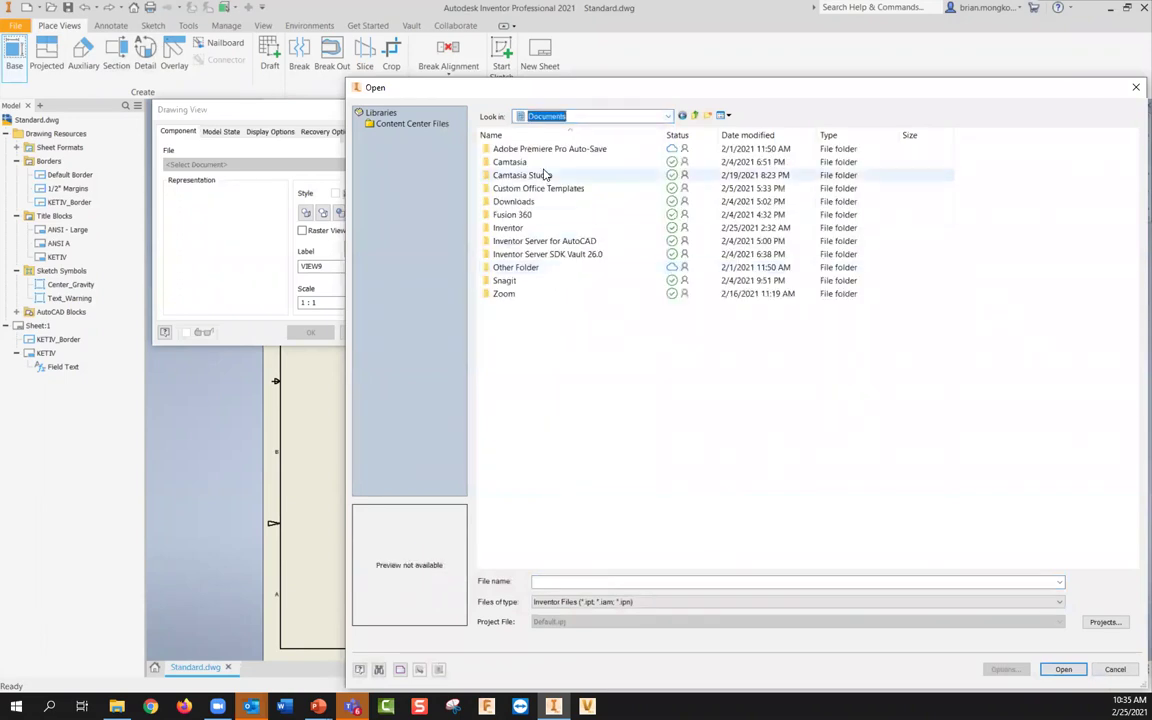
double_click(508, 228)
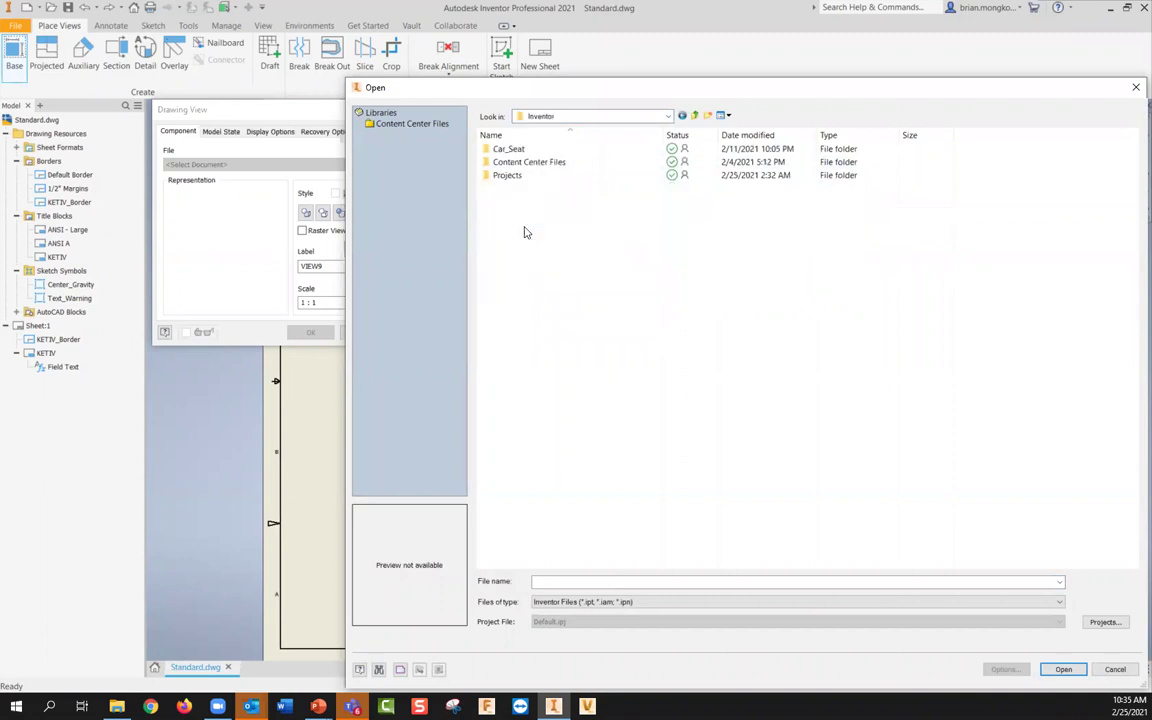
double_click(508, 149)
double_click(512, 150)
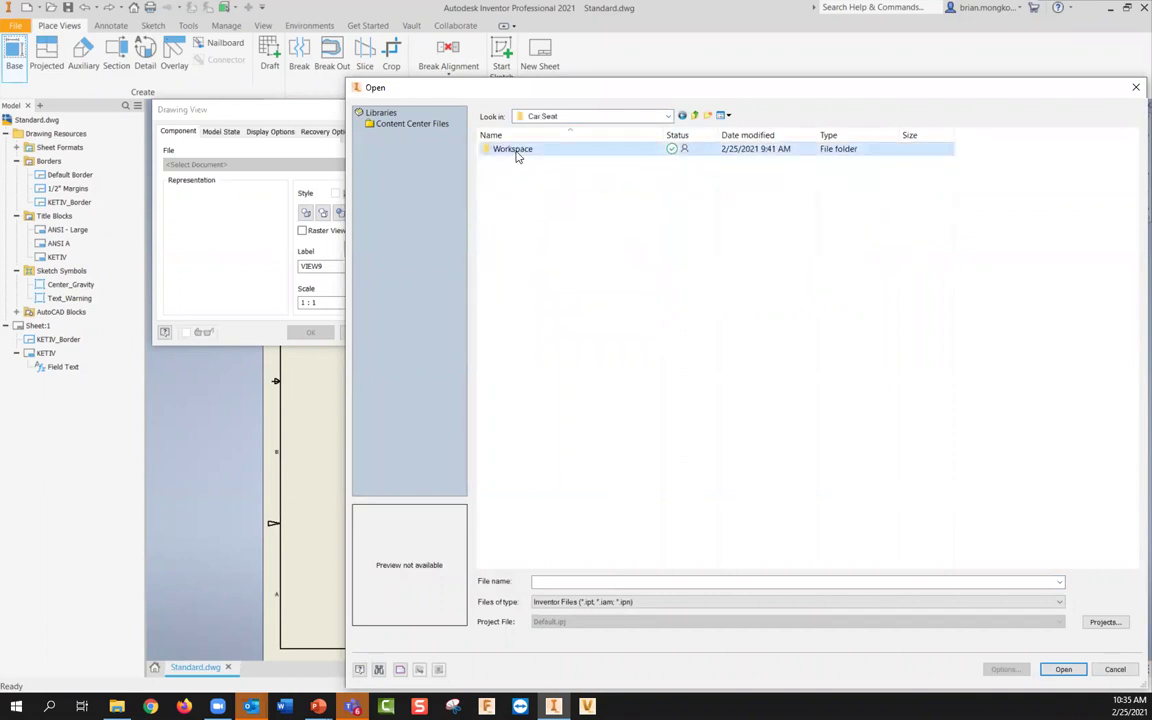
double_click(512, 150)
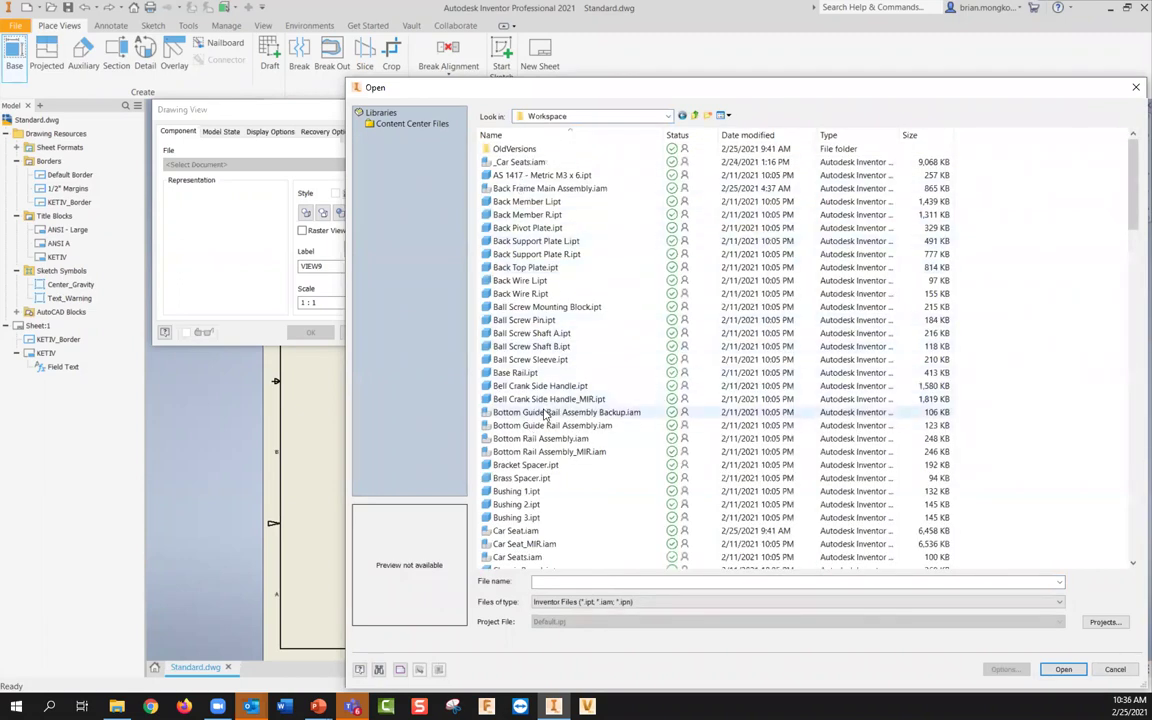
scroll(522, 478, "down", 1)
double_click(515, 491)
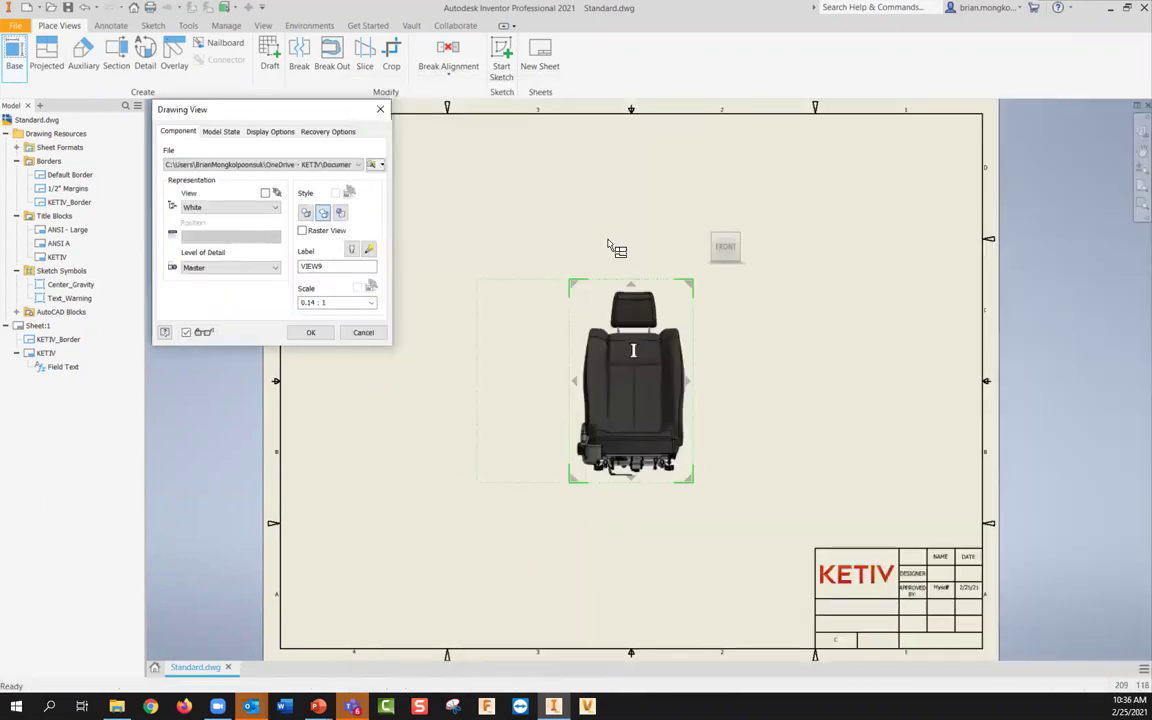
Step: Project a top view, a side view and an isometric view from the front view of the car seat and create them
left_click(625, 195)
left_click(818, 368)
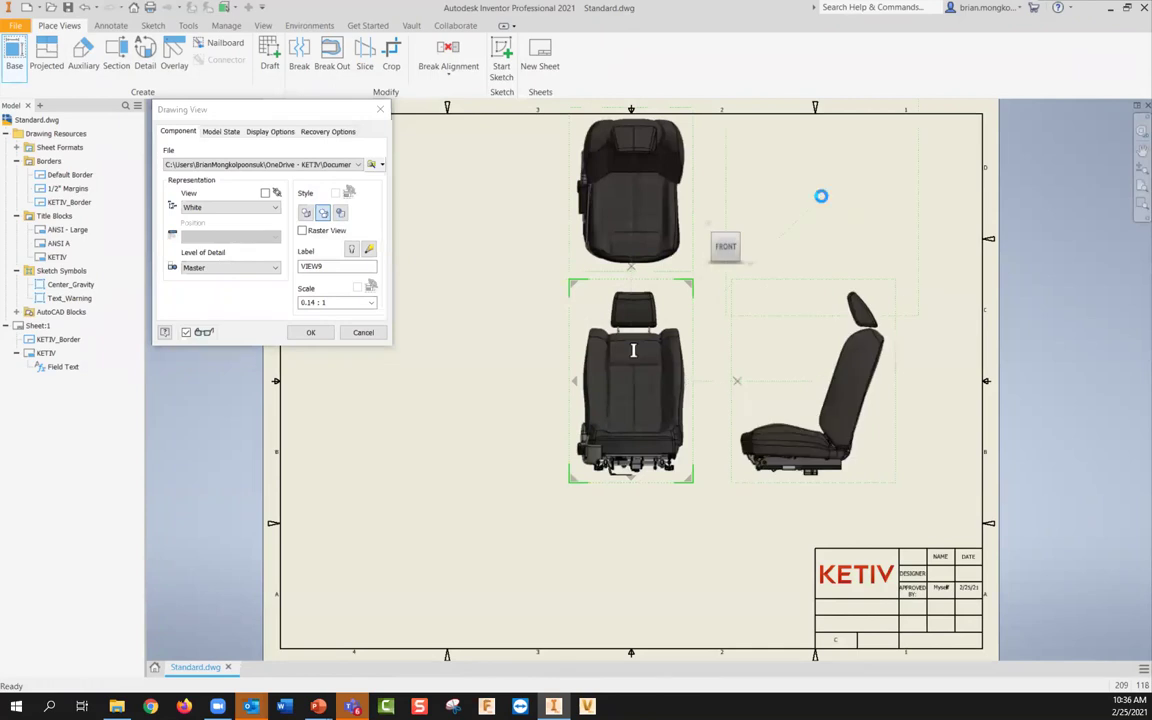
left_click(820, 195)
left_click(310, 332)
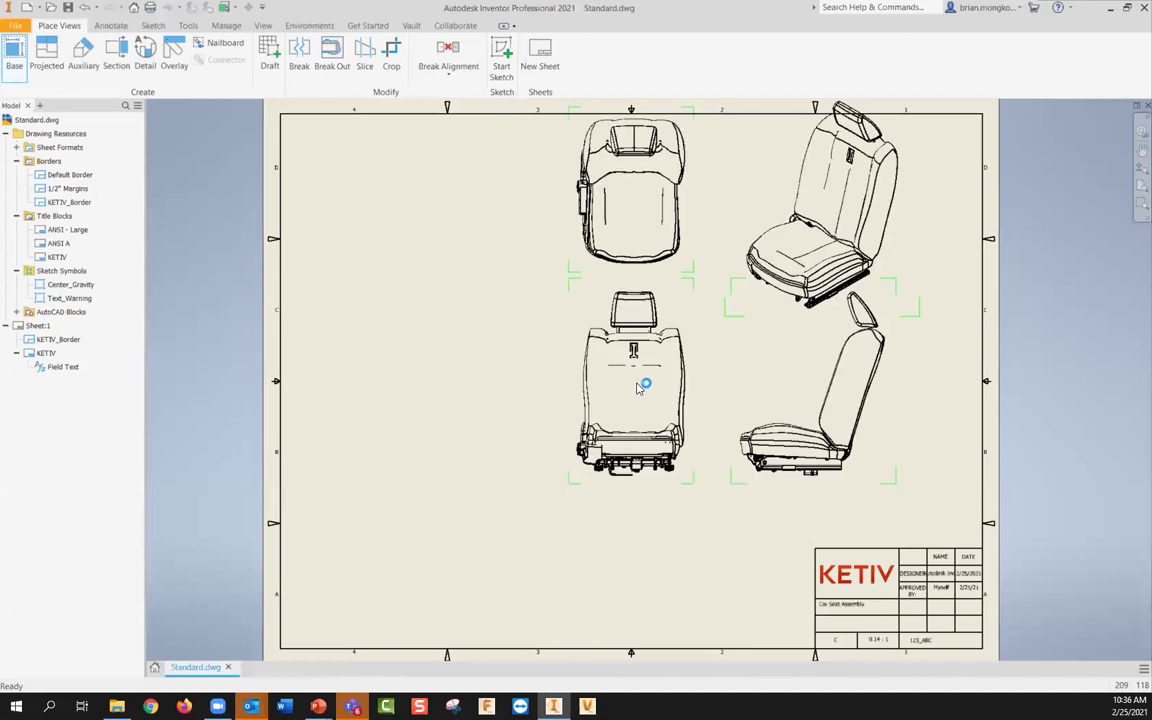
Step: Rearrange the views with the front view at the sheet's lower left, top view above it, and side and isometric views beside them, clear of the title block
left_click_drag(688, 455, 700, 500)
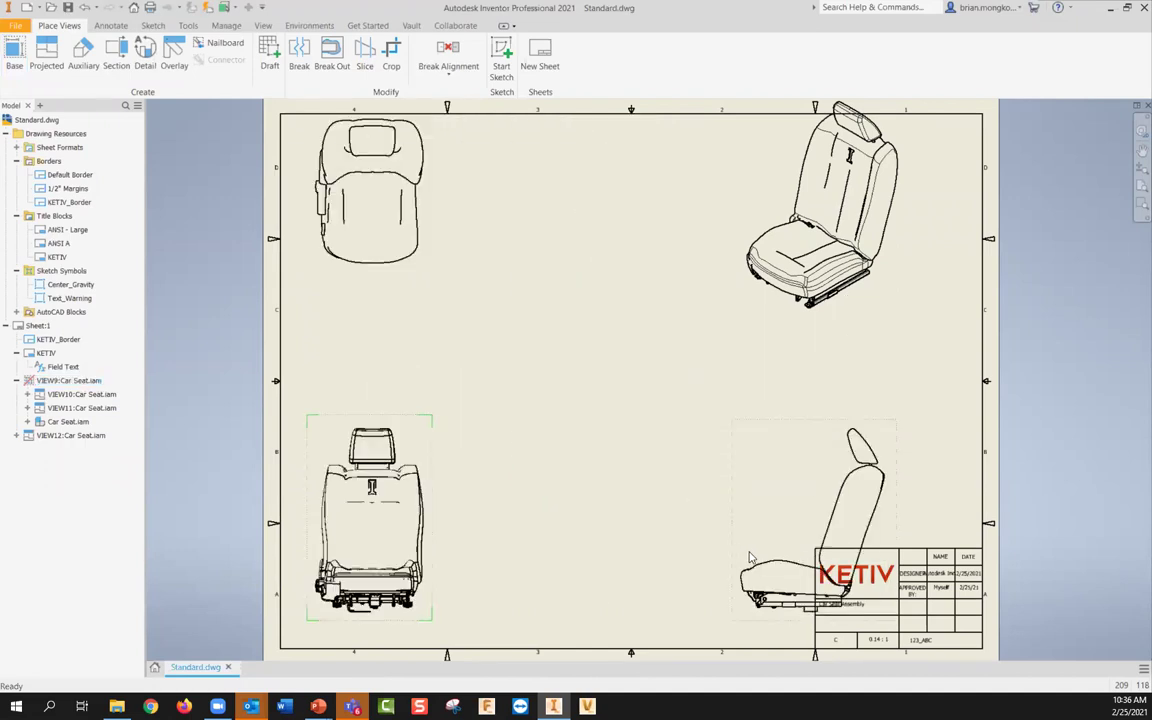
left_click_drag(750, 557, 538, 557)
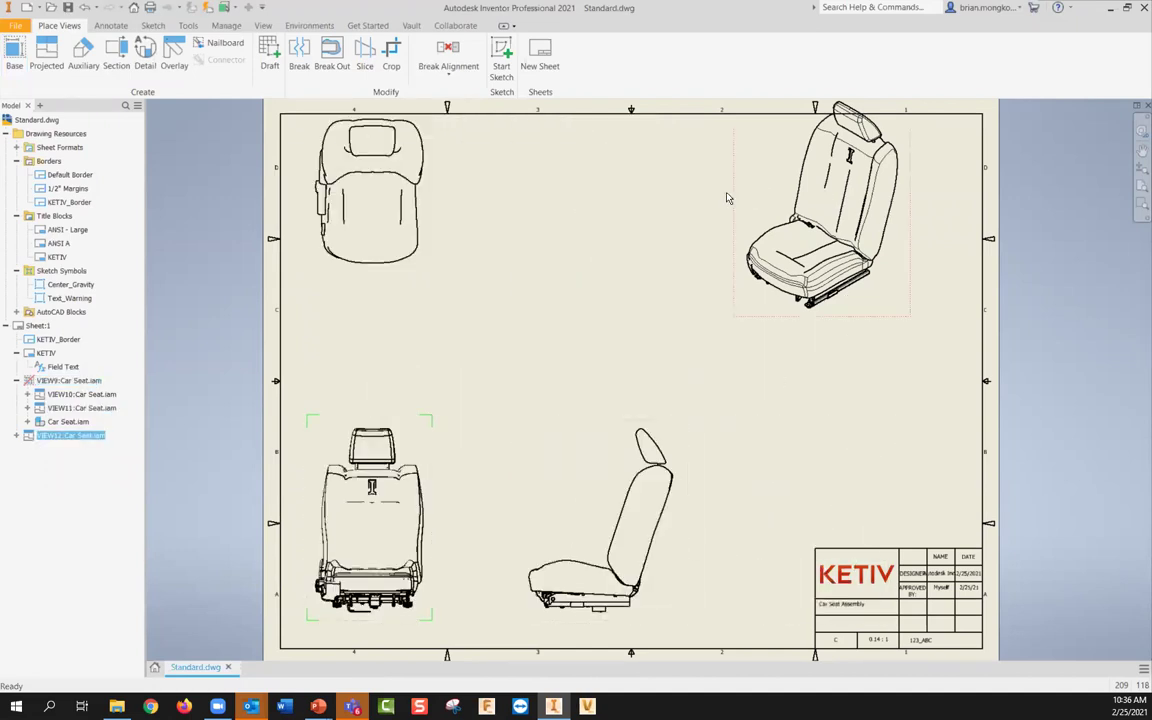
left_click_drag(740, 217, 547, 264)
left_click_drag(451, 284, 570, 285)
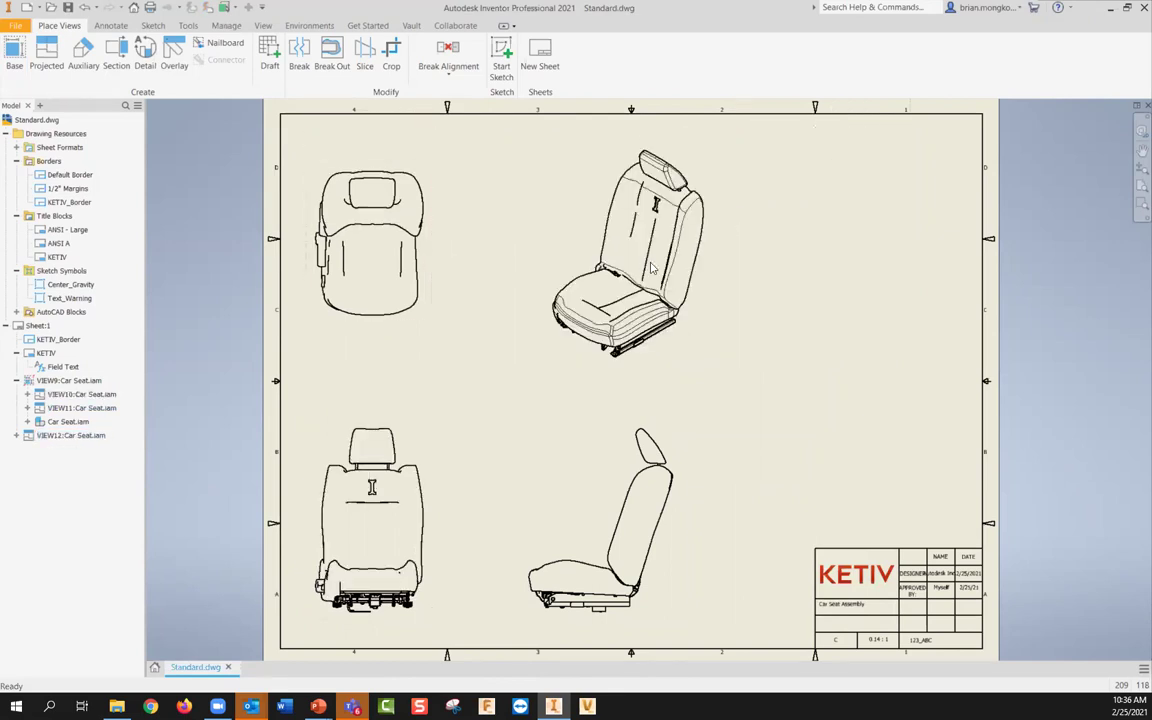
Step: Change the display style of the car seat's isometric view to shaded
double_click(719, 262)
left_click(341, 213)
left_click(310, 332)
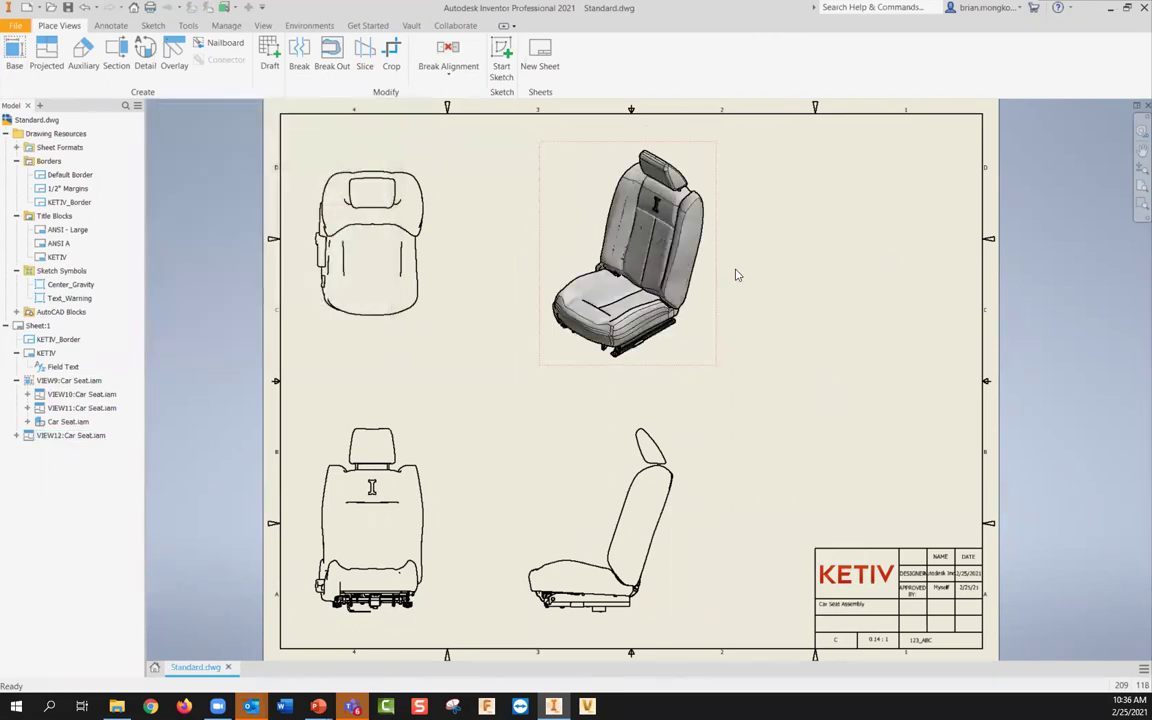
mouse_move(851, 282)
middle_mouse_down()
mouse_move(826, 288)
mouse_move(839, 278)
middle_mouse_up()
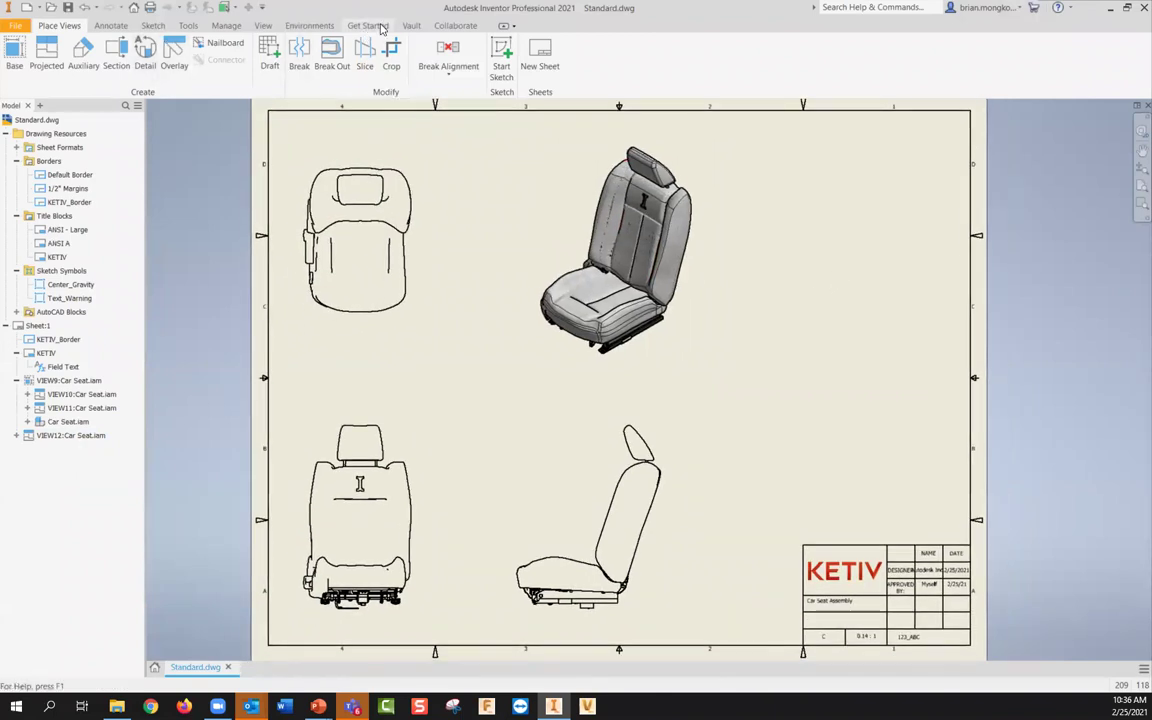
Step: Insert a structured parts list of the car seat assembly at the sheet border's upper right corner
left_click(111, 25)
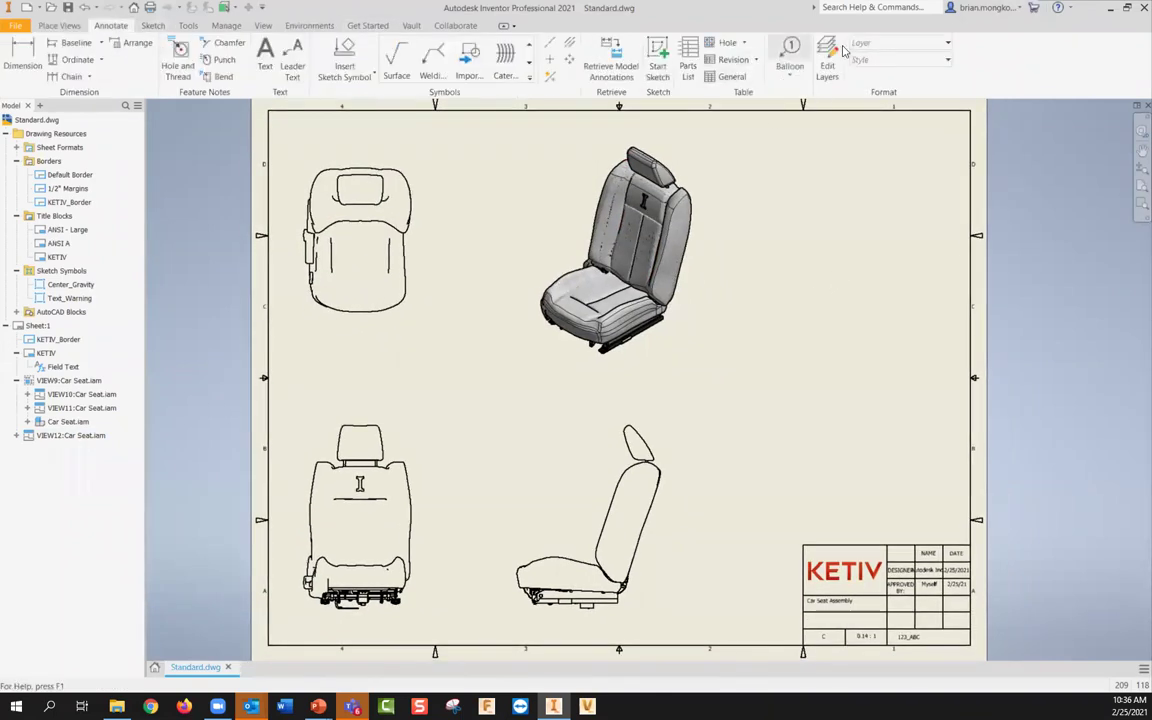
left_click(688, 60)
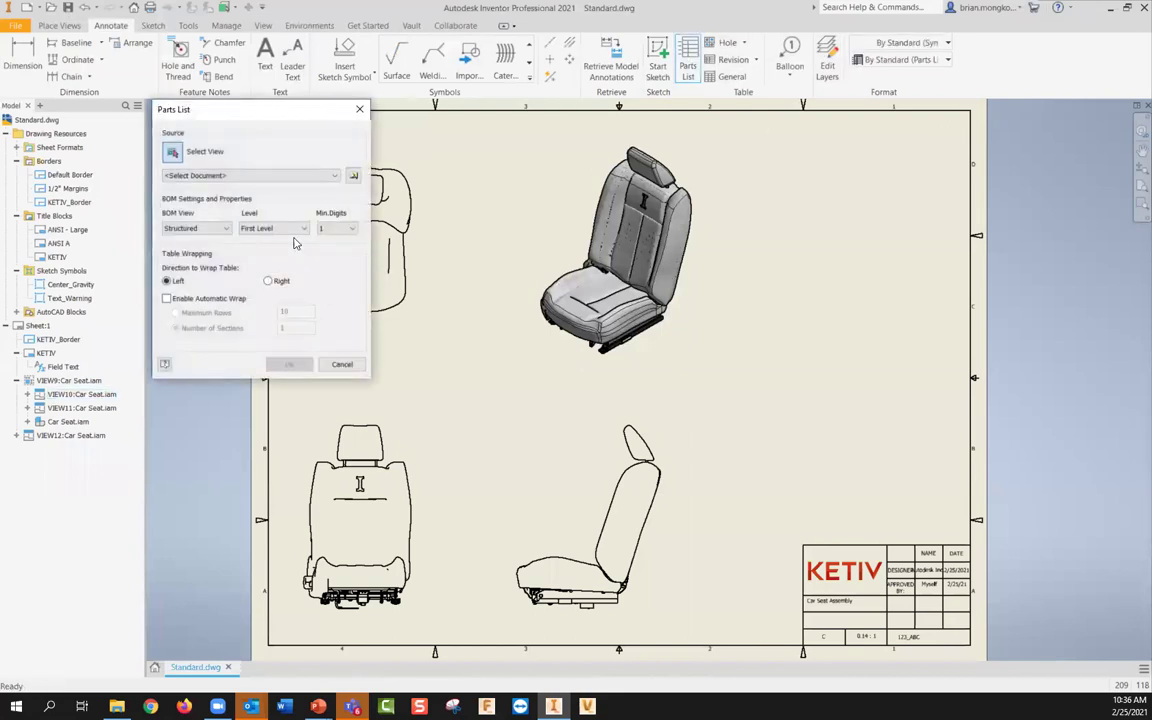
left_click(405, 420)
left_click(288, 365)
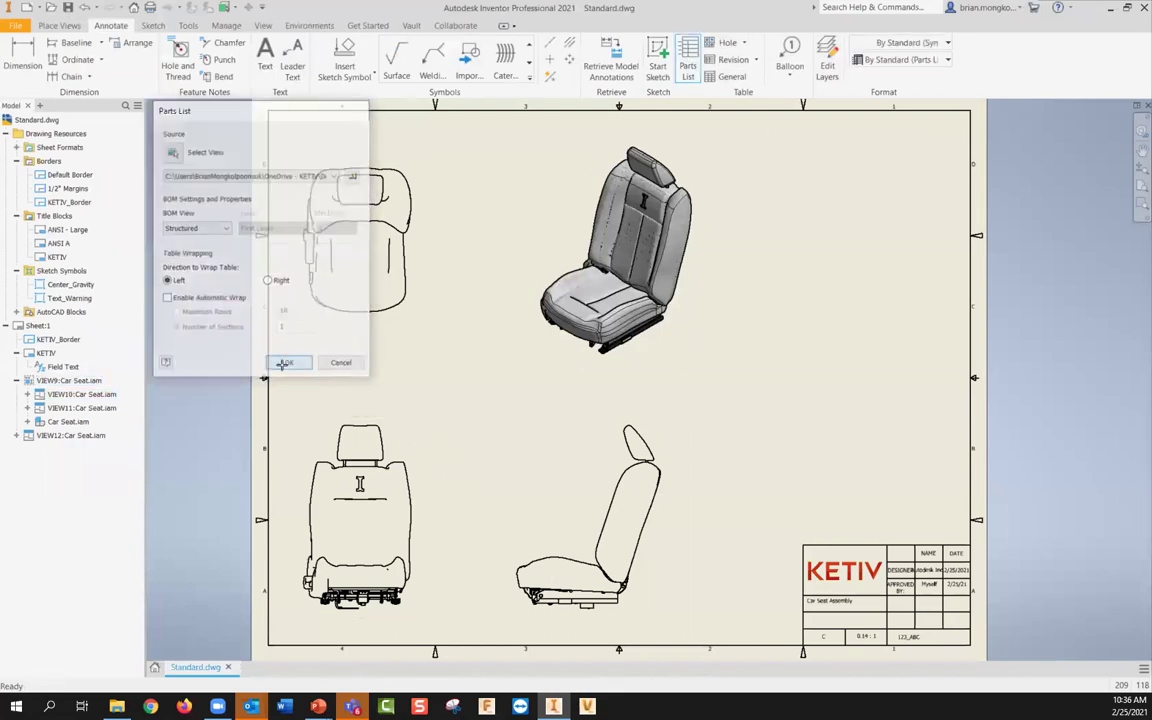
left_click(972, 118)
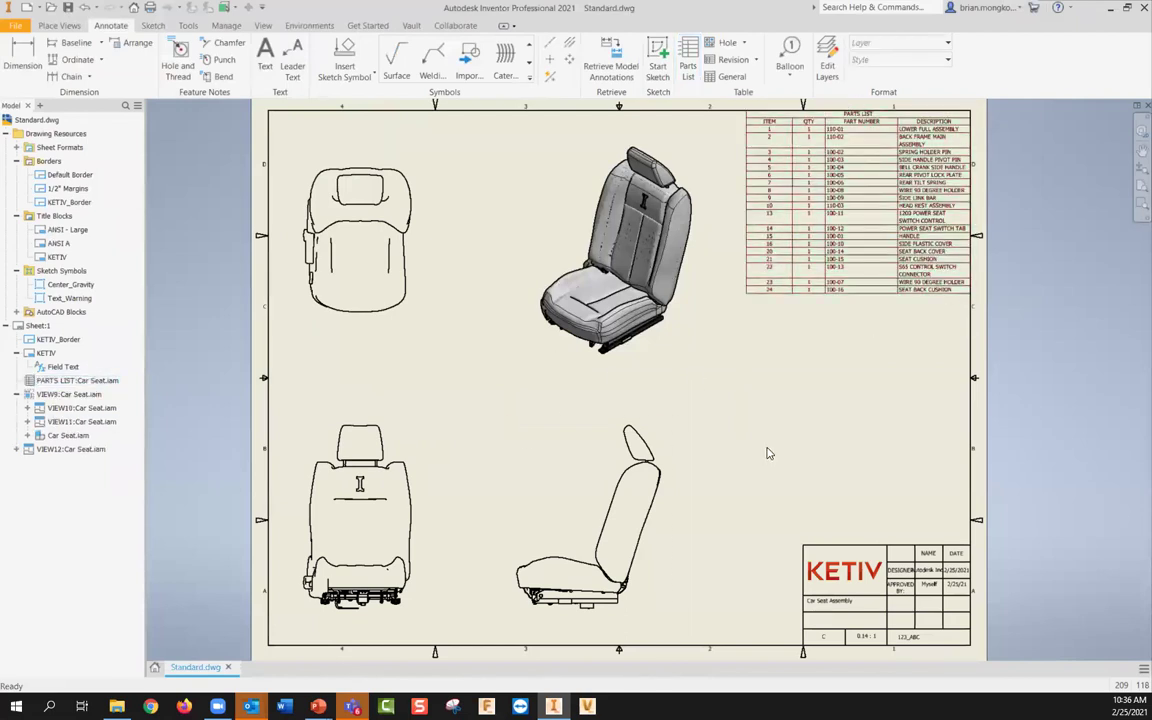
Step: Add the MATERIAL property as a column after DESCRIPTION in the car seat parts list
double_click(762, 185)
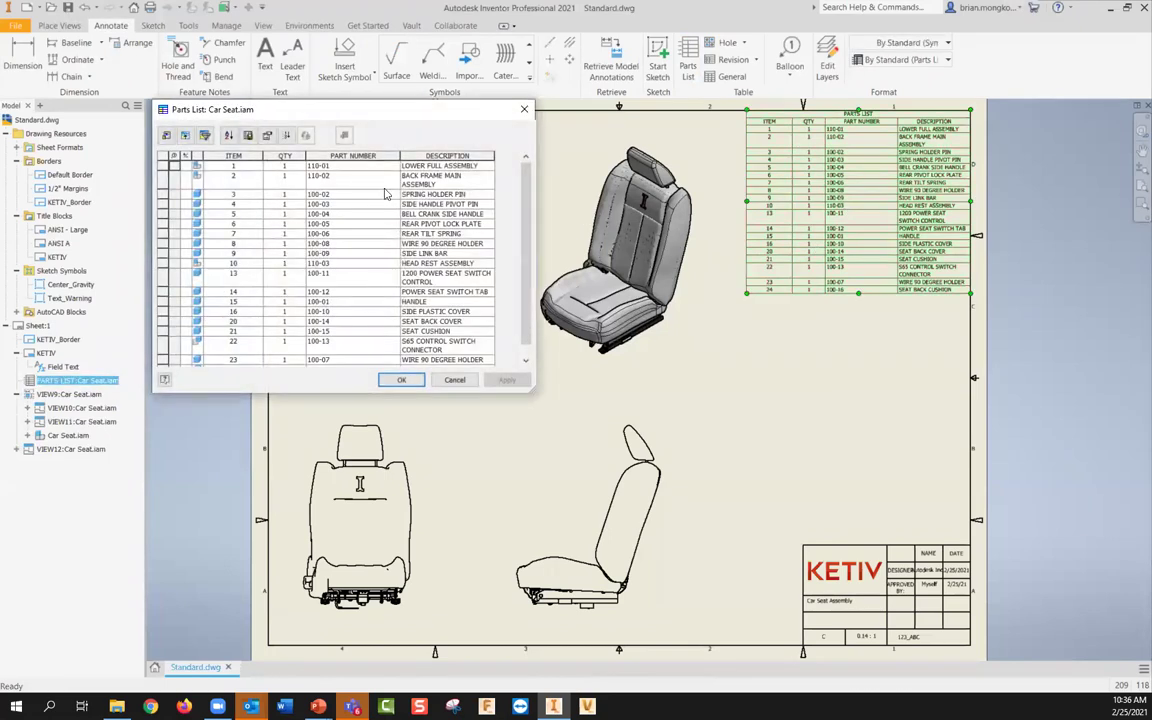
left_click(164, 137)
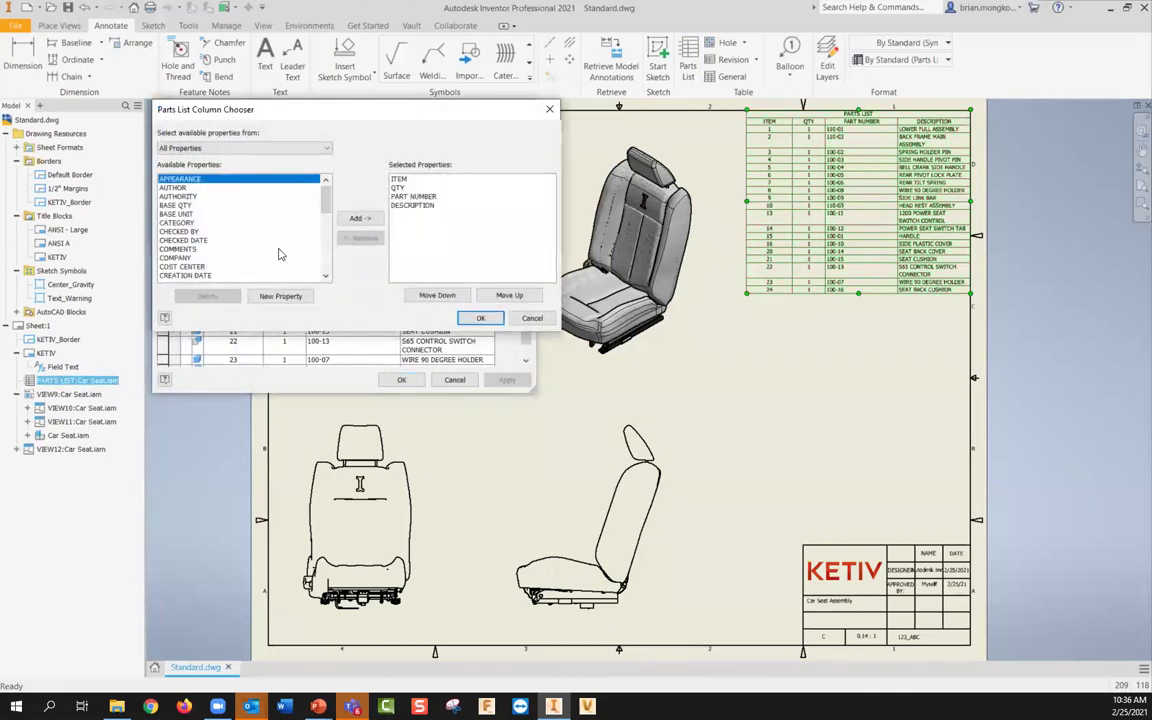
scroll(276, 251, "down", 4)
scroll(276, 253, "down", 2)
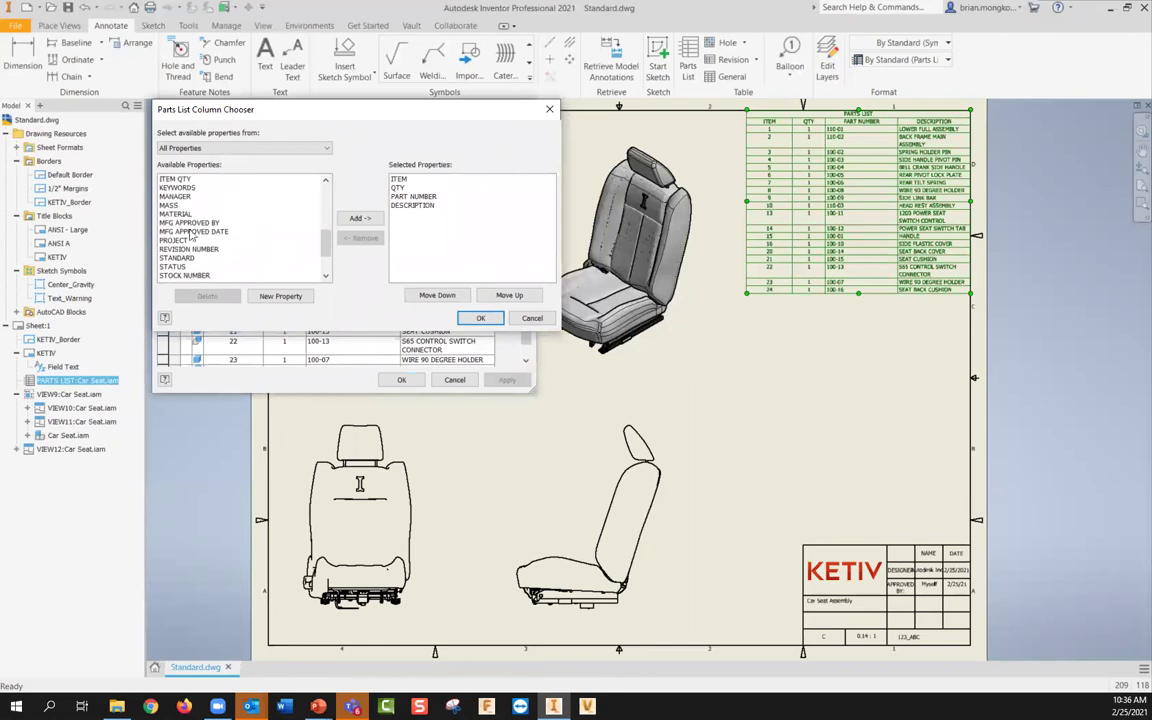
left_click(172, 215)
left_click(362, 219)
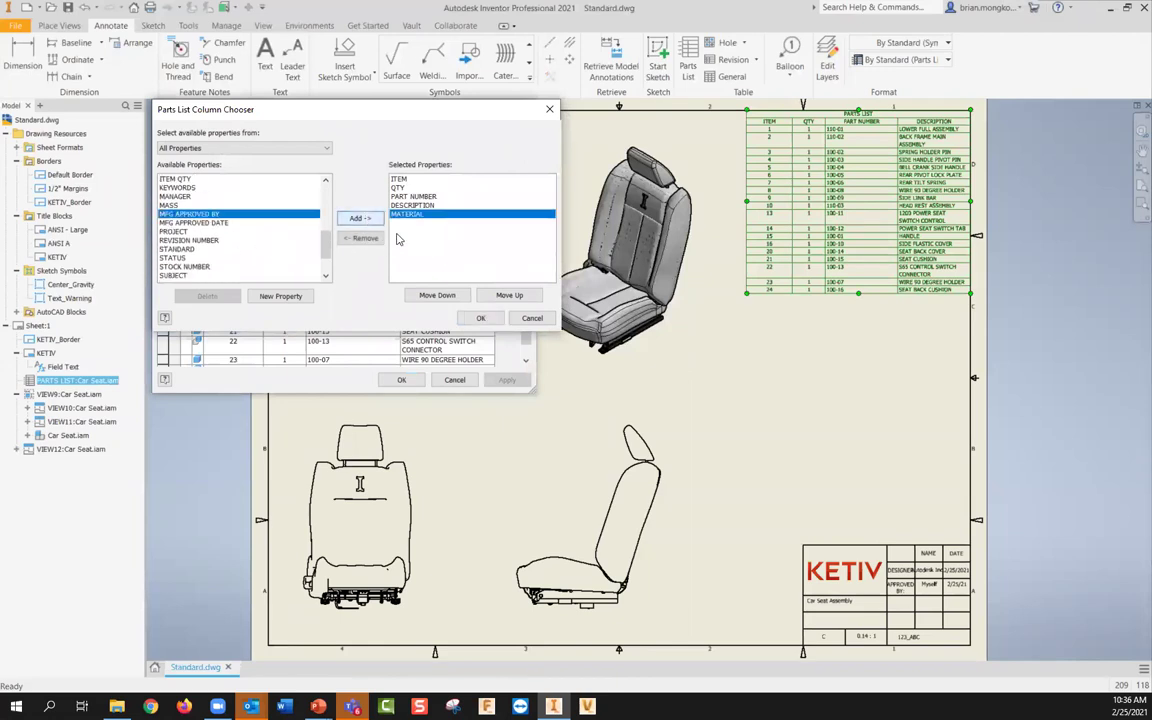
left_click(481, 318)
left_click(506, 380)
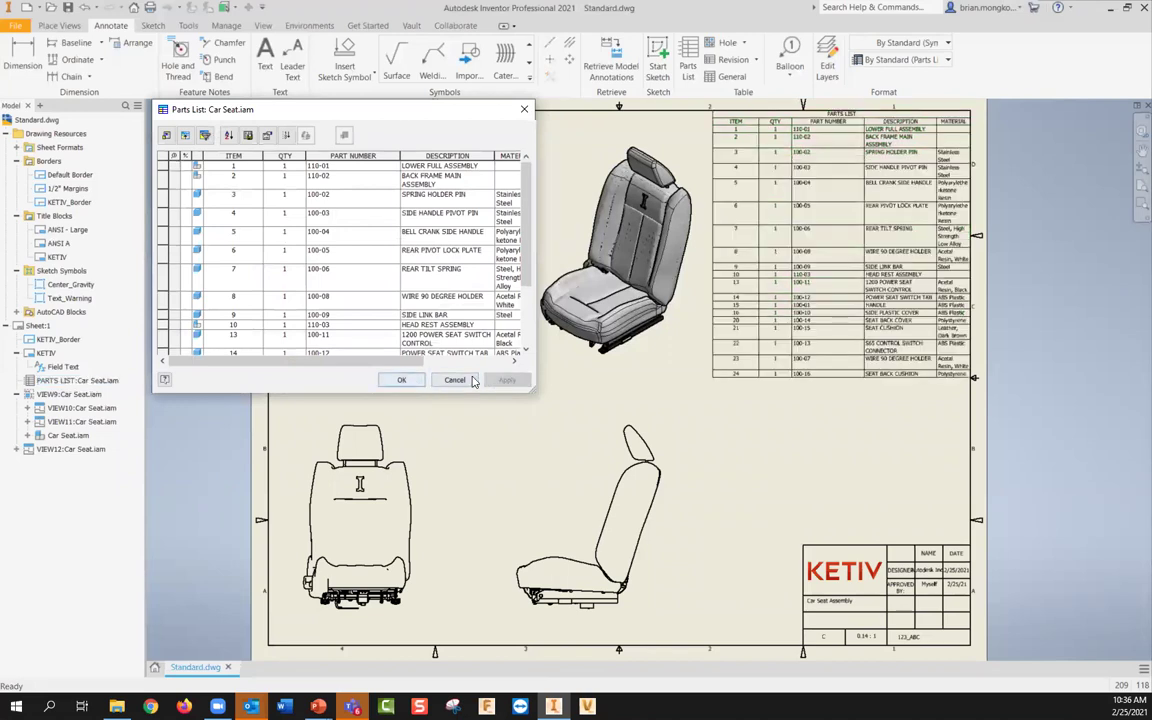
left_click(401, 380)
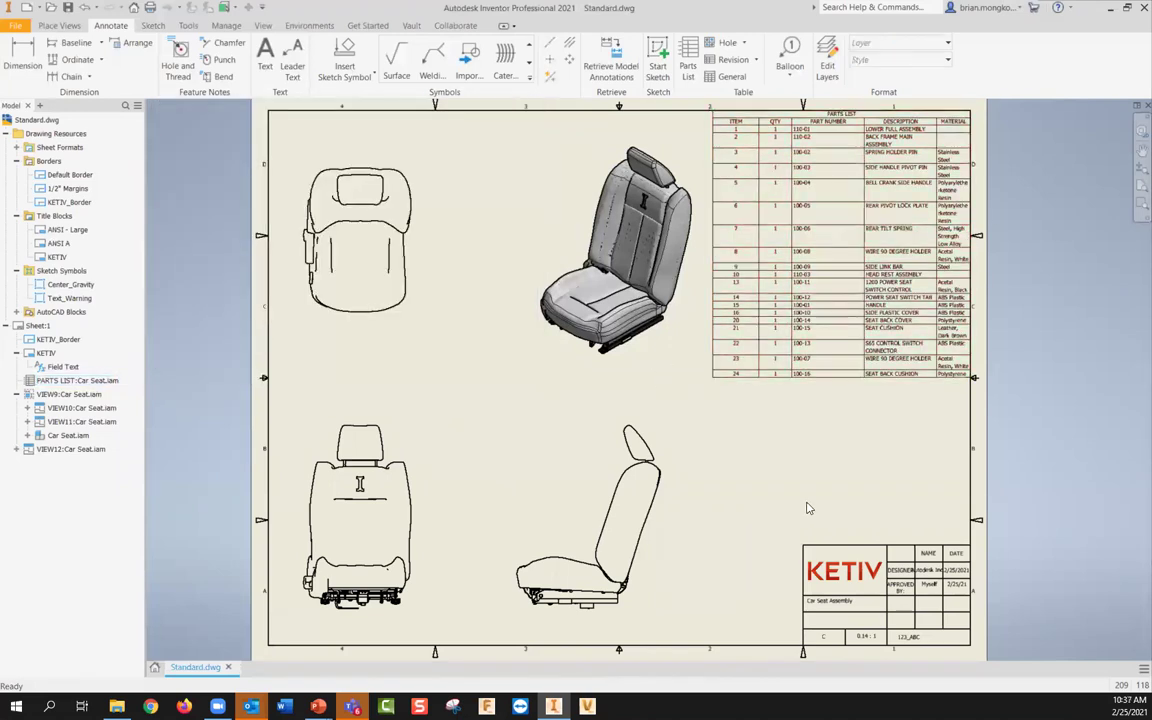
Step: Create a sheet format named C from Sheet:1, including its car seat views and parts list
mouse_move(829, 485)
middle_mouse_down()
mouse_move(842, 475)
mouse_move(813, 466)
middle_mouse_up()
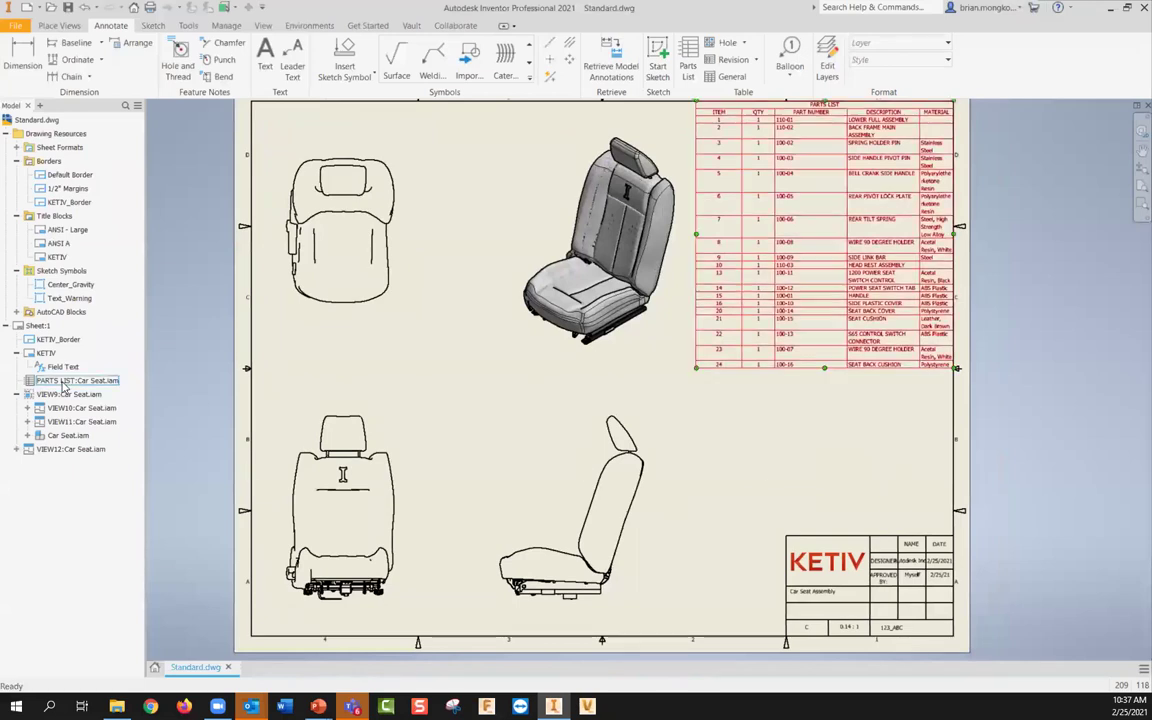
left_click(38, 326)
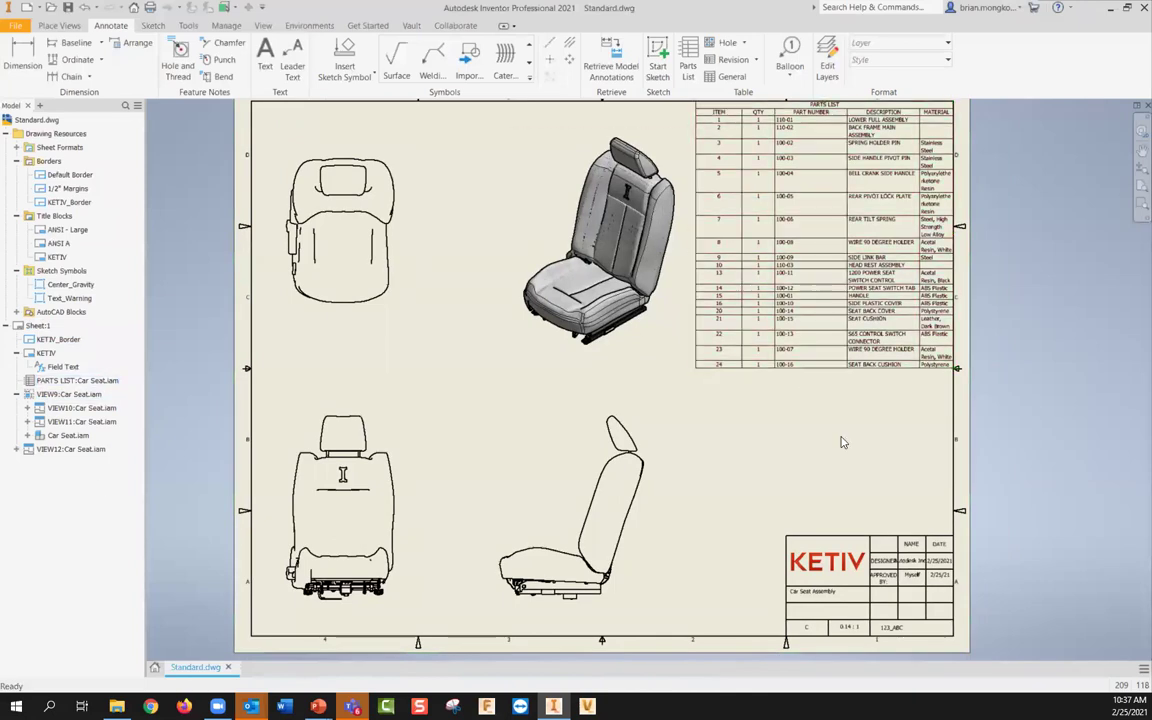
middle_click_drag(861, 458, 875, 474)
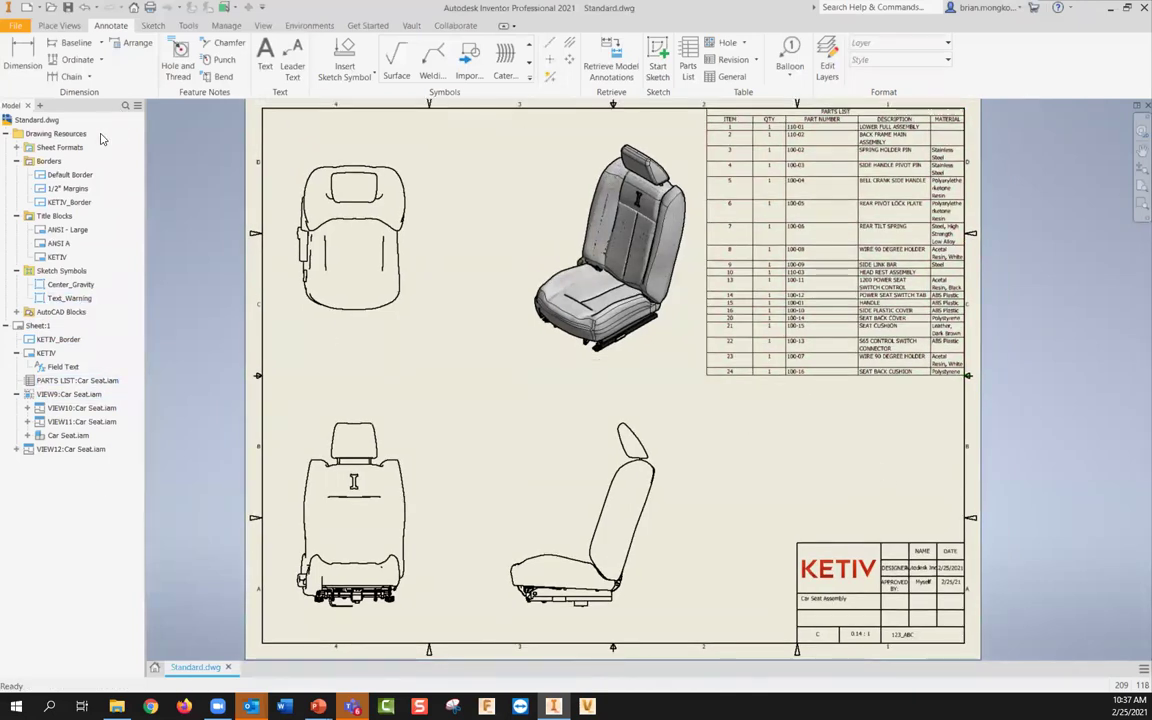
left_click(17, 147)
left_click(17, 147)
right_click(34, 329)
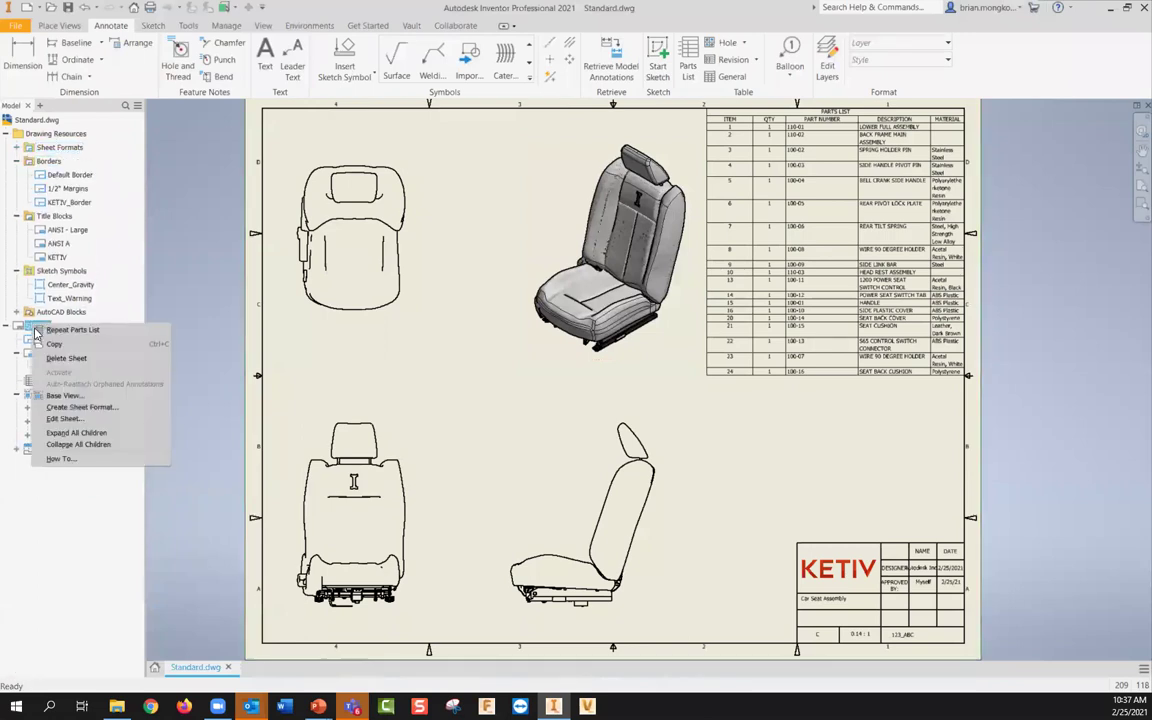
left_click(105, 408)
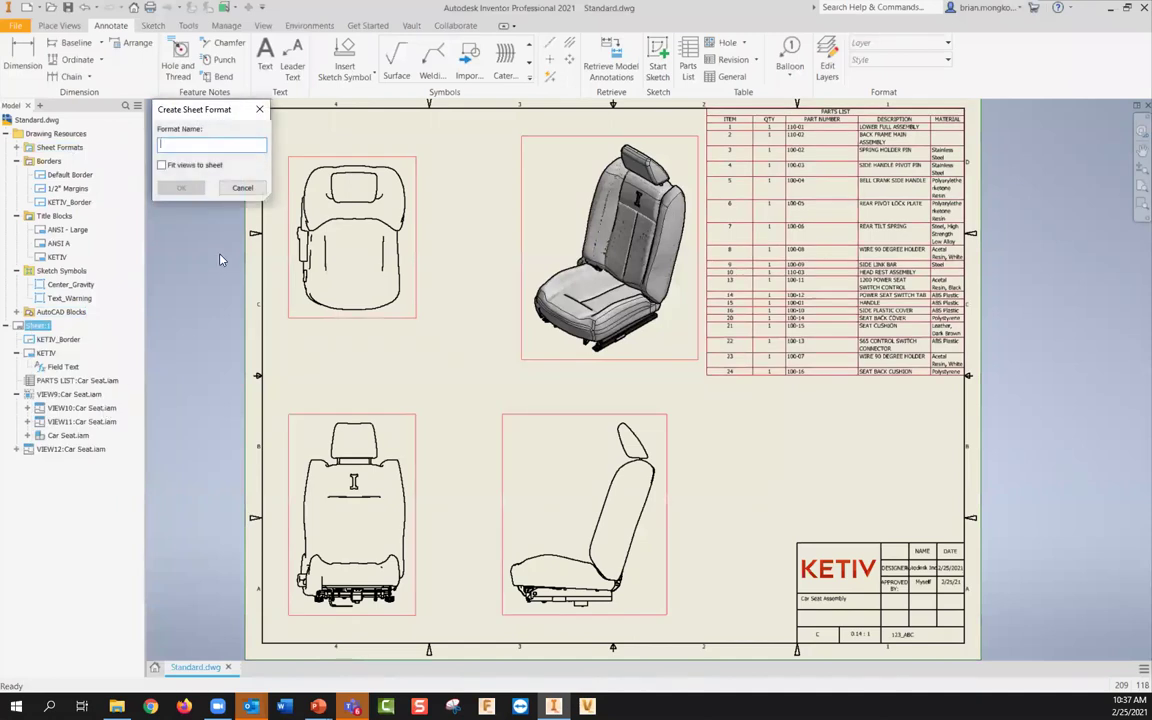
type("KETIV")
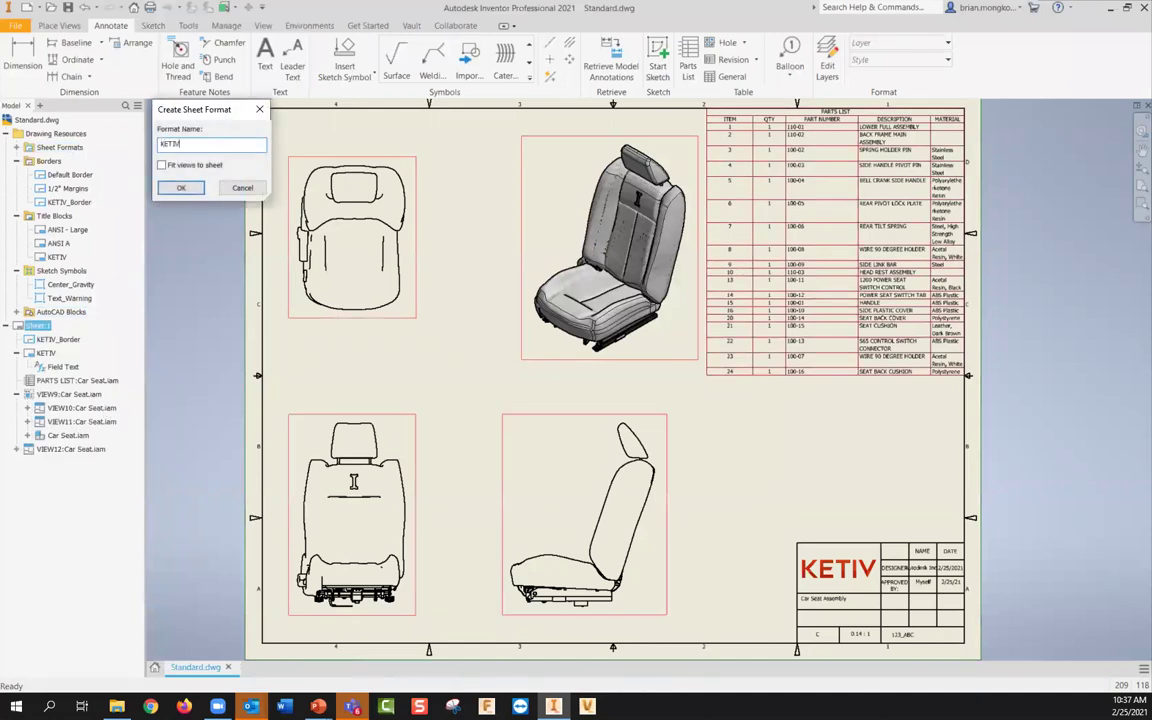
type("_S")
key("BackSpace")
key("BackSpace")
key("BackSpace")
key("BackSpace")
key("BackSpace")
key("BackSpace")
key("BackSpace")
type("C")
key("Return")
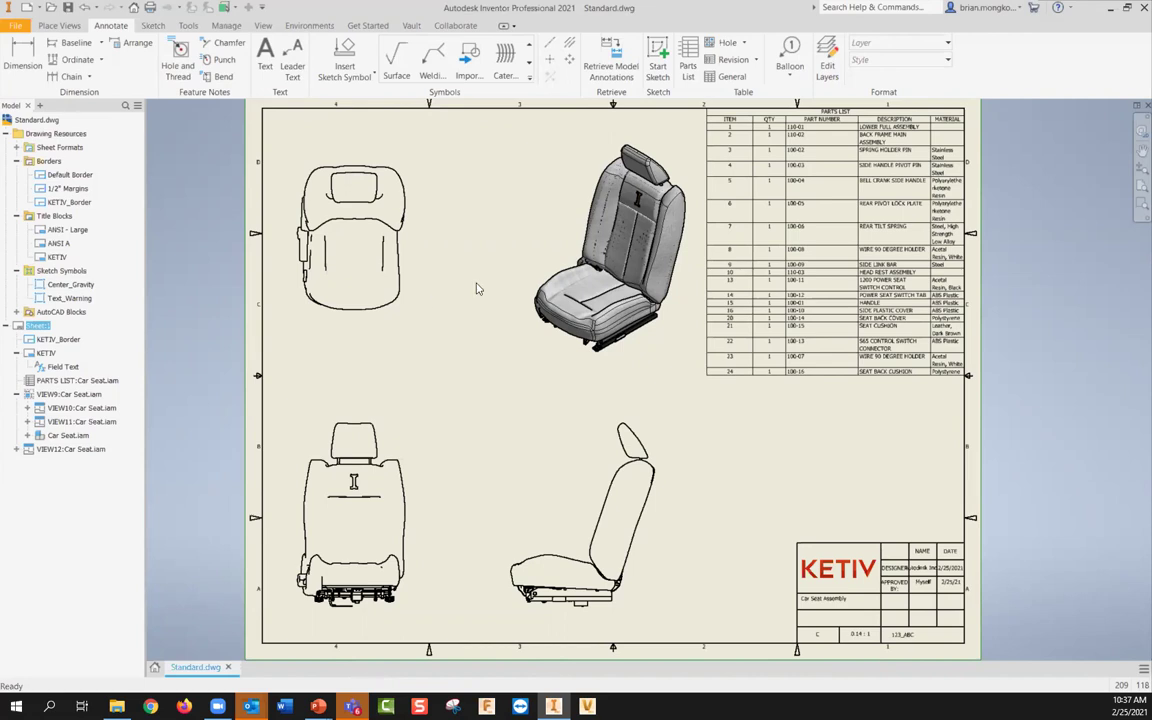
Step: Save the Standard.dwg template with its changes and open Back Frame Main Assembly.iam from the Workspace folder
left_click(68, 7)
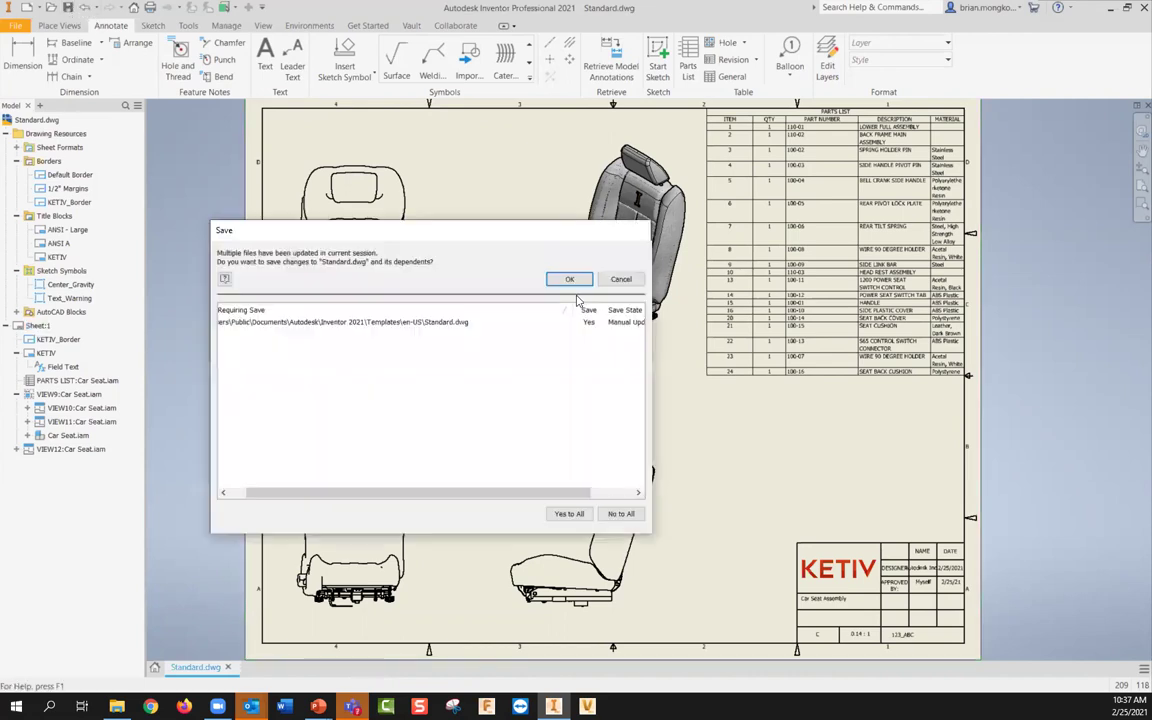
left_click(569, 280)
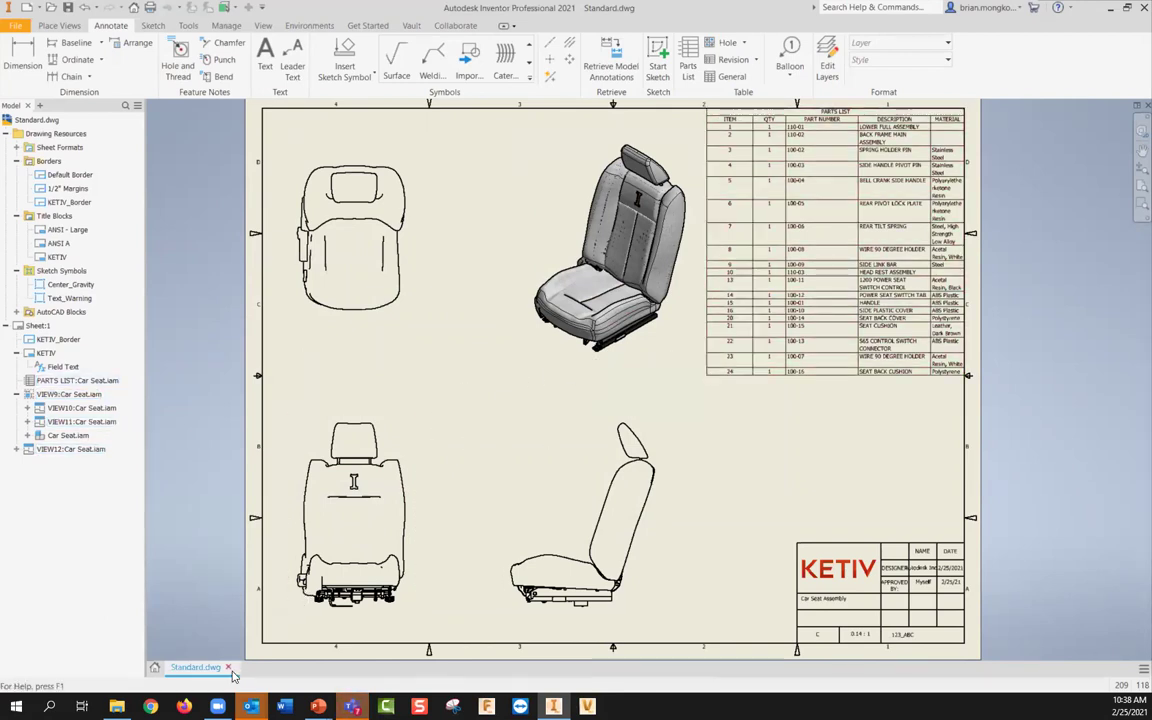
left_click(156, 666)
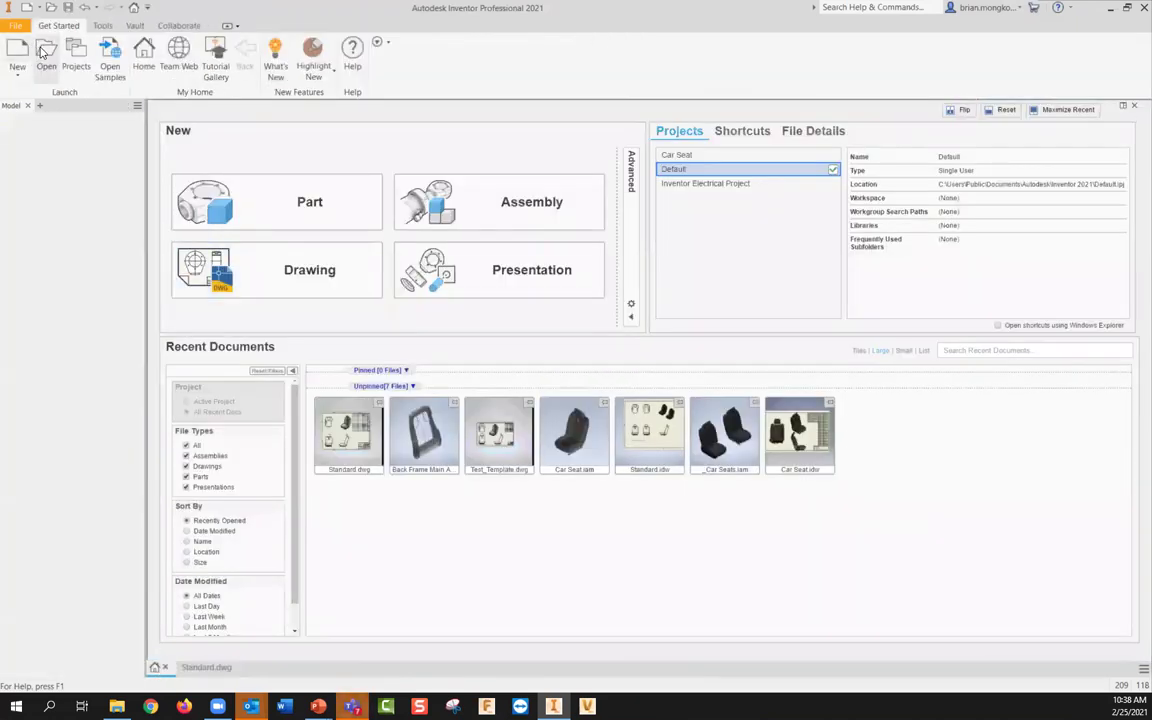
left_click(42, 52)
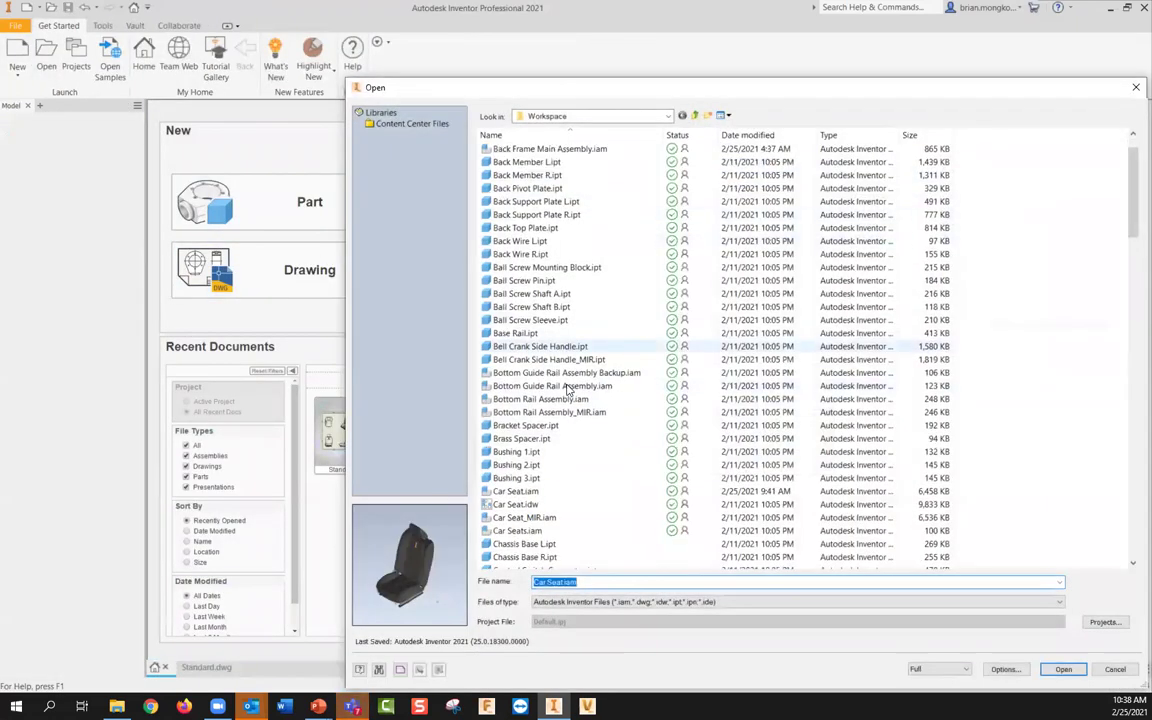
double_click(533, 190)
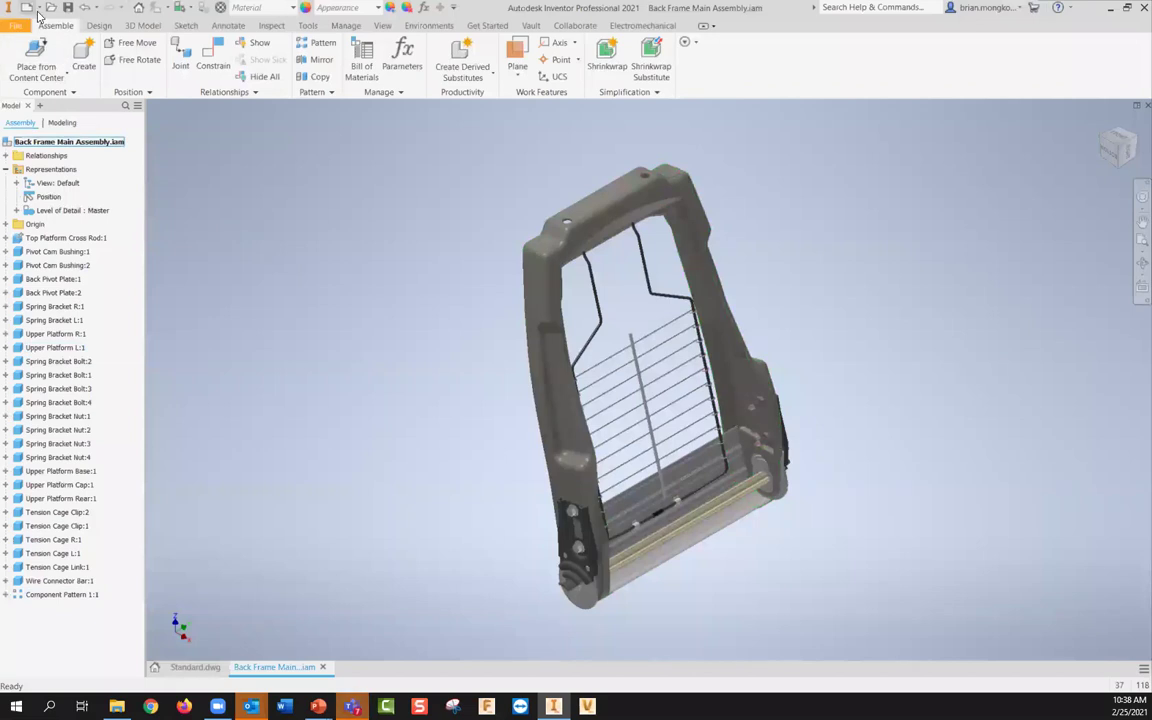
Step: Try to create a new drawing from the Standard.dwg template while the template file is still open
left_click(27, 7)
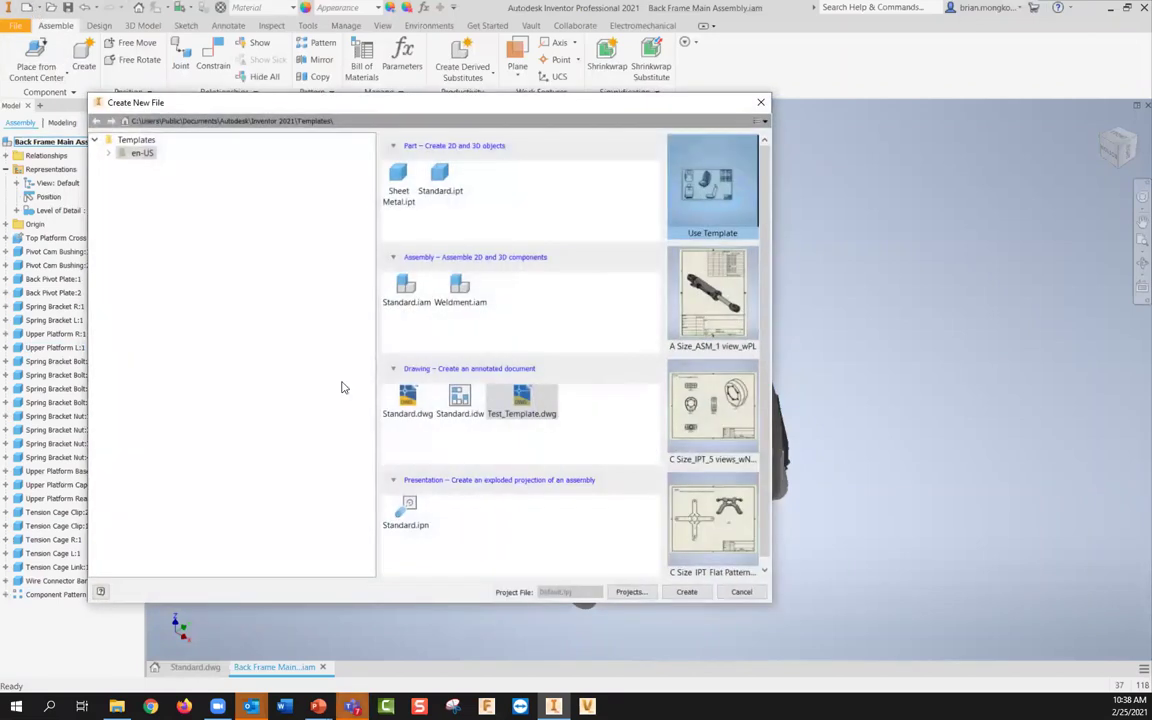
double_click(407, 398)
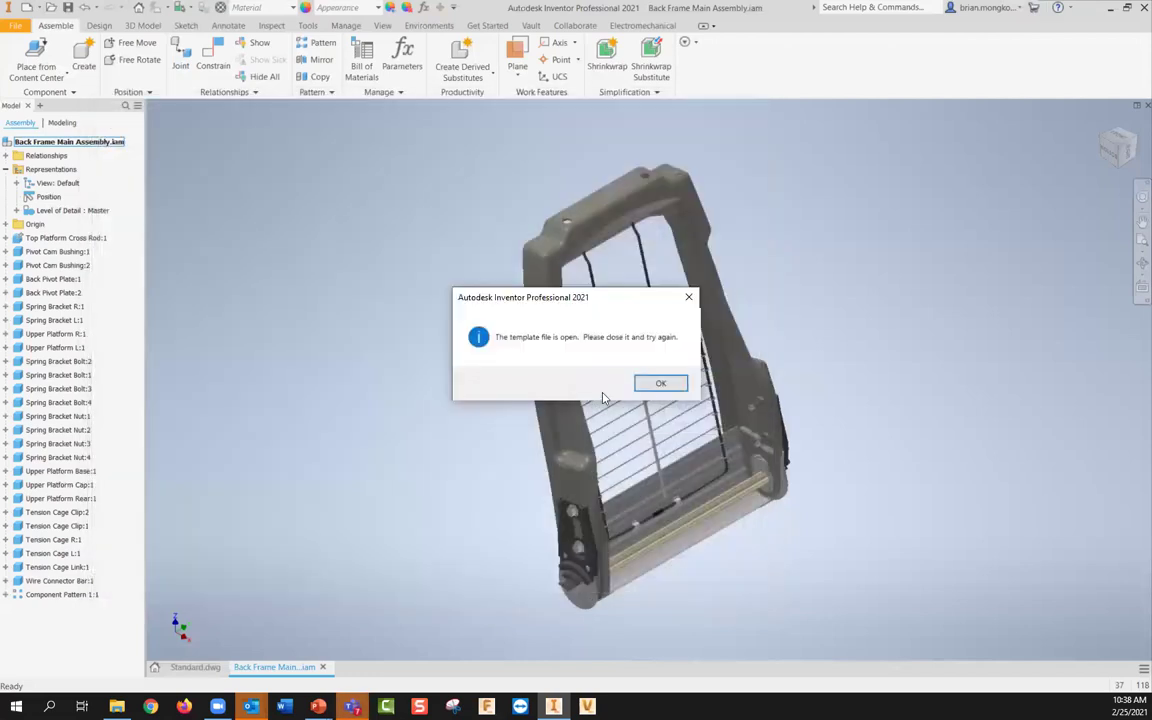
left_click(661, 383)
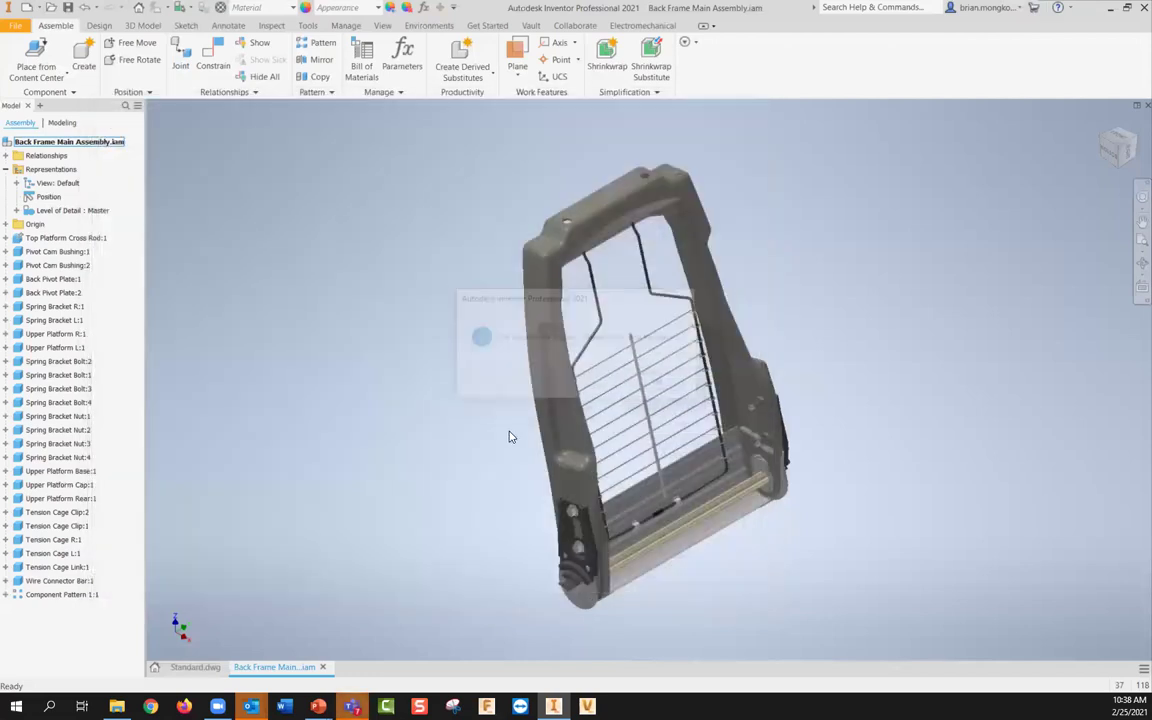
Step: Close the open Standard.dwg template file and create a new drawing from the Standard.dwg template
left_click(190, 667)
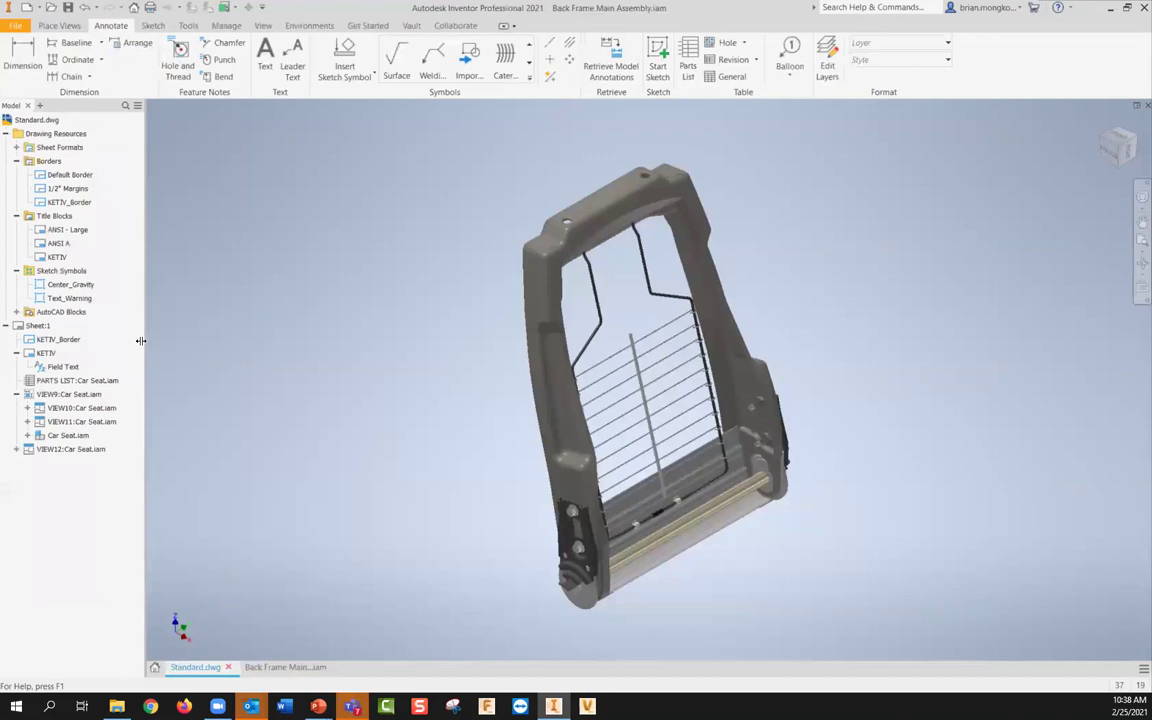
left_click(27, 8)
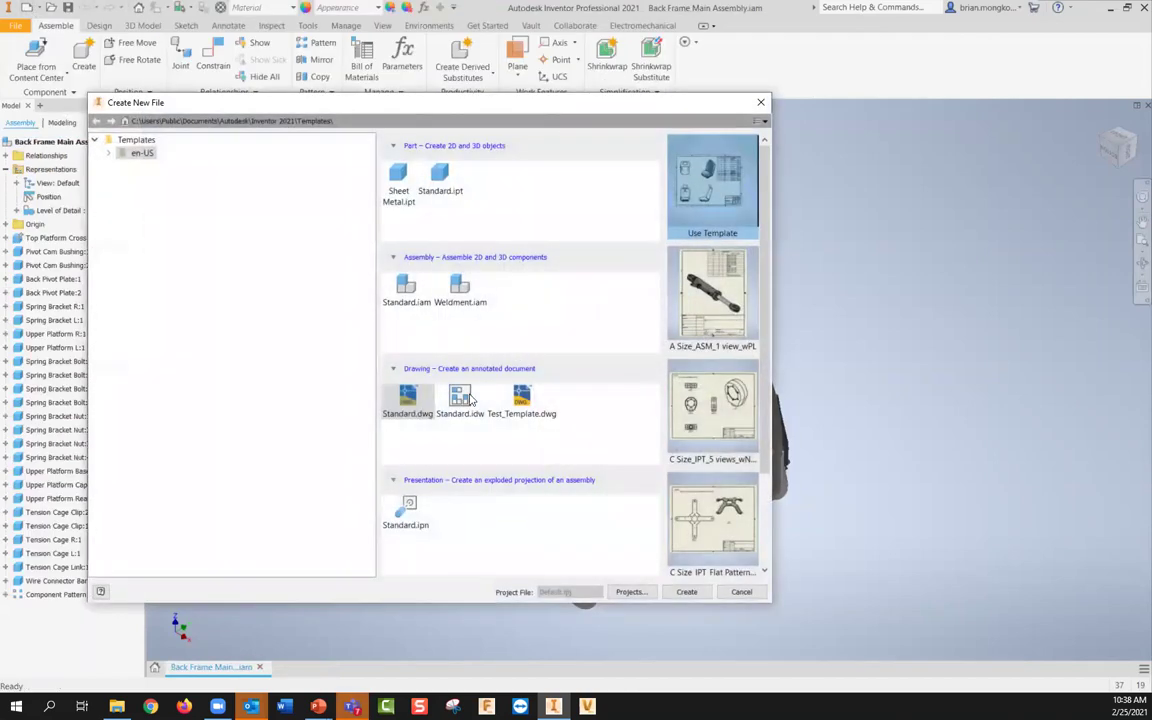
left_click(406, 401)
double_click(406, 401)
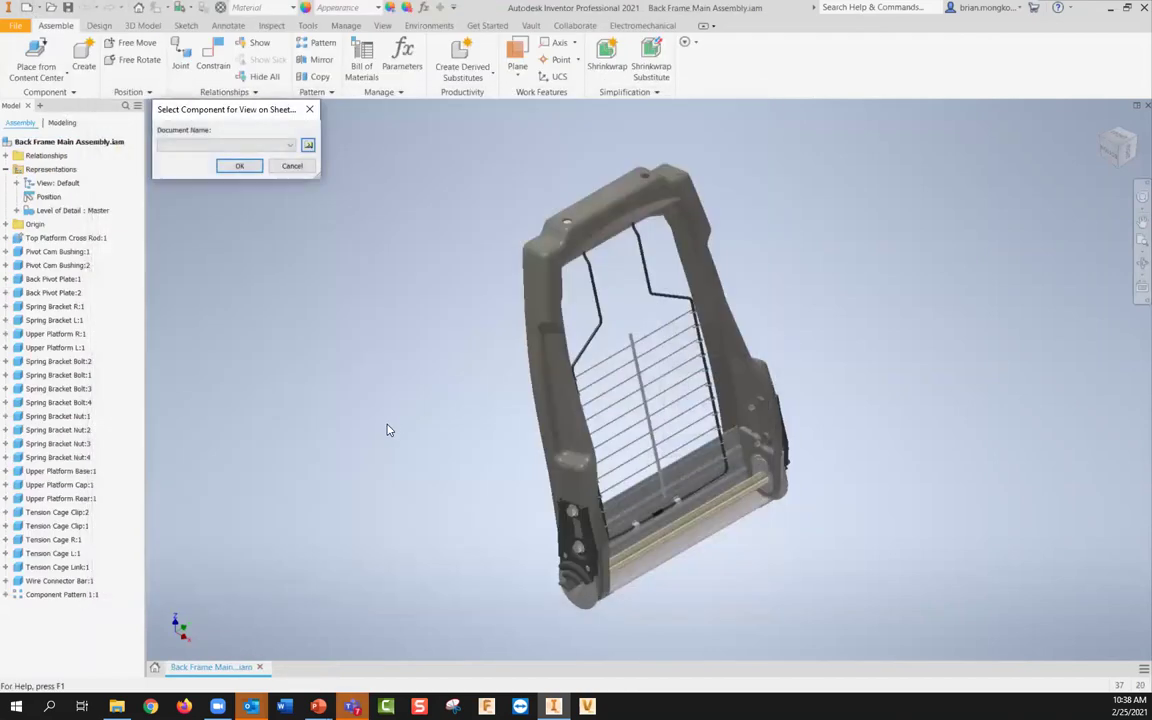
Step: Generate the sheet's views from Back Frame Main Assembly.iam, with APPROVED BY set to Myself and DATE APPROVED to 2/25/21
left_click(306, 146)
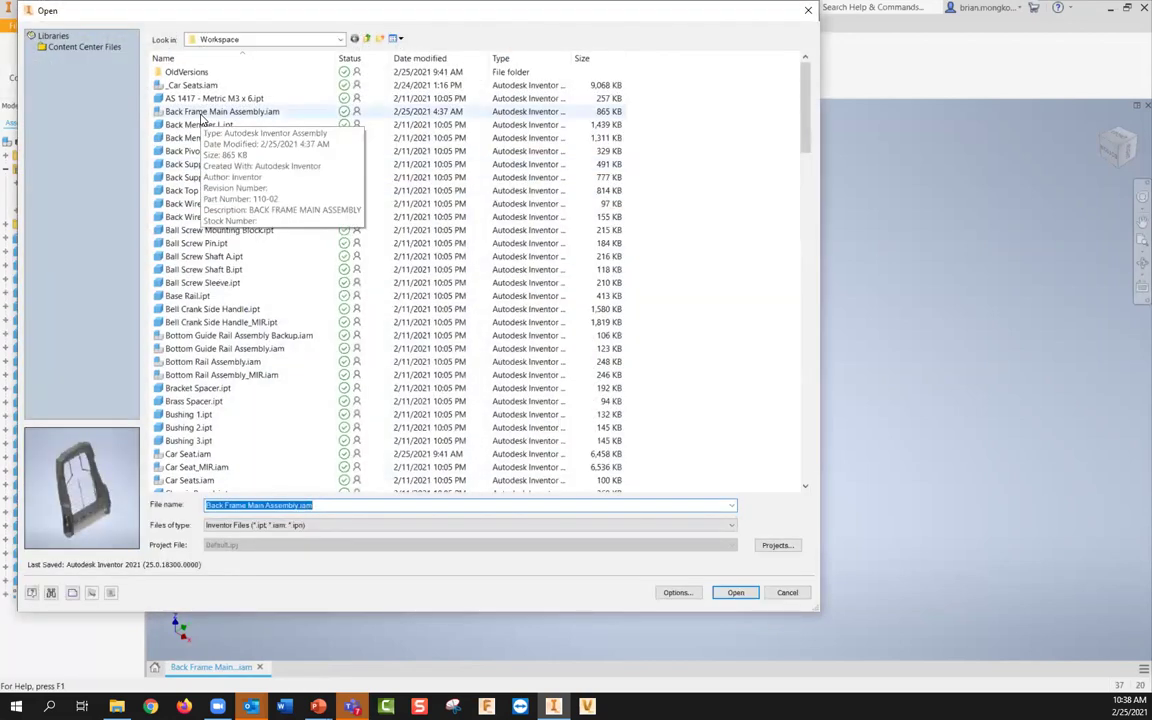
double_click(201, 116)
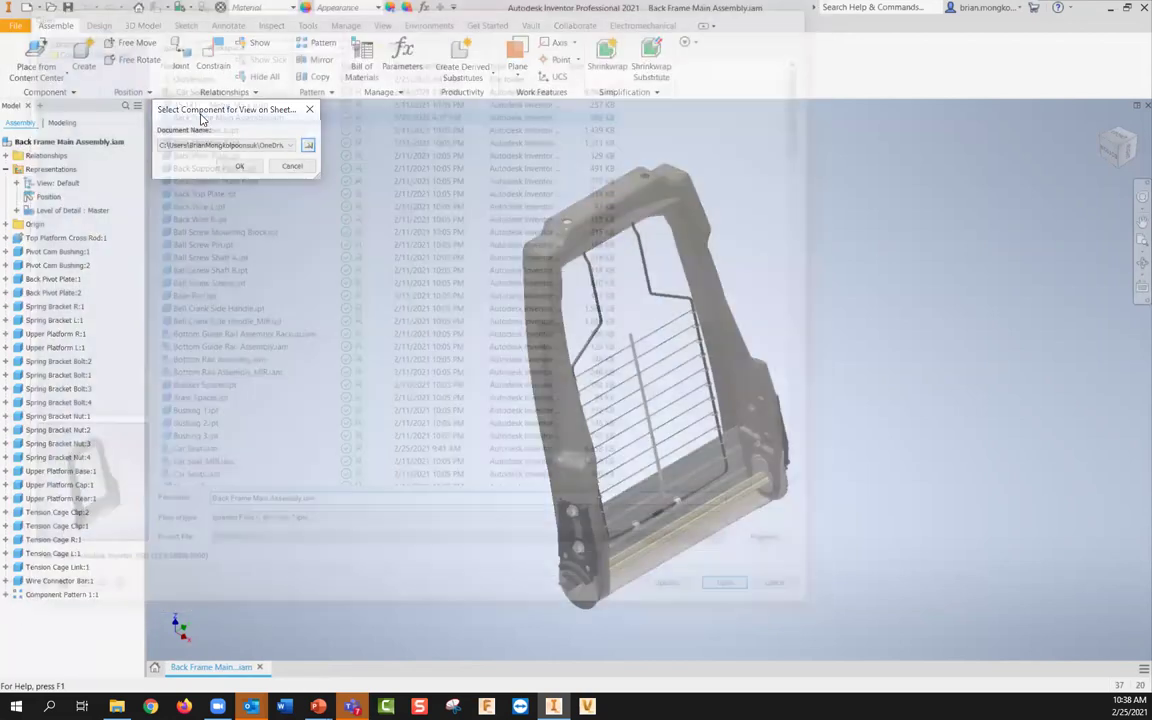
left_click(240, 167)
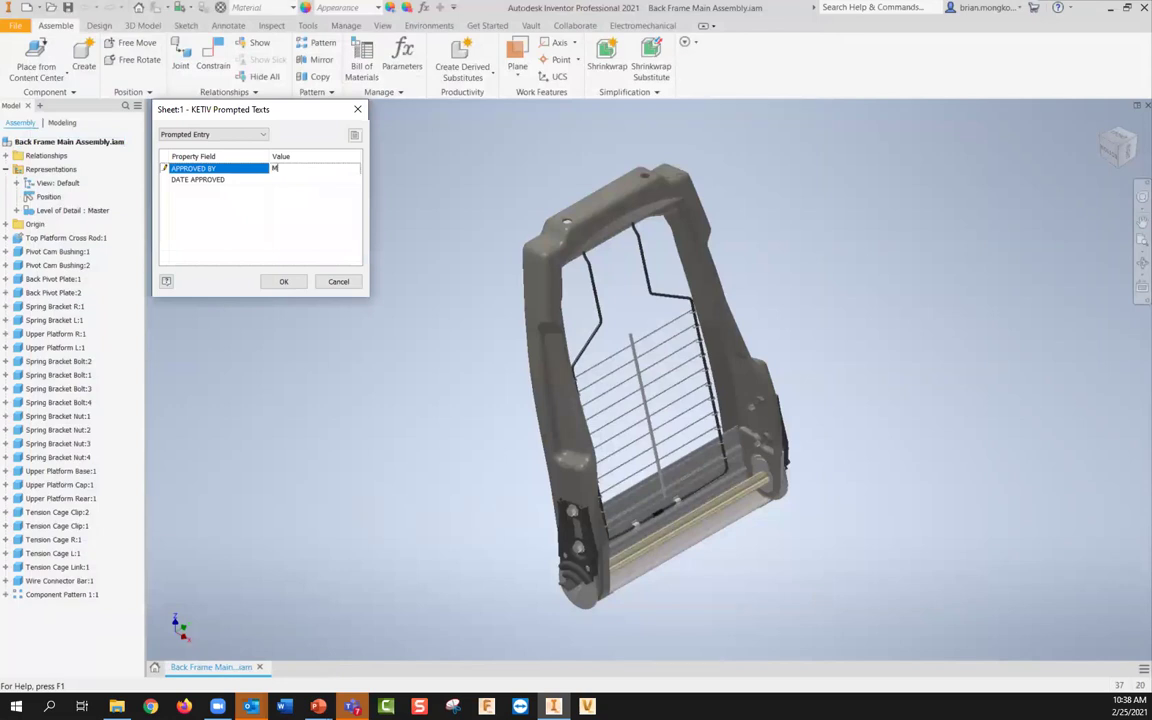
left_click(338, 179)
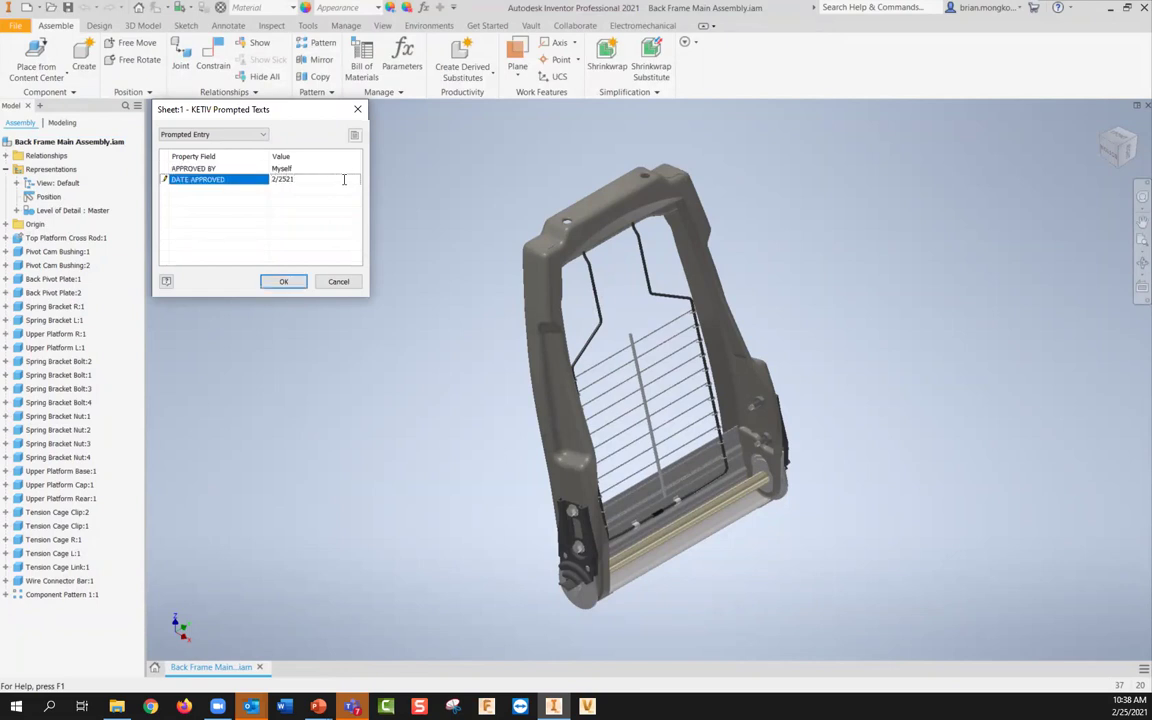
left_click(272, 282)
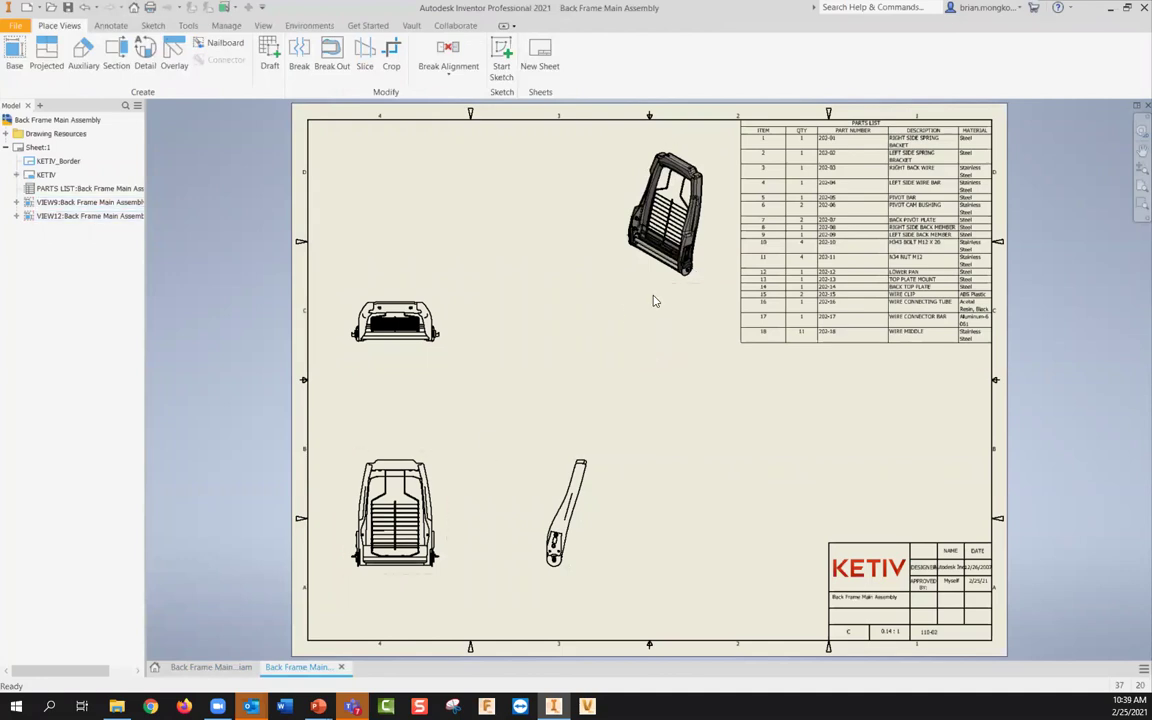
Step: Rearrange the drawing views, placing the shaded isometric view above the side view and shifting the front, top and side views rightward
left_click_drag(635, 280, 541, 388)
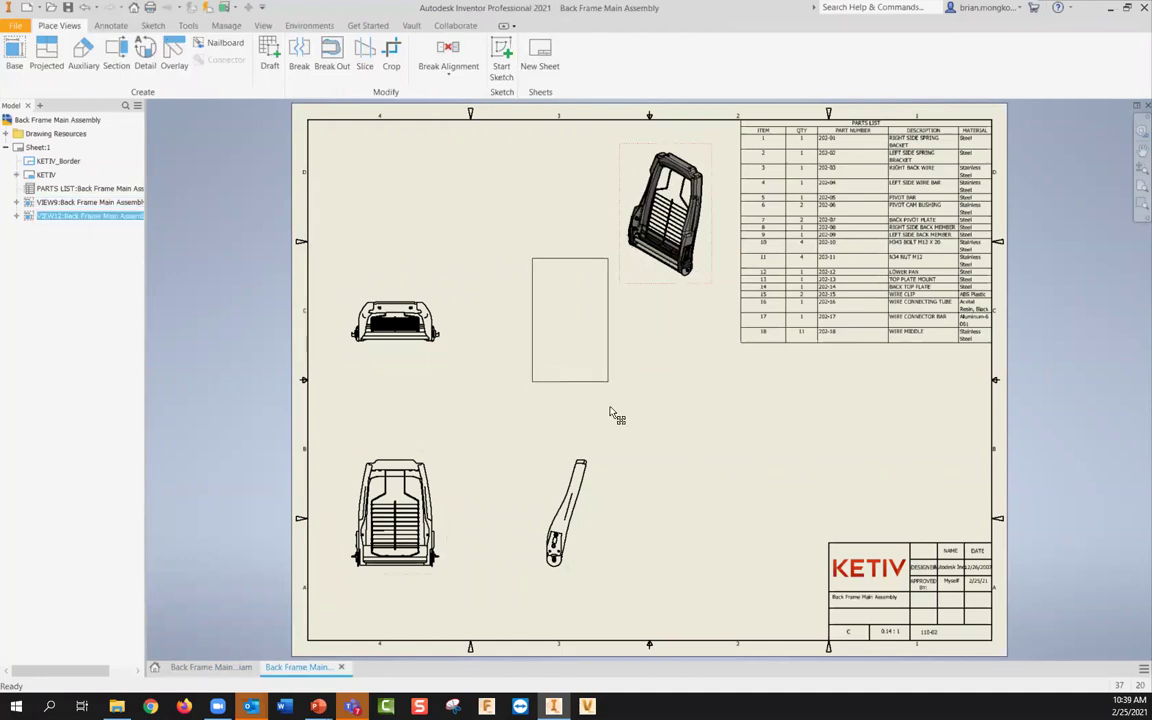
left_click_drag(548, 452, 659, 487)
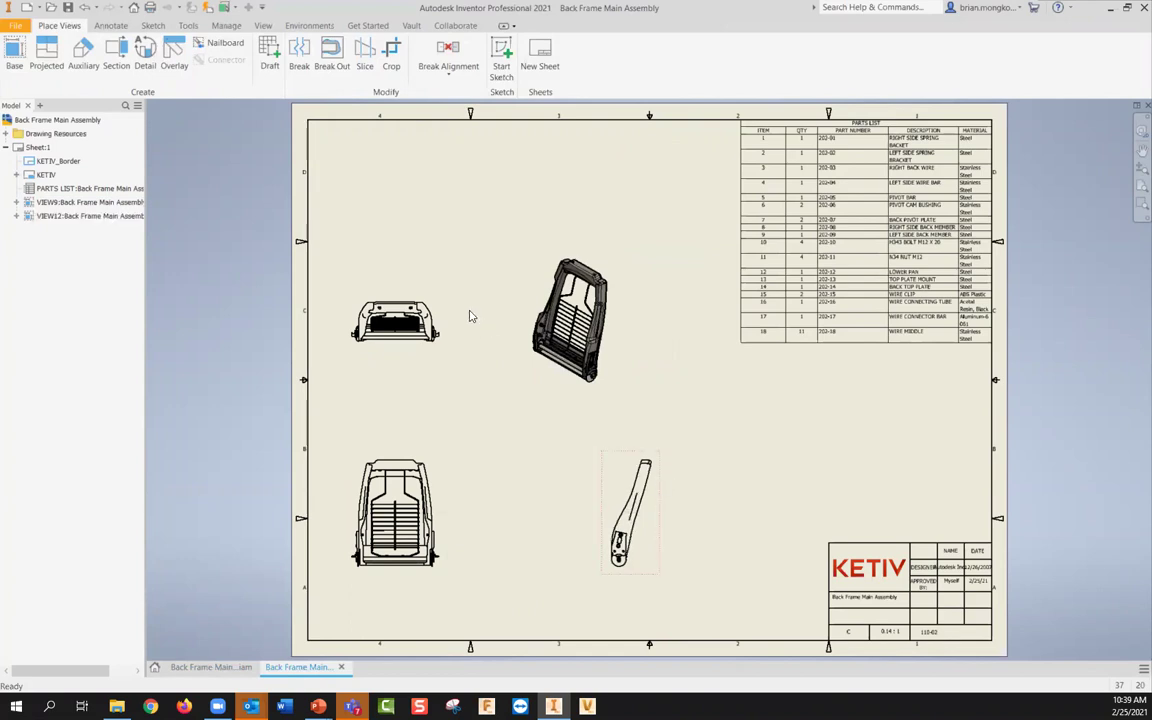
left_click_drag(410, 428, 443, 426)
left_click_drag(617, 365, 672, 355)
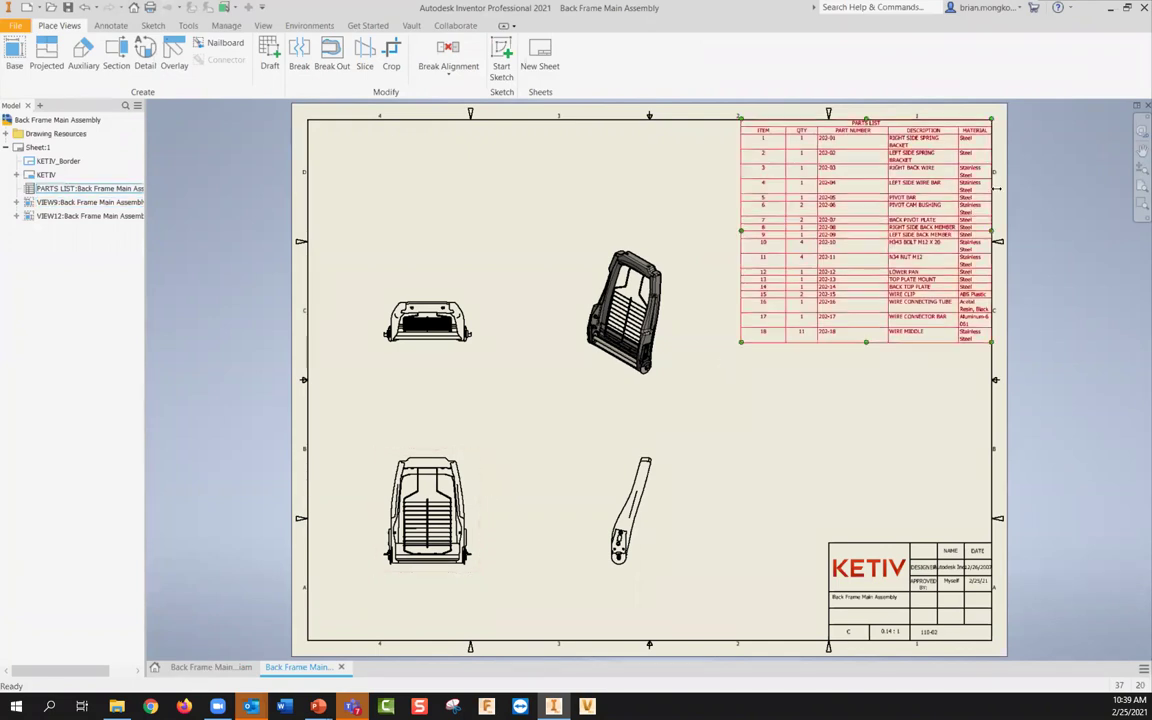
Step: Examine the parts list, the title block entries and the overall sheet layout of the new assembly drawing
middle_click_drag(975, 170, 968, 171)
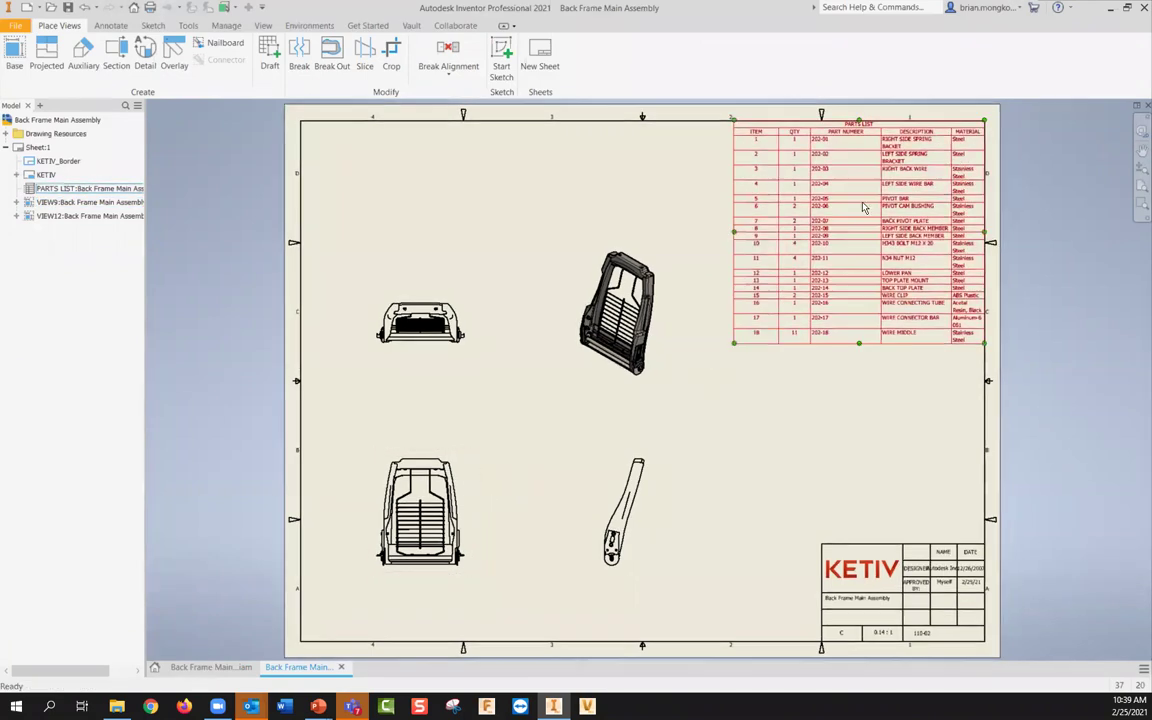
middle_click_drag(748, 474, 733, 421)
scroll(908, 570, "up", 4)
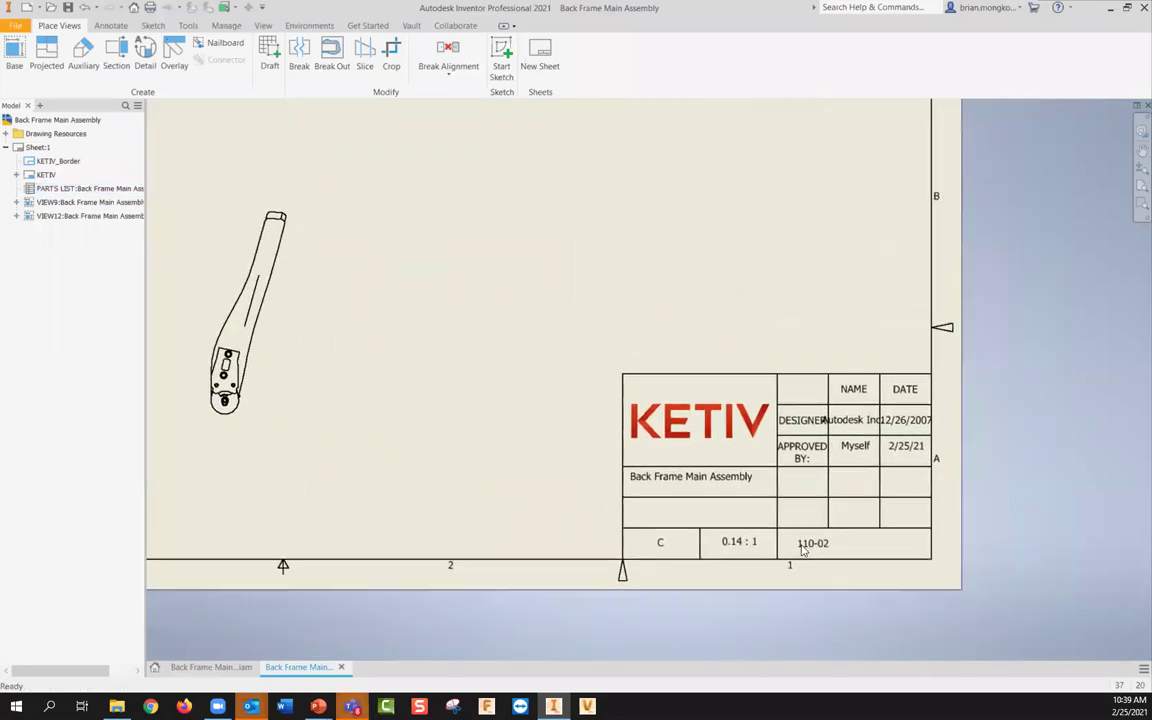
scroll(810, 543, "up", 2)
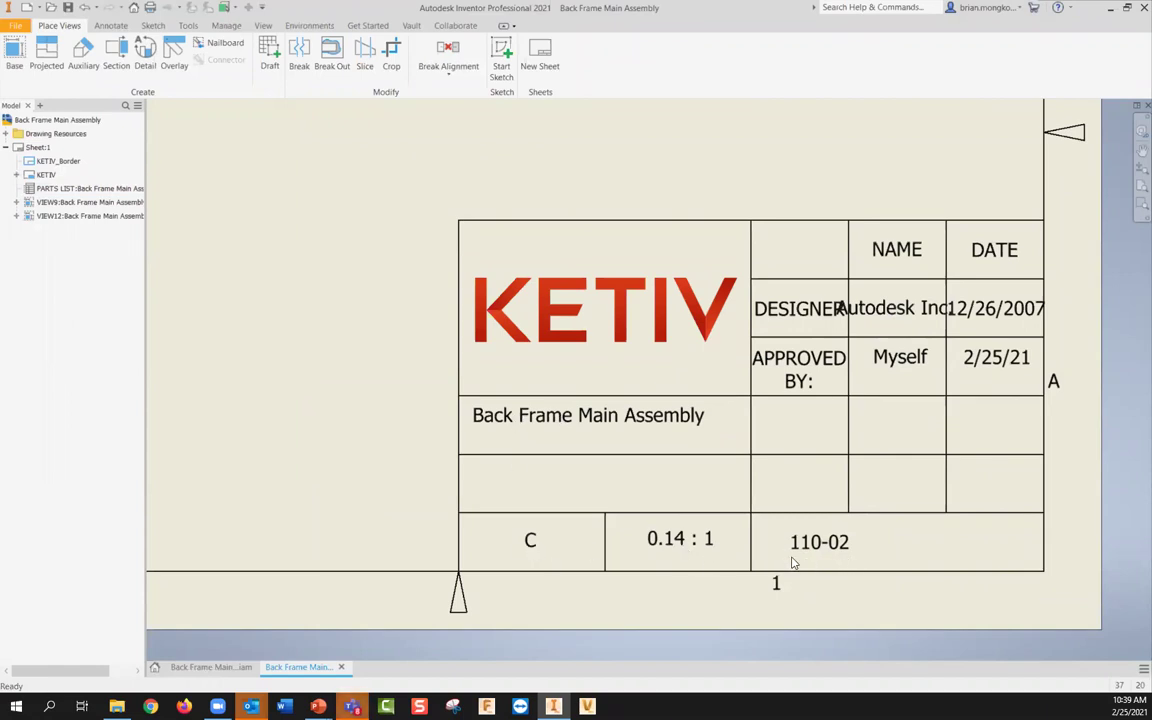
scroll(750, 434, "down", 6)
middle_click_drag(657, 401, 721, 498)
scroll(699, 479, "up", 5)
scroll(704, 484, "down", 4)
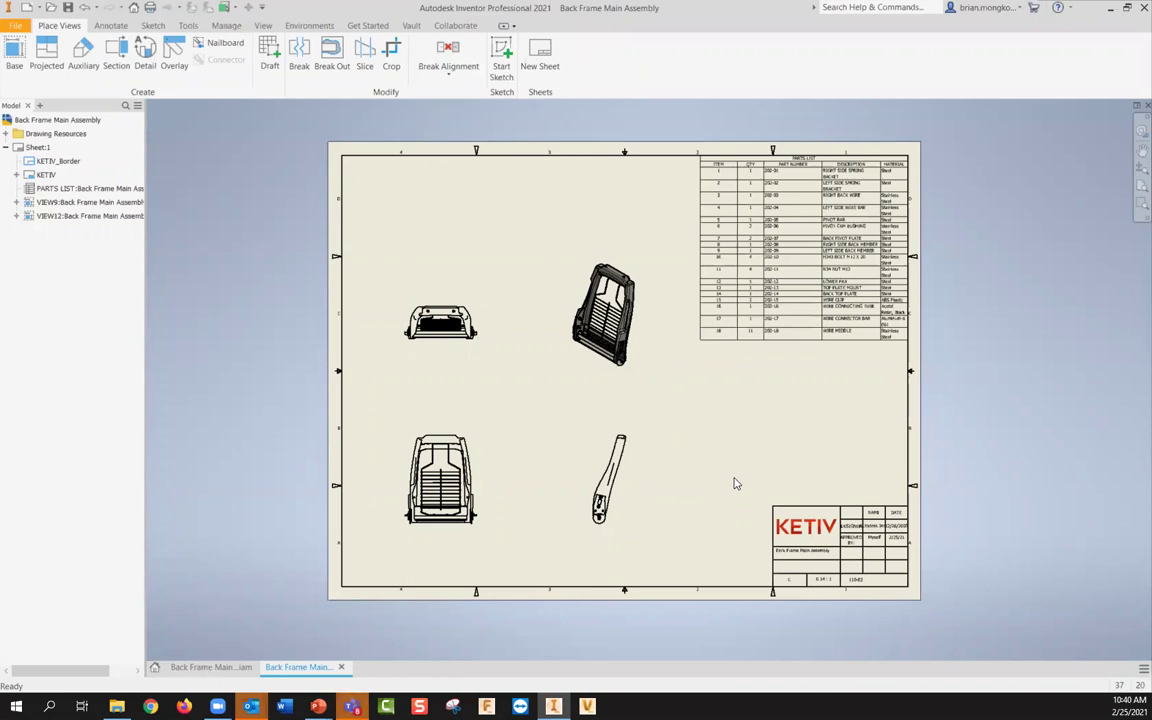
middle_click_drag(735, 484, 737, 504)
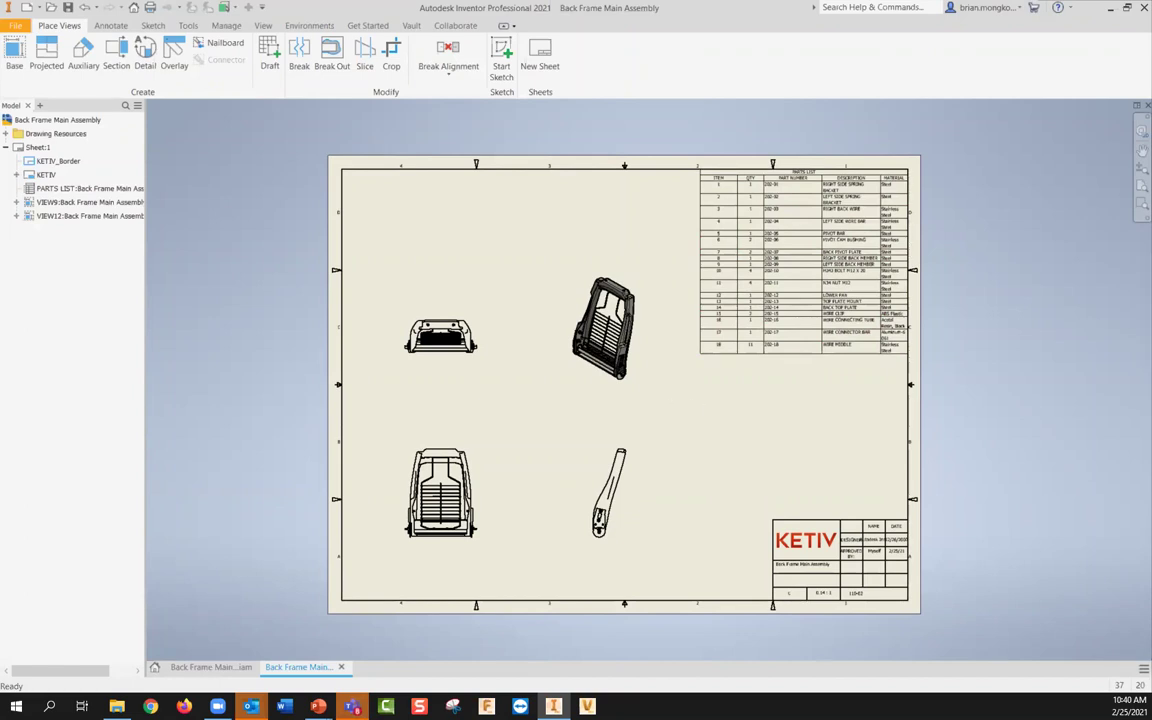
mouse_move(318, 706)
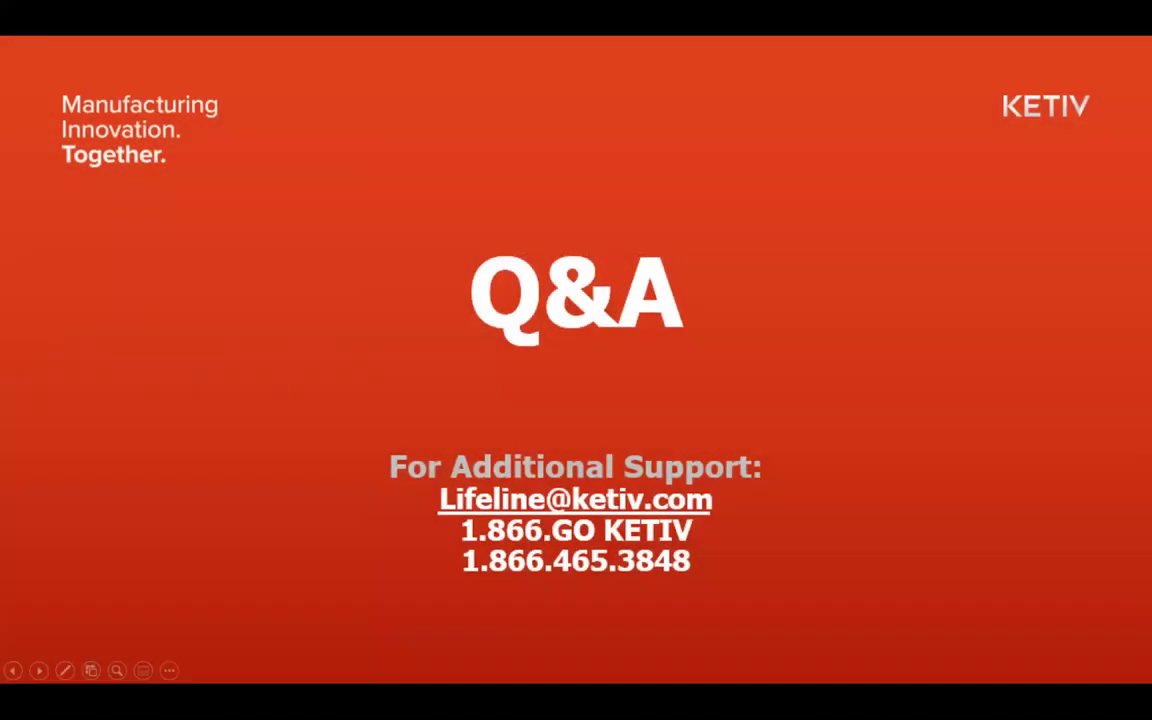